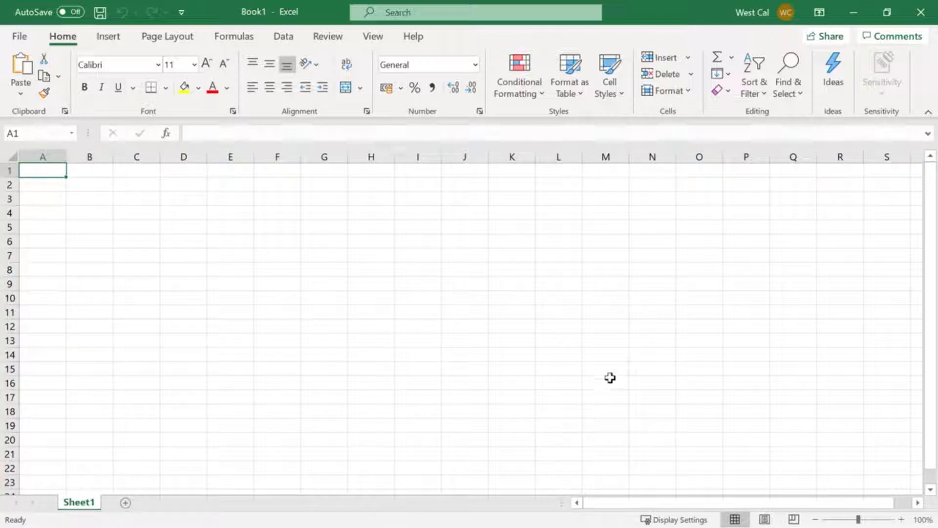
Examine how the column lettering continues beyond column Z along row 2, and return to cell A1
left_click(778, 182)
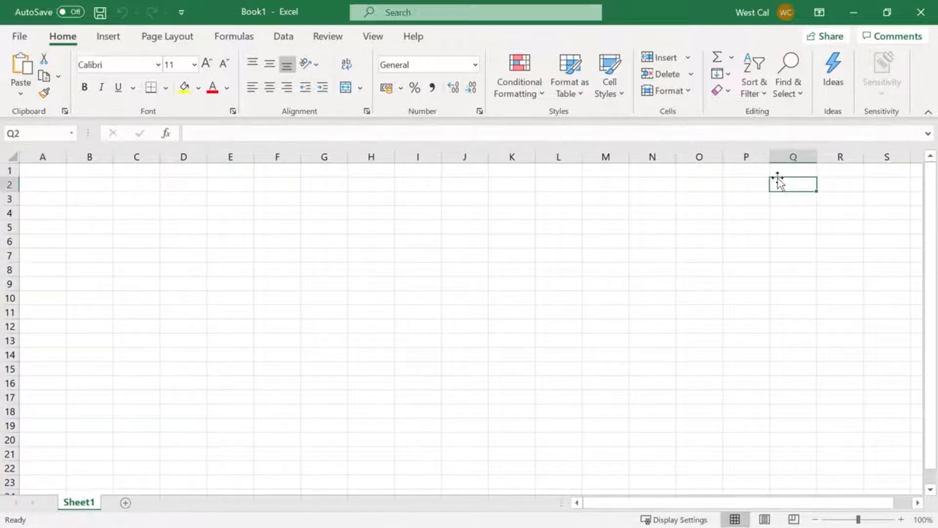
key("Right")
key("Right")
key("Right")
key("Right")
key("Right")
key("Right")
key("Right")
key("Right")
key("Right")
key("Right")
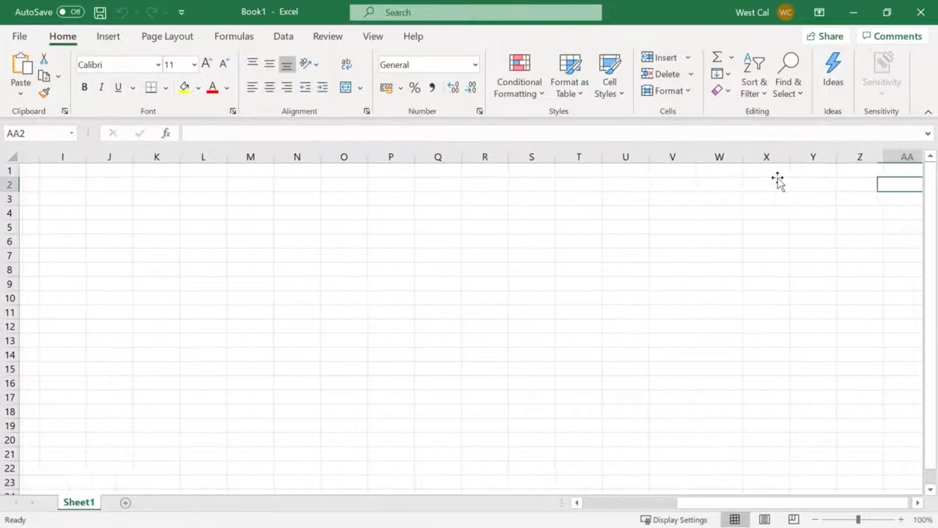
key("Right")
key("Right")
key("Right")
key("Right")
key("Right")
key("Right")
key("Right")
key("Right")
key("Right")
key("Right")
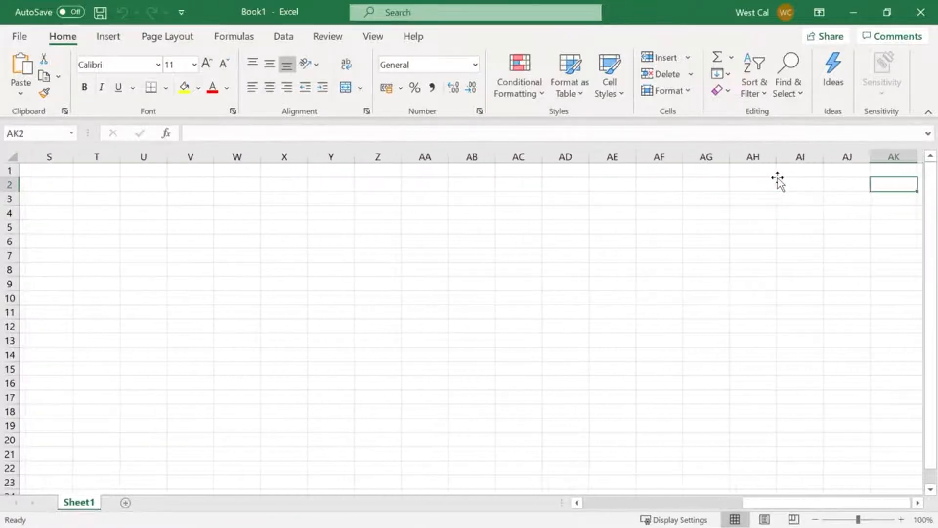
key("Right")
key("Right")
key("Right")
key("Right")
key("Right")
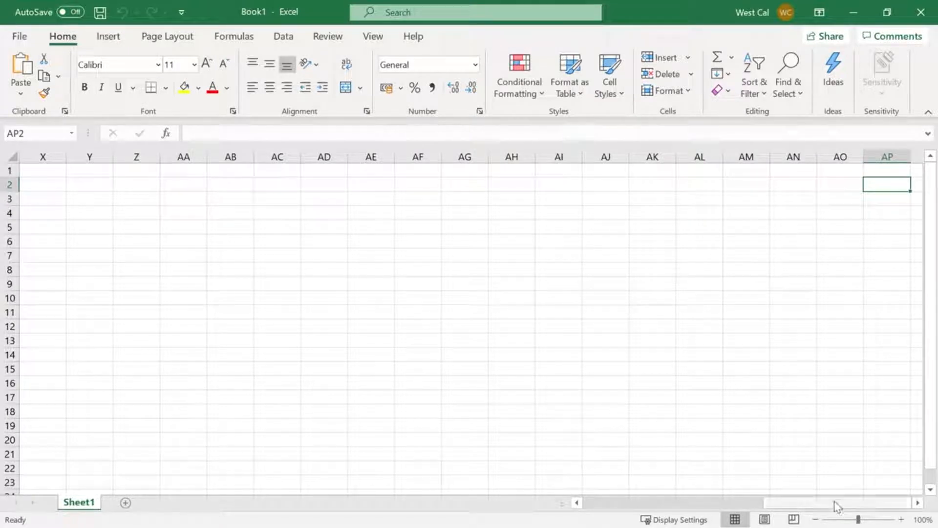
left_click_drag(837, 505, 604, 524)
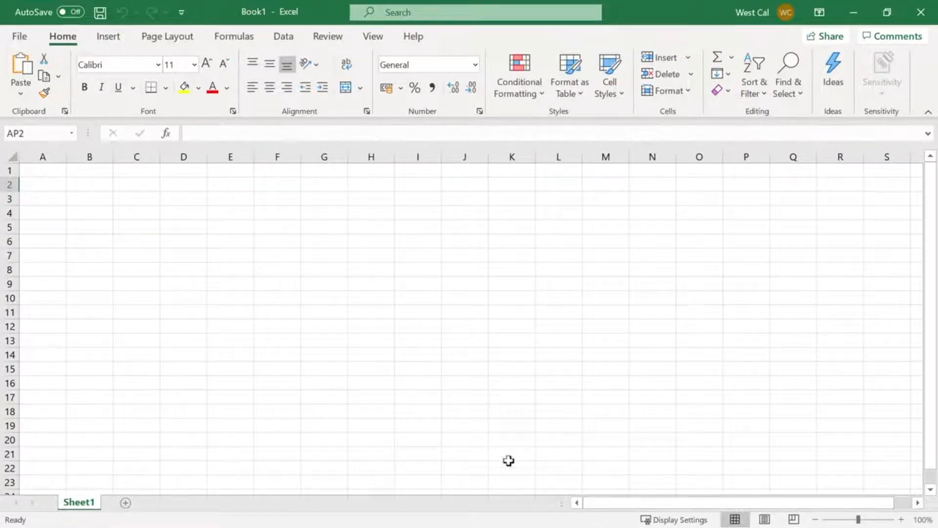
left_click(63, 173)
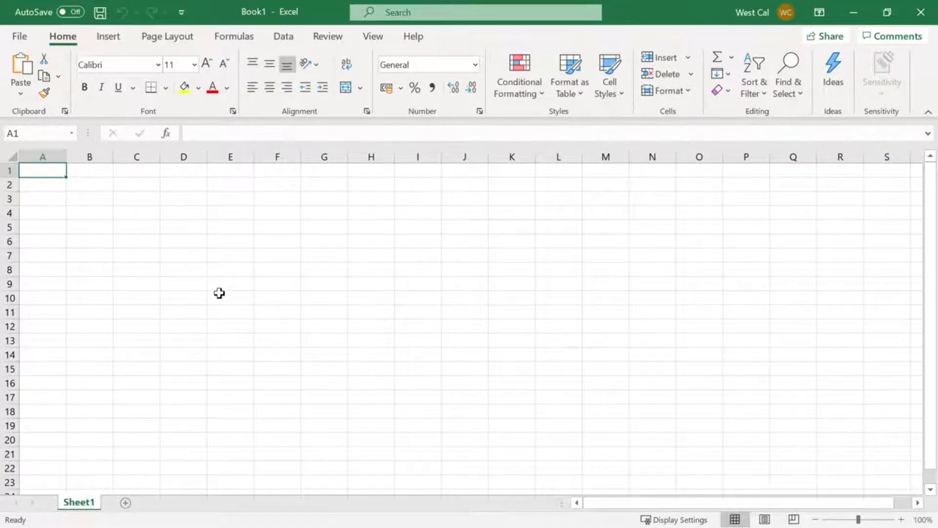
Examine the row numbering down past row 100 and return to the start of the sheet
scroll(219, 292, "down", 14)
scroll(219, 293, "down", 19)
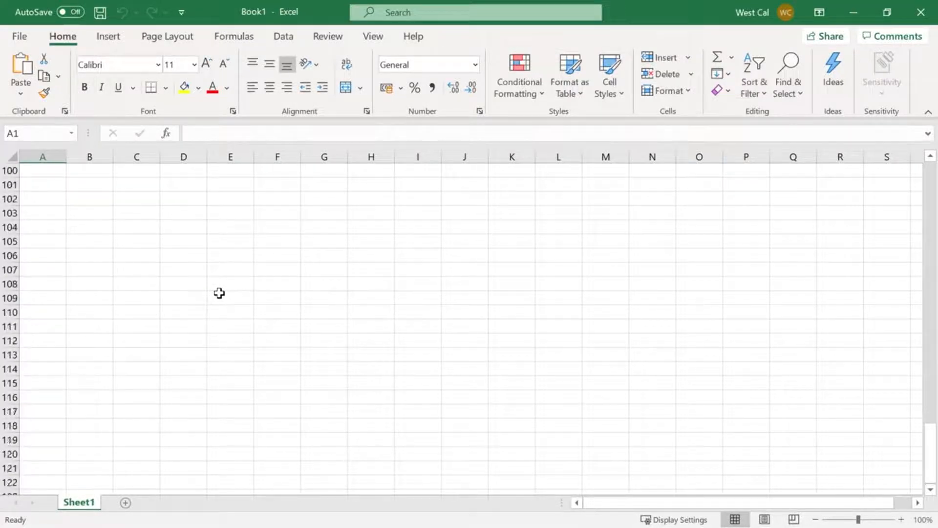
scroll(219, 293, "up", 4)
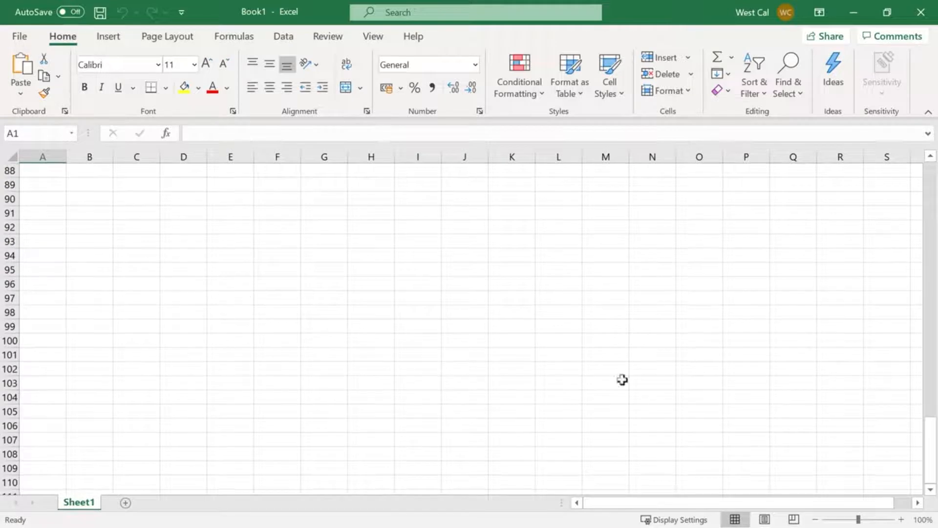
left_click_drag(931, 450, 937, 181)
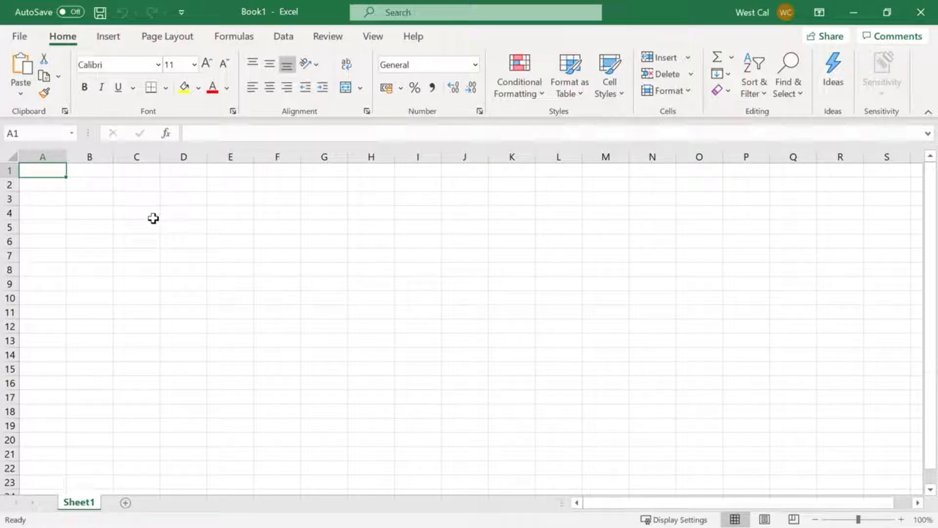
Enter the text "cell" in cell C3
left_click(130, 197)
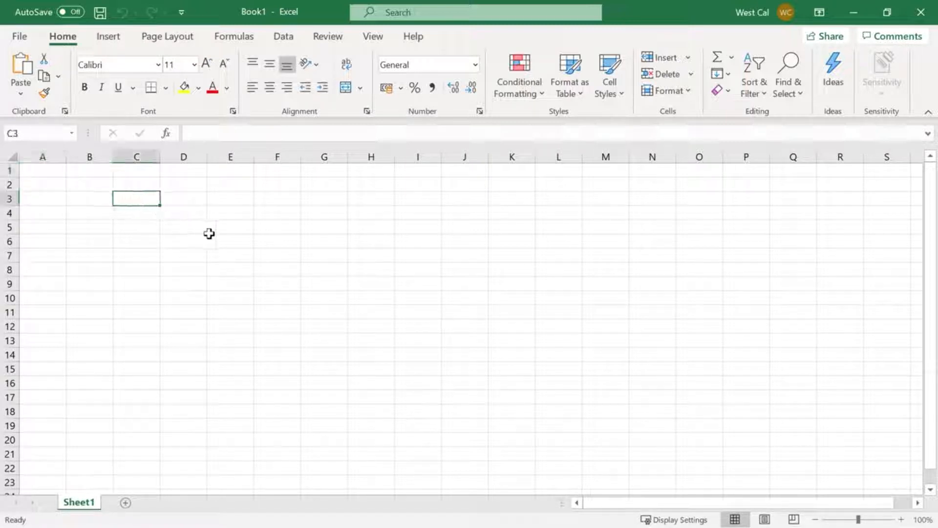
type("cell")
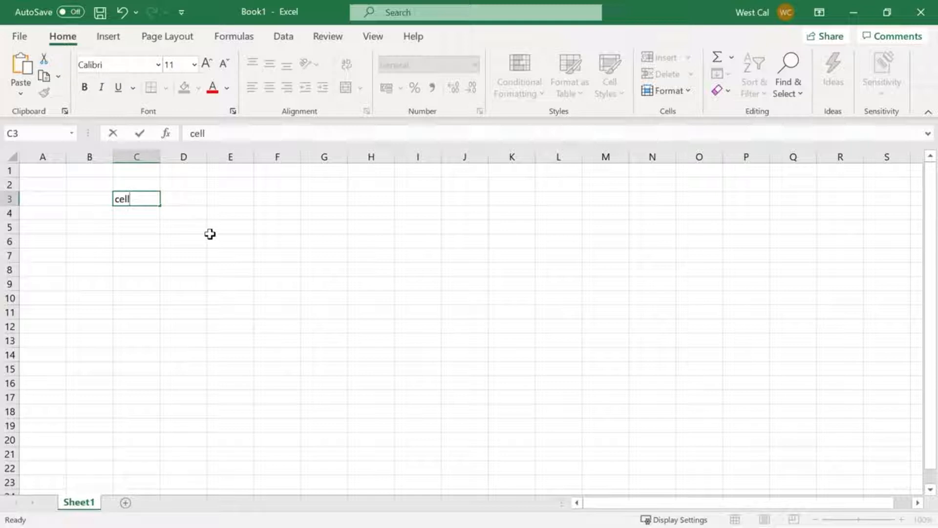
left_click(167, 201)
left_click_drag(166, 201, 389, 247)
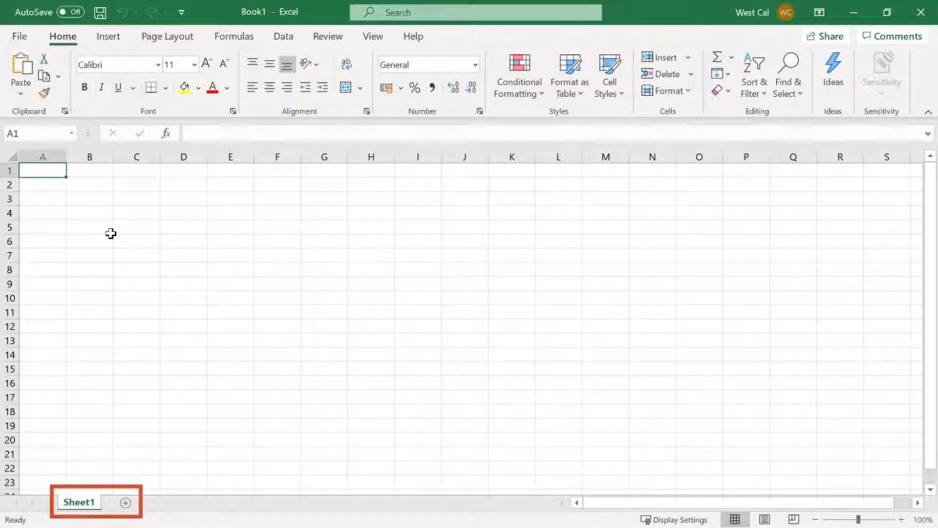
Add three new worksheets to the workbook and return to Sheet1 by way of Sheet3
left_click(125, 503)
left_click(168, 504)
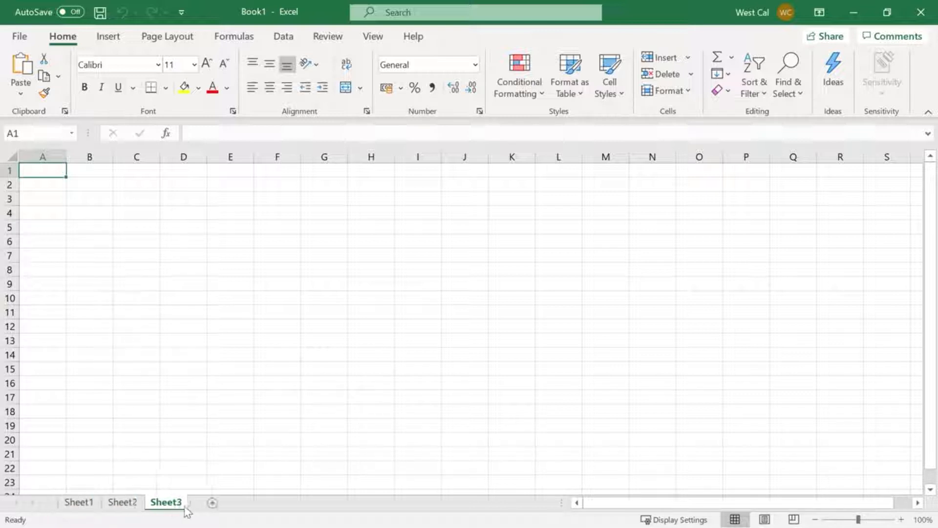
left_click(211, 504)
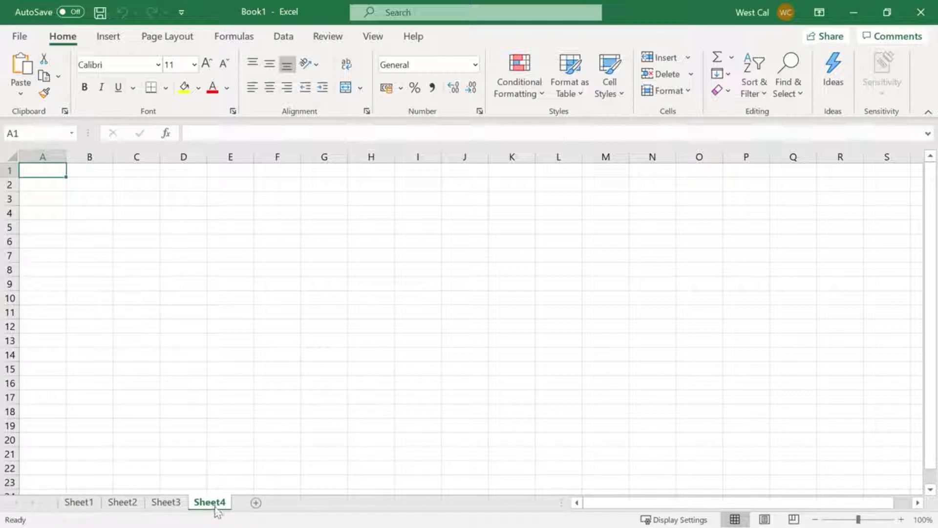
left_click(168, 505)
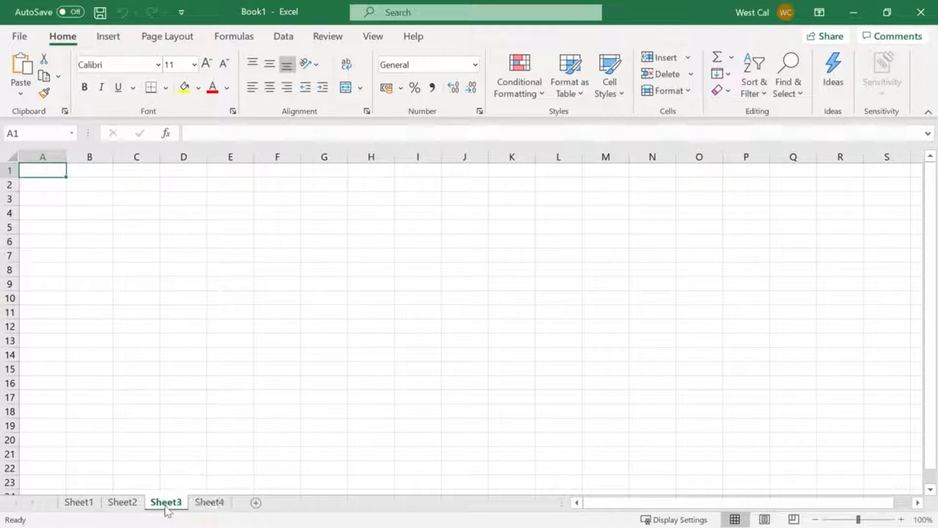
left_click(88, 506)
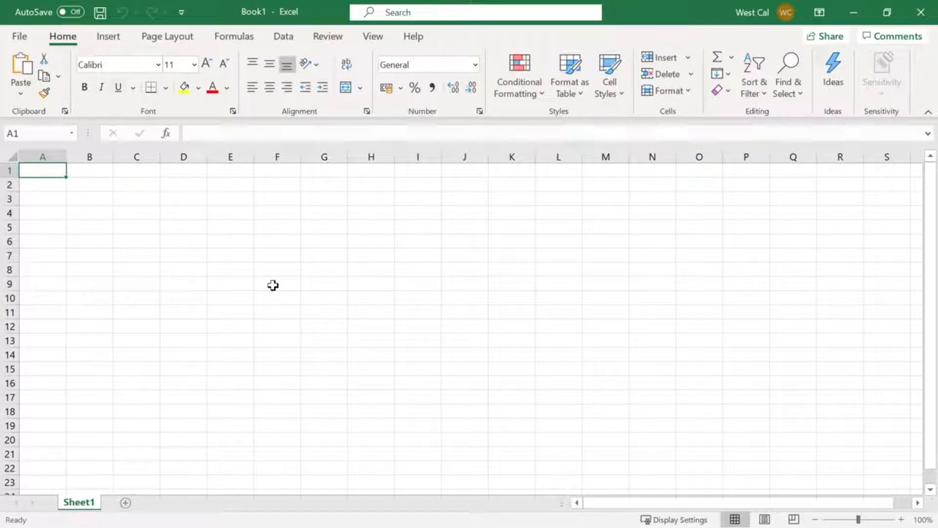
left_click(111, 40)
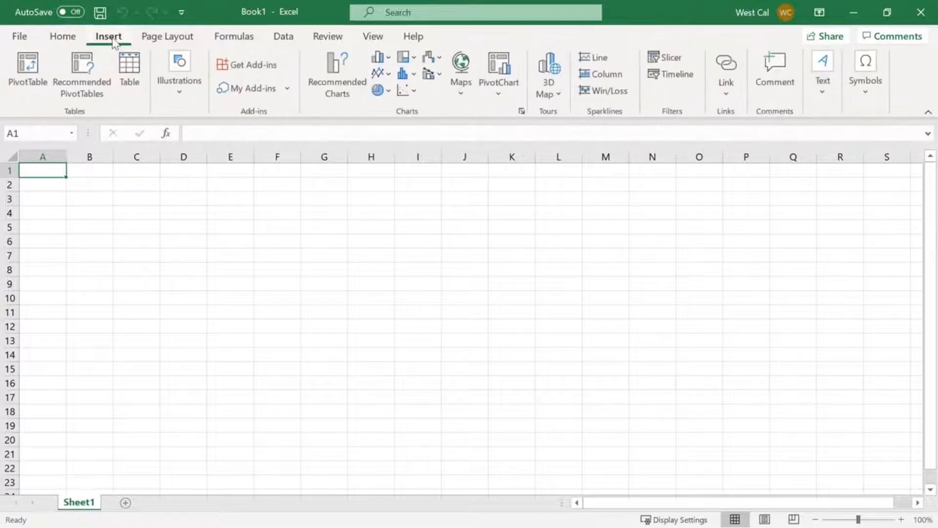
left_click(167, 39)
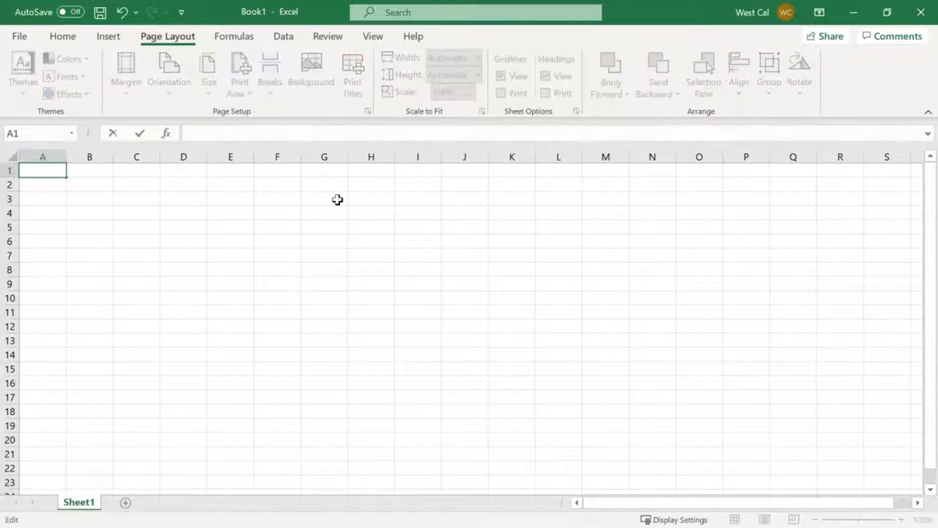
Enter the formula =1+1 in cell A1 and reselect that cell
type("=1+1")
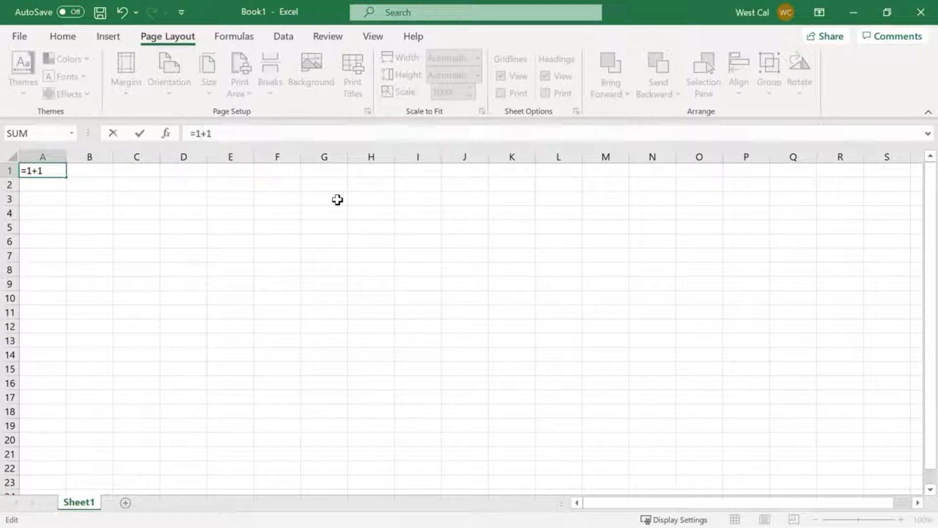
key("Return")
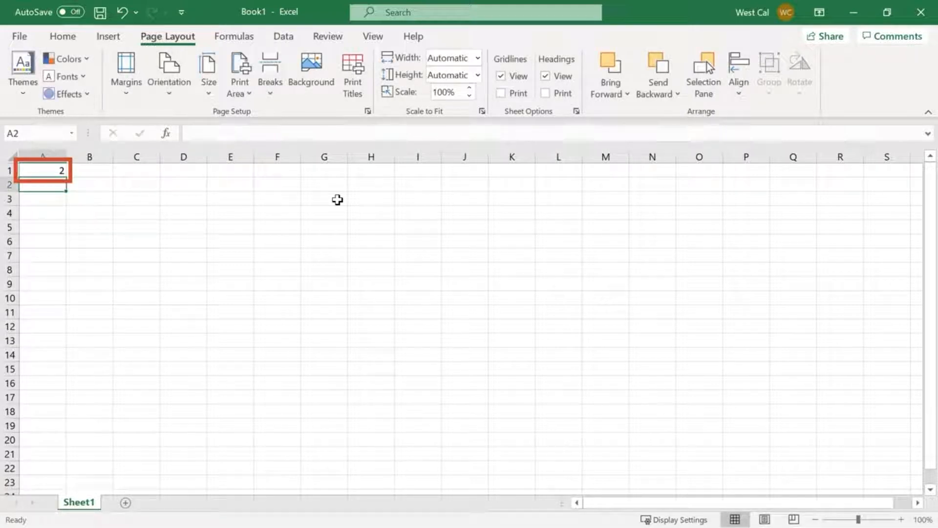
left_click(48, 169)
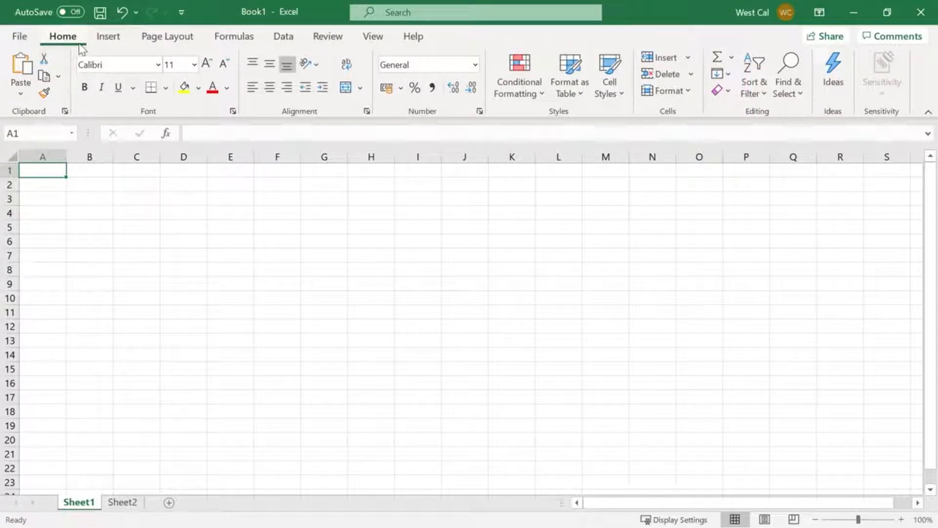
Examine the commands for inserting, page layout, formulas, data, review, view, help and table design, and open the detailed font settings
left_click(123, 46)
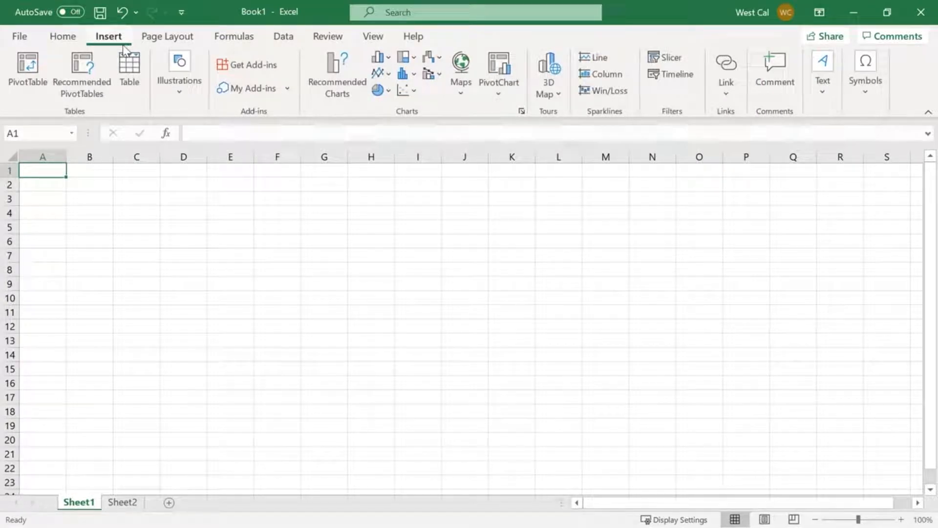
left_click(201, 48)
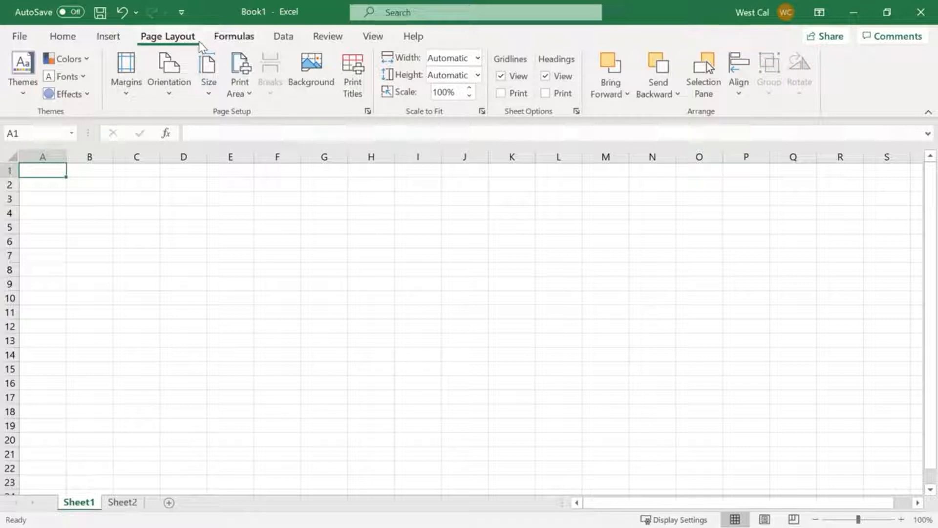
left_click(252, 46)
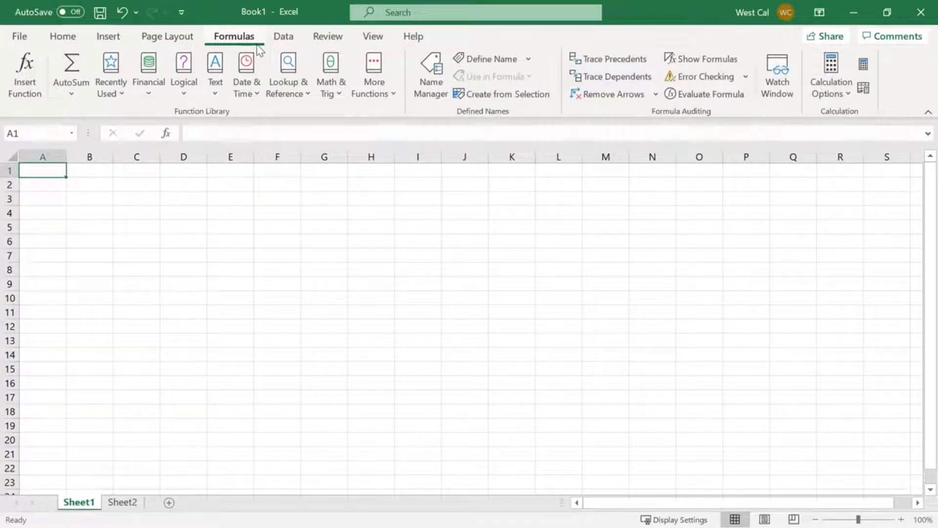
left_click(300, 43)
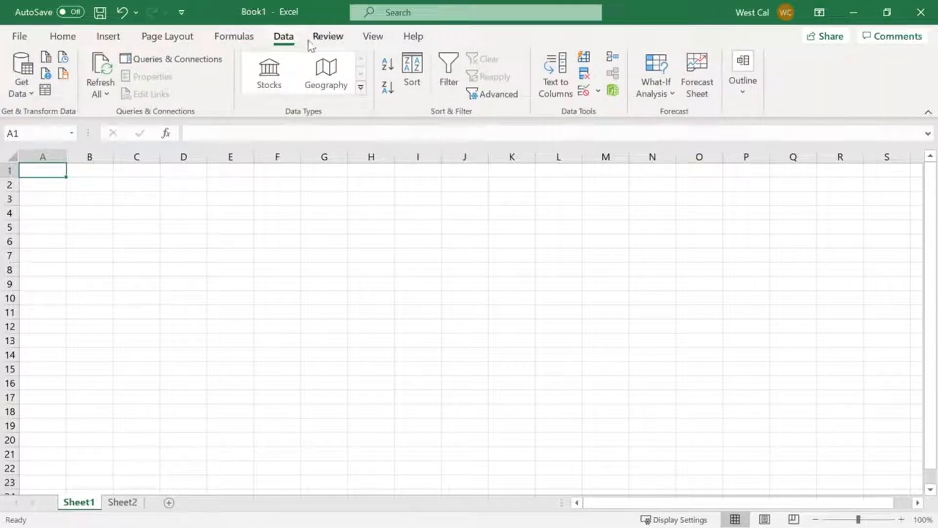
left_click(344, 46)
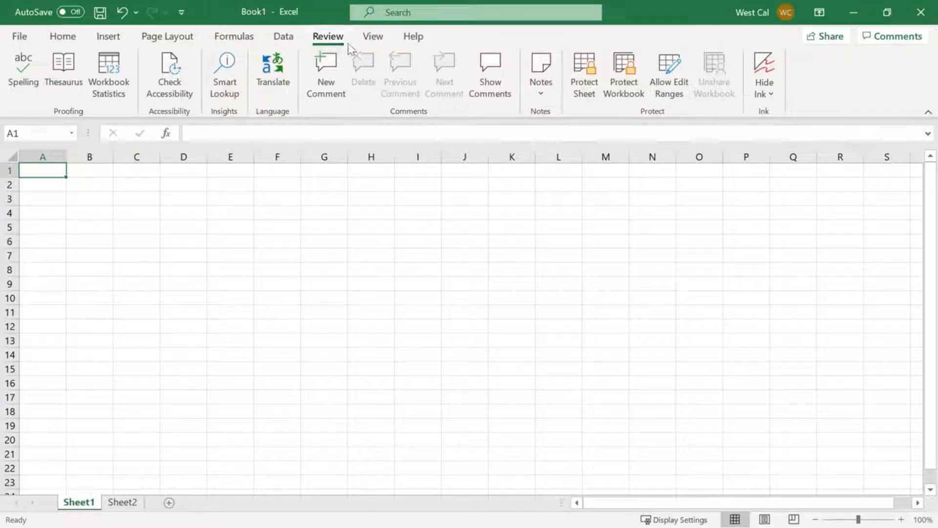
left_click(384, 43)
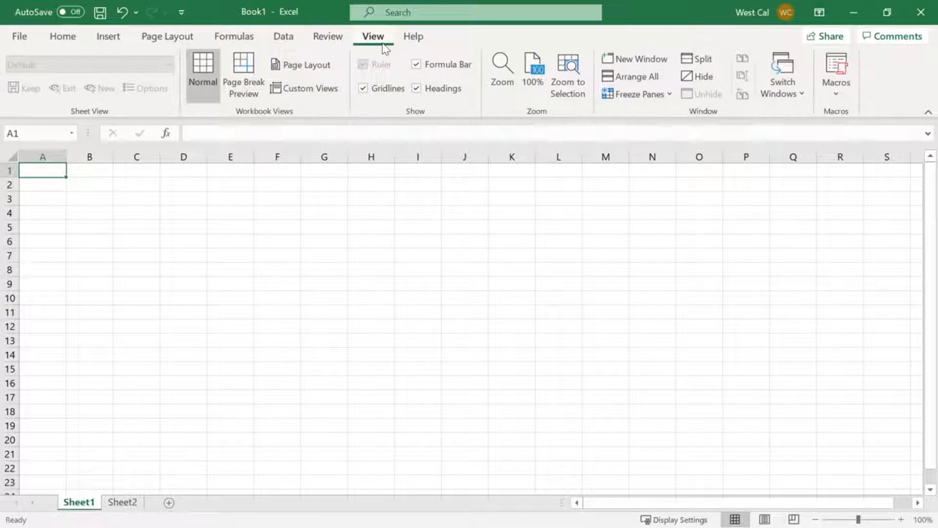
left_click(428, 46)
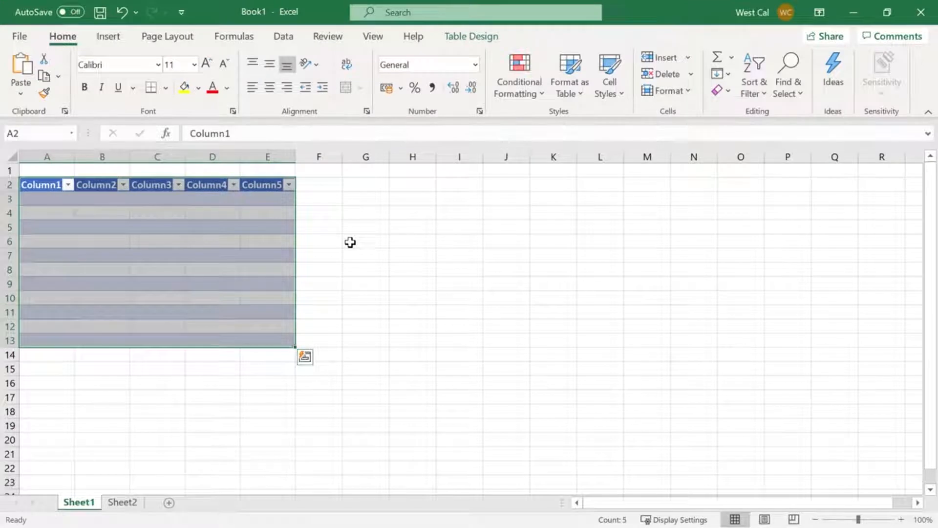
left_click(483, 40)
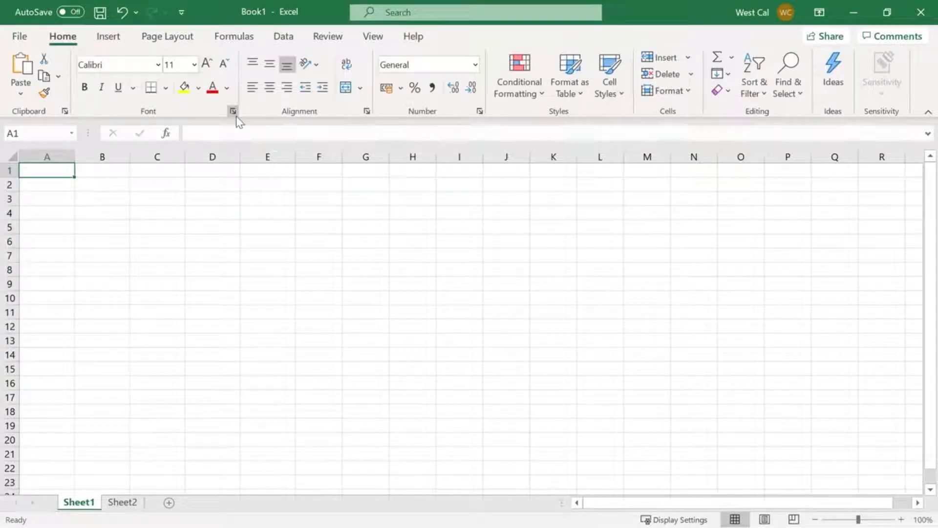
left_click(235, 114)
Examine the file options for creating, opening, inspecting, saving and printing the workbook
left_click(29, 39)
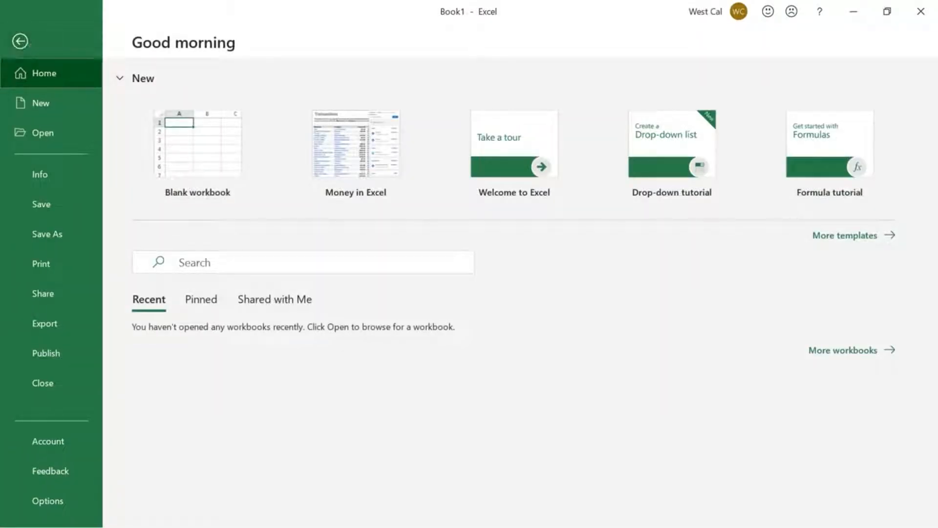
left_click(77, 104)
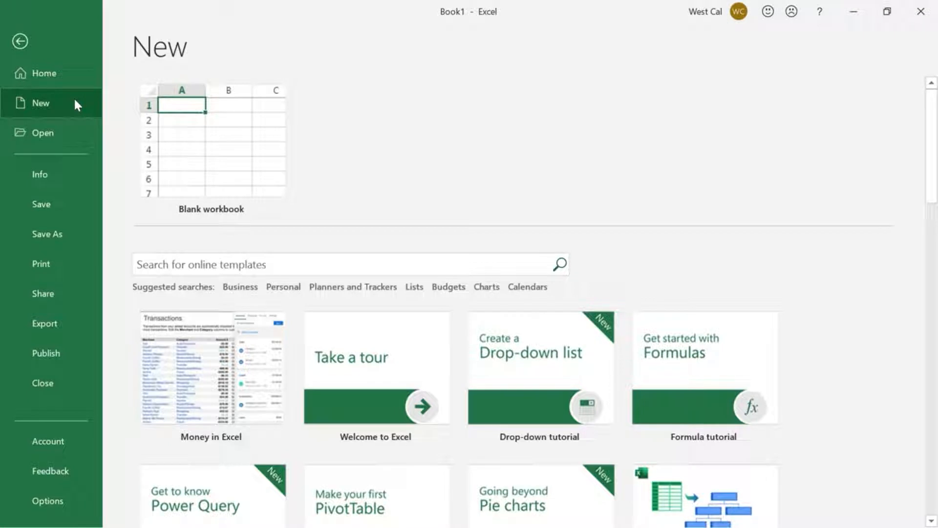
left_click(79, 132)
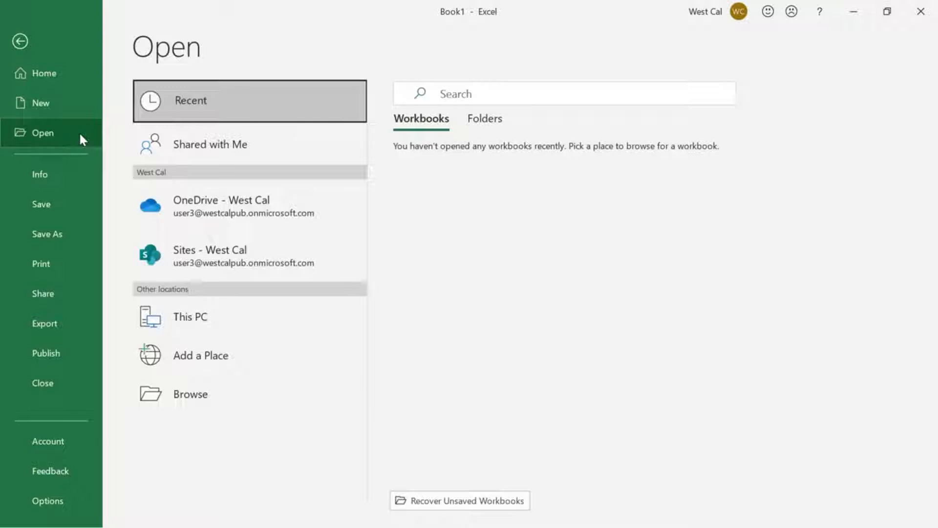
left_click(83, 172)
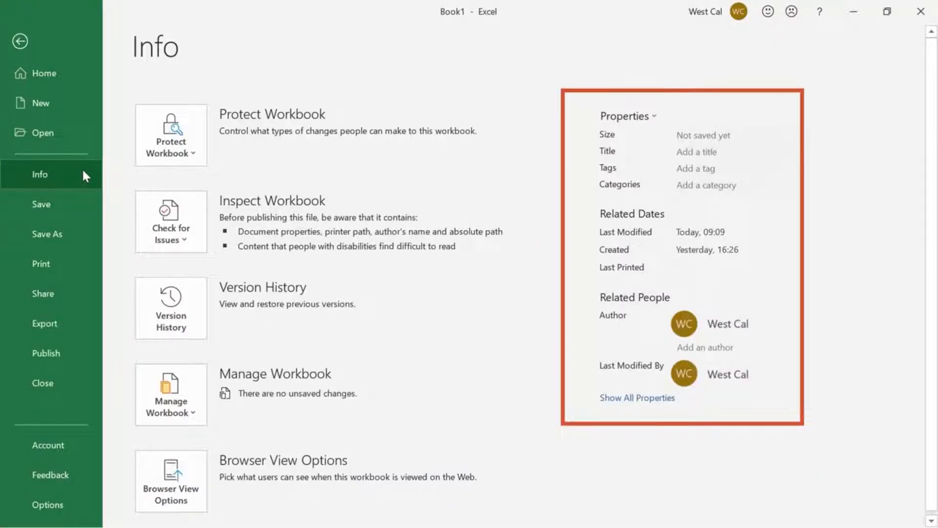
left_click(87, 207)
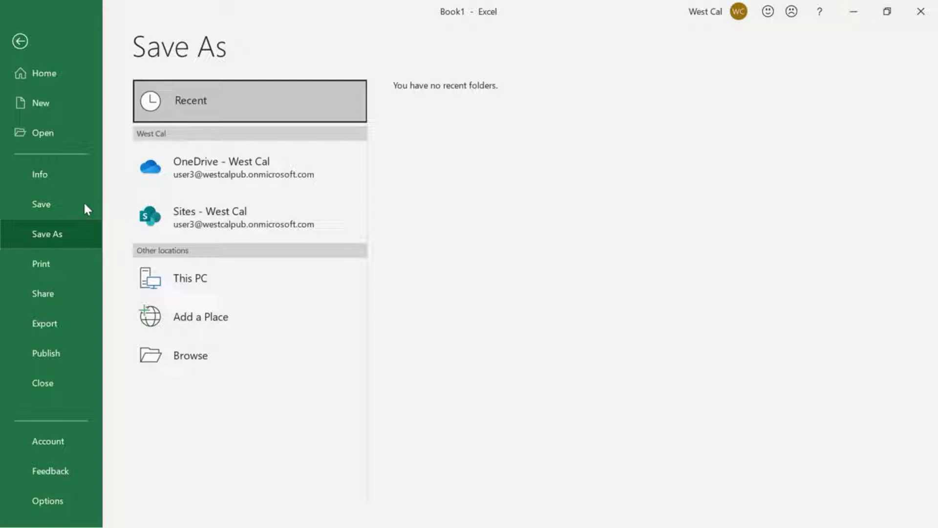
left_click(85, 267)
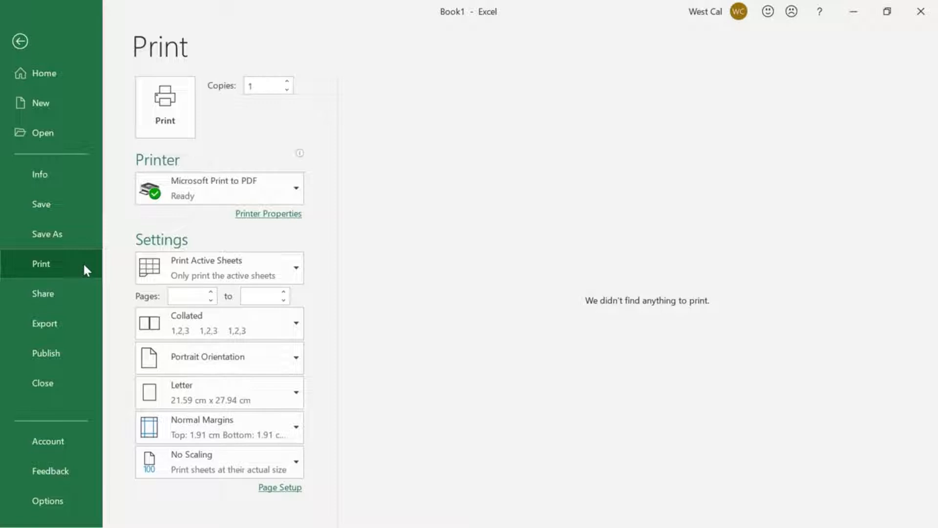
Examine the file options for sharing, exporting, publishing, account, feedback and program settings, and return to the worksheet
left_click(78, 292)
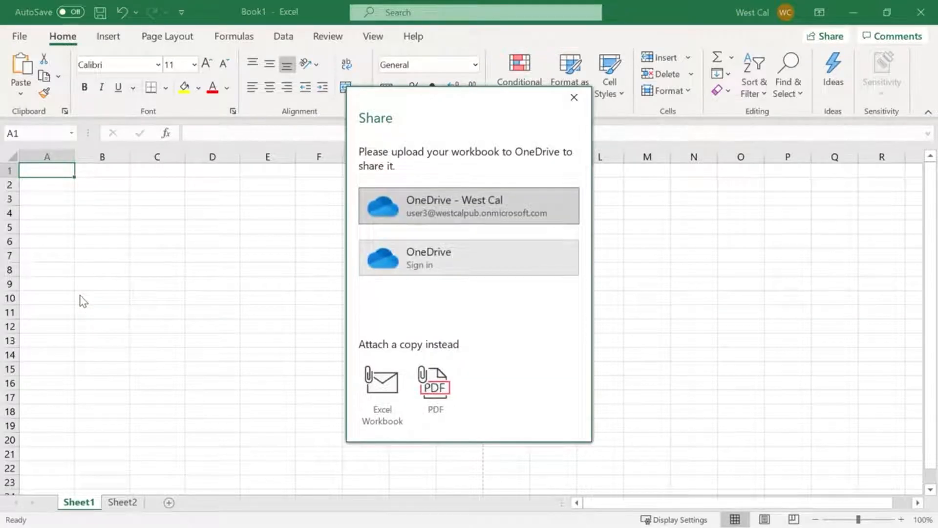
key("Escape")
left_click(84, 323)
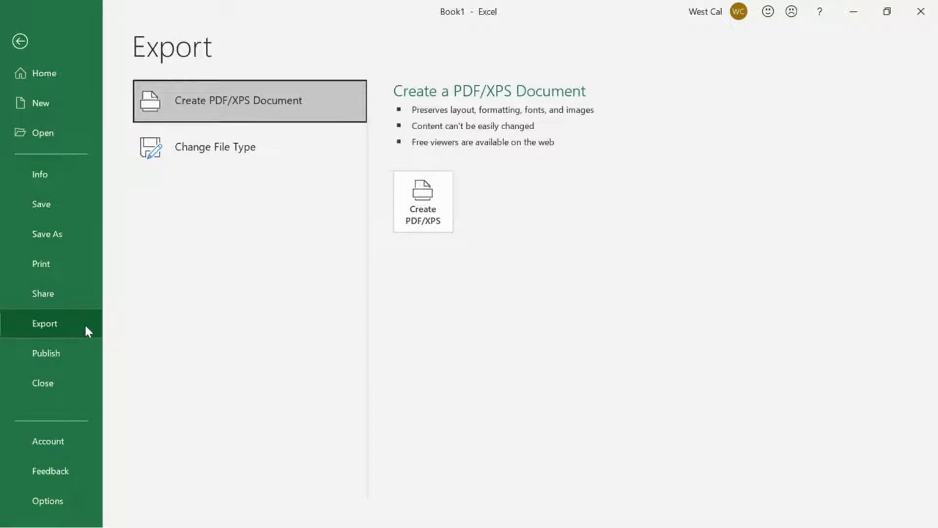
left_click(84, 354)
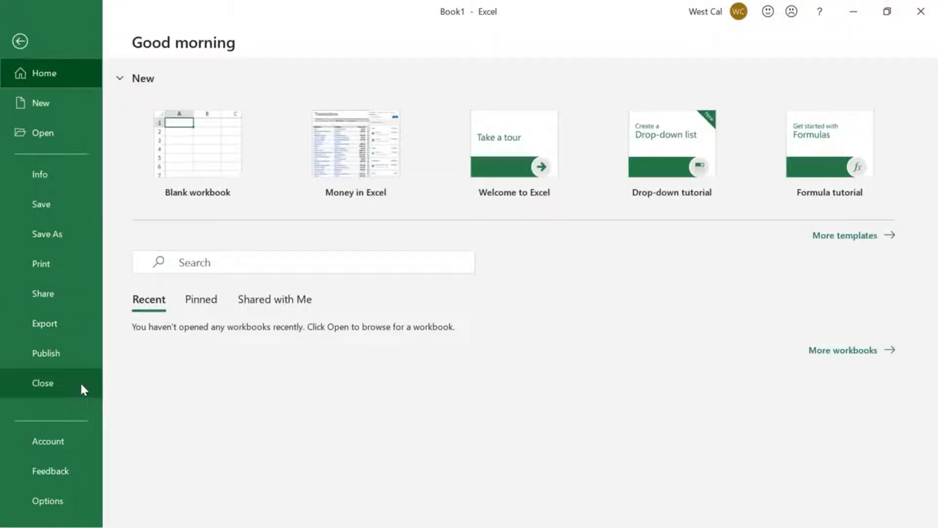
left_click(82, 446)
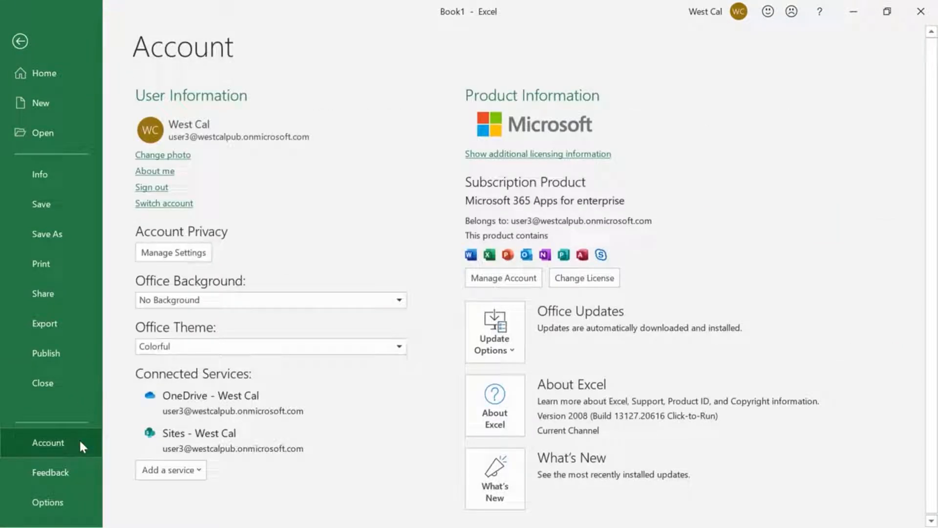
left_click(83, 471)
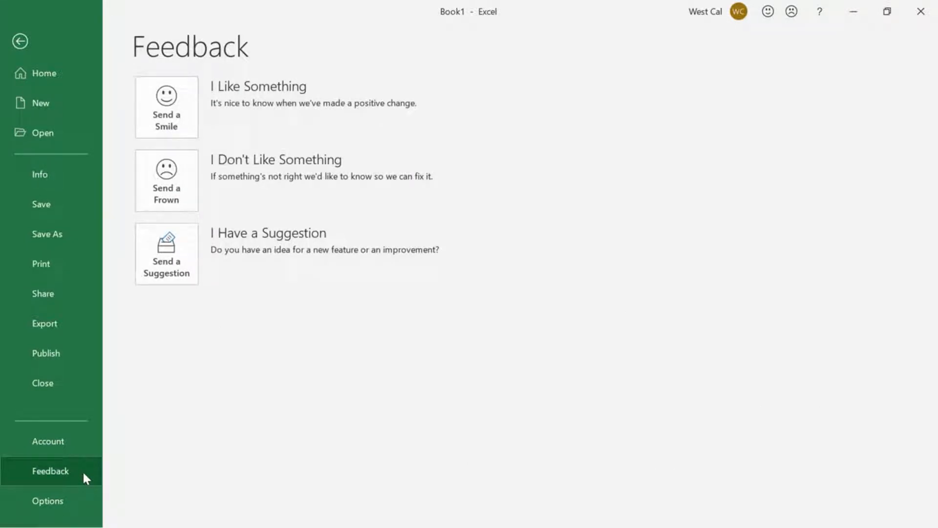
left_click(86, 501)
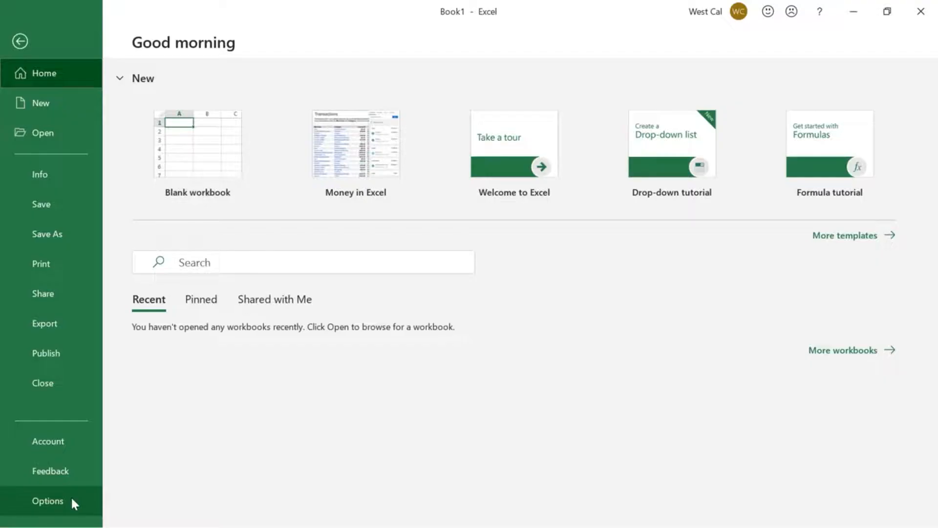
left_click(27, 41)
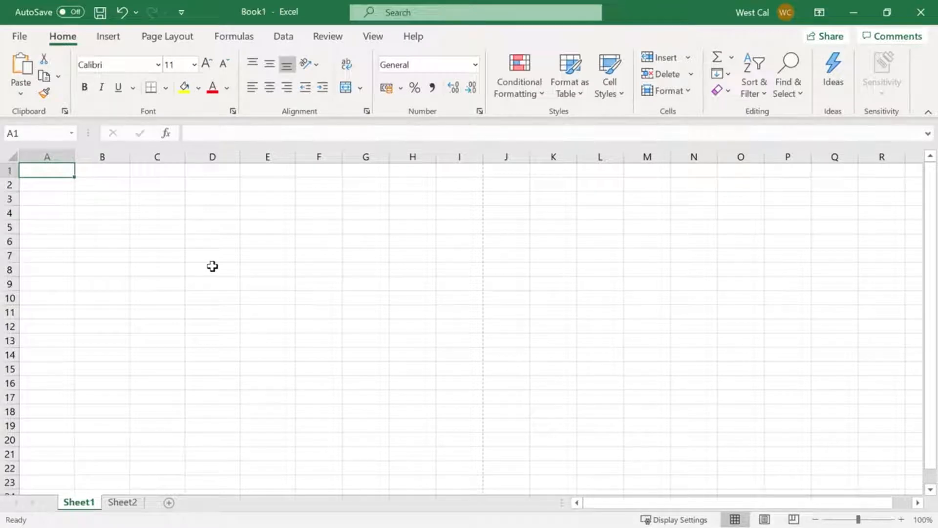
Examine the options for saving the workbook to this PC, with Book1 as the file name, including the file type choices
left_click(19, 36)
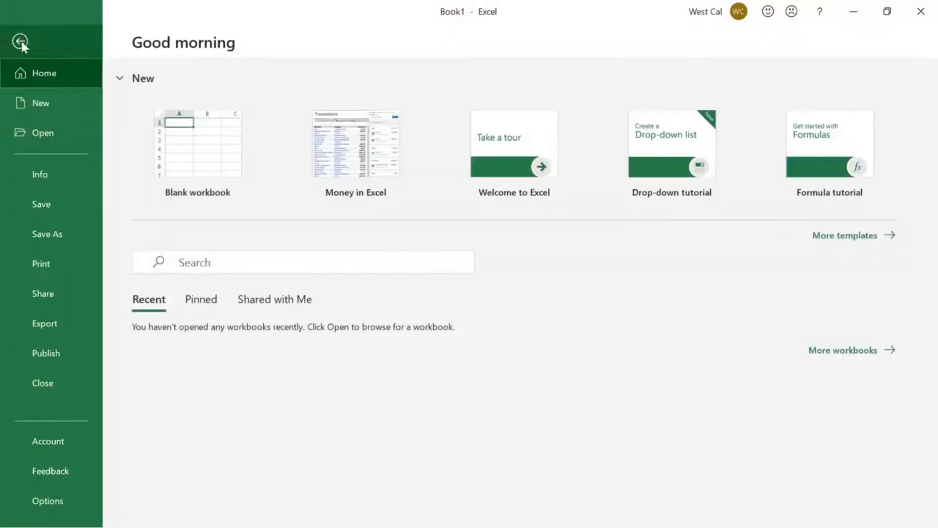
left_click(82, 237)
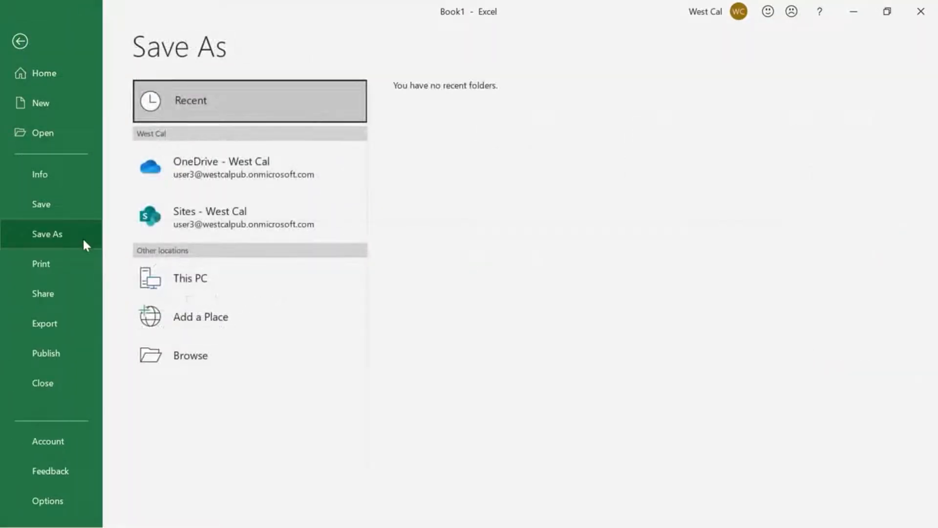
left_click(209, 278)
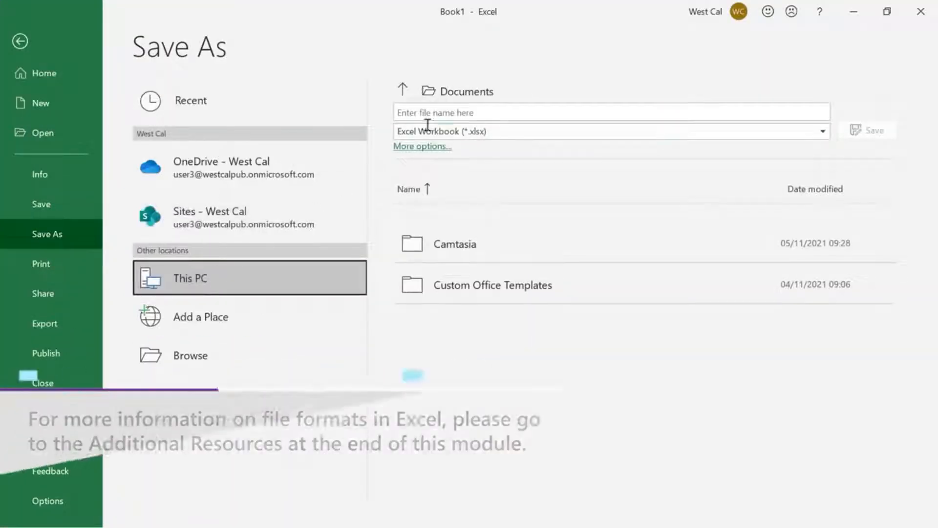
left_click(449, 112)
type("Book1")
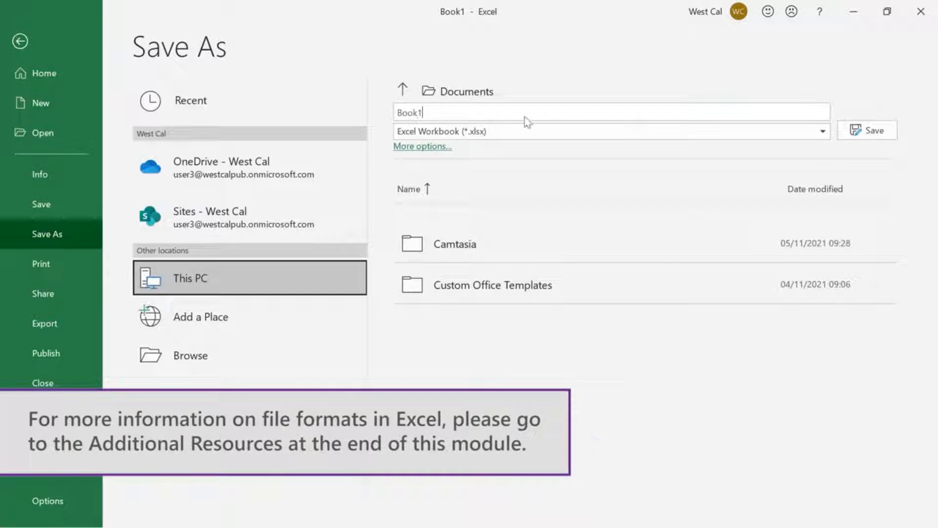
left_click(824, 135)
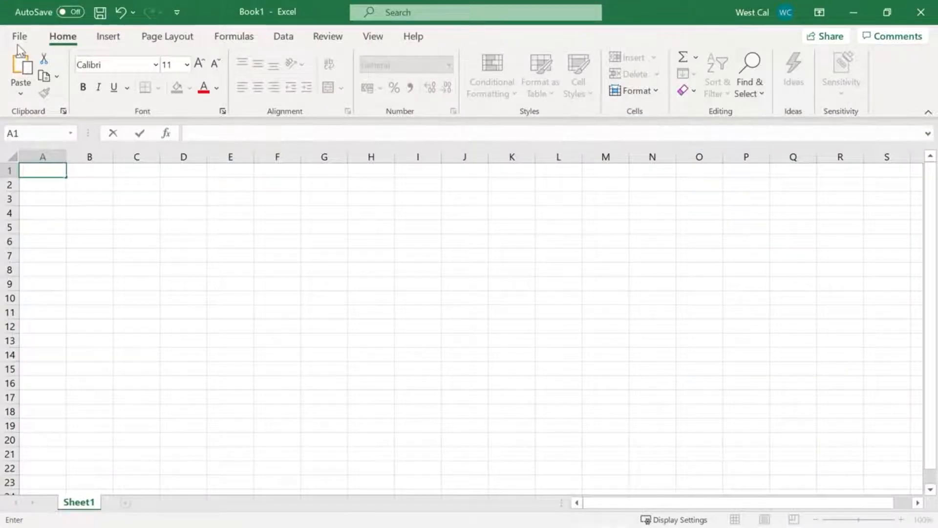
Examine the file formats for saving Book1 in this PC's Documents folder and the quick save dialog, leaving both without saving
left_click(15, 36)
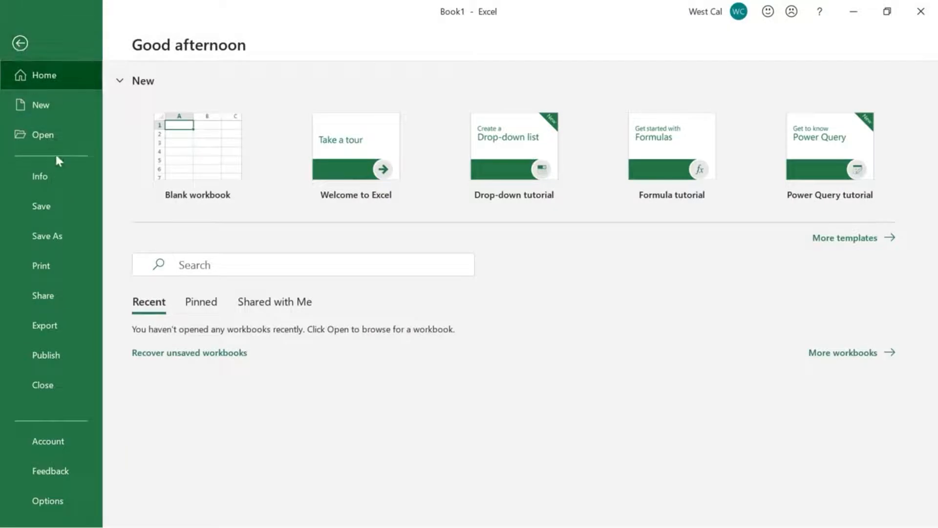
left_click(72, 204)
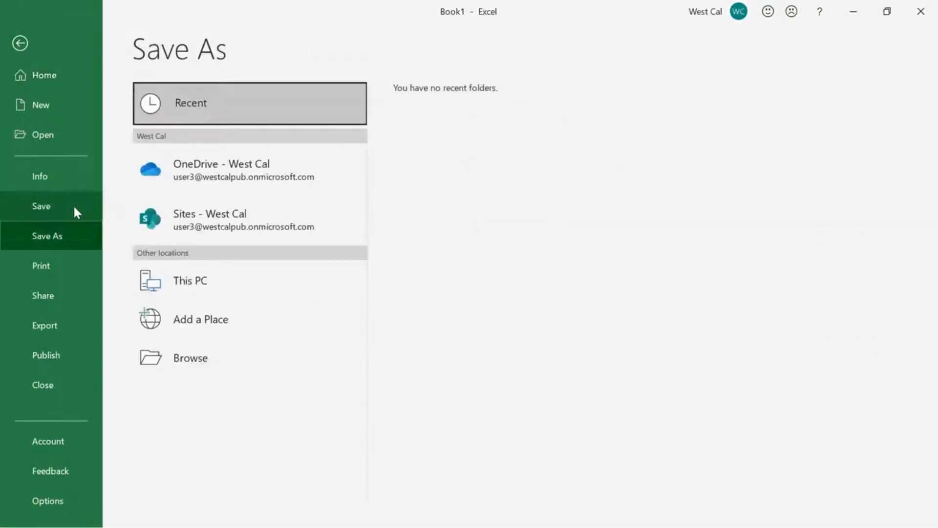
left_click(226, 280)
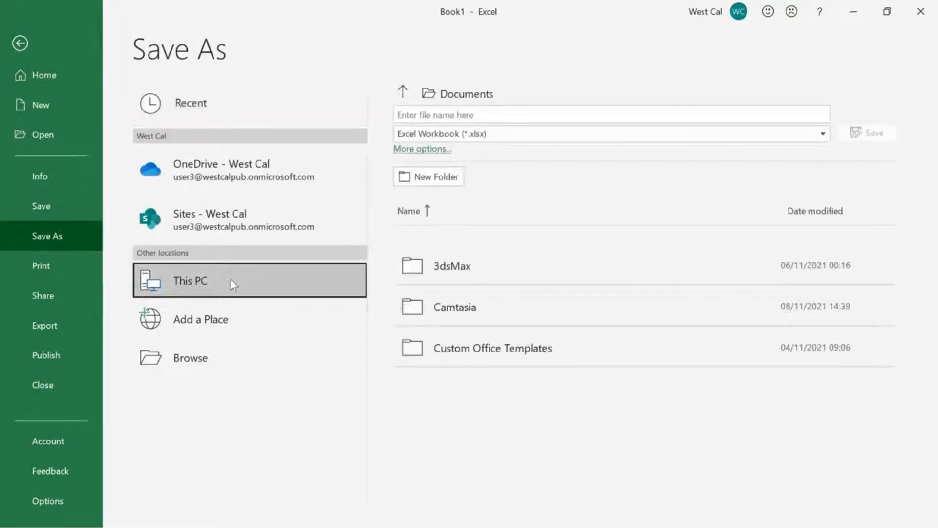
left_click(484, 113)
type("Book1")
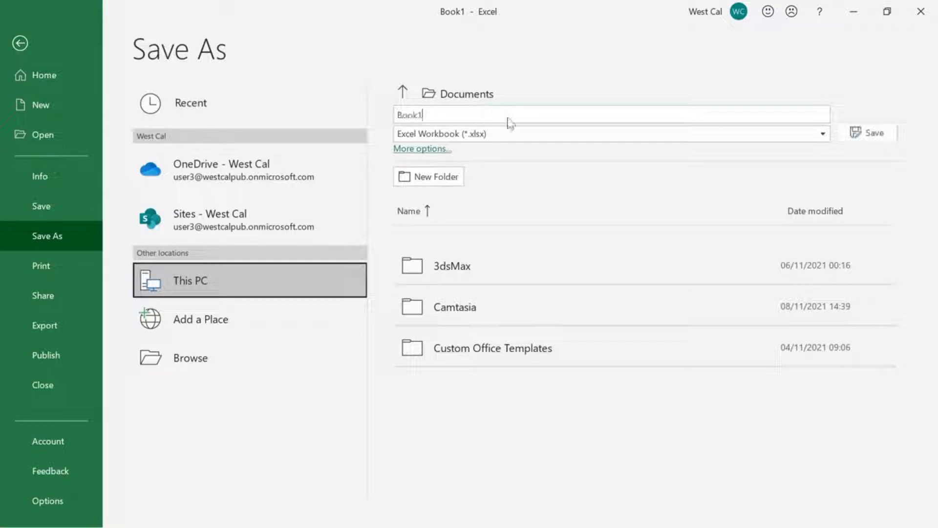
left_click(573, 134)
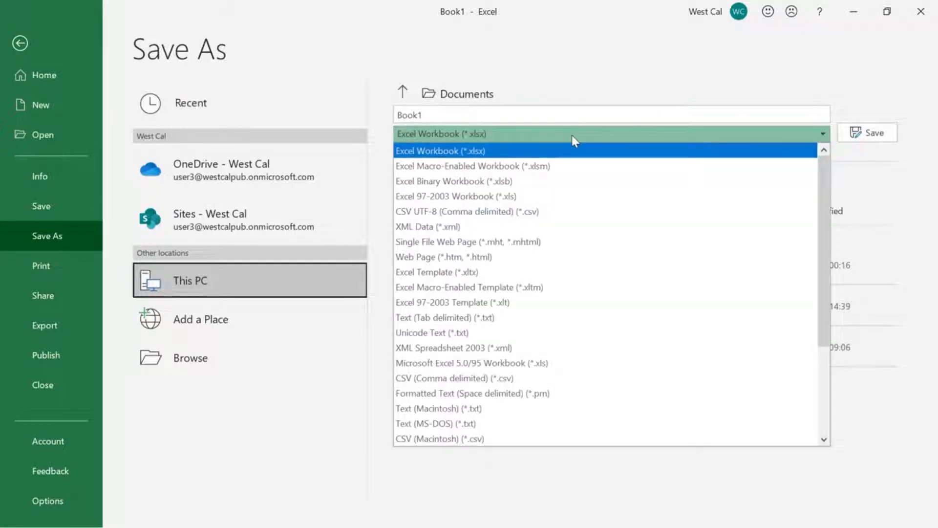
left_click(572, 135)
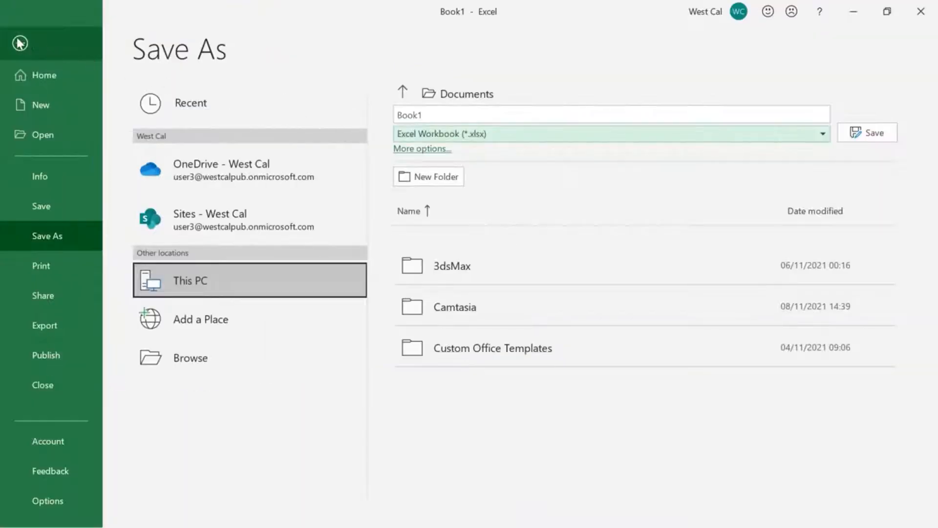
left_click(20, 43)
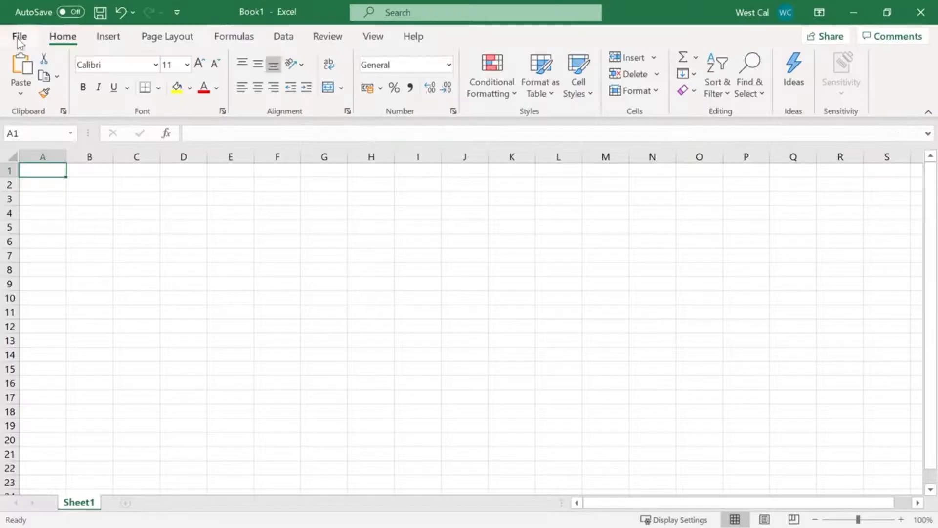
left_click(100, 13)
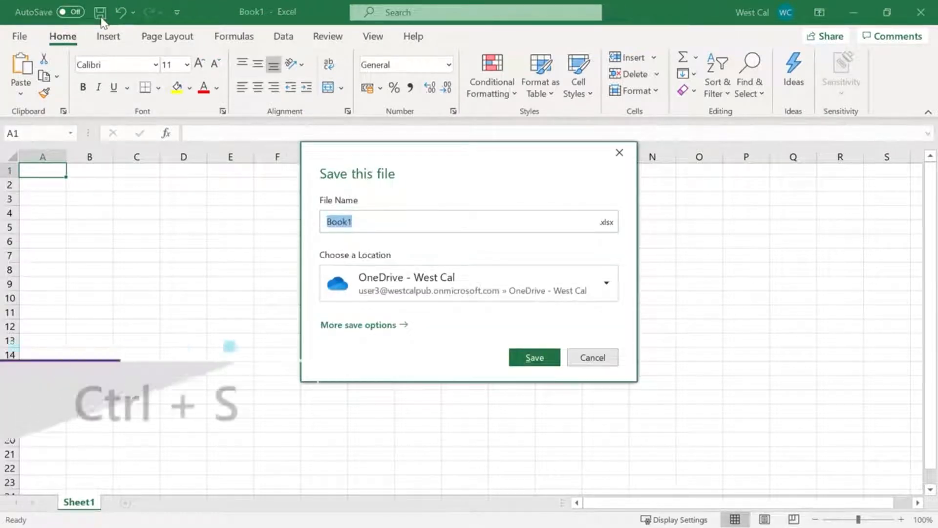
left_click(589, 361)
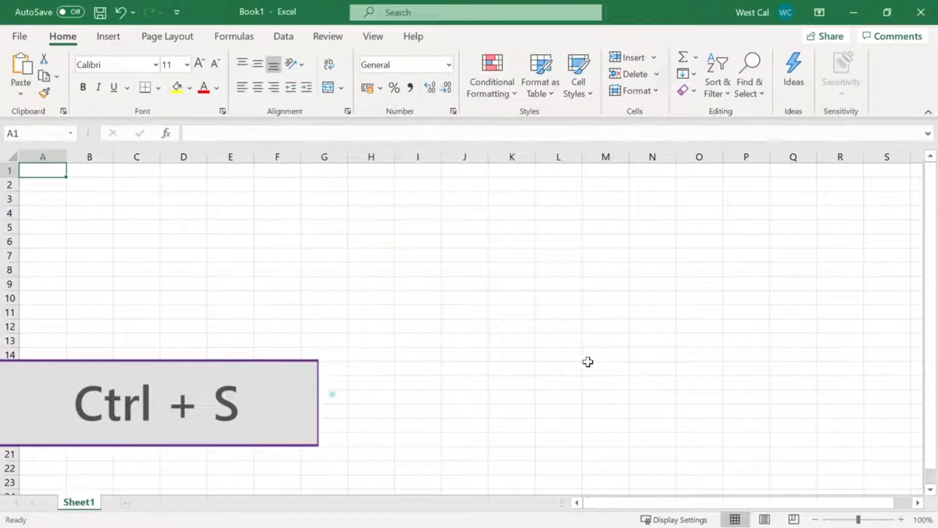
Save the workbook to the Desktop as "My workbook" in the Excel Workbook format
left_click(22, 44)
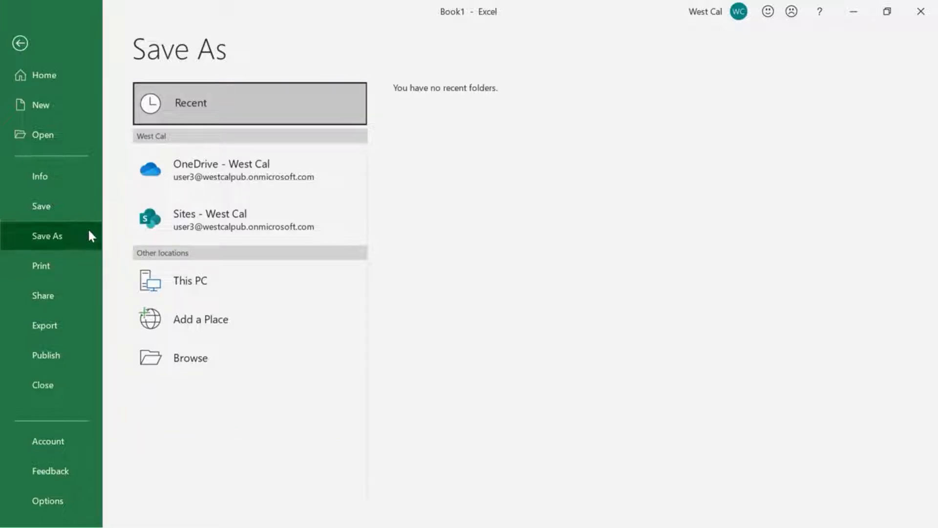
left_click(235, 360)
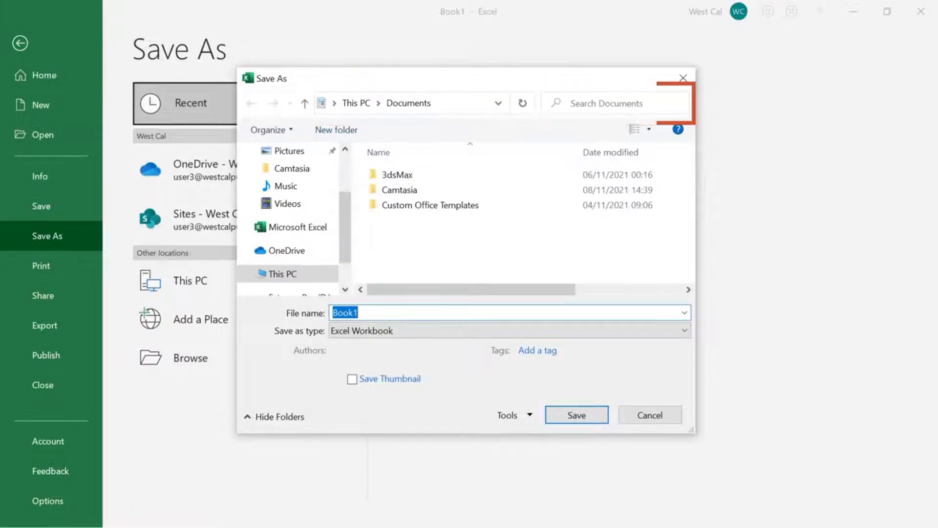
left_click_drag(343, 221, 351, 182)
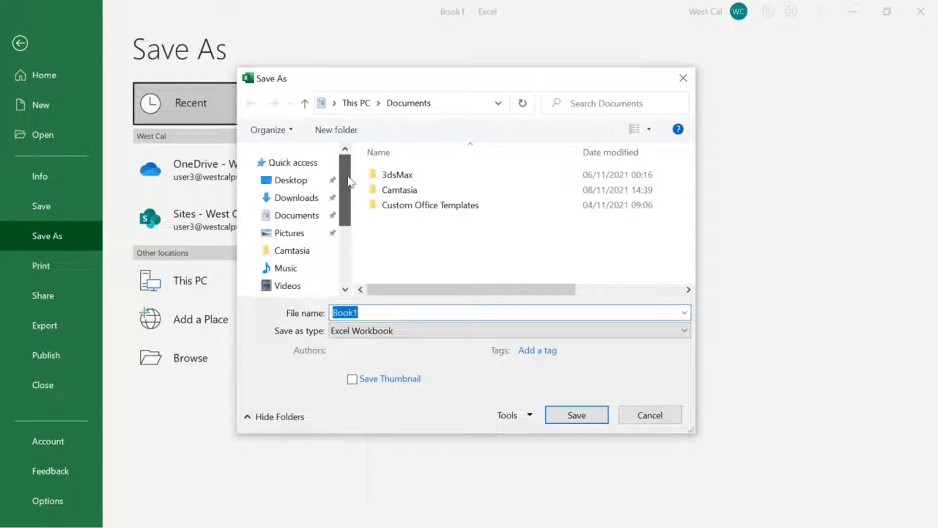
left_click(294, 186)
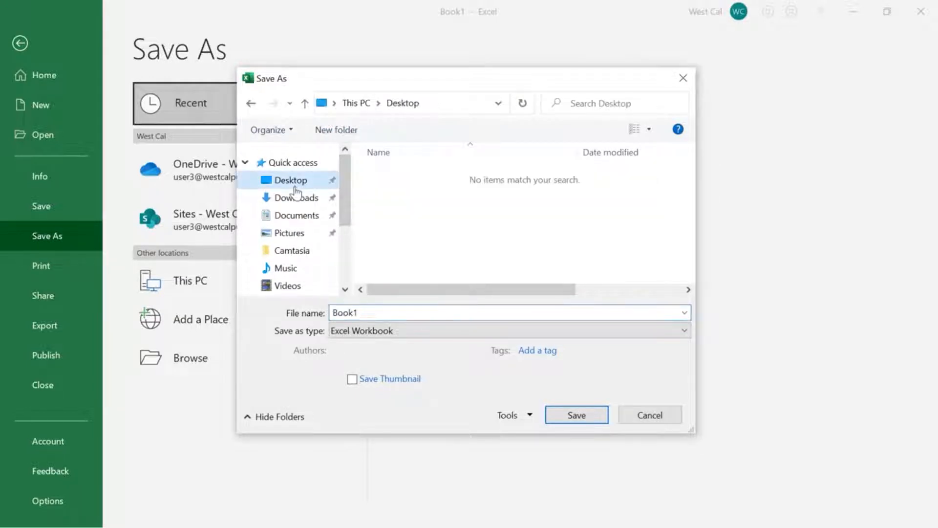
left_click(378, 312)
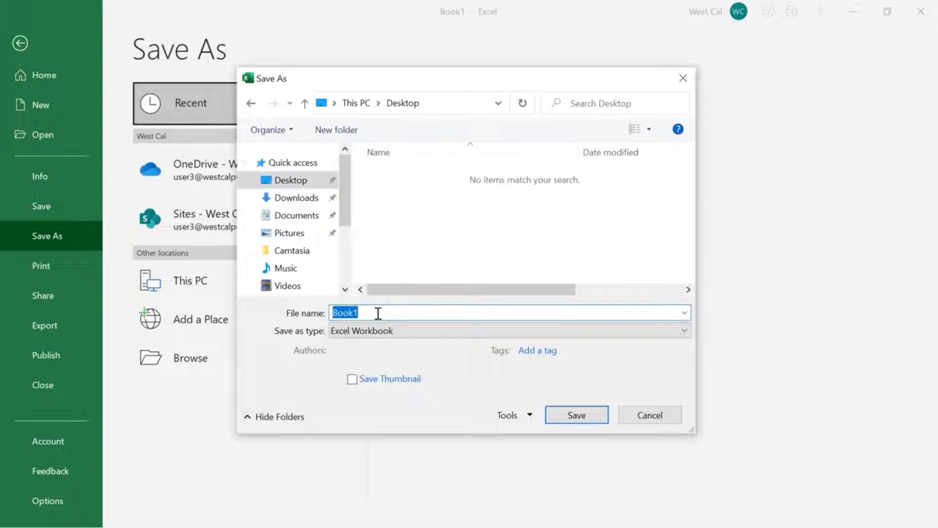
type("My workb")
left_click(388, 331)
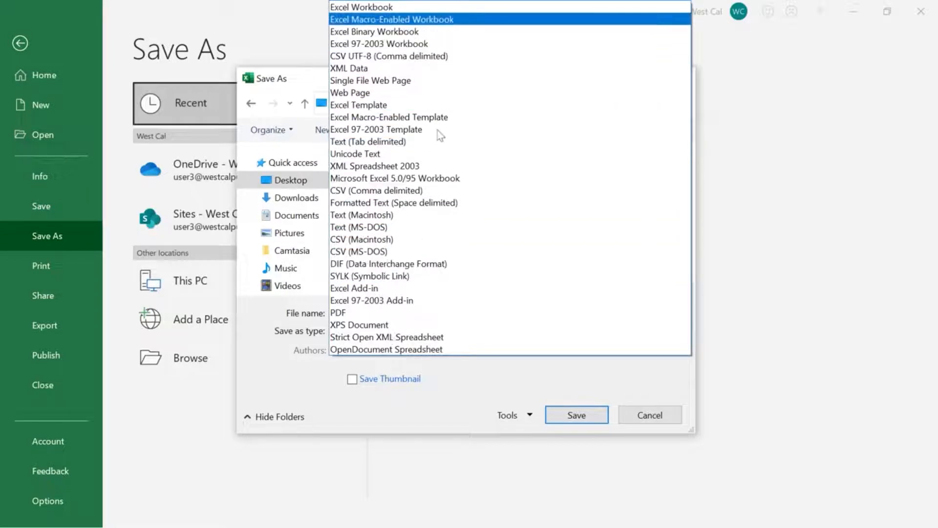
left_click(467, 7)
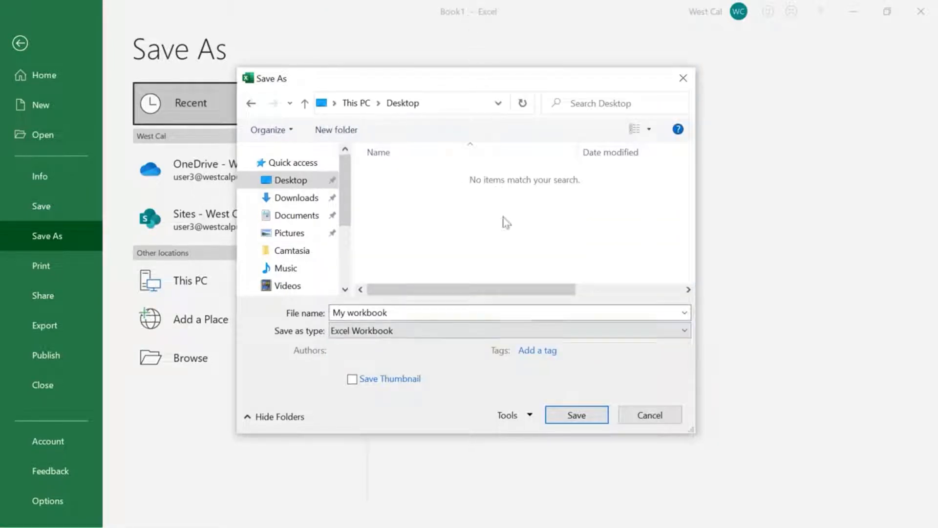
left_click(556, 415)
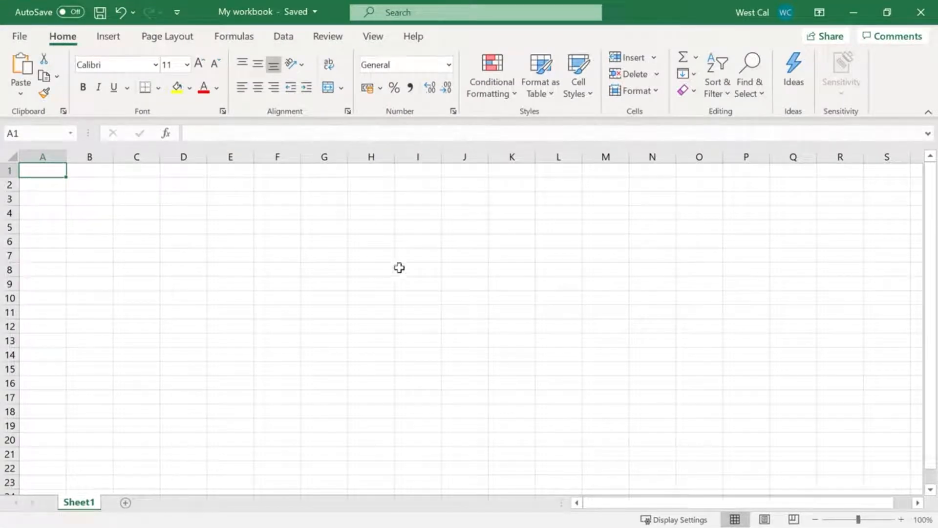
View the workbook's save options and the OneDrive folder with its setup window, and close the OneDrive windows
left_click(21, 37)
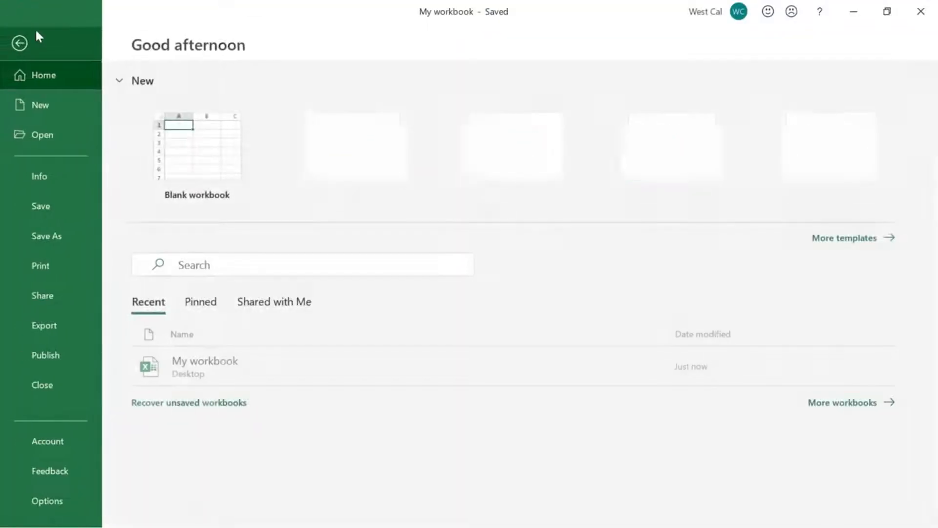
left_click(86, 224)
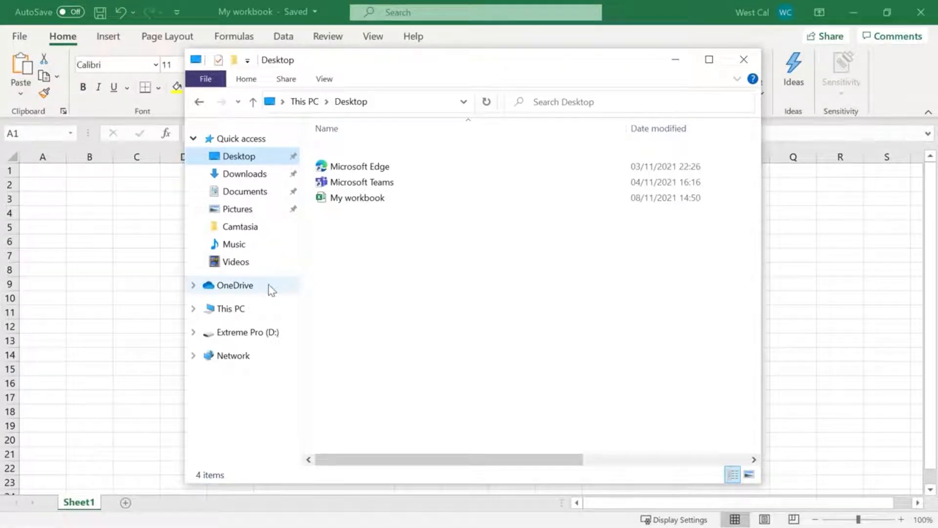
left_click(270, 288)
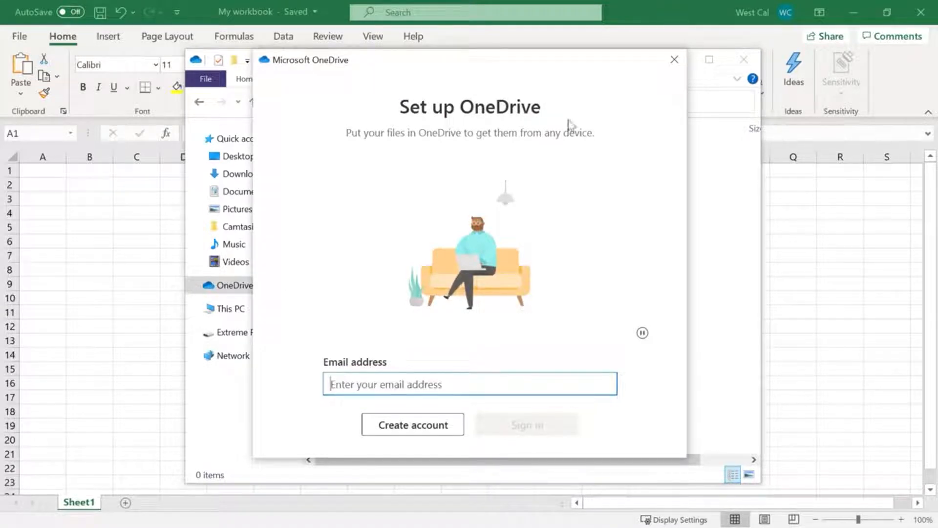
left_click(674, 59)
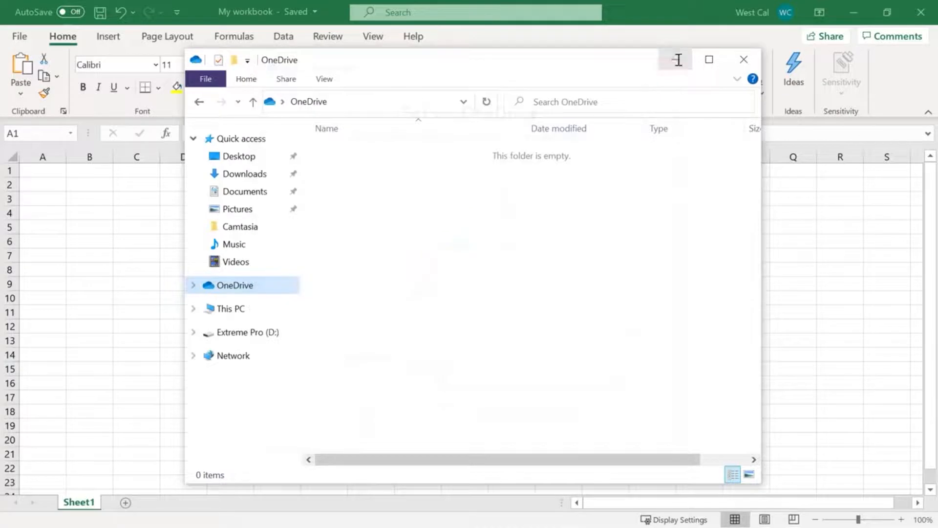
left_click(739, 65)
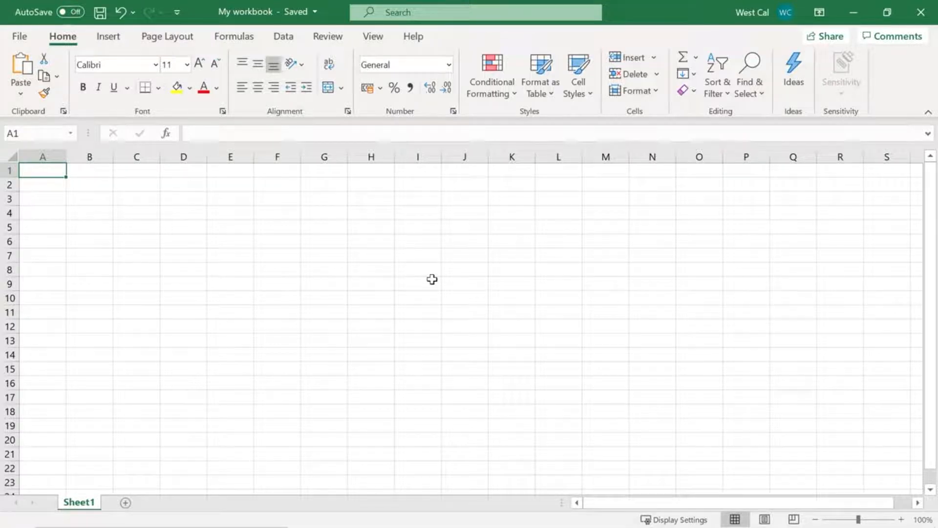
Open the Save As options for the workbook and choose the OneDrive account as the save location
left_click(20, 39)
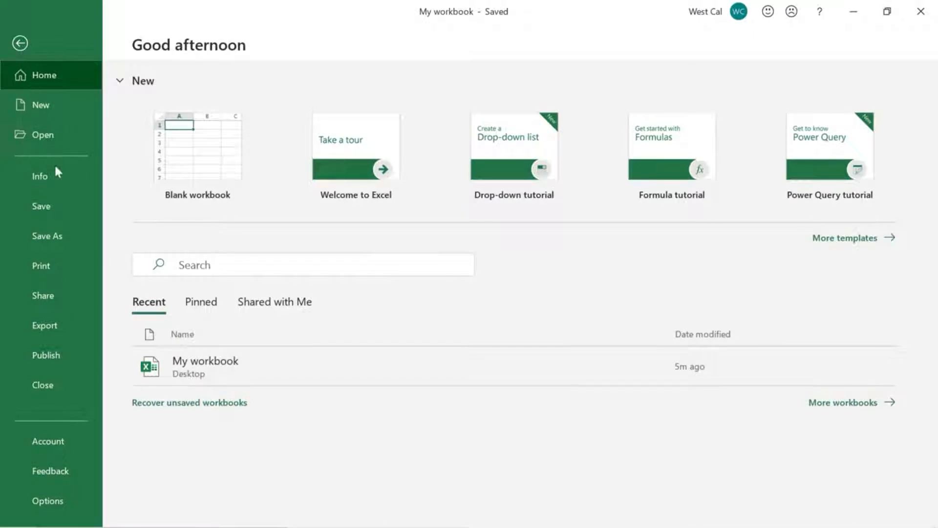
left_click(74, 239)
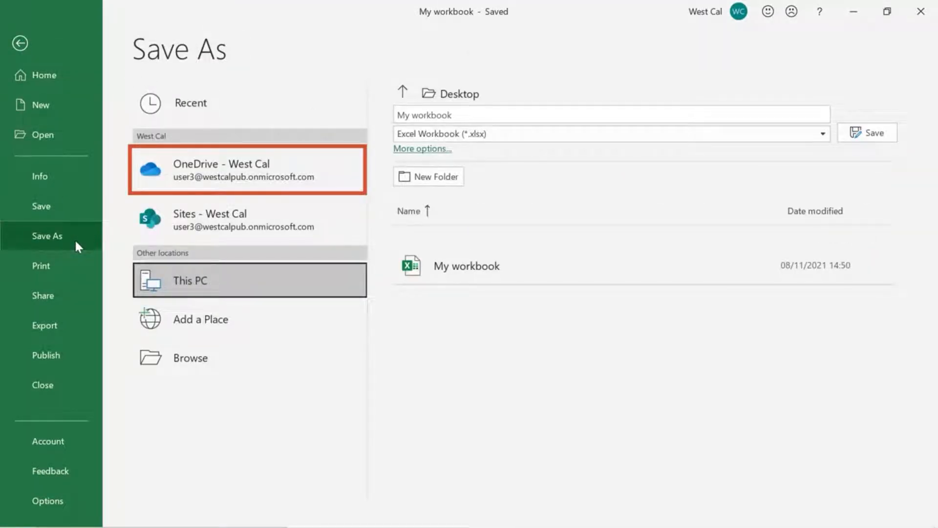
left_click(170, 188)
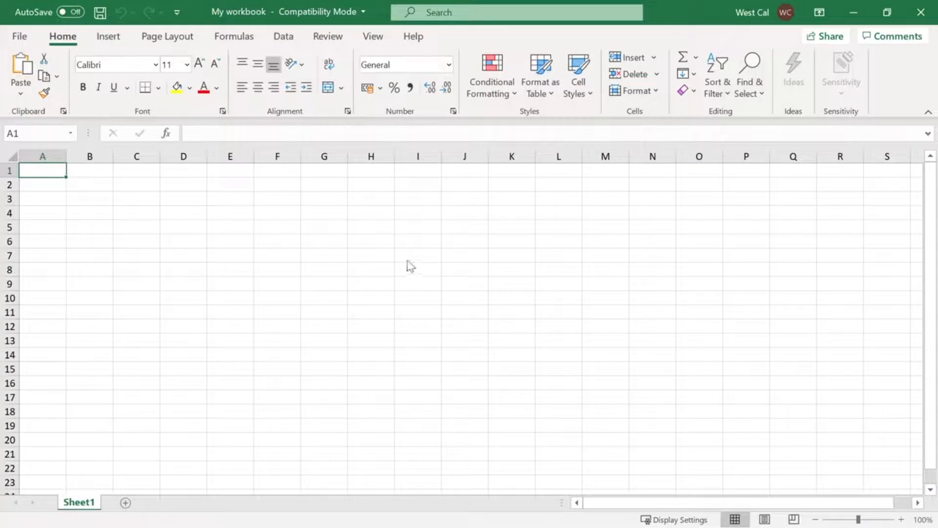
Convert the Compatibility Mode workbook to the current format, saving it on the Desktop as "My workbook" of type Excel Workbook
left_click(20, 37)
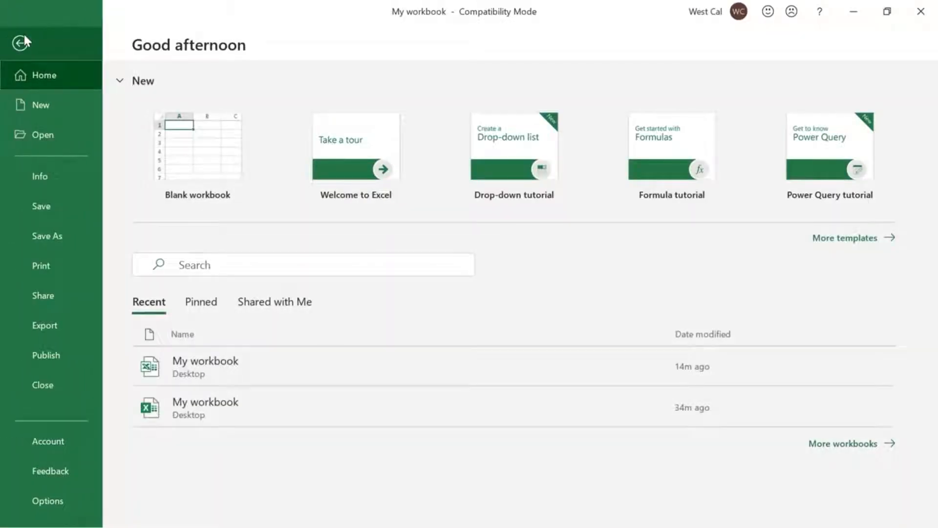
left_click(66, 177)
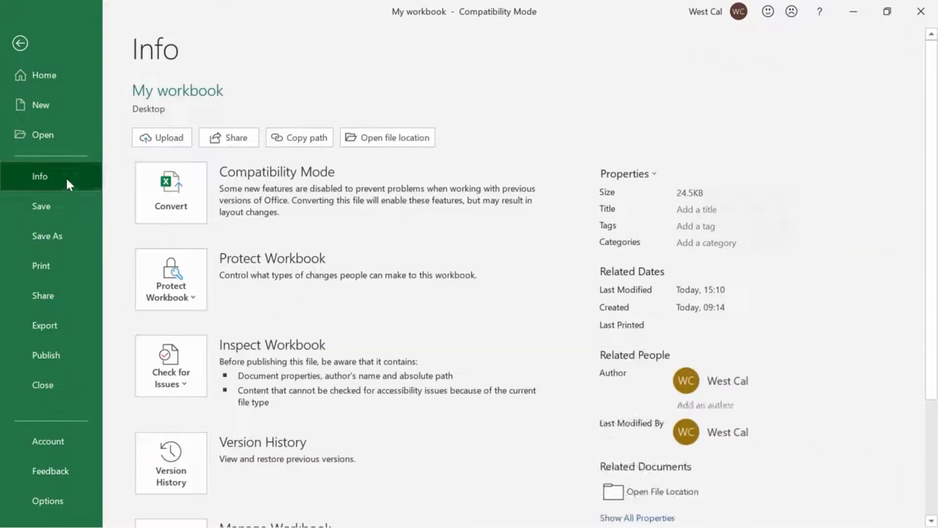
left_click(195, 213)
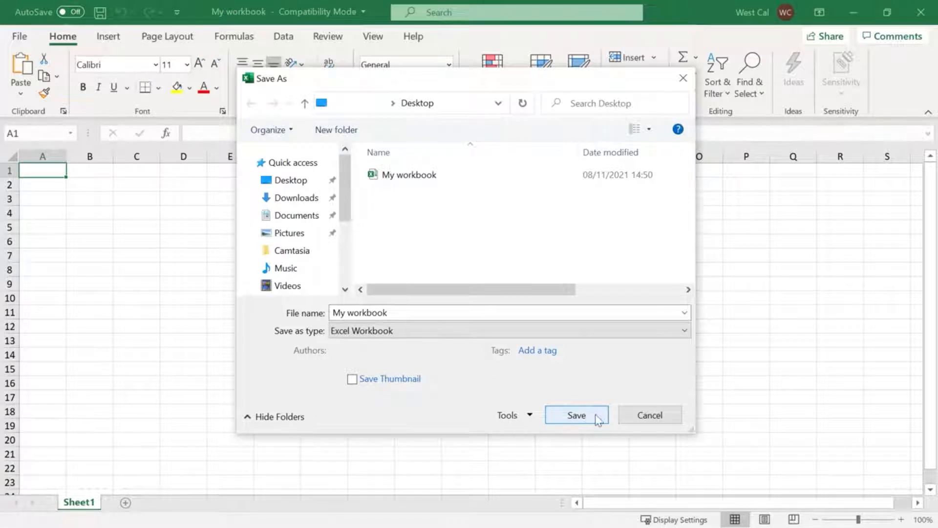
left_click(586, 411)
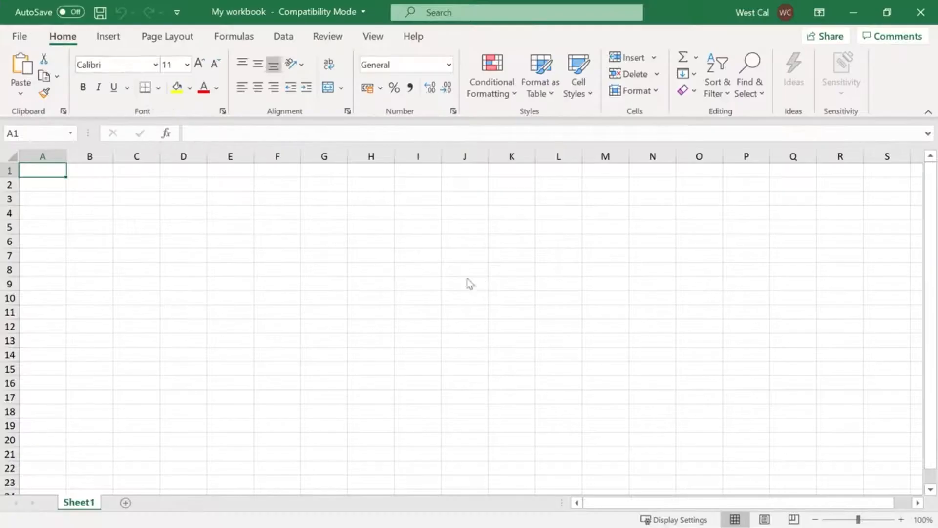
Run the Compatibility Checker on the workbook for features unsupported by earlier Excel versions and close it
left_click(23, 35)
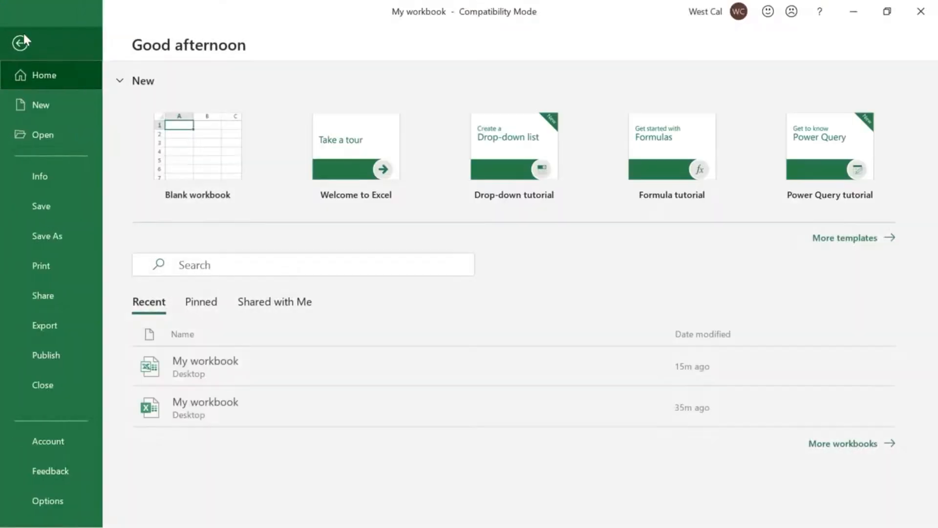
left_click(75, 176)
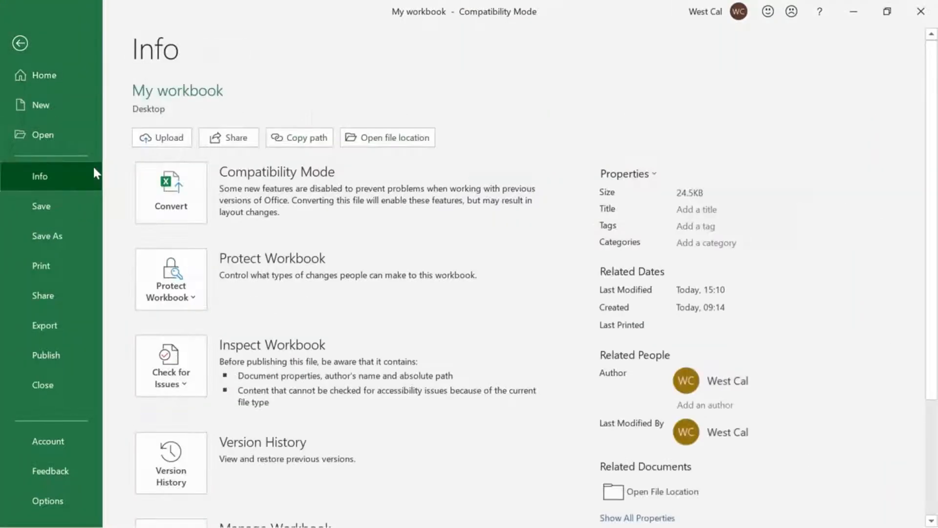
left_click(198, 385)
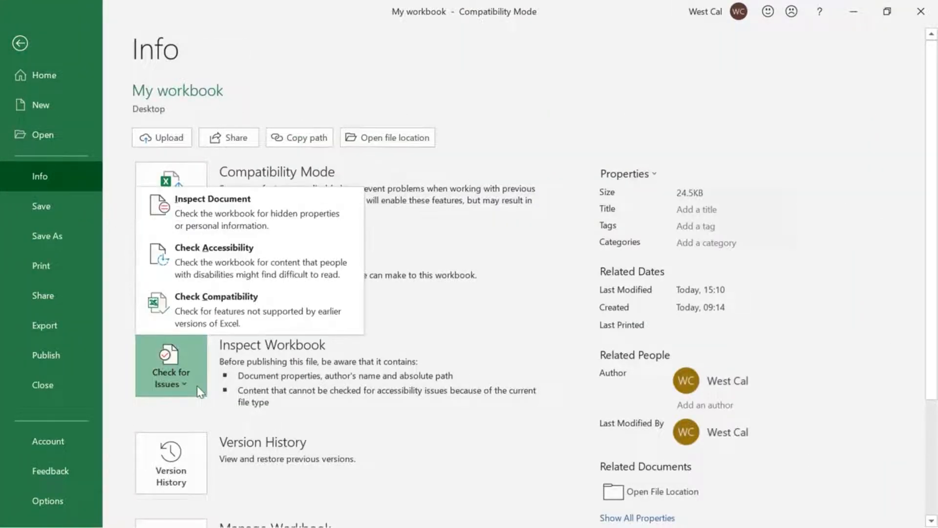
left_click(245, 330)
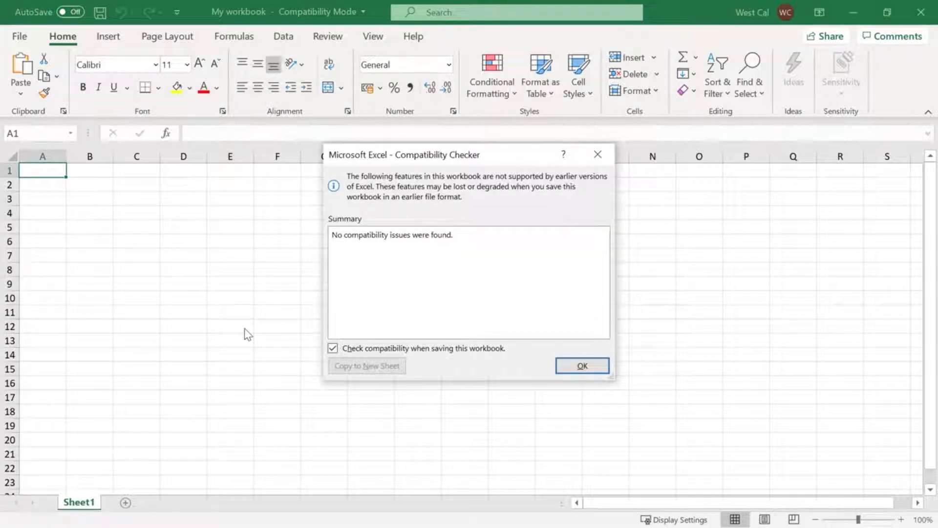
left_click(596, 370)
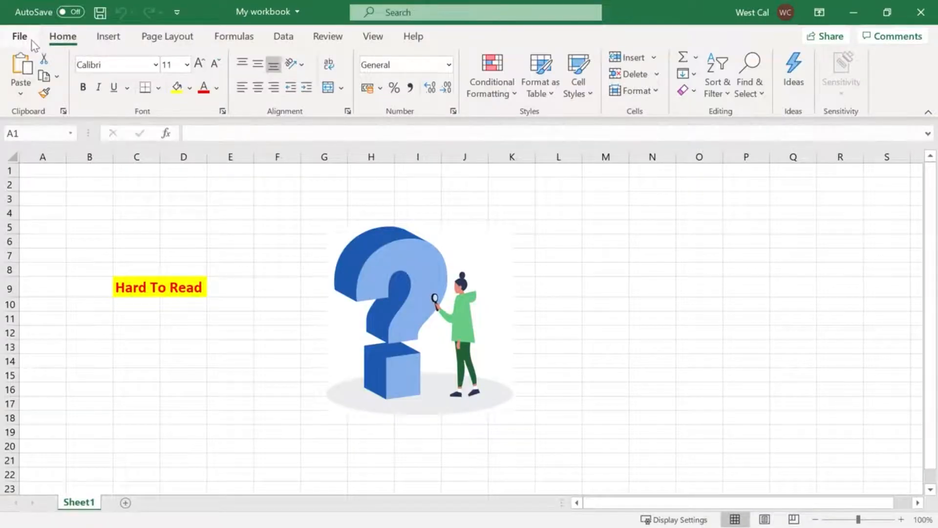
Check the workbook's accessibility for content that people with disabilities might find difficult to read
left_click(30, 40)
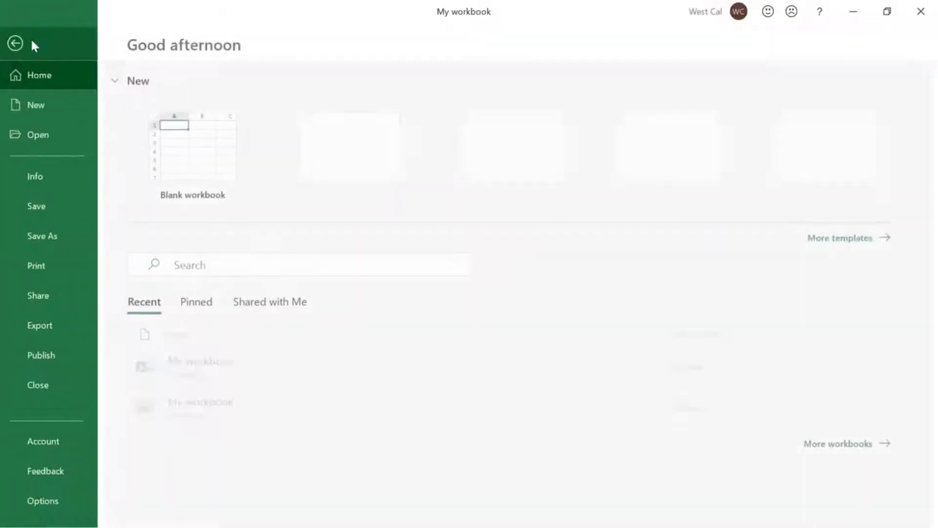
left_click(91, 180)
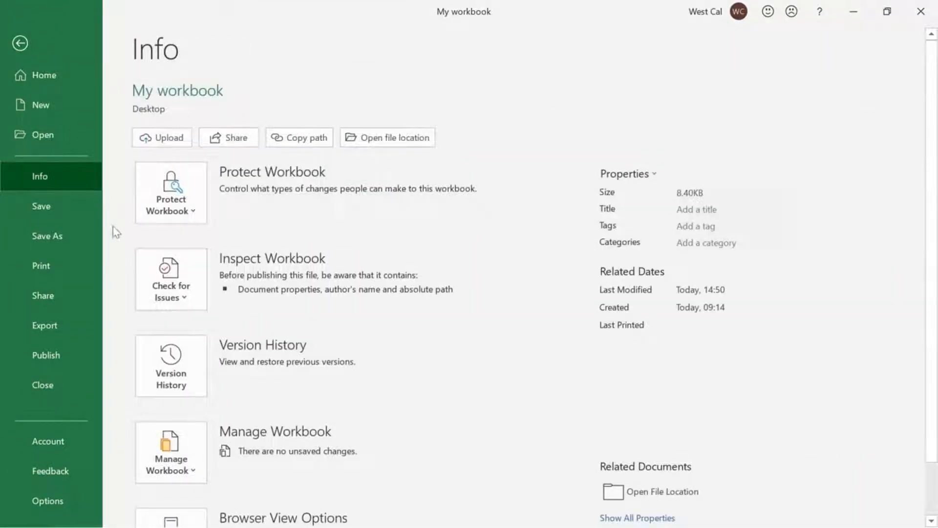
left_click(144, 302)
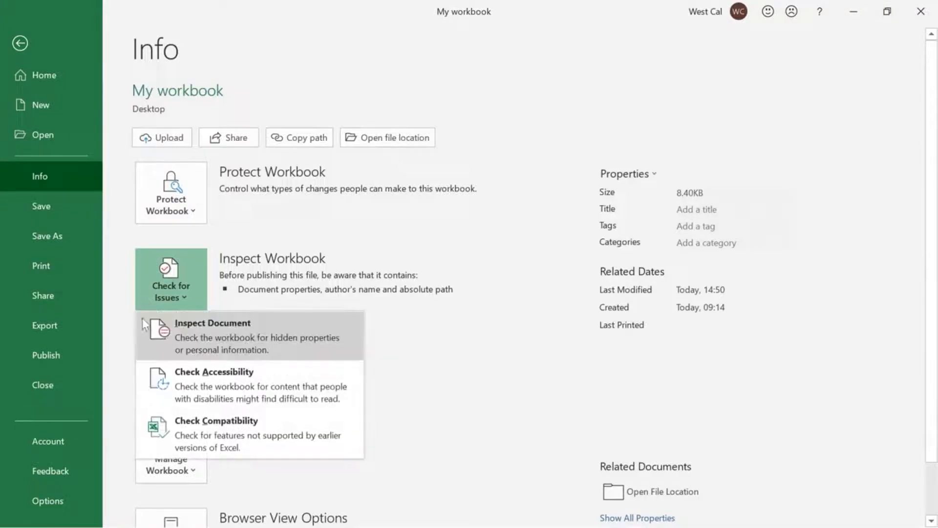
left_click(142, 385)
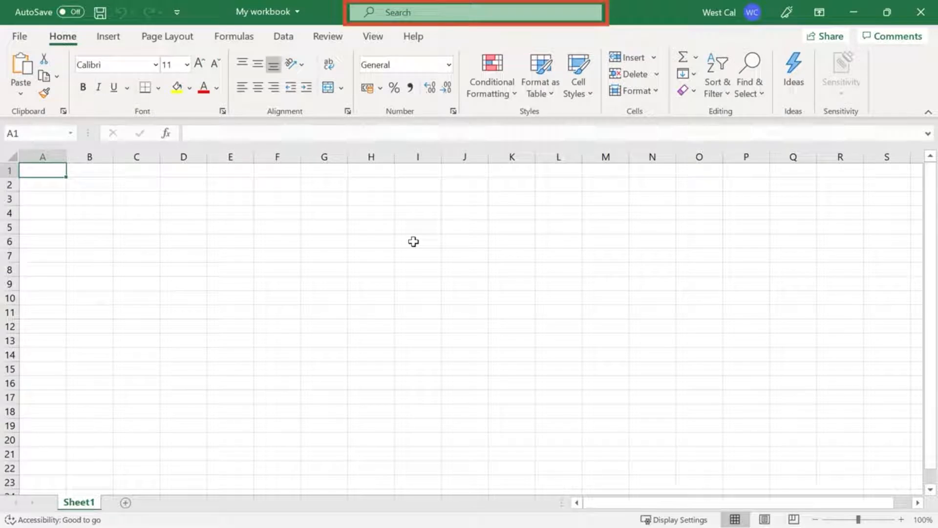
Search Excel's commands and help for "copy", review the suggestions and clear the search
left_click(459, 17)
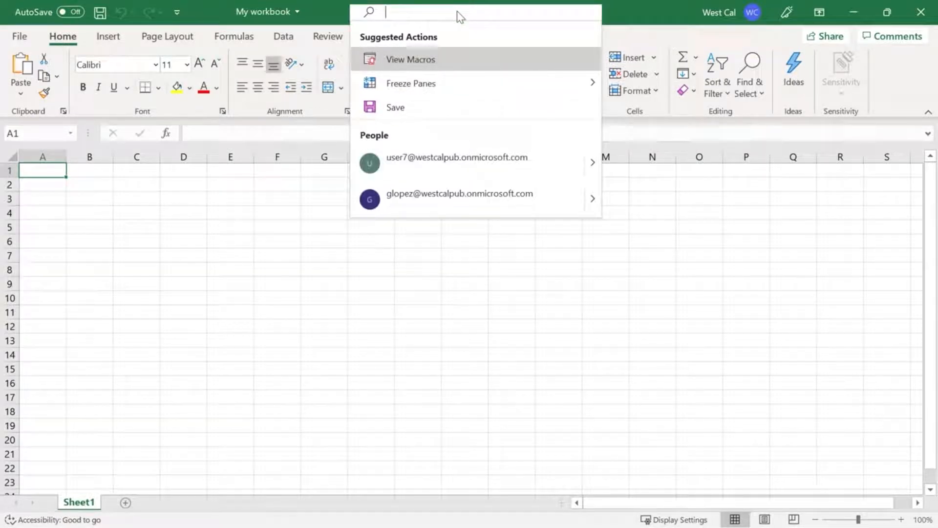
type("copy")
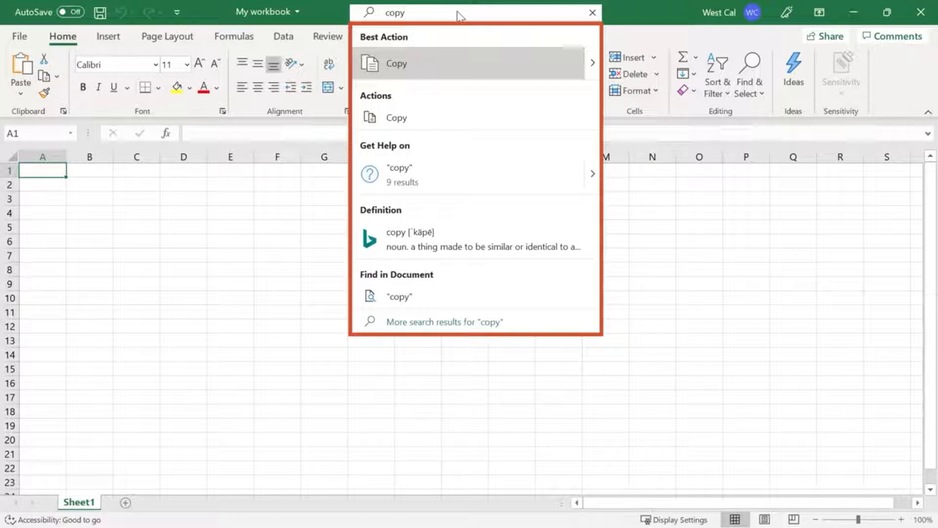
left_click(593, 13)
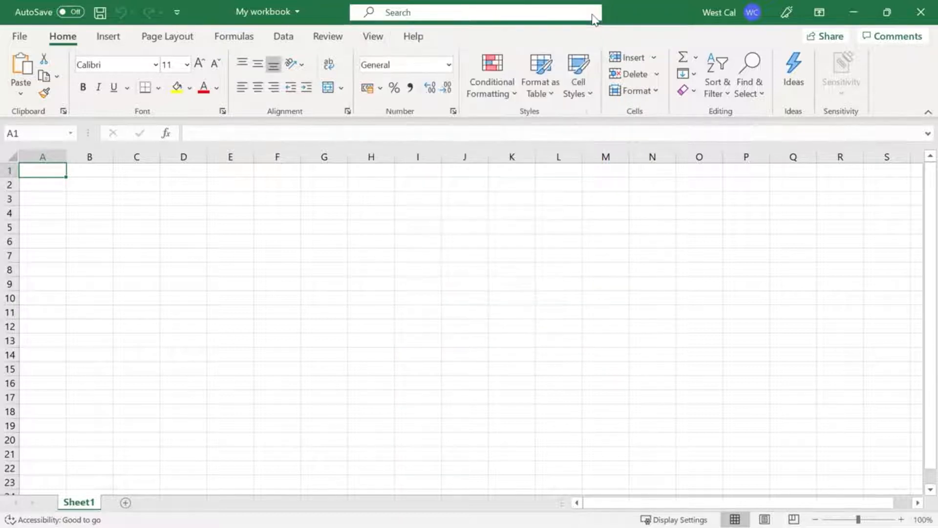
Look up "sum formula" in Excel's Help and read through the SUM function guidance and related topics
left_click(413, 39)
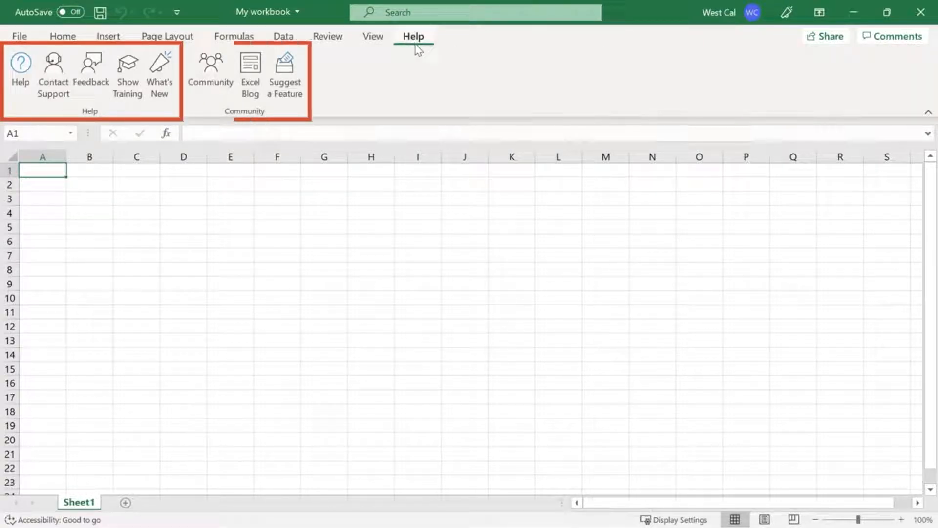
left_click(20, 94)
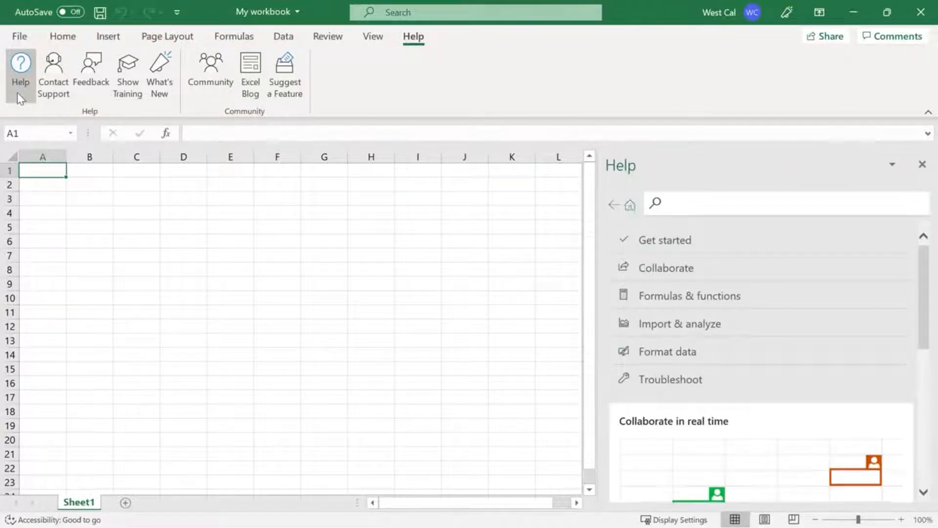
type("sum")
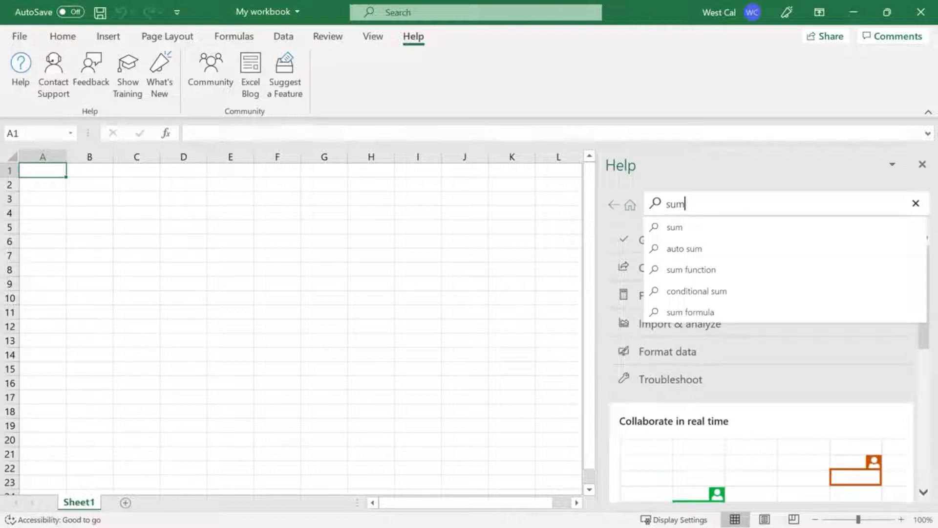
left_click(758, 313)
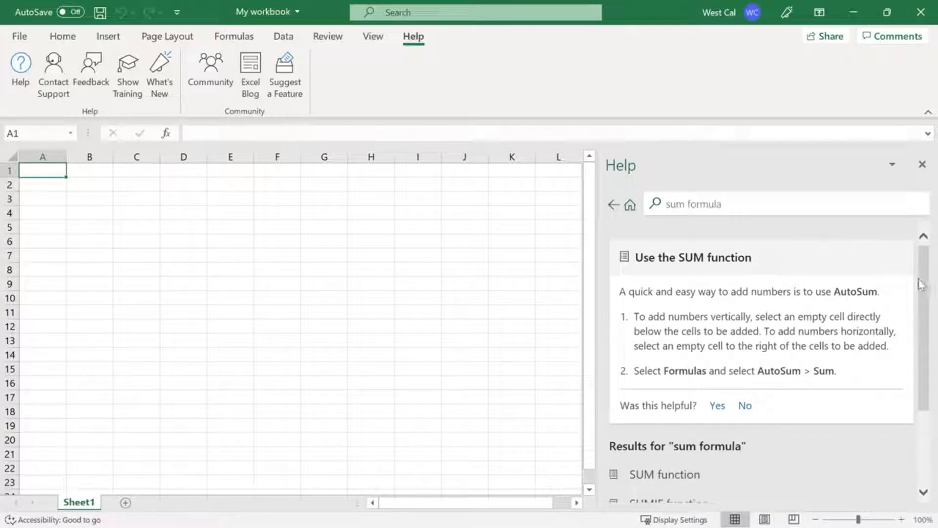
left_click_drag(923, 283, 928, 386)
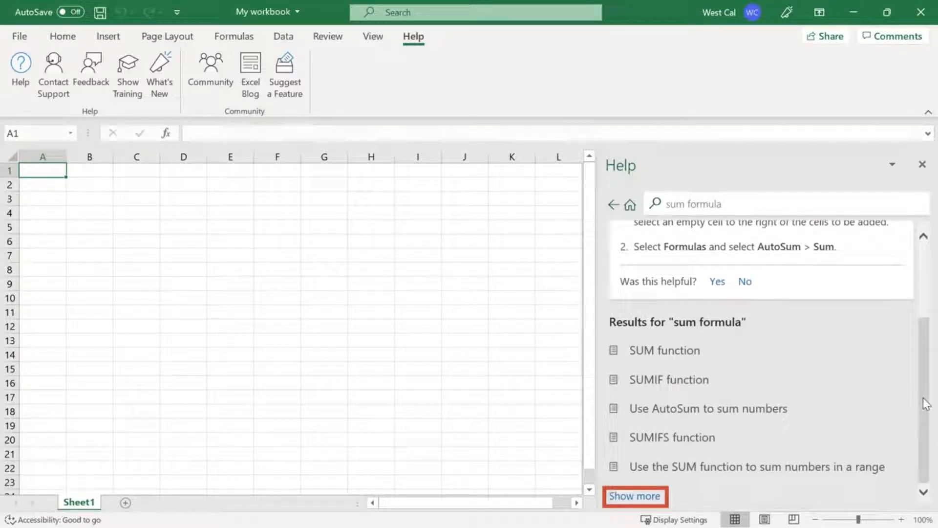
left_click_drag(923, 397, 912, 240)
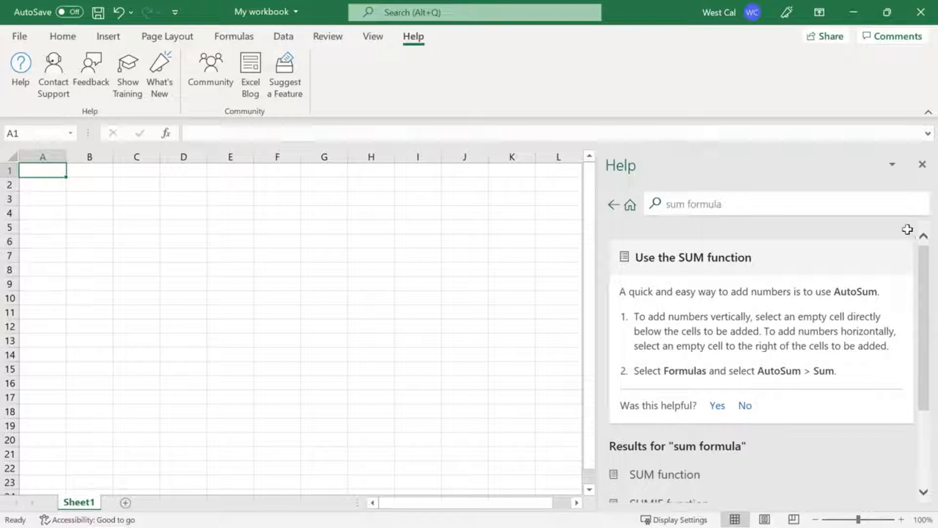
Review the remaining Help resources: Contact Support, Feedback, Show Training and What's New
left_click(53, 100)
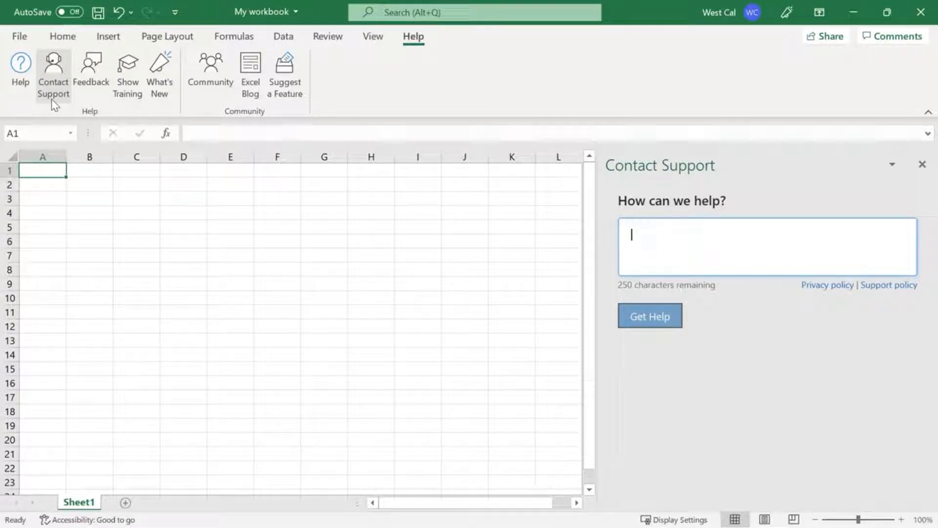
left_click(91, 105)
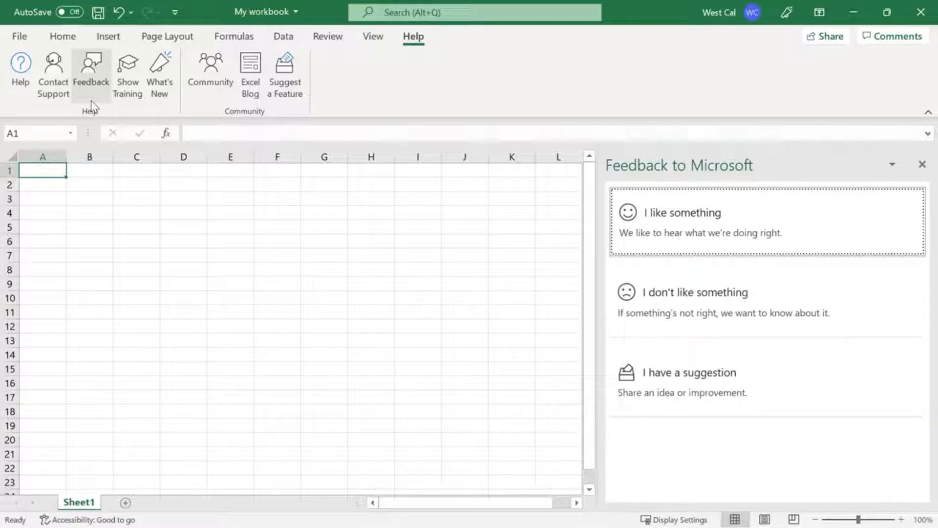
left_click(130, 100)
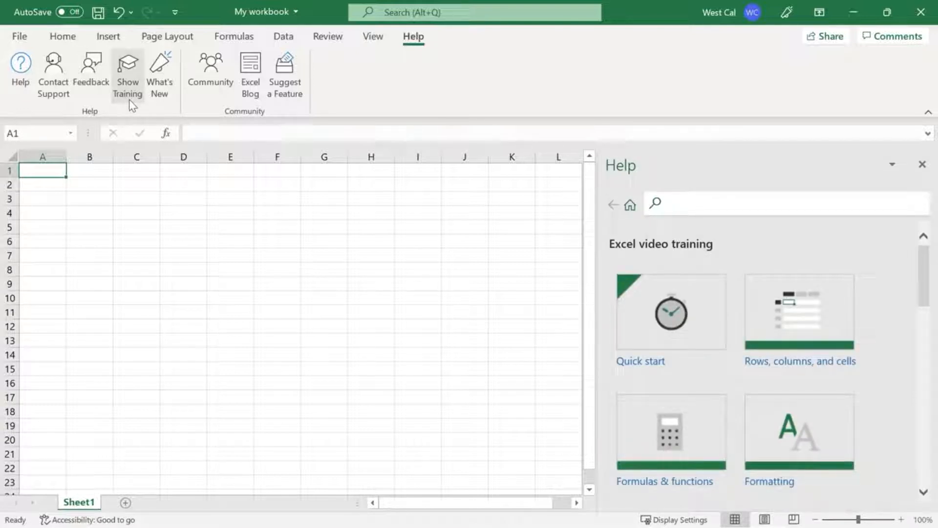
left_click(161, 93)
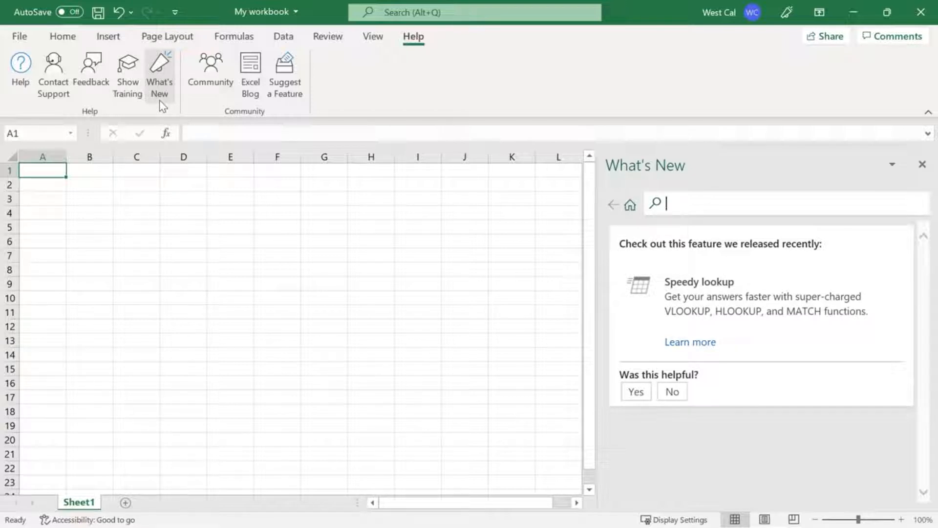
Visit the Community resources: the Excel Community, the Excel Blog and Suggest a Feature
left_click(210, 104)
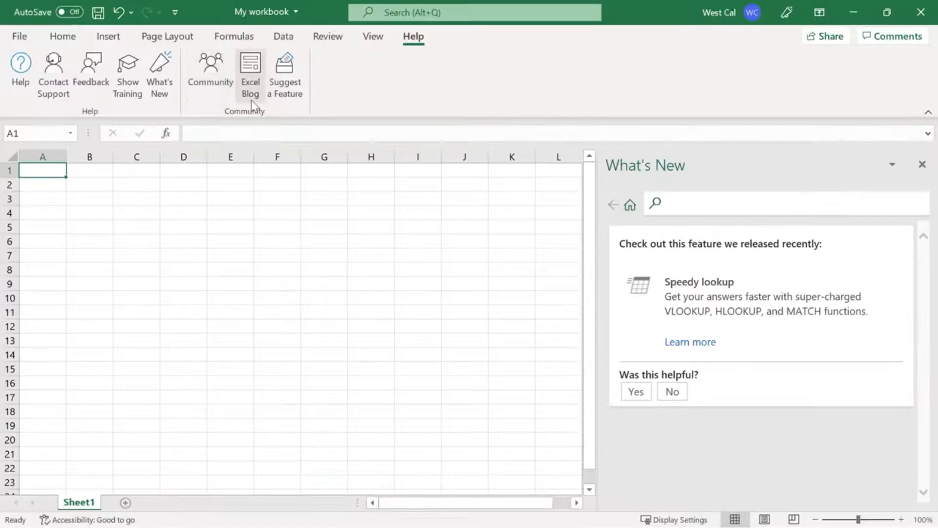
left_click(251, 93)
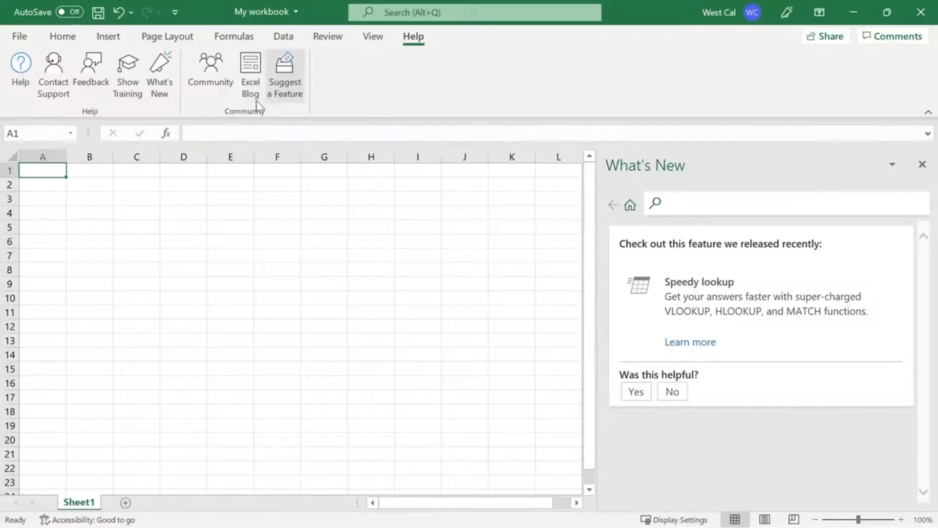
left_click(287, 104)
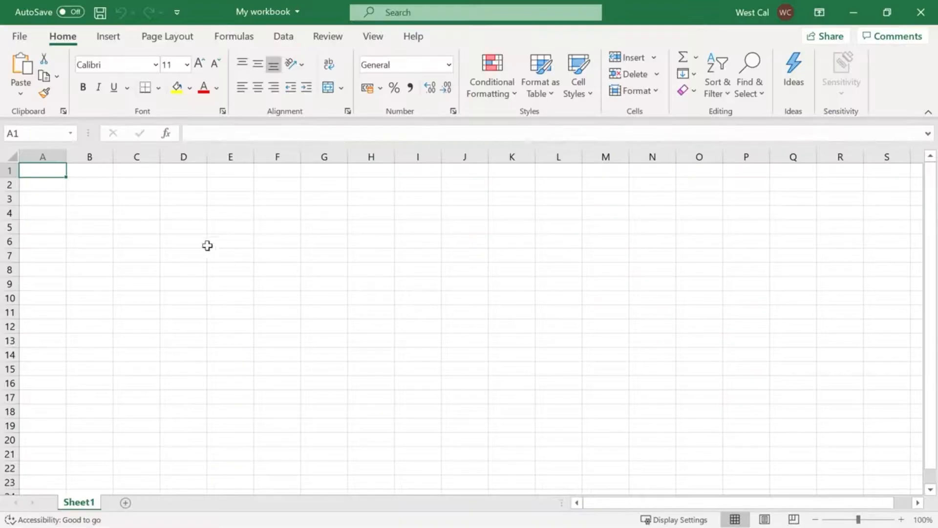
Practise selecting cells on Sheet1 with the single cell D6 followed by the range B4:H4
left_click(195, 241)
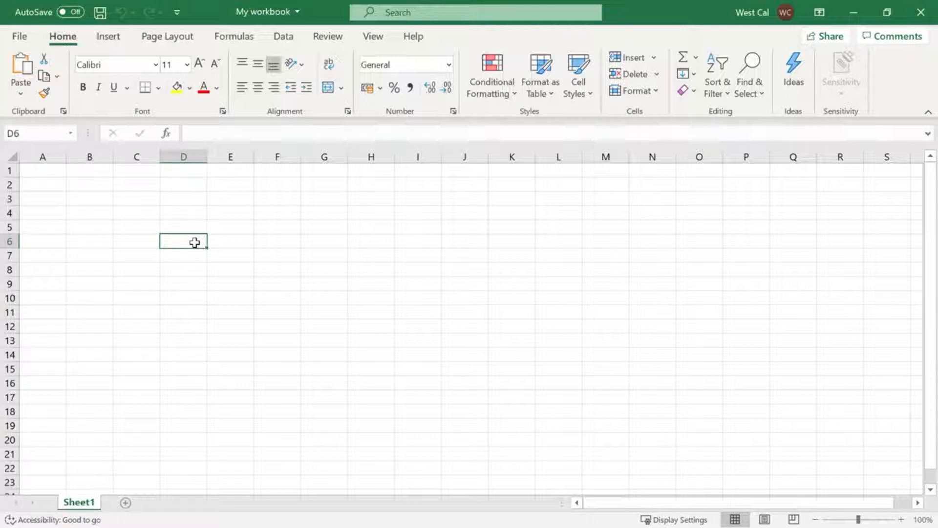
left_click(105, 212)
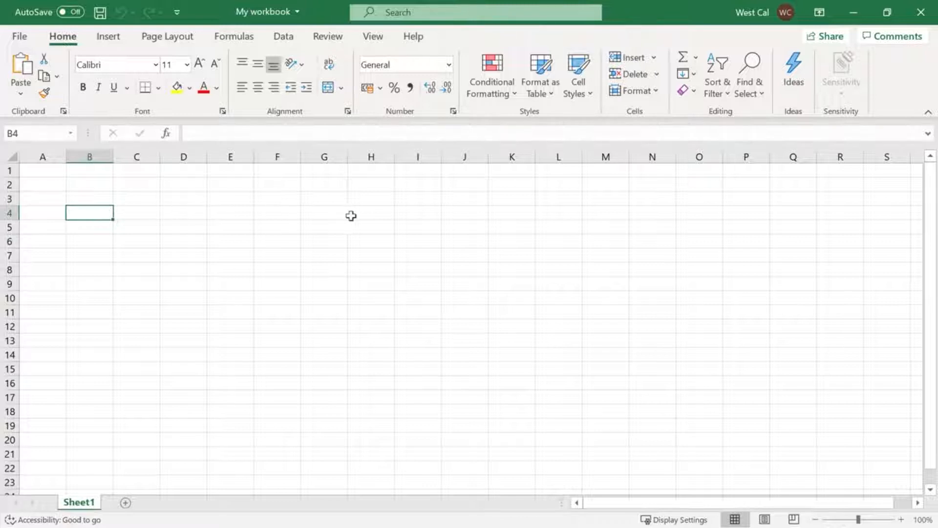
left_click(373, 216, "shift")
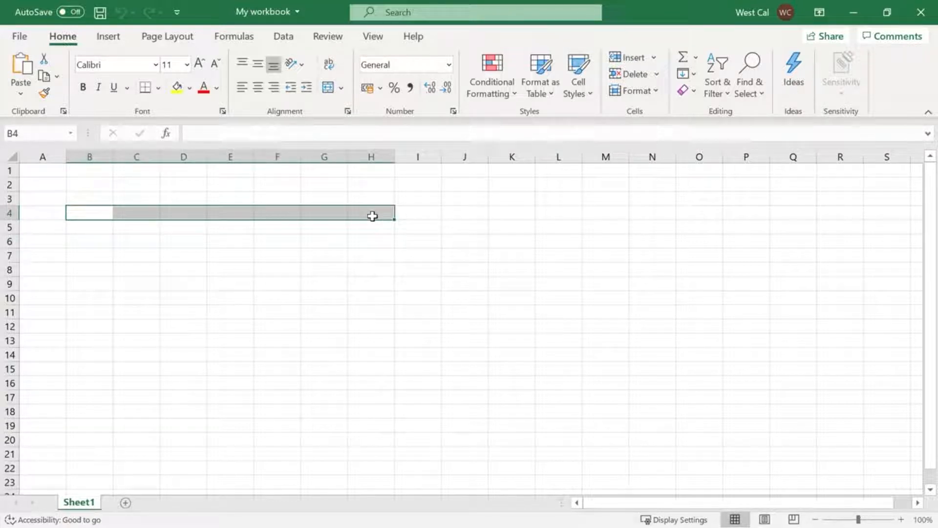
Practise selecting the whole of row 3, all of column E, the entire sheet, and a block of cells starting at B3
left_click(9, 199)
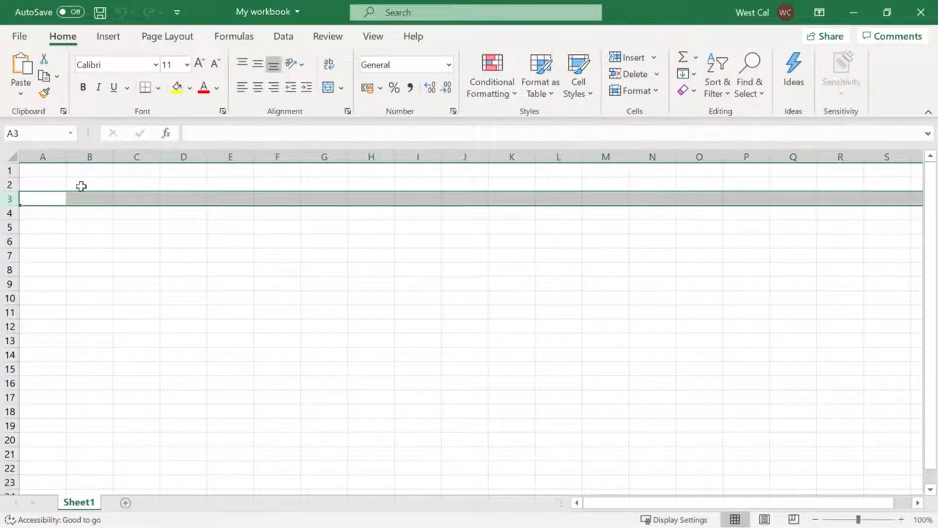
left_click(226, 156)
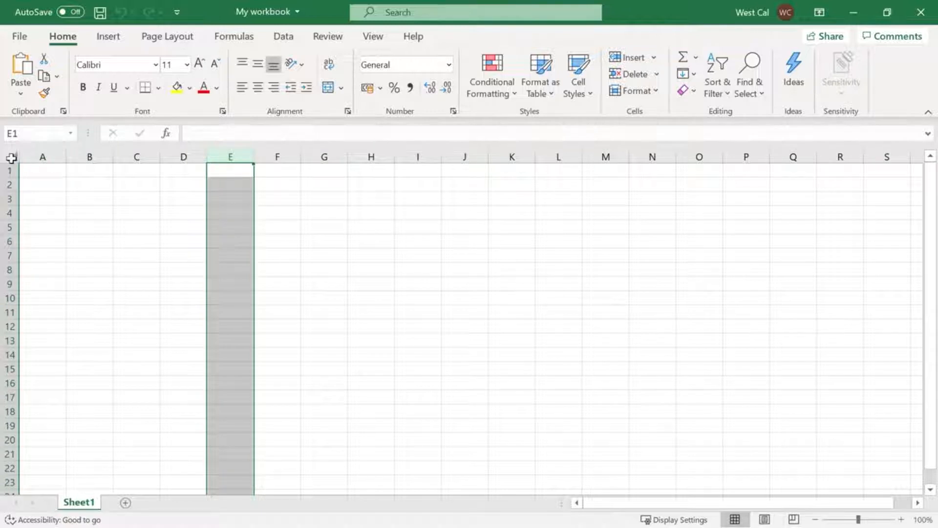
left_click(11, 158)
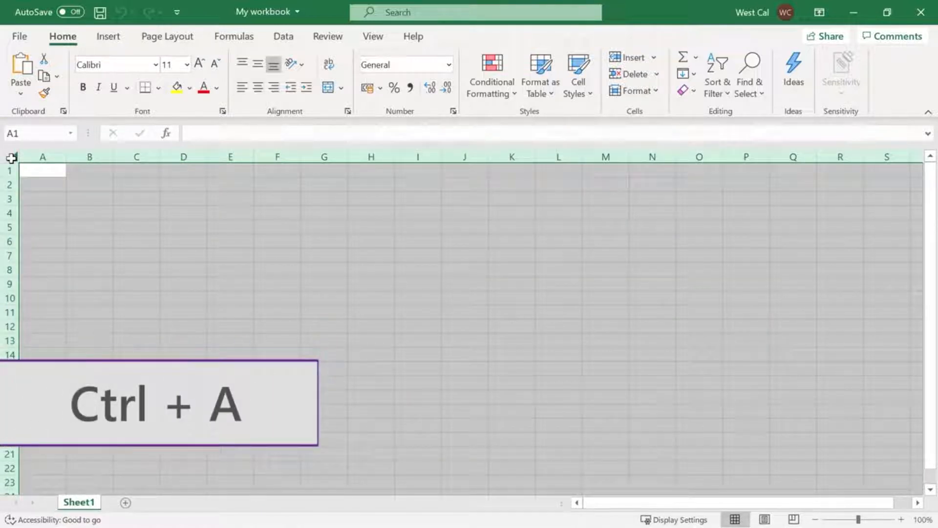
left_click(97, 203)
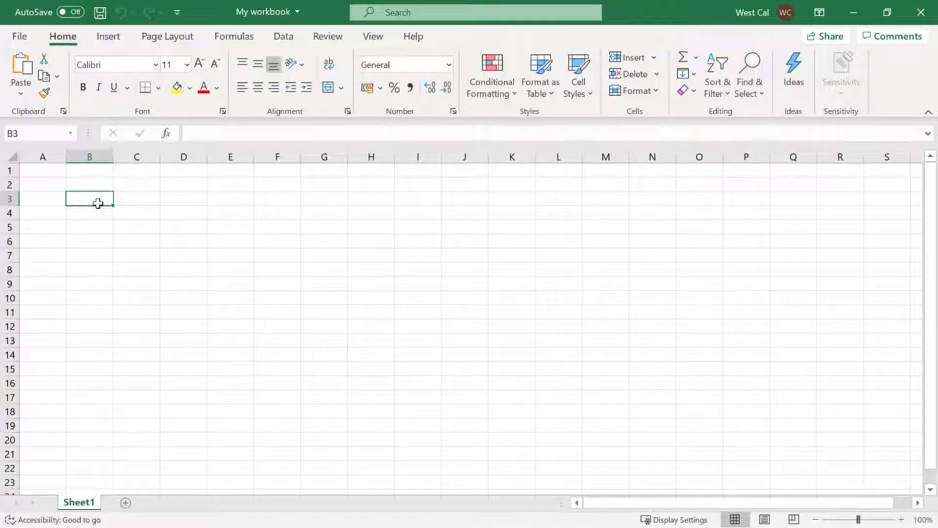
left_click_drag(98, 203, 531, 339)
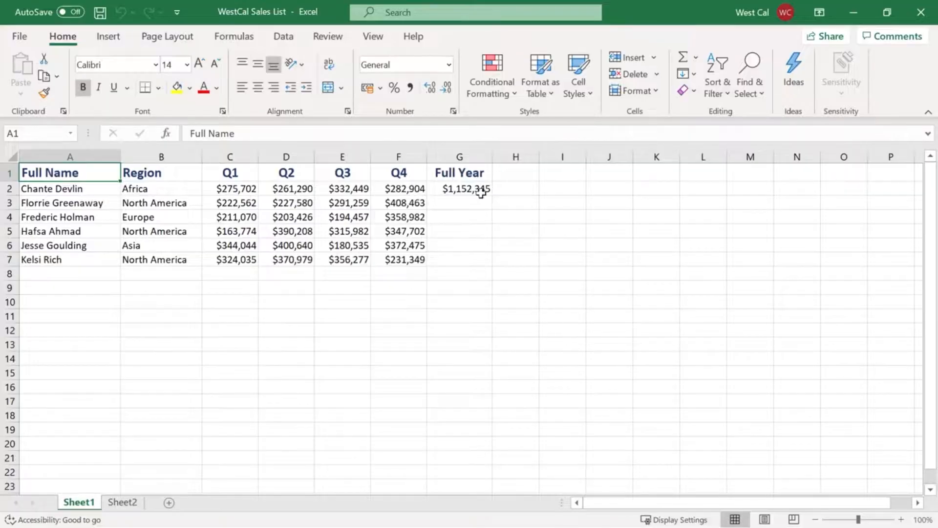
In the WestCal Sales List workbook, copy the Full Year formula from G2 into G3 using Paste Special with the All option
left_click(481, 192)
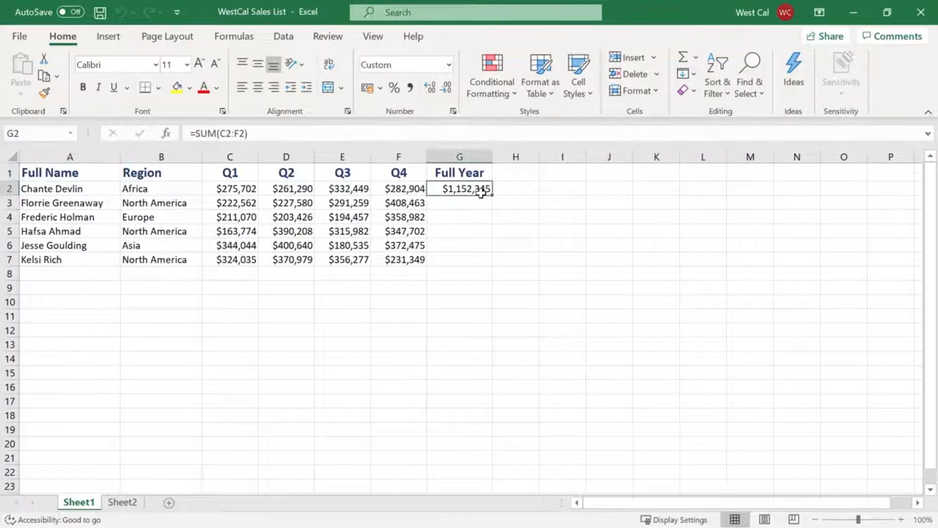
key("ctrl+c")
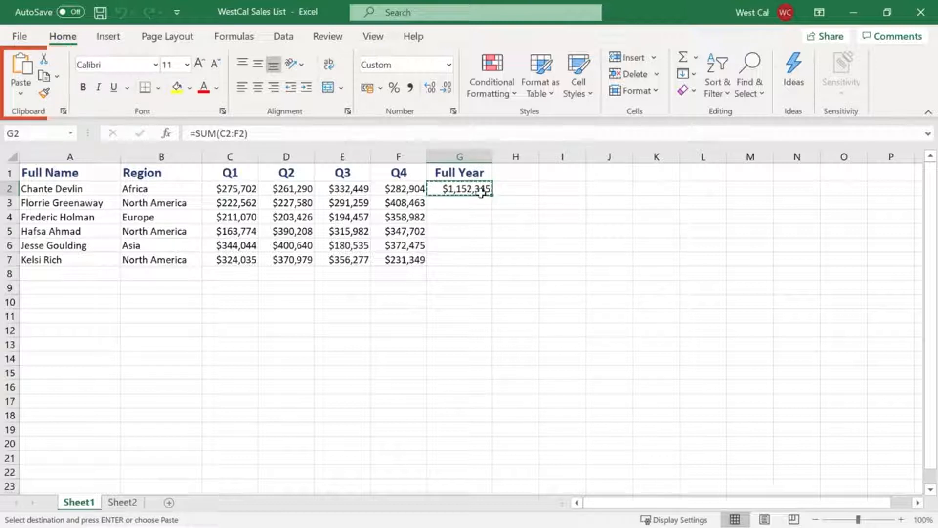
right_click(489, 198)
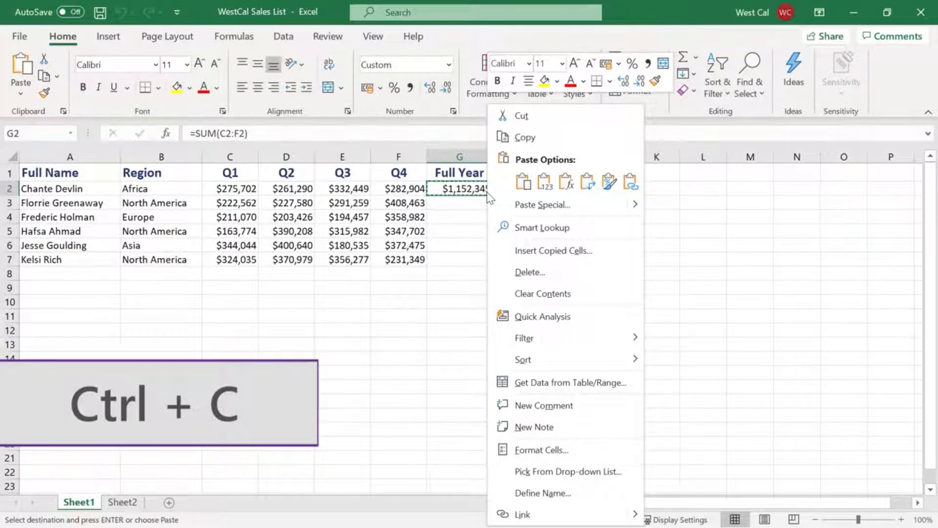
key("Escape")
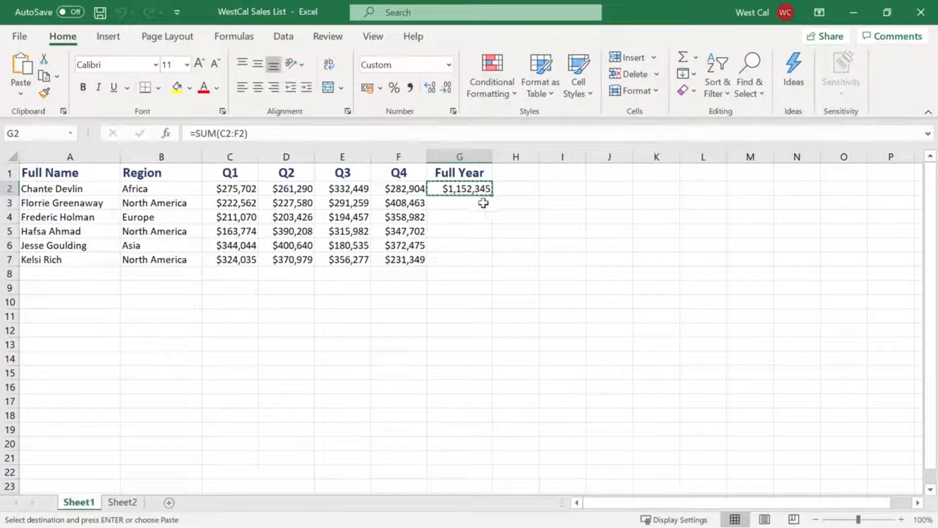
left_click(482, 203)
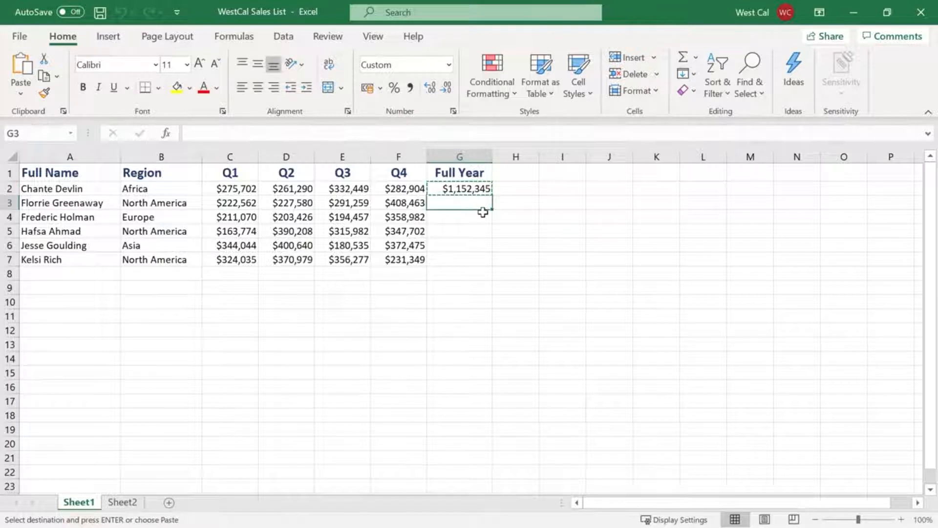
left_click(21, 94)
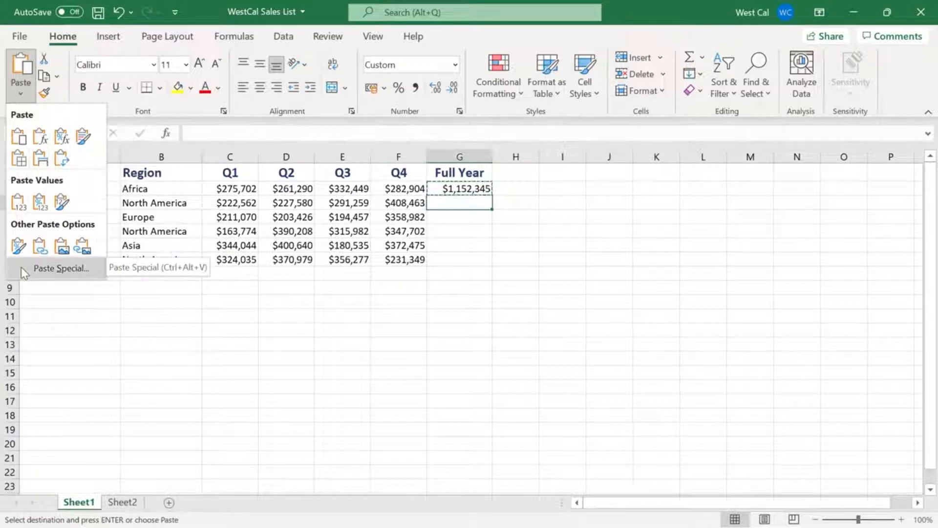
left_click(54, 269)
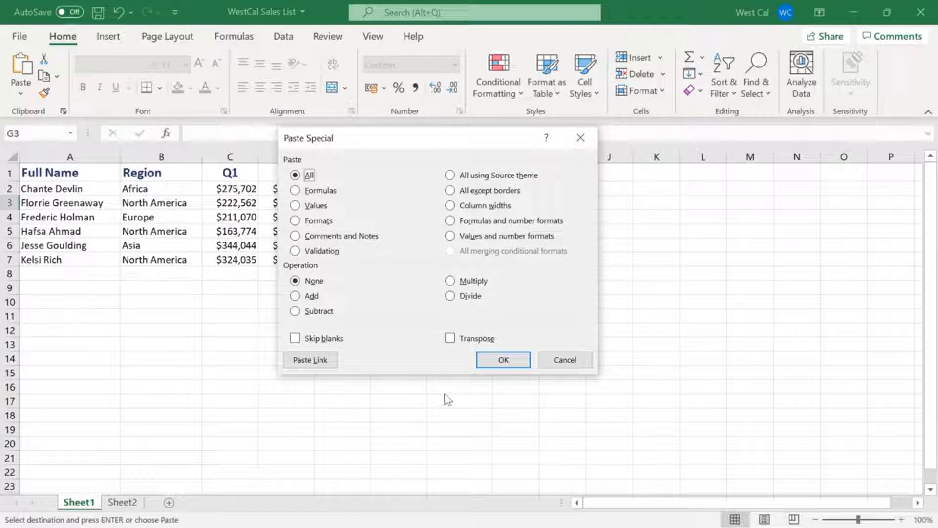
left_click(491, 360)
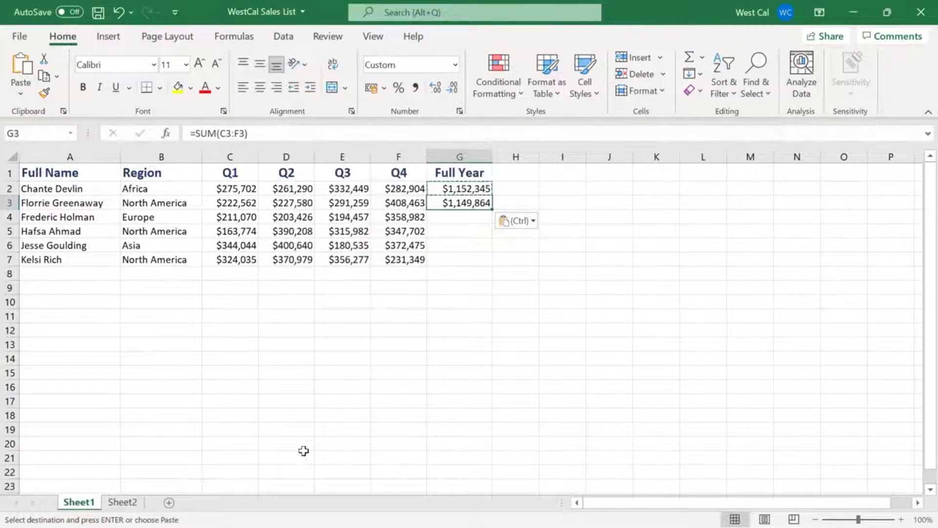
On Sheet2, copy the product table A1:F4 and paste it transposed starting at cell A7
left_click(123, 502)
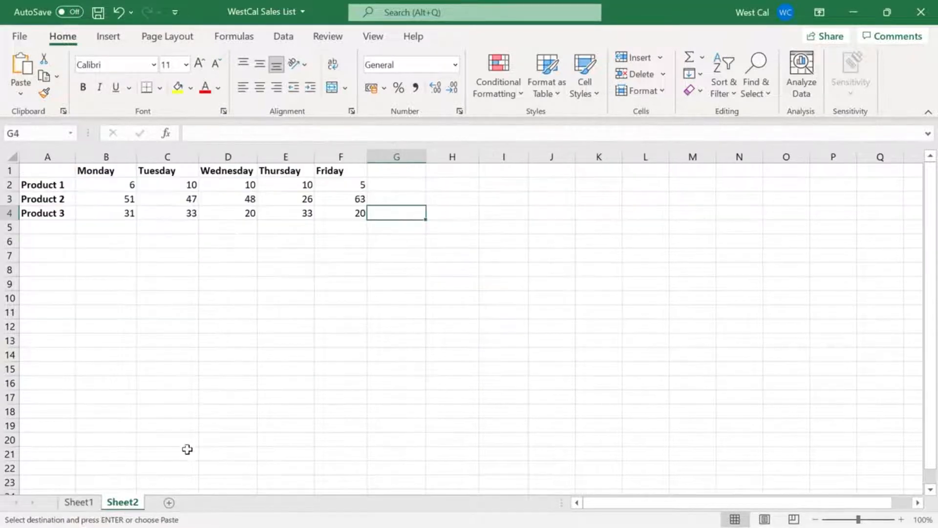
left_click(339, 216)
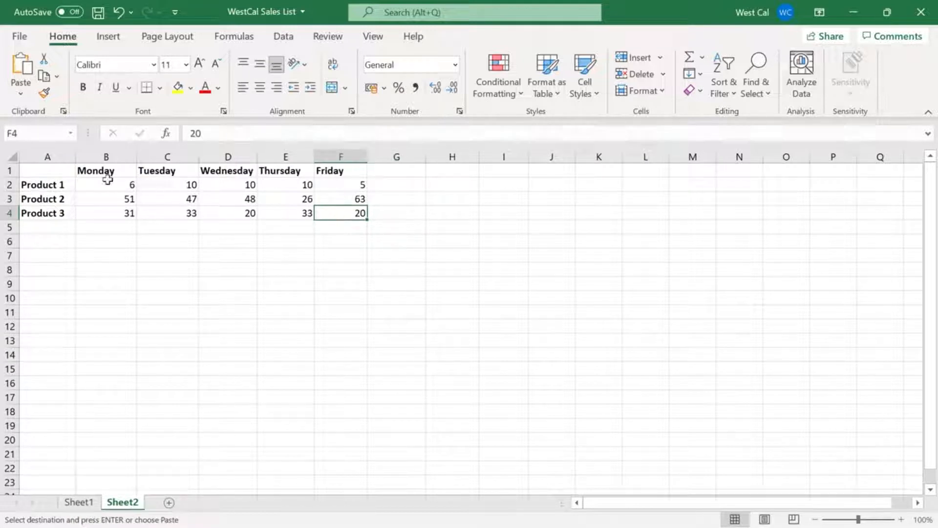
left_click(49, 168, "shift")
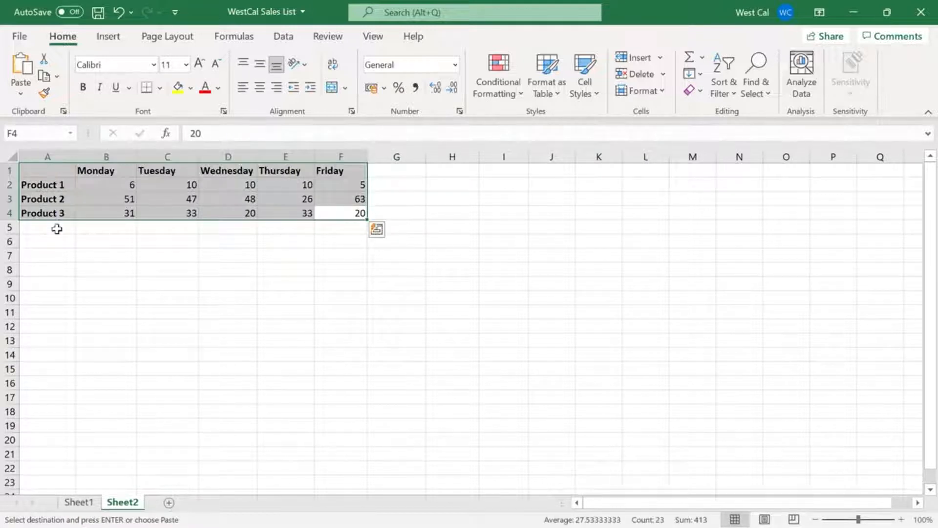
key("ctrl+c")
left_click(49, 256)
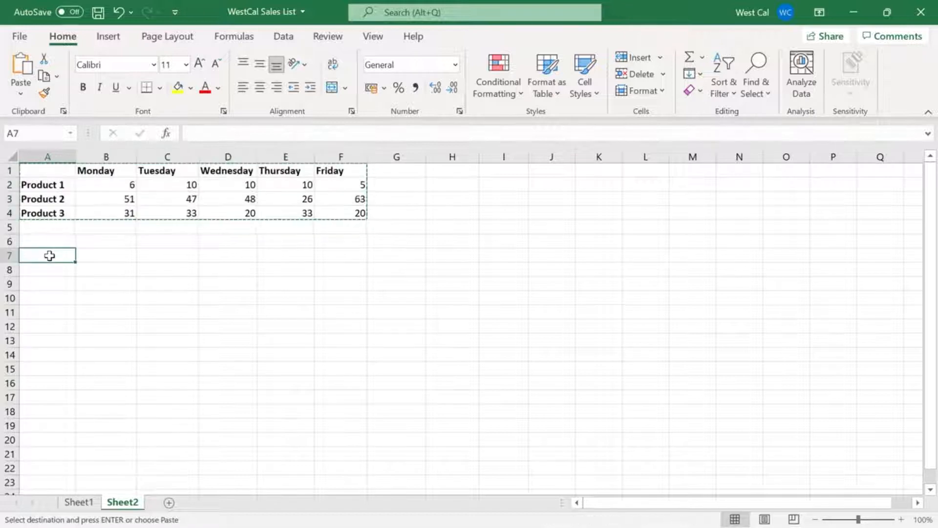
right_click(49, 256)
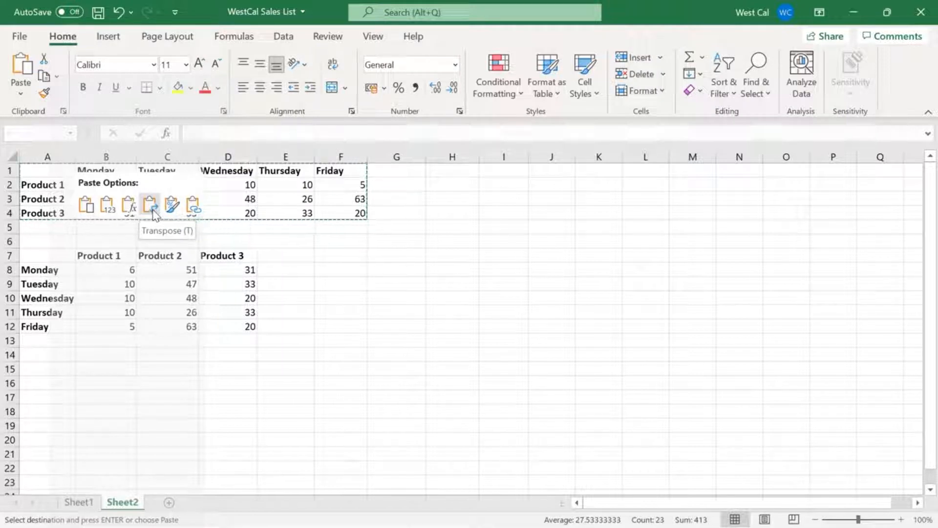
key("Escape")
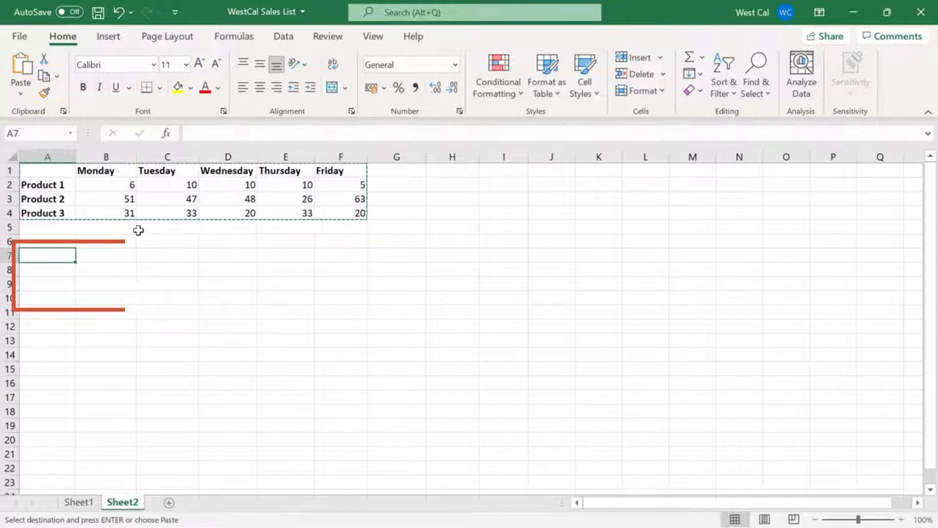
left_click(21, 94)
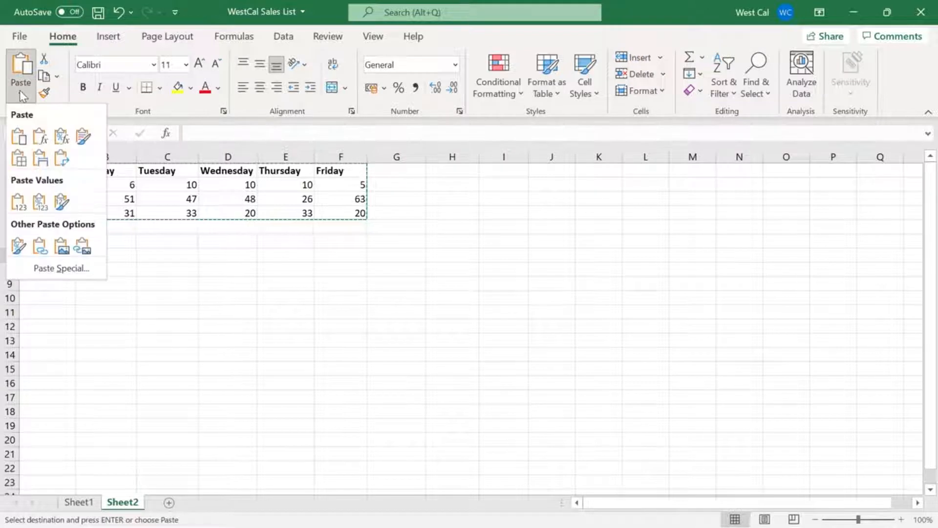
left_click(68, 164)
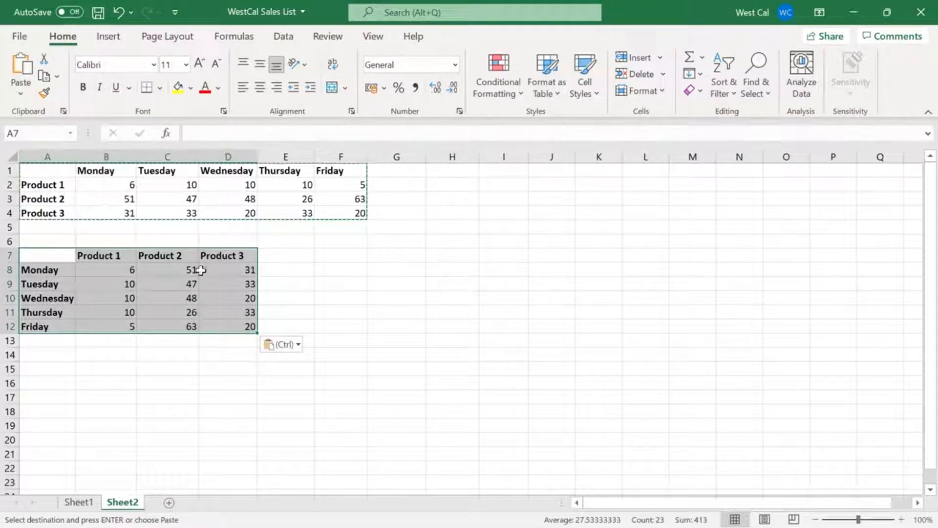
left_click(335, 308)
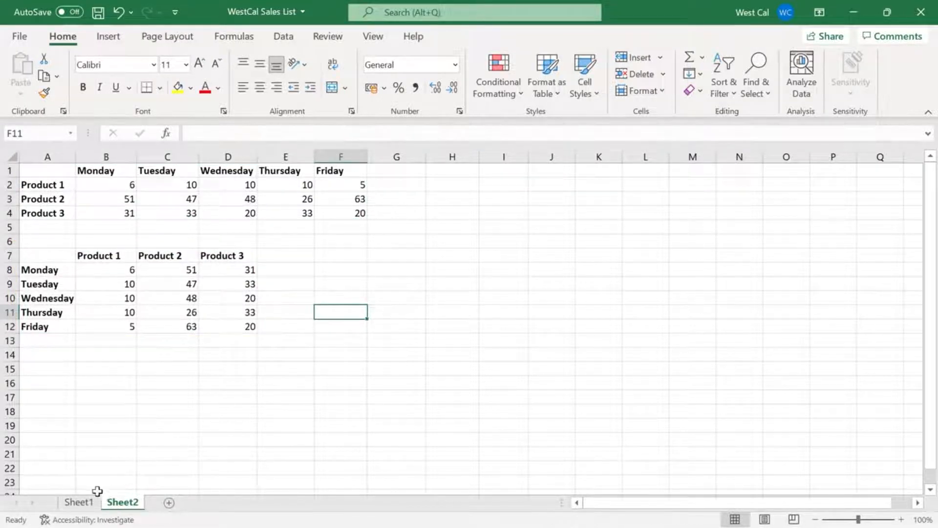
On Sheet1, move the last sales record in A7:F7 to the empty cells a few rows below the table
left_click(79, 502)
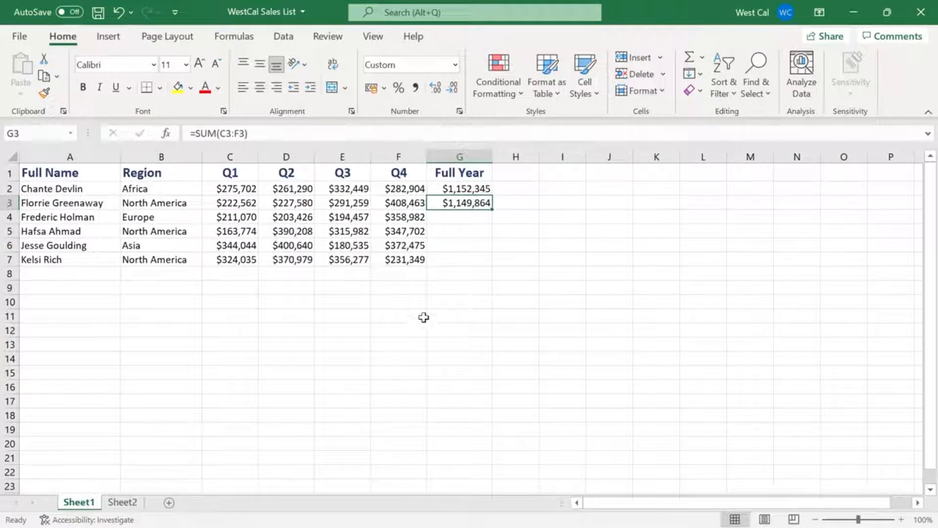
left_click(415, 262)
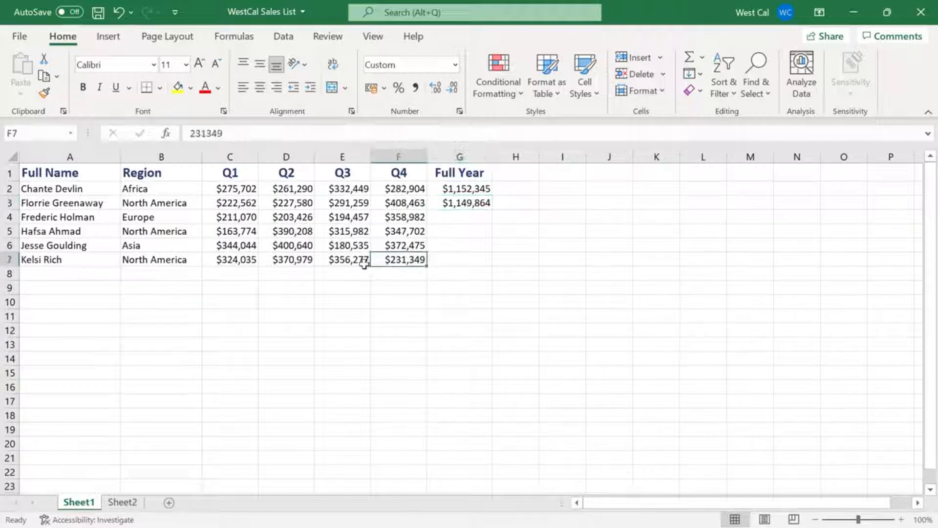
left_click(94, 261, "shift")
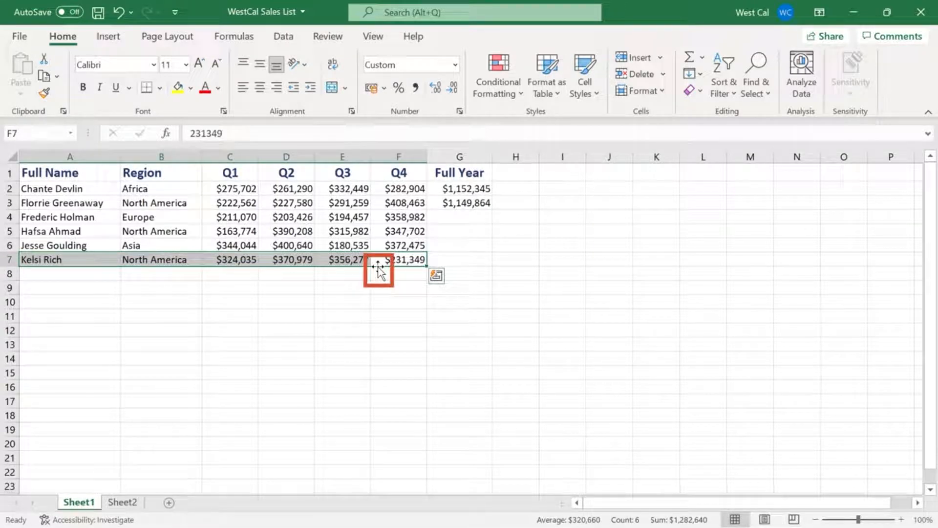
left_click_drag(378, 268, 382, 328)
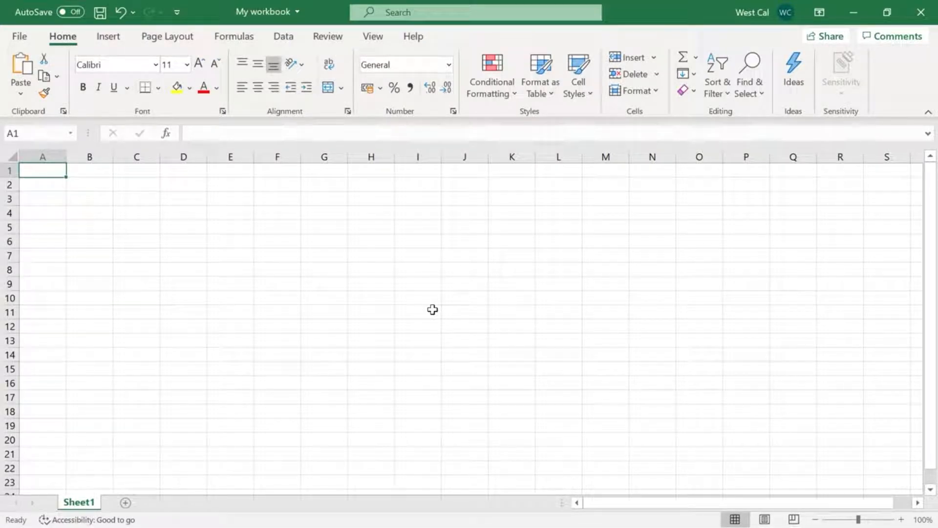
In My workbook, enter the years 2010, 2011, 2012, 2013 and 2014 in cells A1:A5
type("2010")
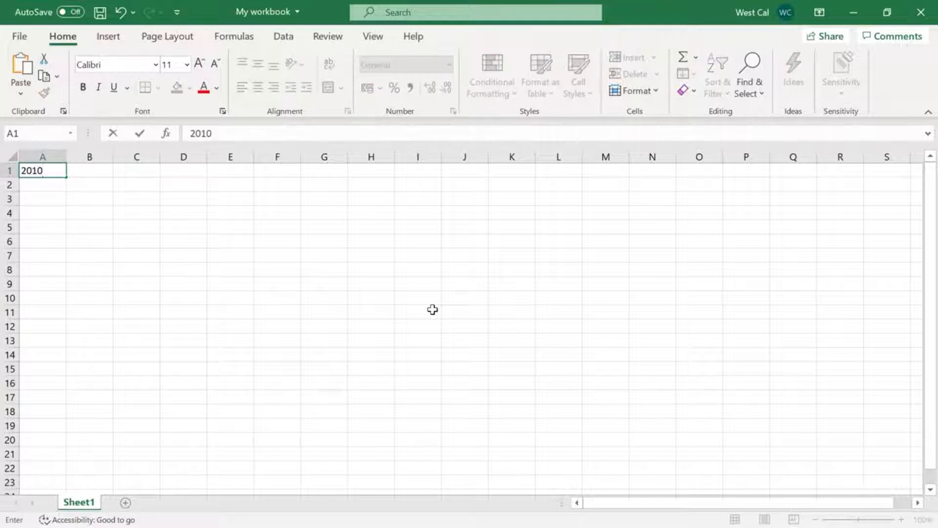
key("Return")
type("2011")
key("Return")
type("2")
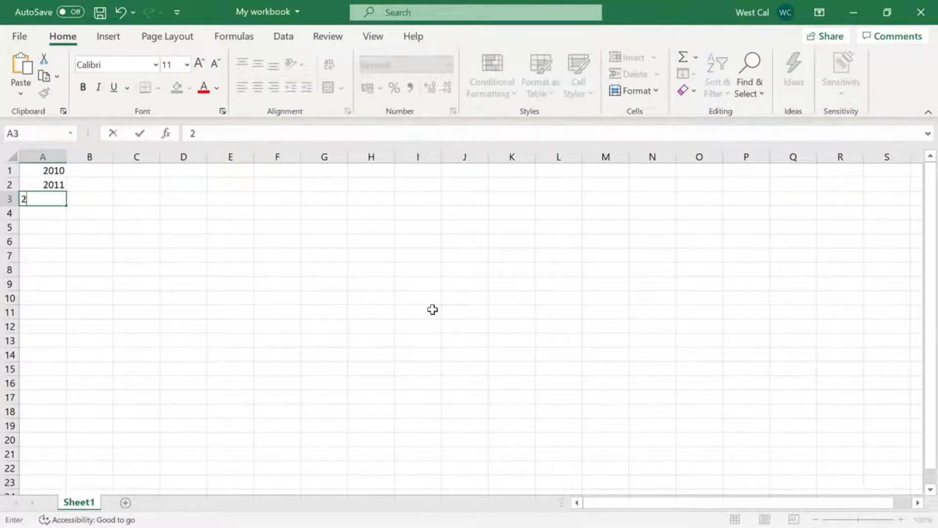
type("012")
key("Return")
type("2013")
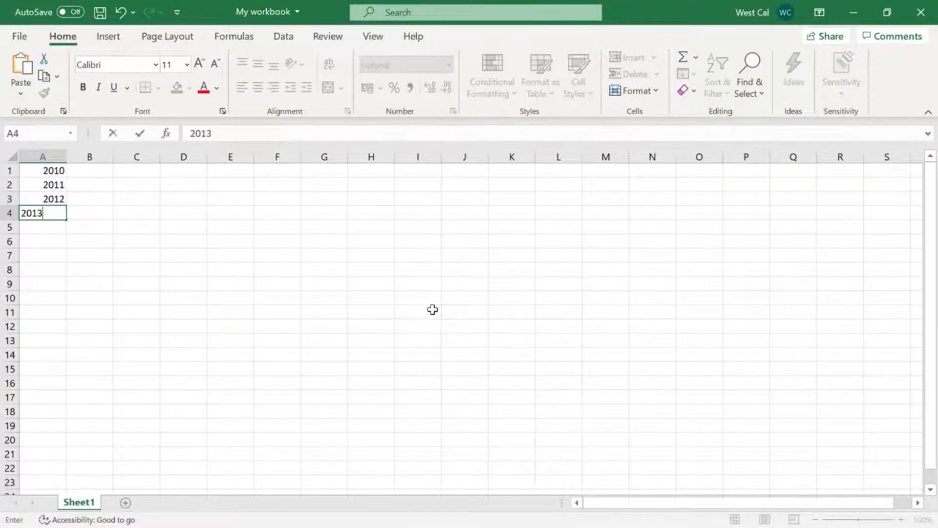
key("Return")
type("2014")
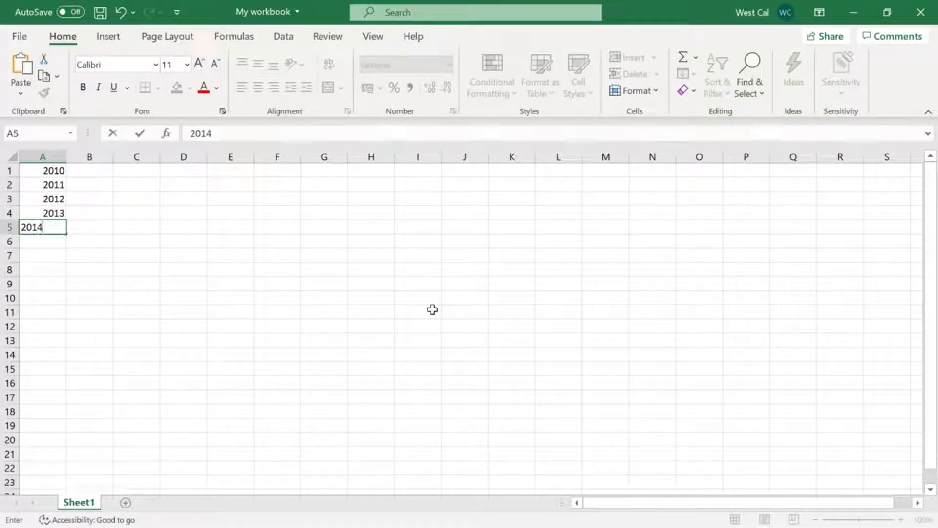
key("Return")
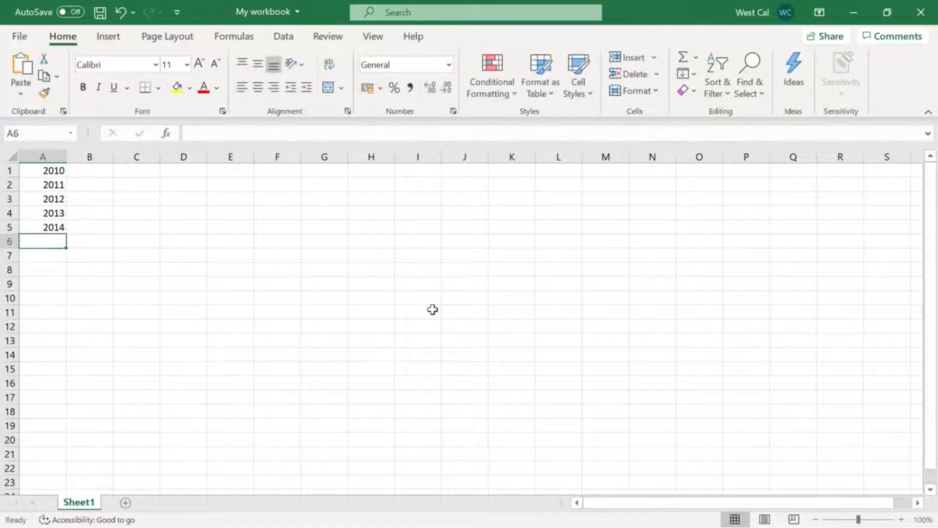
Clear the years from cells A1:A5
left_click(58, 170)
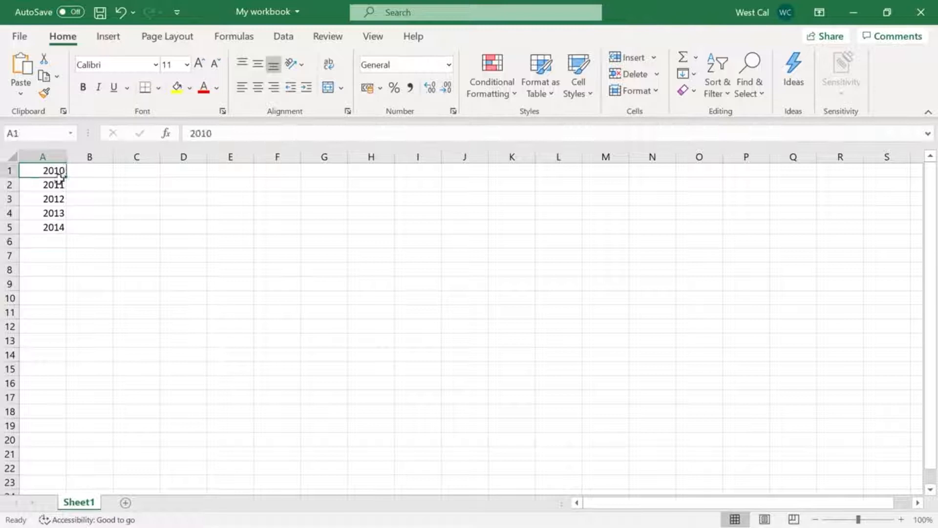
left_click(53, 228, "shift")
key("Delete")
Enter the starting years 2010 and 2011 in cells A1 and A2
left_click(48, 170)
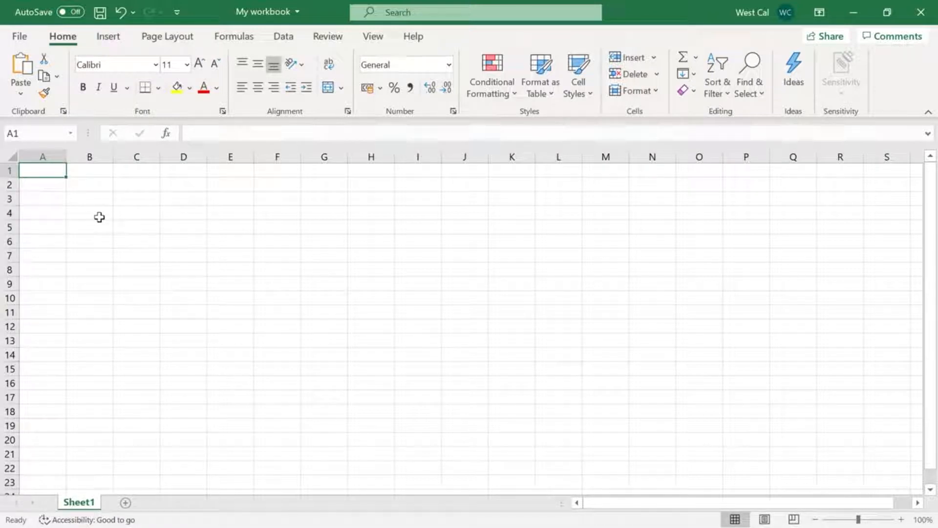
type("2010")
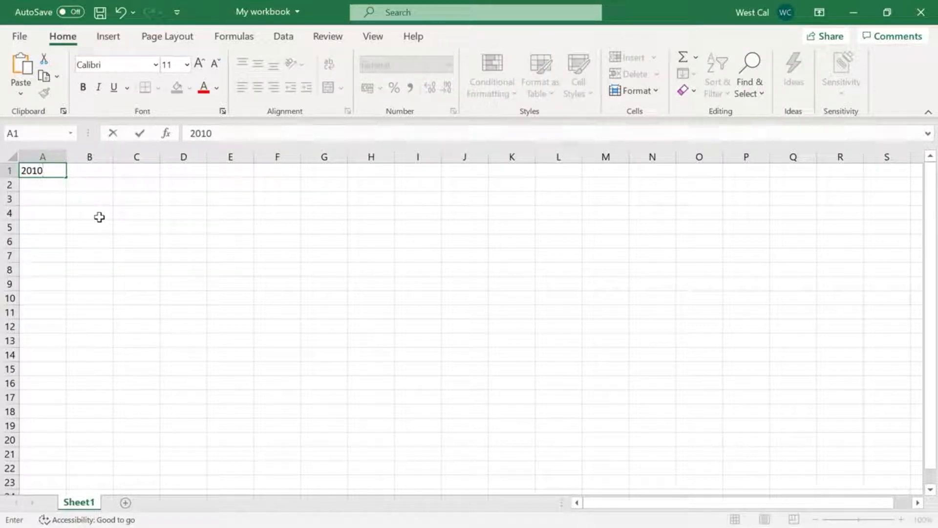
key("Return")
type("2011")
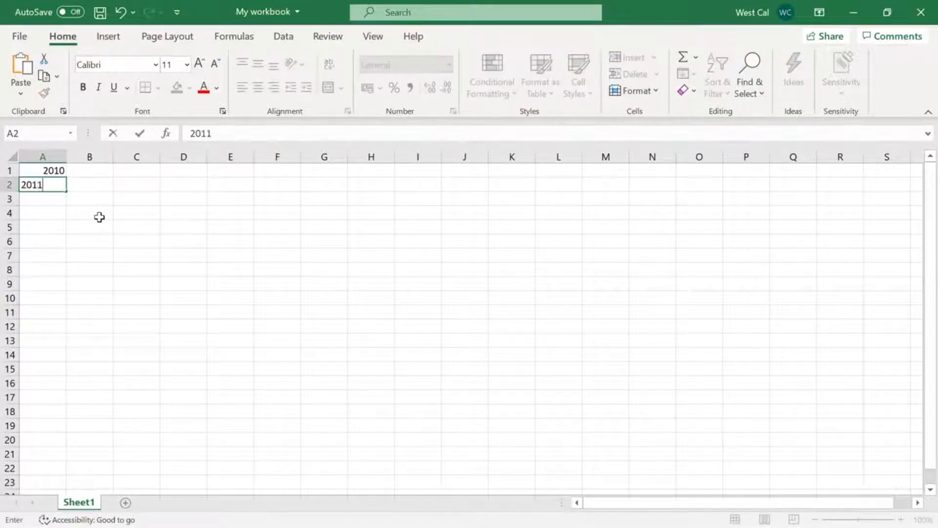
key("Return")
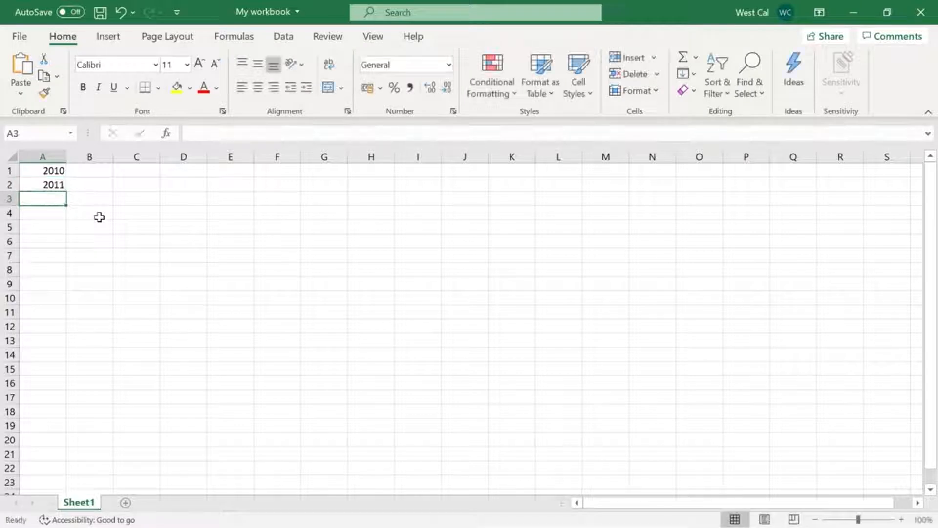
AutoFill the years in A1:A2 down to 2020 in cell A11 and show the available fill options
left_click(58, 172)
left_click_drag(59, 187, 60, 189)
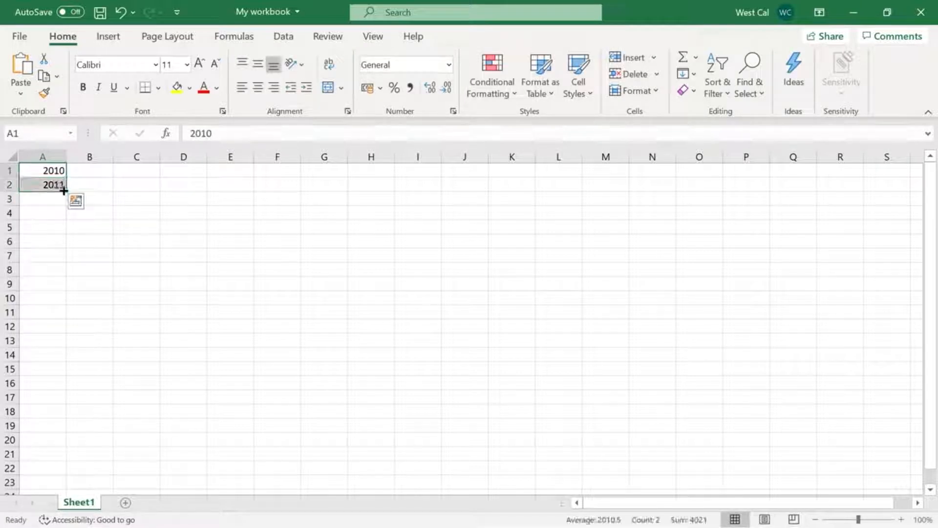
left_click_drag(57, 223, 65, 323)
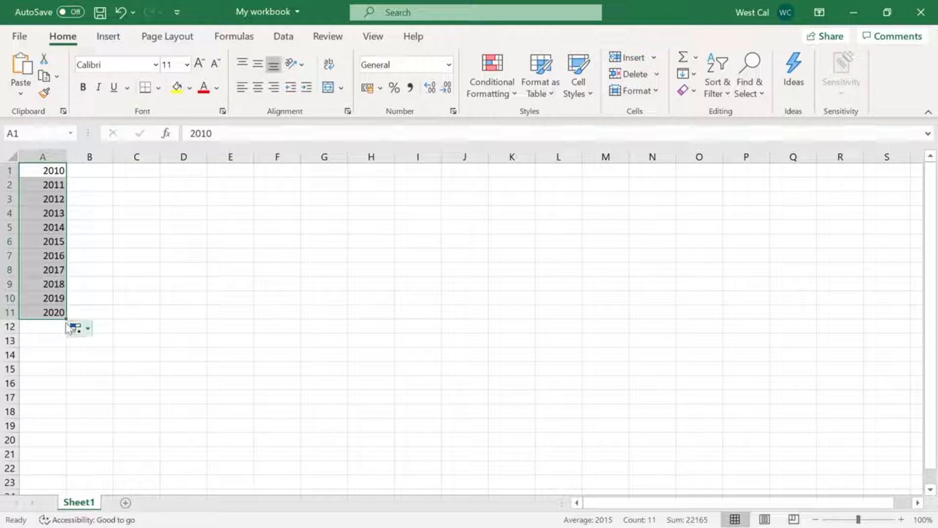
left_click(88, 330)
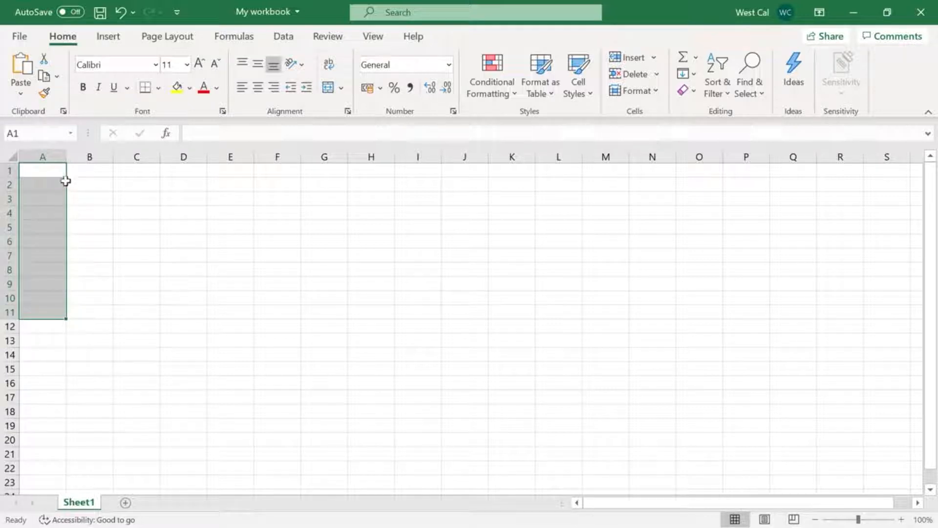
Replace the year series in column A with 2010 in cell A1 and 2012 in cell A3, leaving A2 empty
left_click(62, 172)
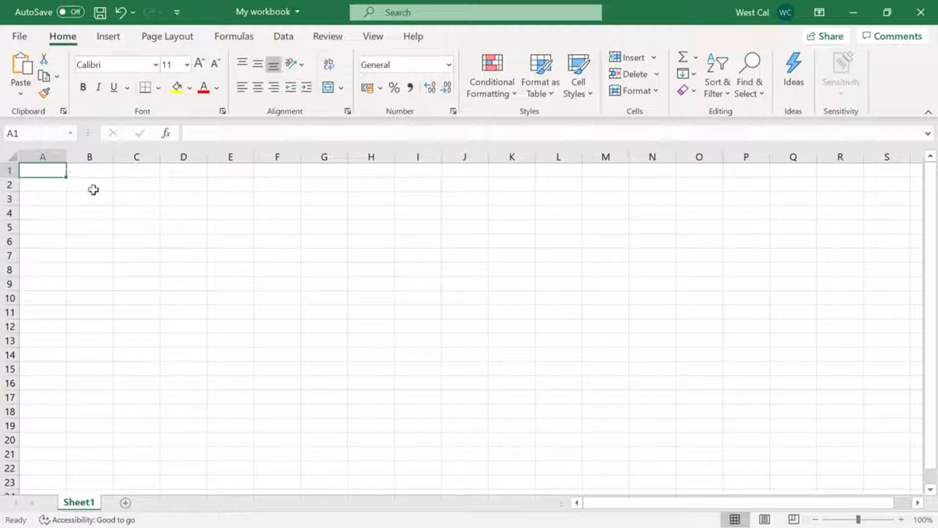
type("2010")
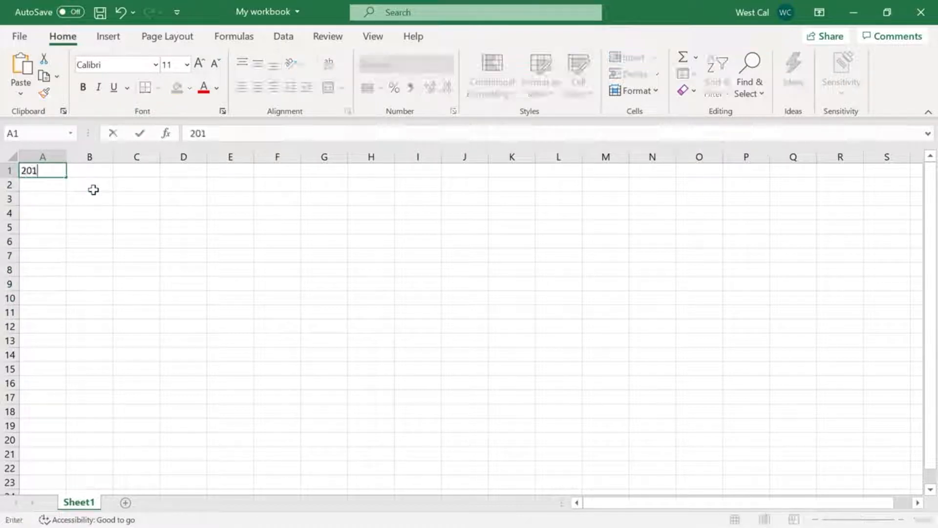
key("Return")
key("Return")
type("2012")
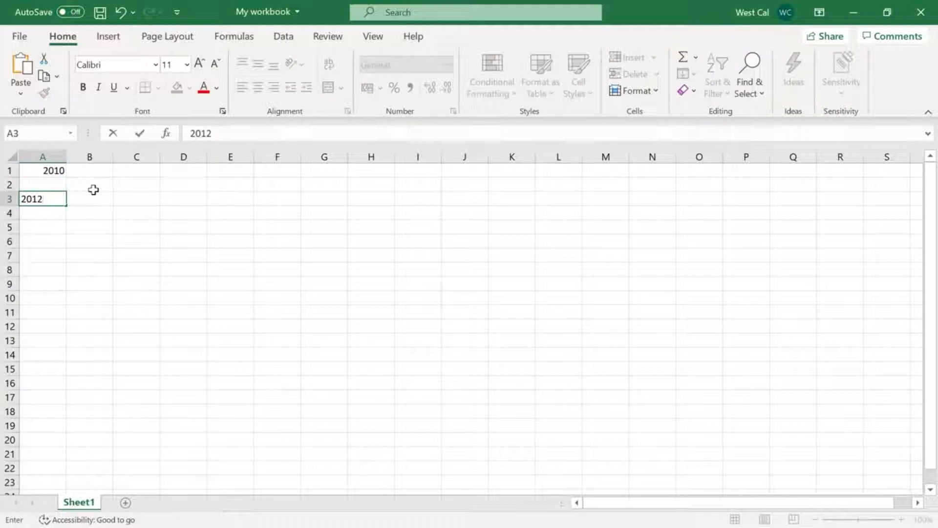
key("Return")
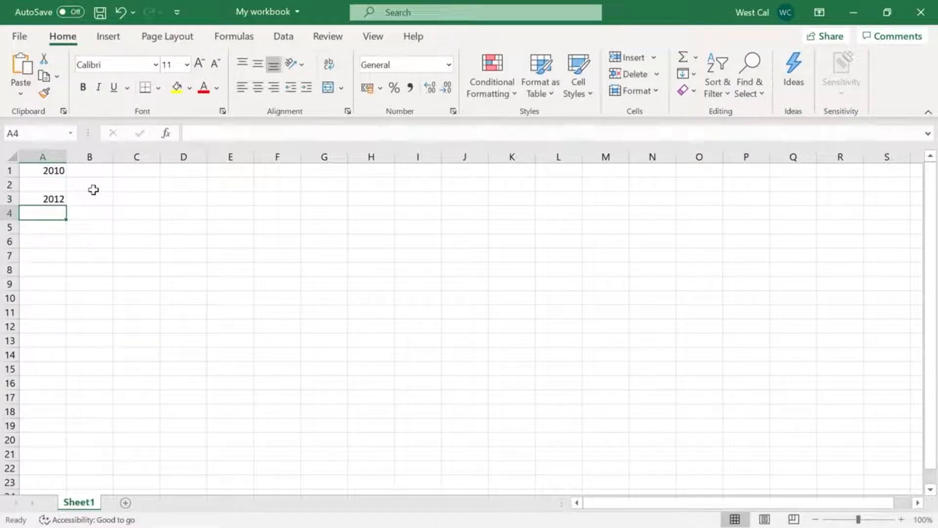
Fill the range A1:A3 as a linear series in columns with a step value of 1
left_click(52, 171)
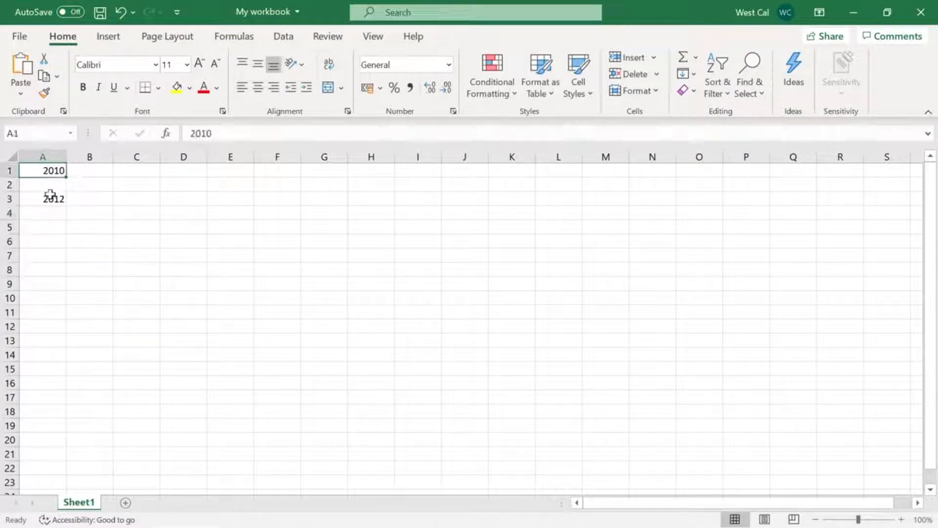
left_click(50, 197, "shift")
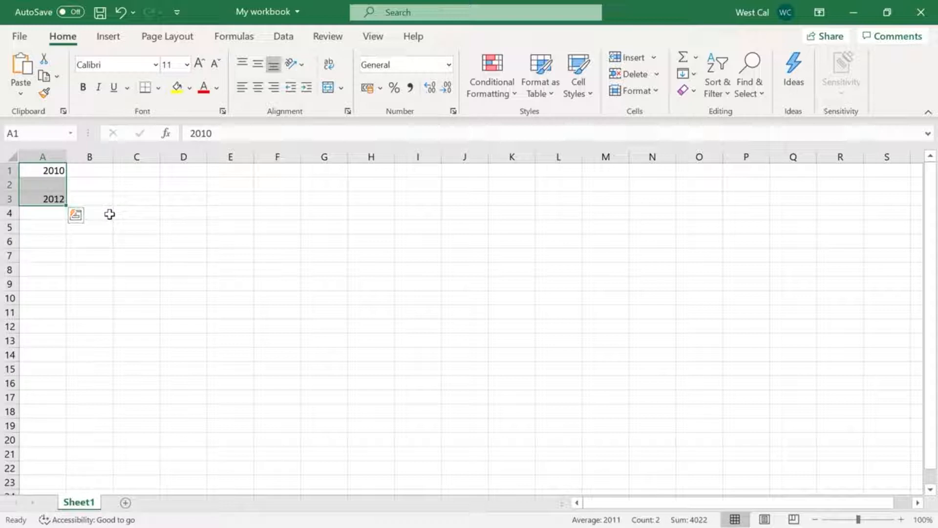
left_click(694, 74)
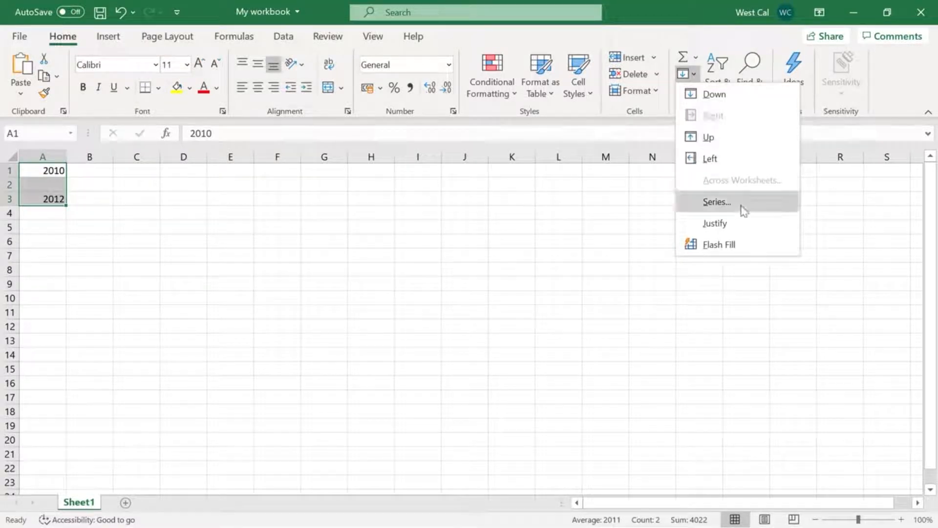
left_click(717, 201)
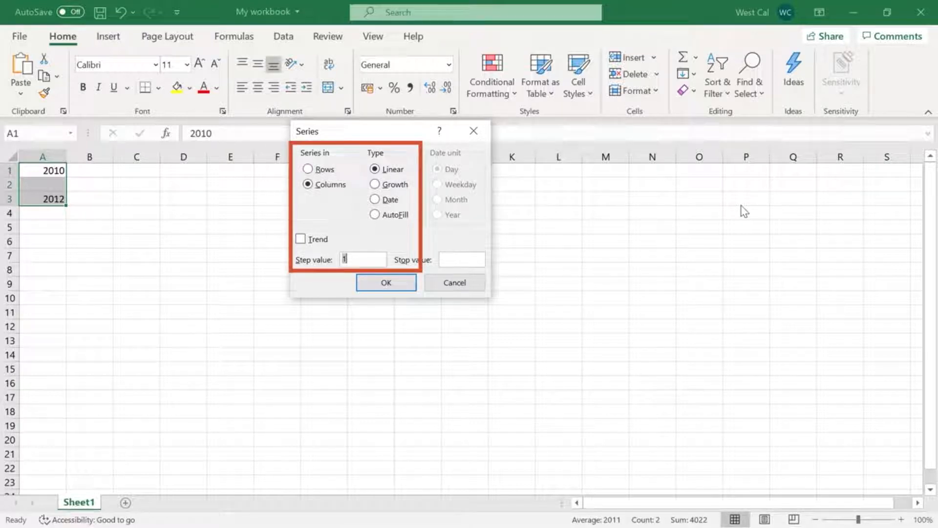
left_click(401, 285)
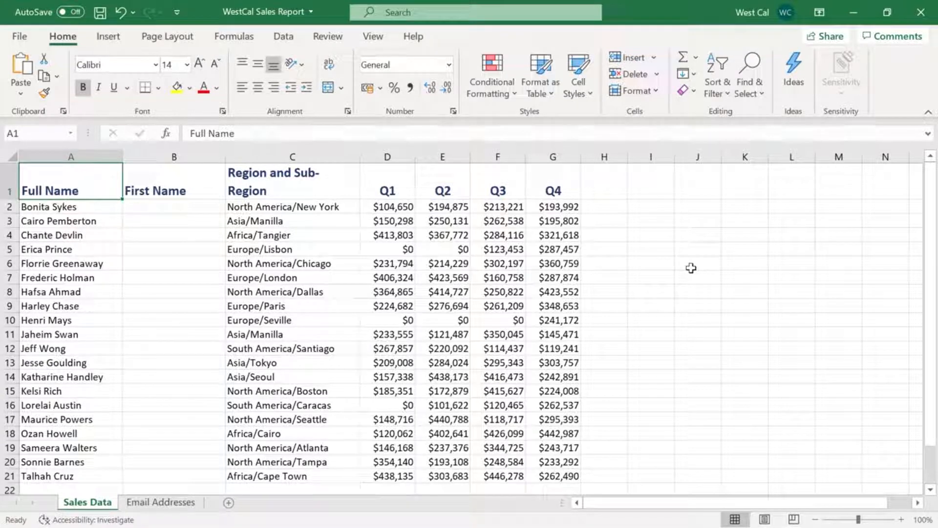
On the Sales Data sheet, enter the first person's first name in B2 and Flash Fill the rest of the First Name column
left_click(217, 207)
type("Bonita")
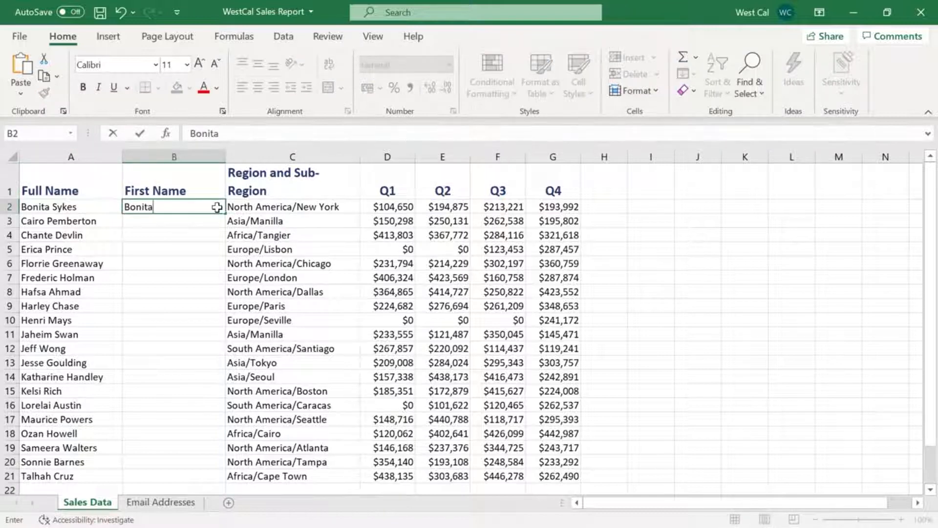
key("Return")
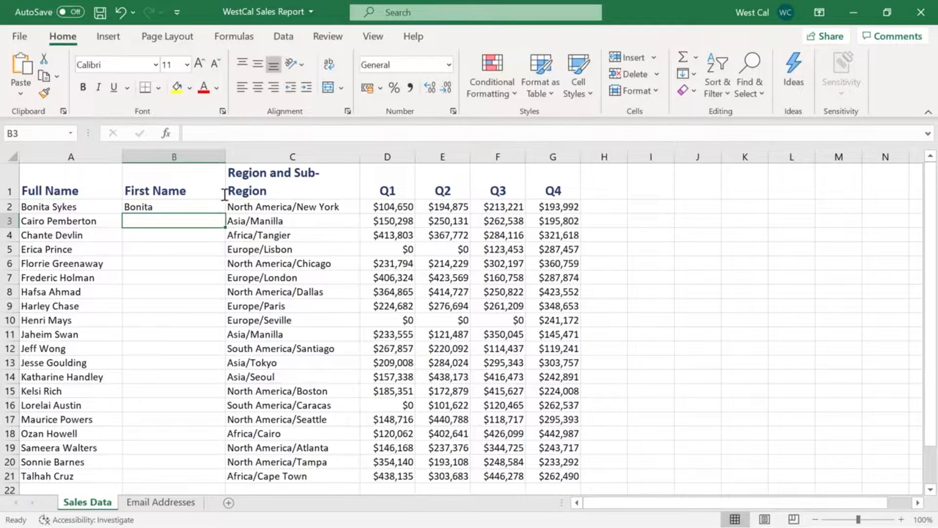
left_click(298, 43)
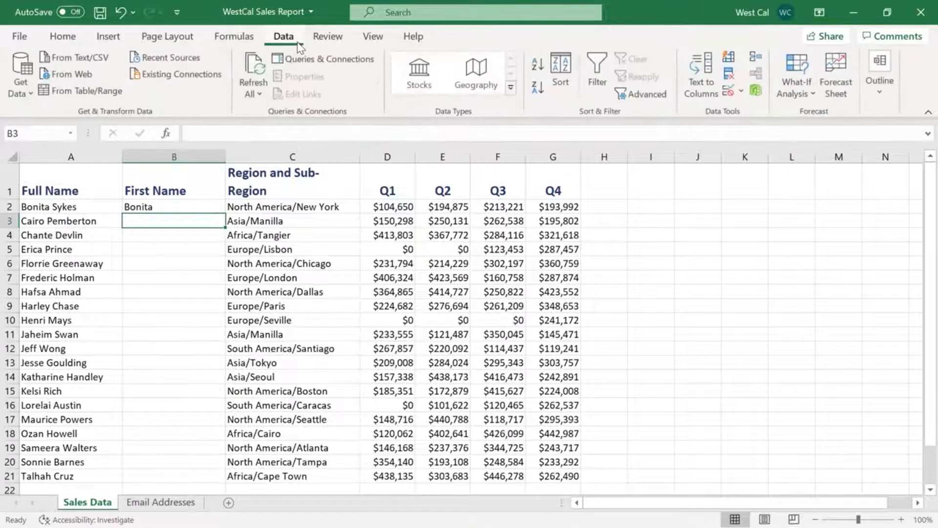
left_click(730, 61)
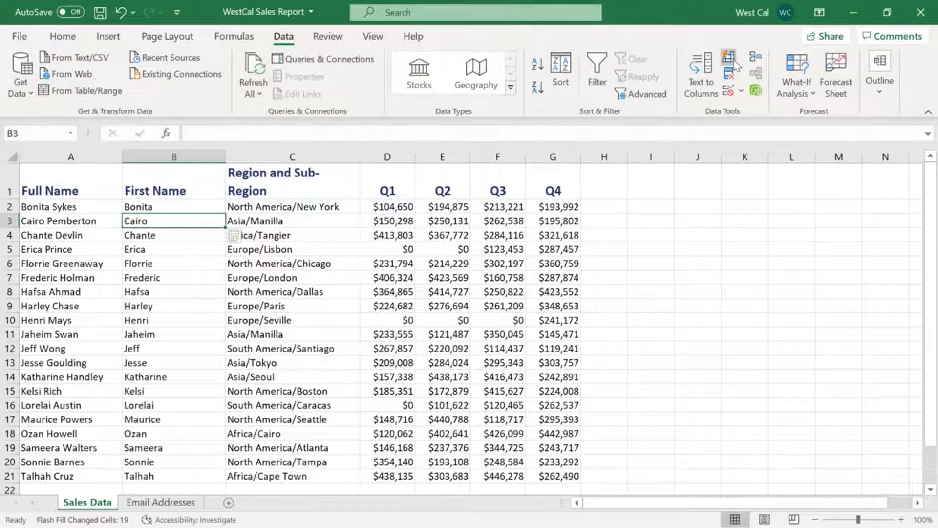
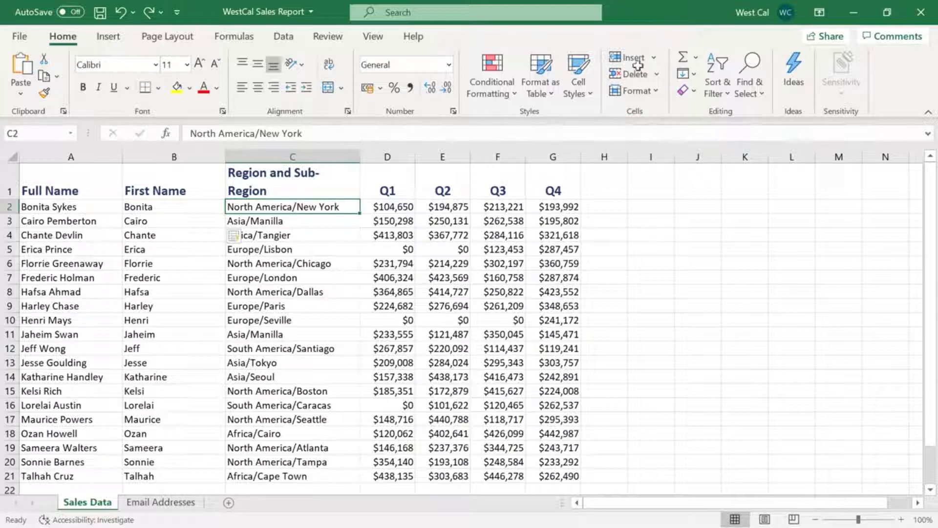
Insert an entire blank row above row 2 from cell C2
right_click(344, 208)
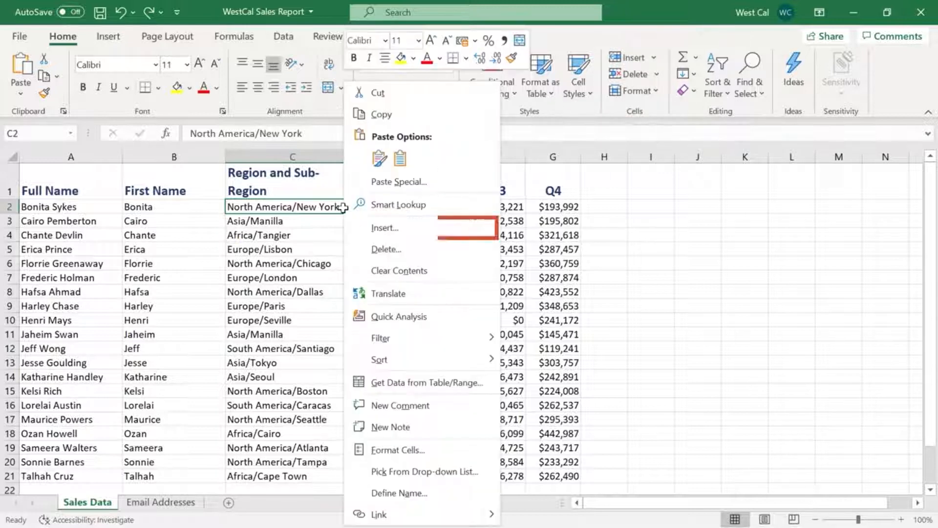
left_click(358, 231)
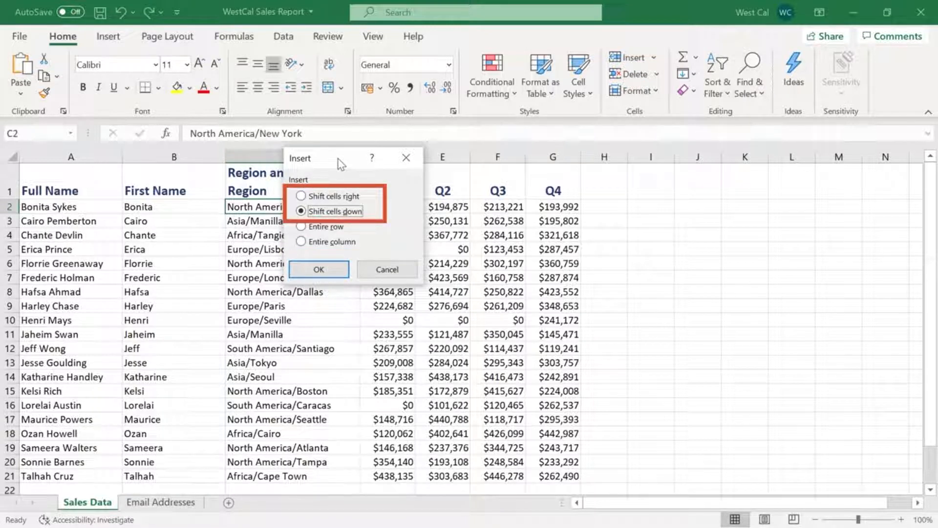
left_click(336, 227)
left_click(318, 269)
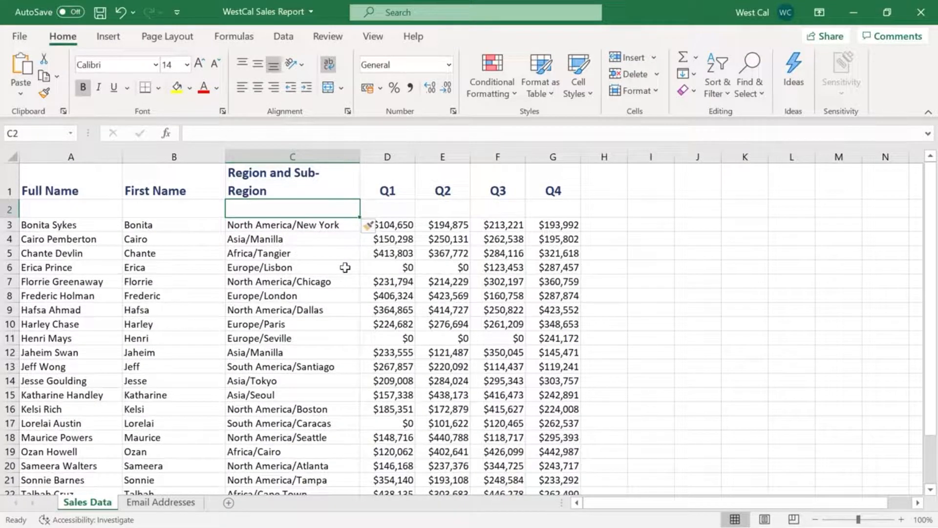
Delete the entire blank row 2 beneath the headers
left_click(659, 75)
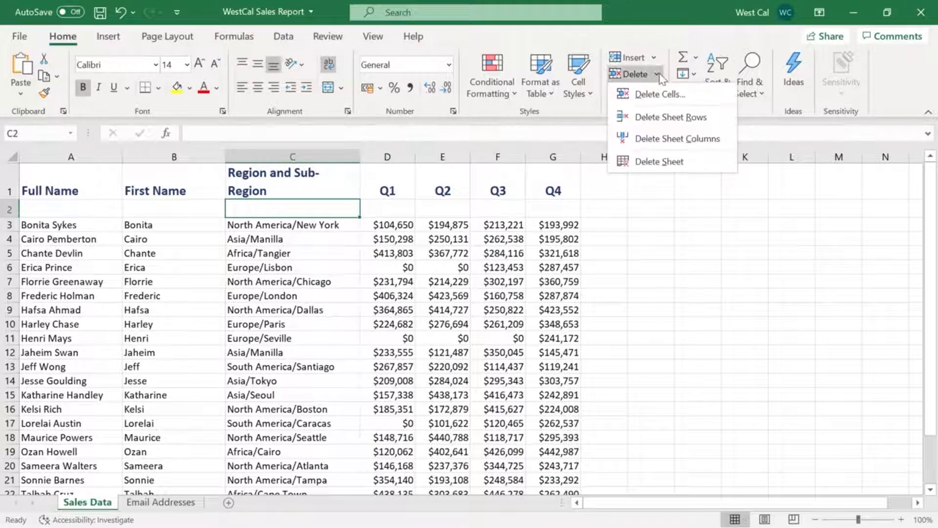
left_click(658, 74)
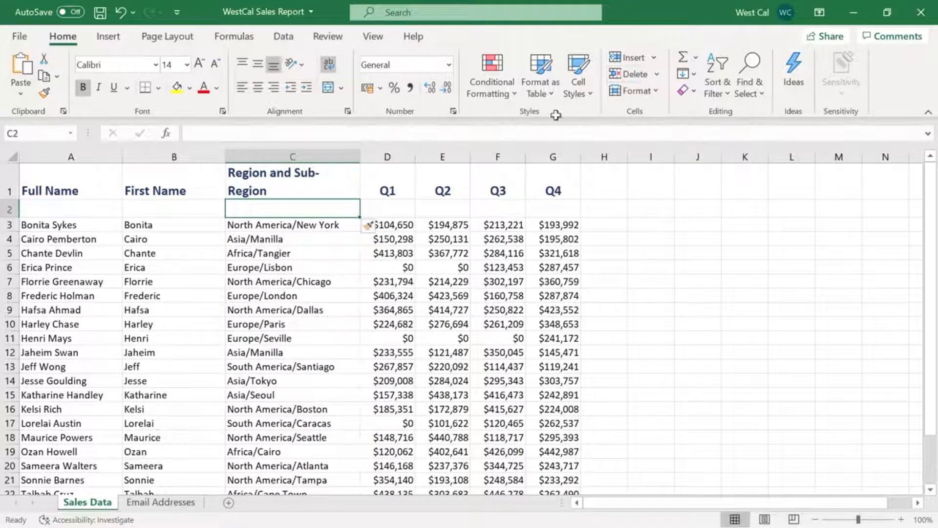
right_click(336, 205)
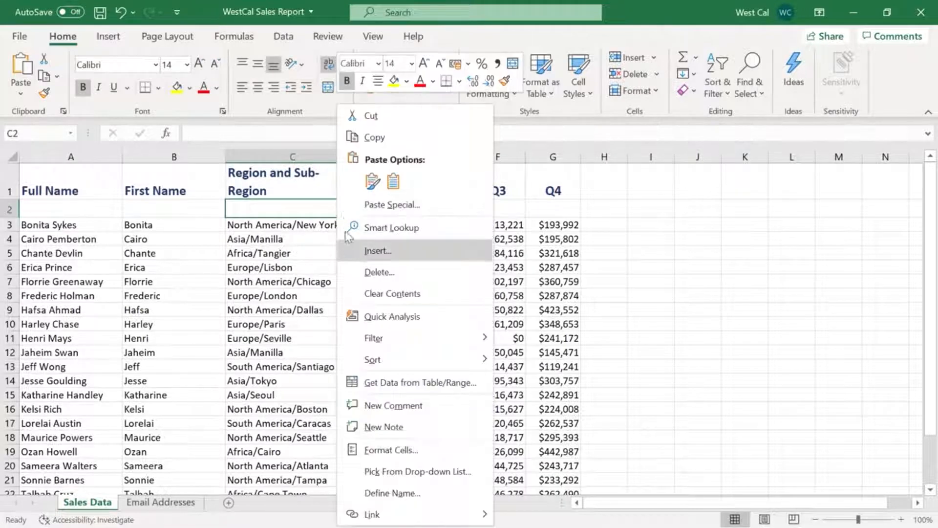
left_click(348, 267)
left_click(335, 268)
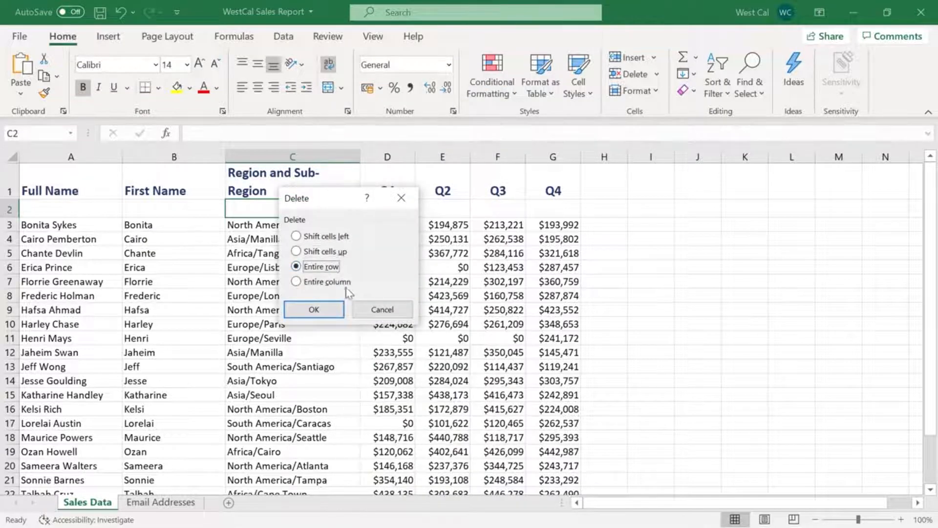
left_click(342, 309)
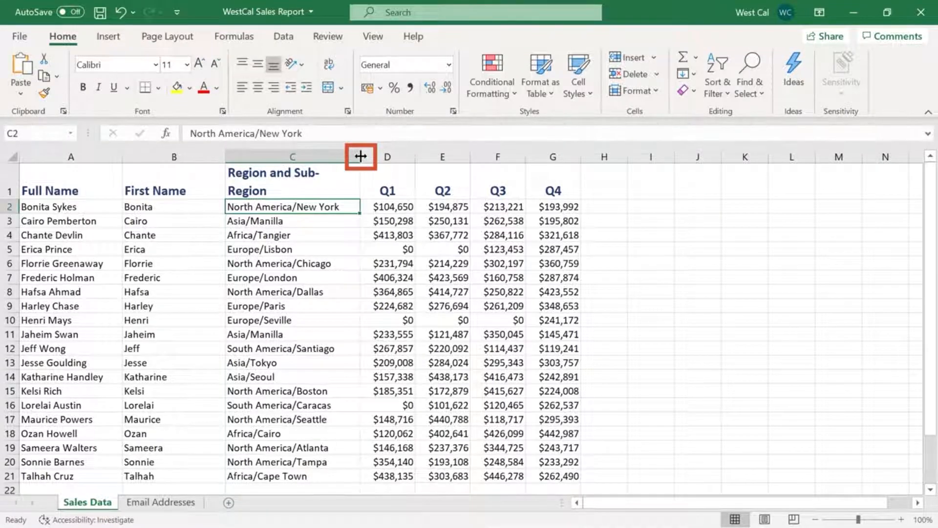
Narrow the Region and Sub-Region column slightly, and enlarge row 3 before AutoFitting its height
mouse_move(361, 155)
left_mouse_down()
mouse_move(381, 156)
mouse_move(357, 155)
left_mouse_up()
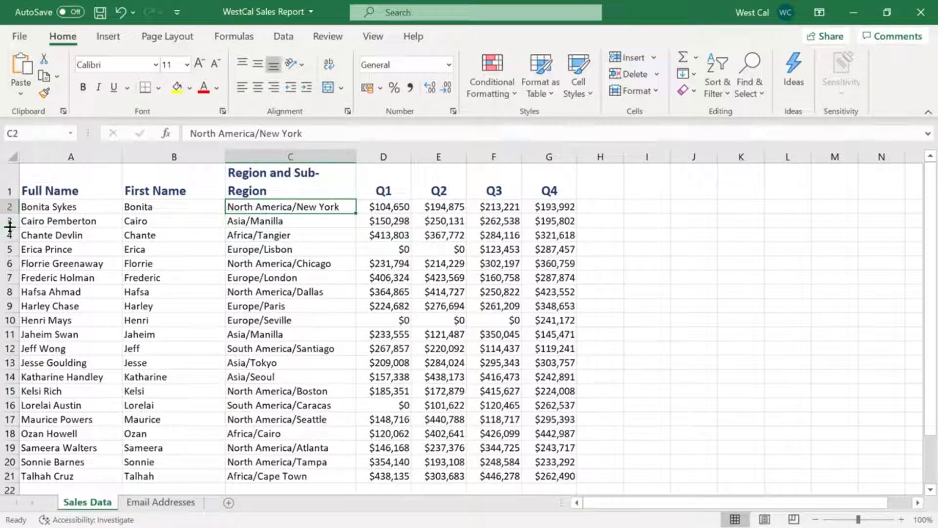
left_click_drag(9, 226, 9, 239)
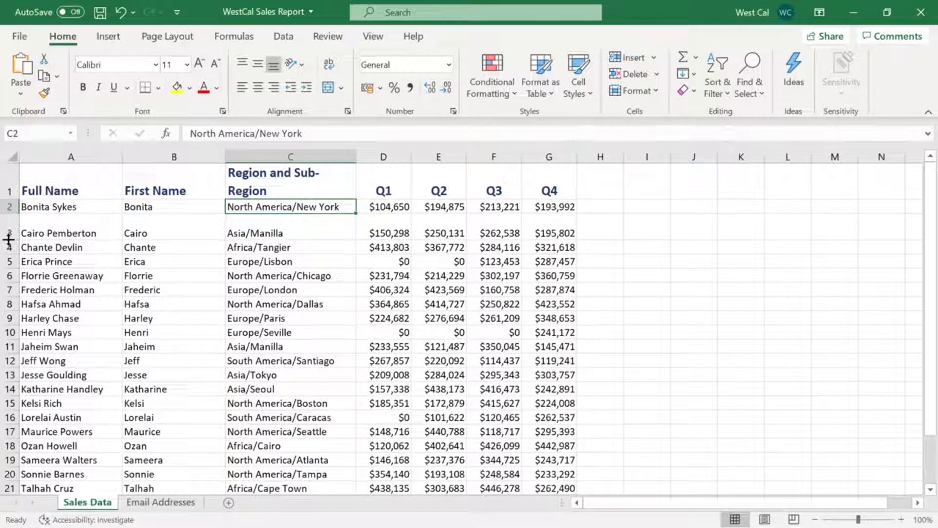
double_click(8, 239)
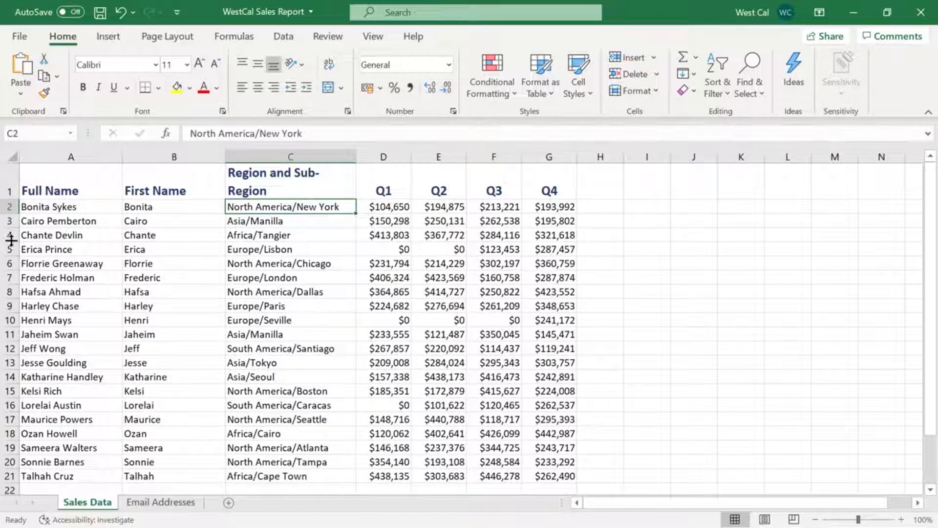
Check the exact row height setting for row 2 and keep its value
left_click(655, 92)
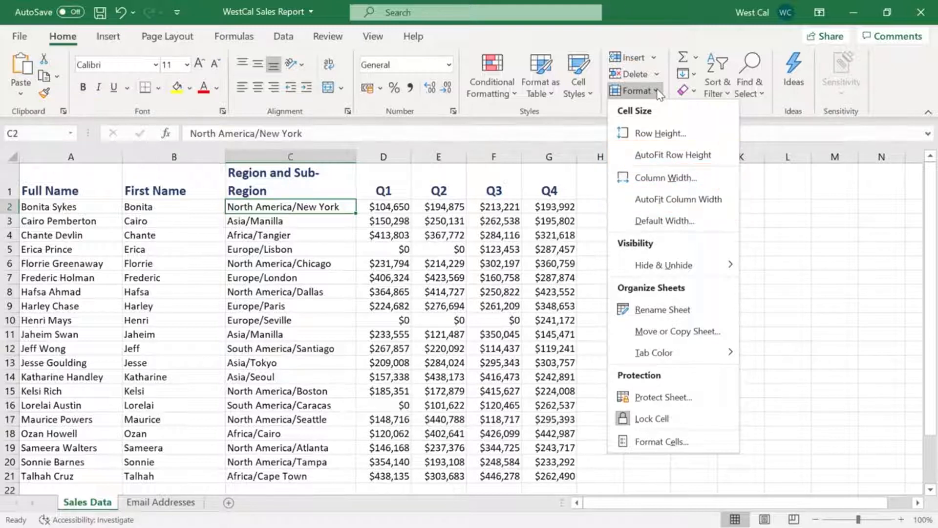
left_click(680, 140)
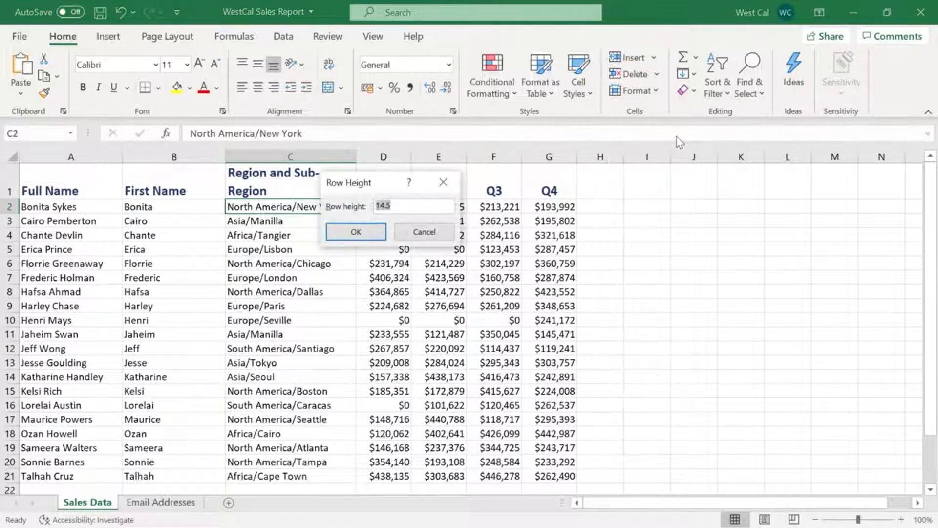
left_click(371, 233)
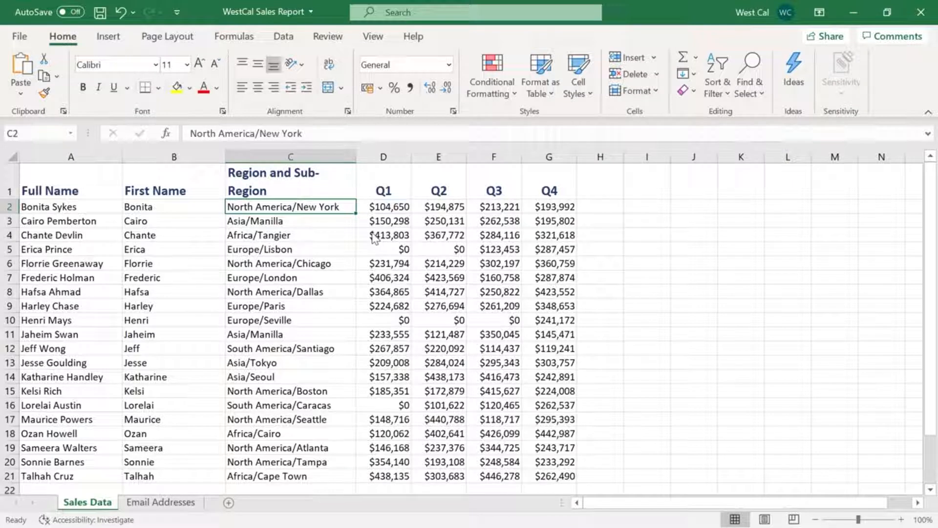
Hide the First Name column B on the Sales Data sheet
left_click(204, 157)
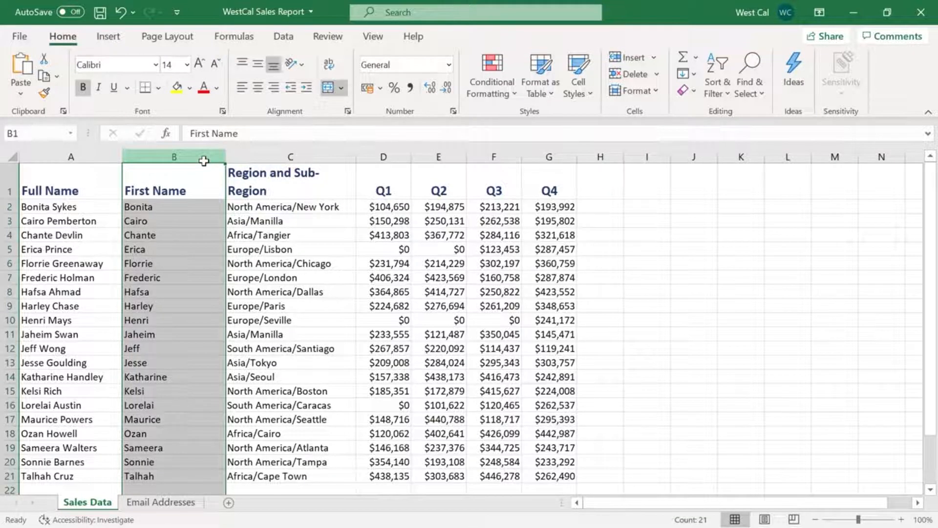
left_click(660, 92)
mouse_move(678, 256)
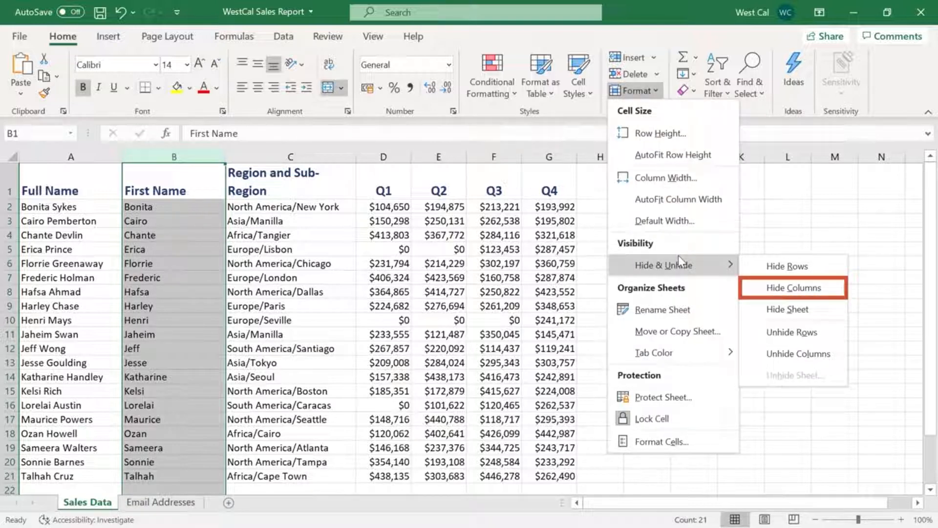
left_click(763, 289)
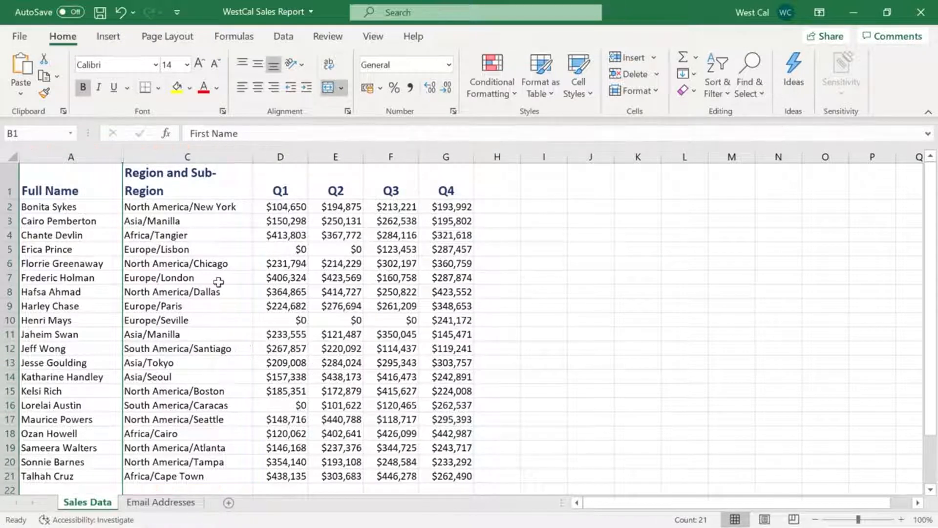
Unhide column B by selecting the neighbouring columns A through C
left_click(79, 160)
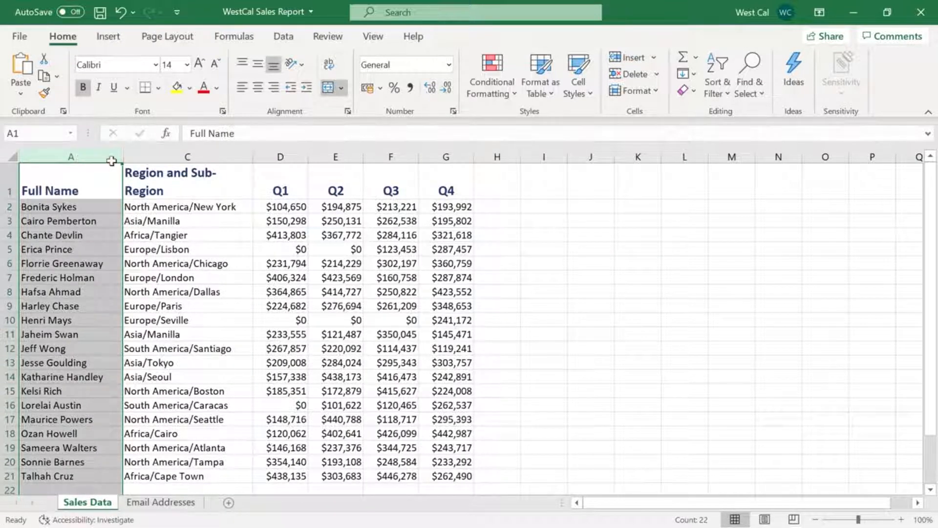
left_click(165, 157, "shift")
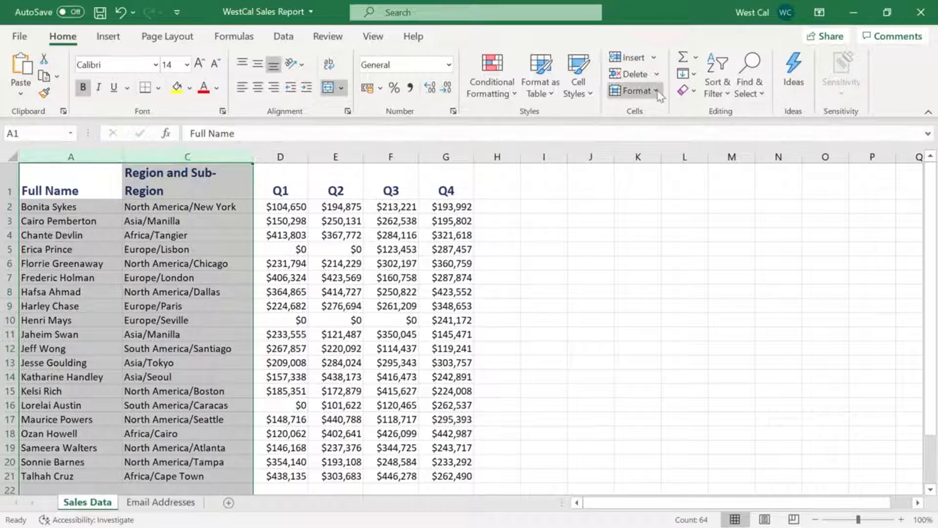
left_click(635, 91)
mouse_move(700, 258)
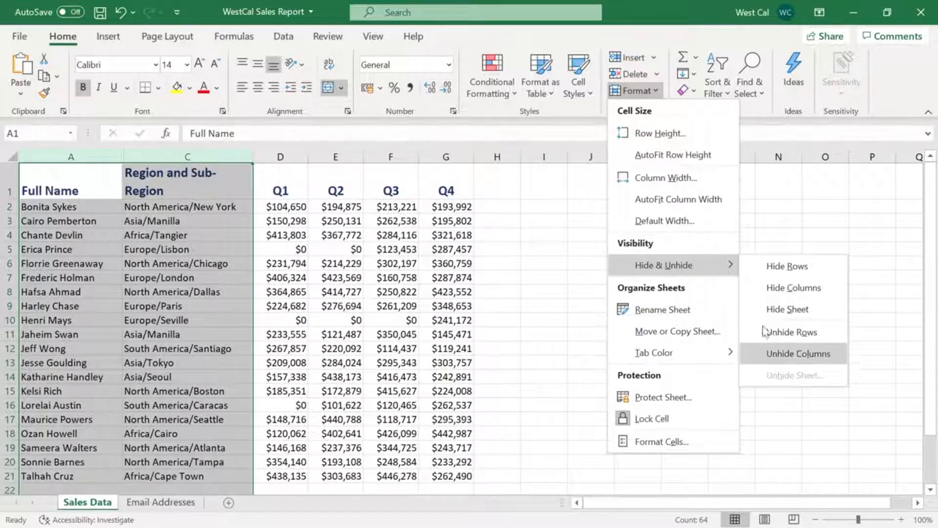
left_click(794, 362)
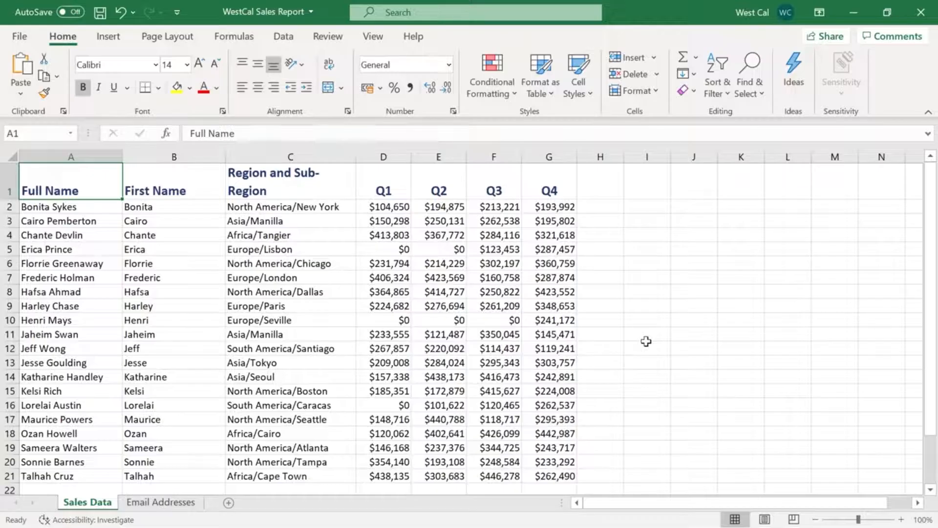
Review the available clearing options for cell G2 without applying any
left_click(566, 210)
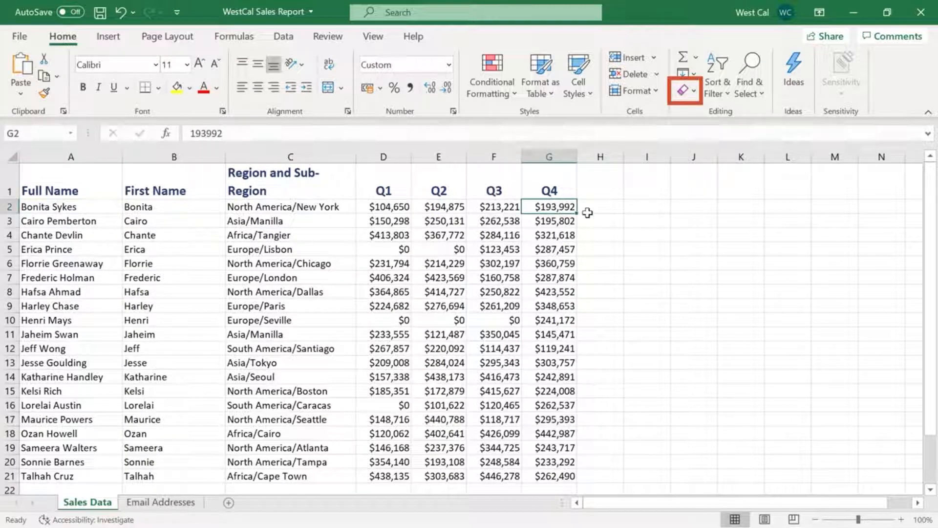
left_click(694, 91)
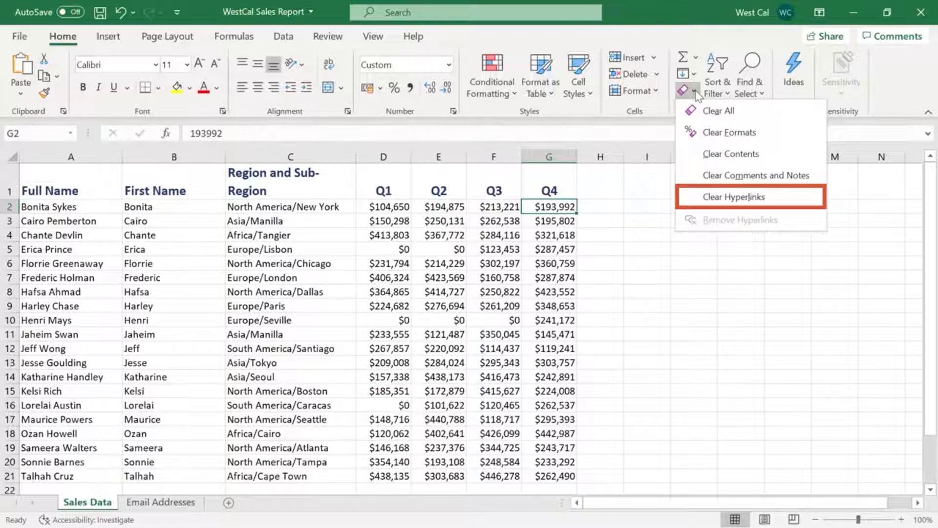
left_click(696, 87)
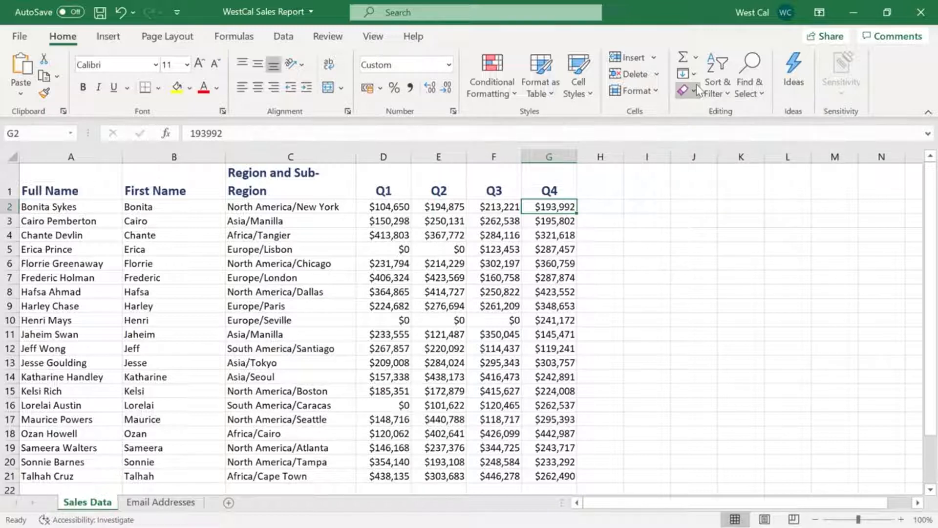
left_click(529, 156)
right_click(528, 157)
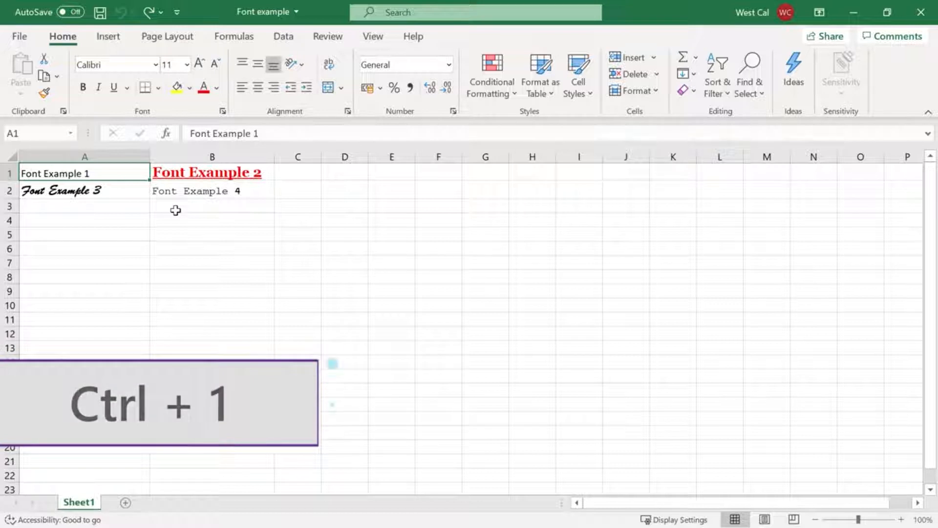
Examine the number, alignment, font, border, fill and protection settings in the Format Cells dialog for cell A1, and close it unchanged
right_click(136, 180)
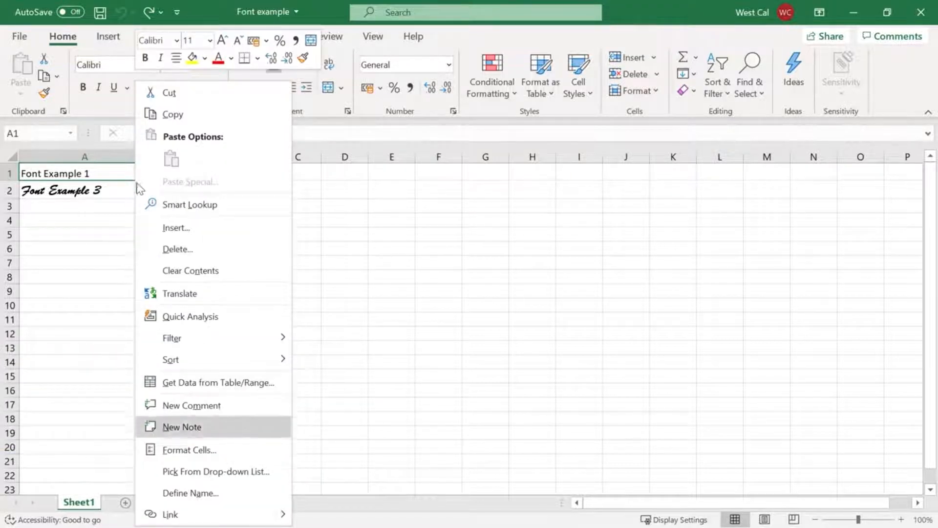
left_click(247, 451)
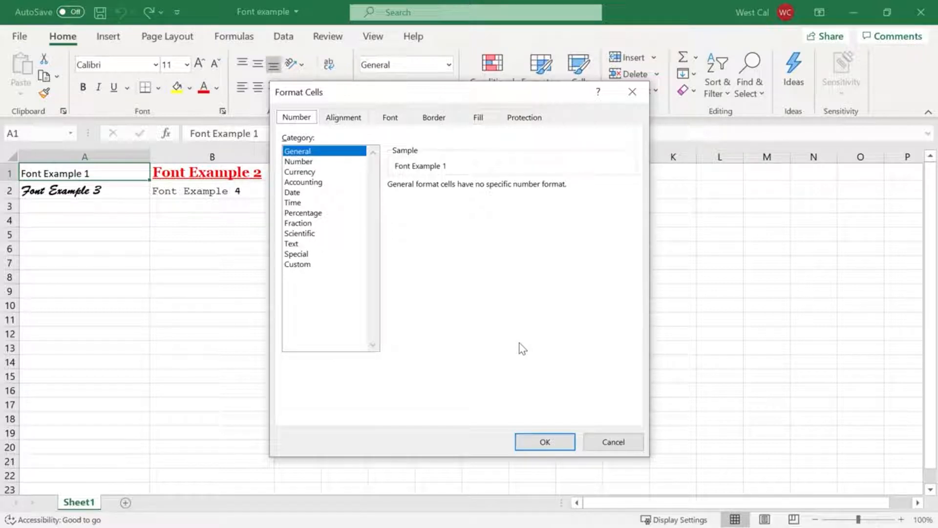
left_click(345, 125)
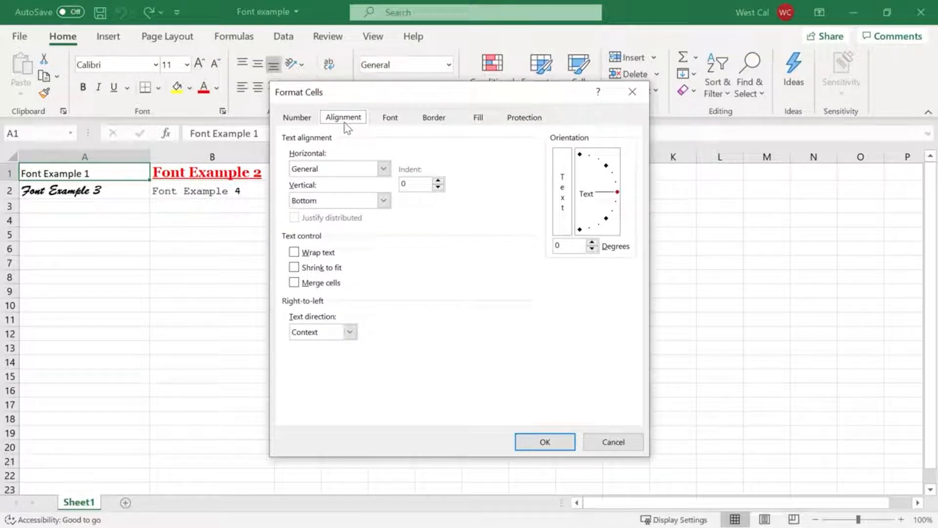
left_click(395, 127)
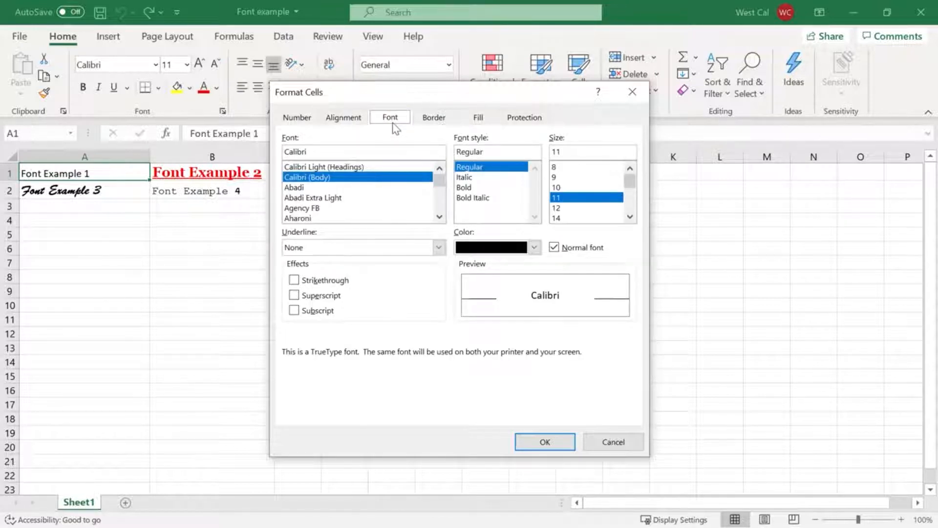
left_click(437, 126)
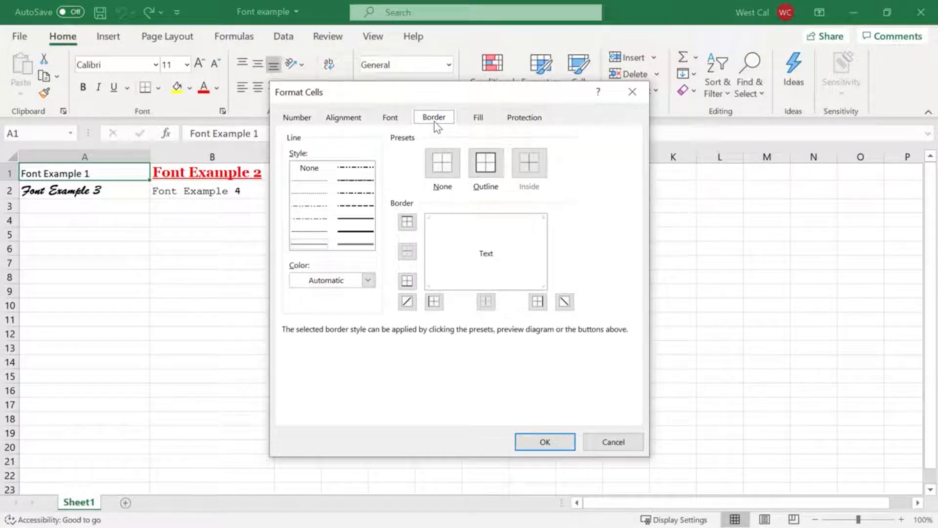
left_click(480, 123)
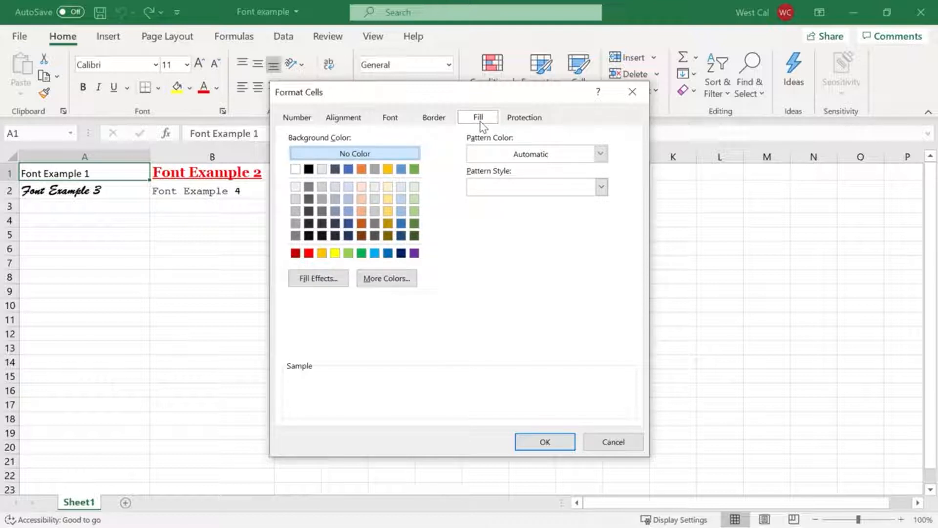
left_click(530, 125)
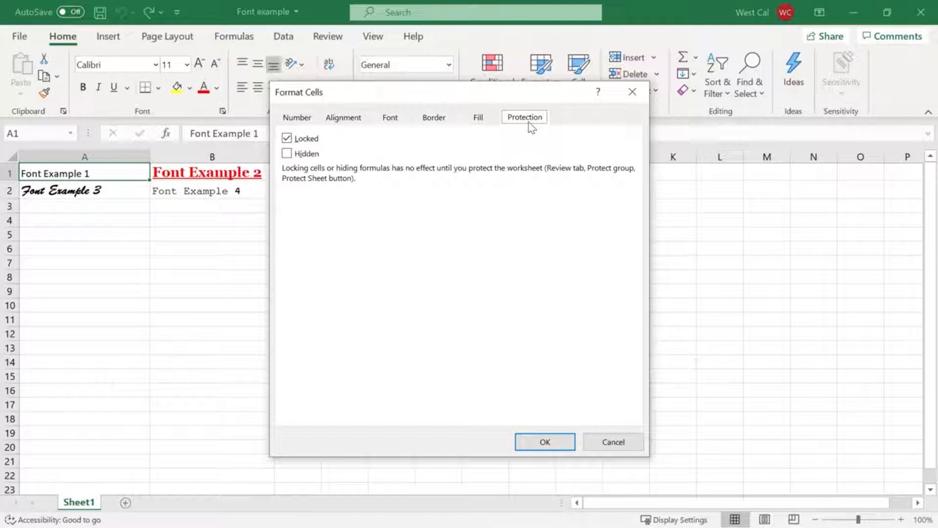
left_click(633, 92)
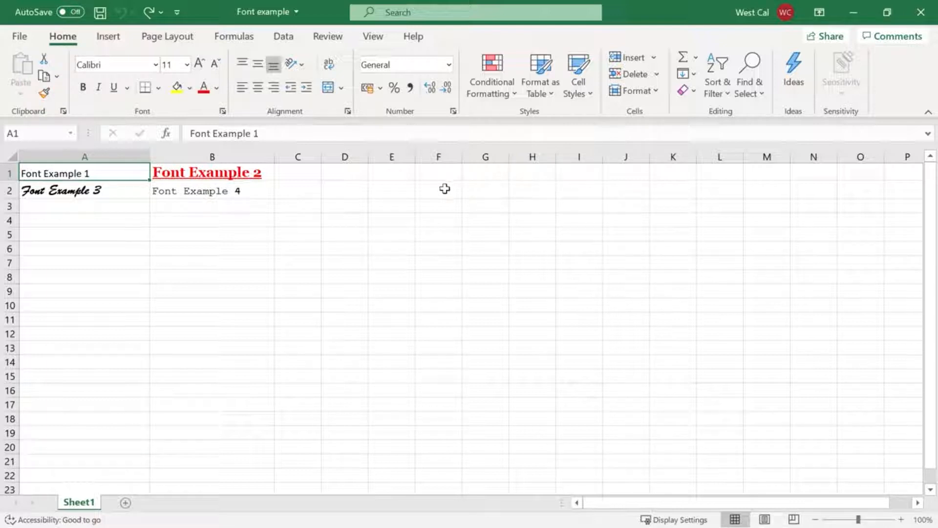
Copy the formatting of Font Example 3 in cell A2 onto Font Example 2 in cell B1 with Format Painter
left_click(130, 196)
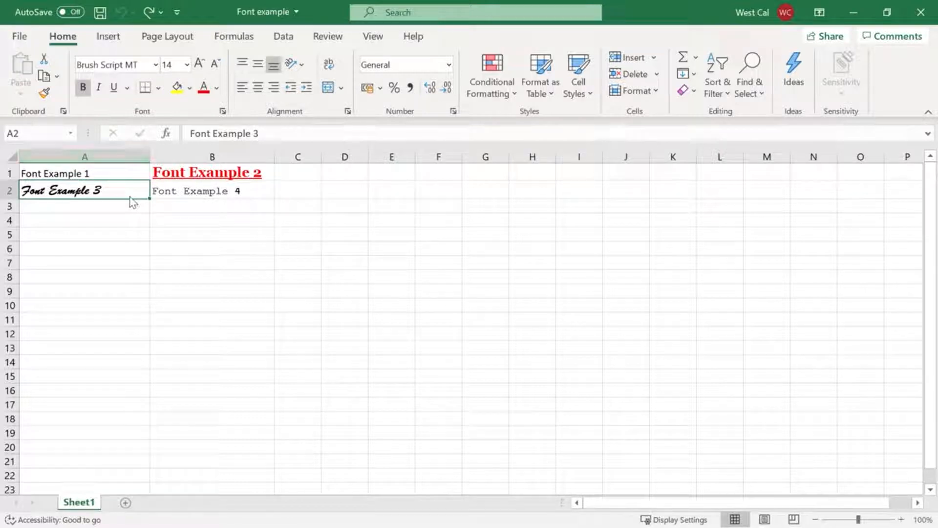
left_click(45, 94)
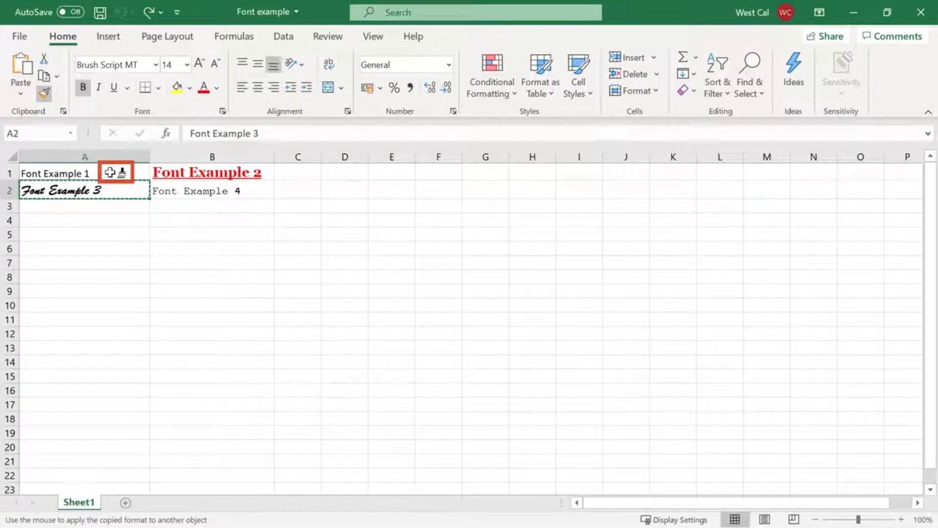
left_click(161, 171)
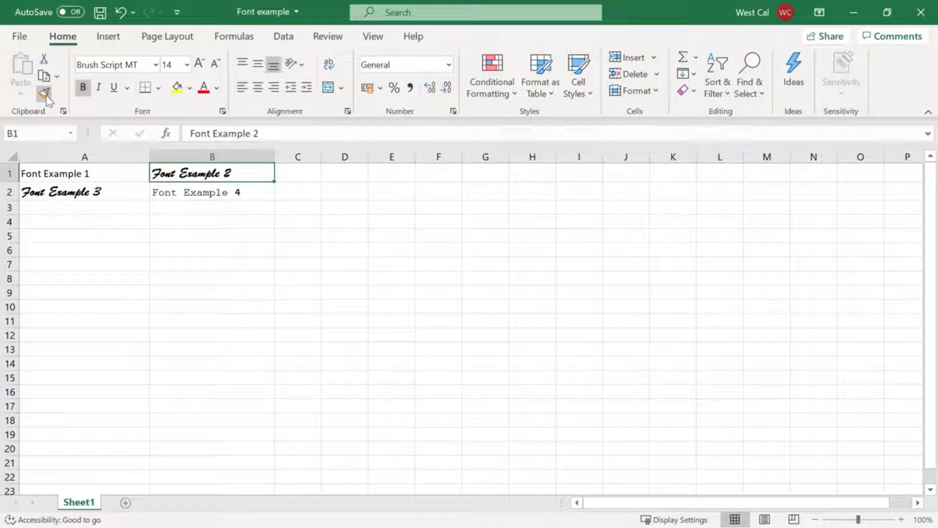
key("Escape")
Apply cell B1's formatting to both A1 and B2 with Format Painter kept active, and switch it off
left_click(45, 93)
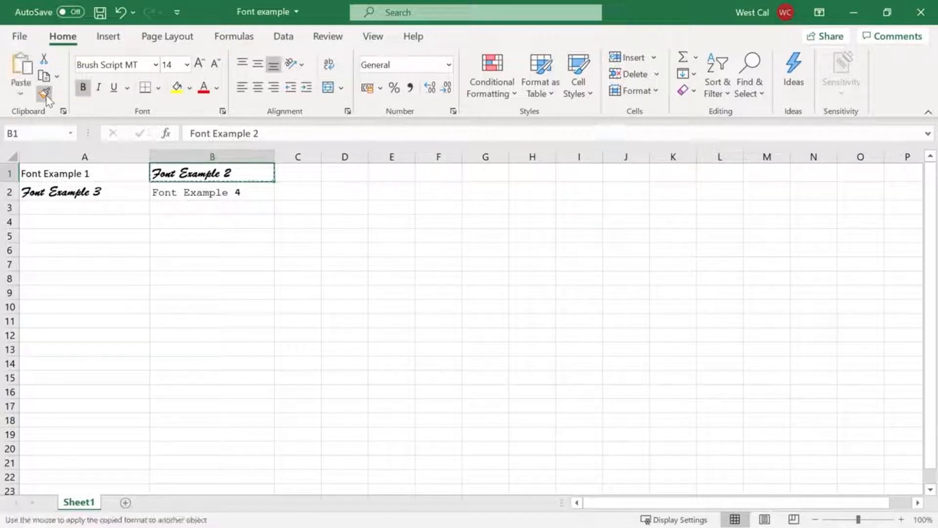
left_click(80, 173)
left_click(164, 194)
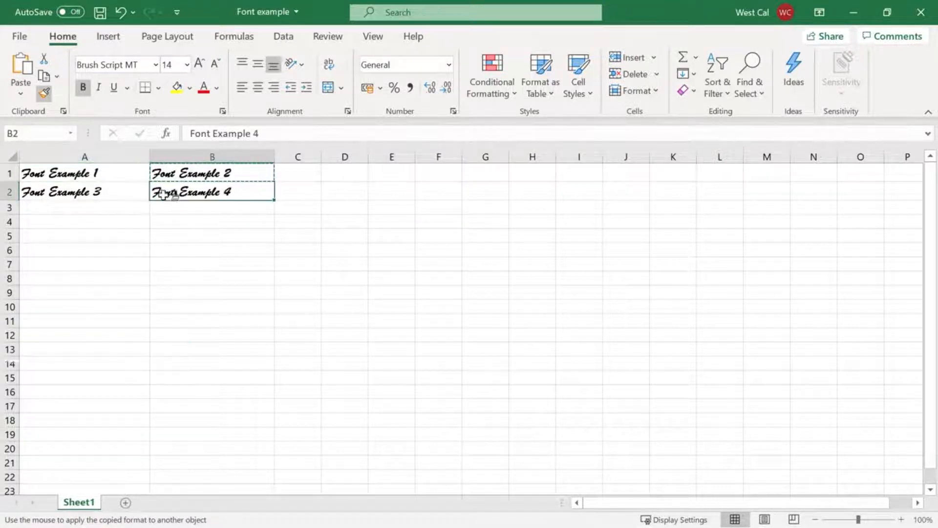
key("Escape")
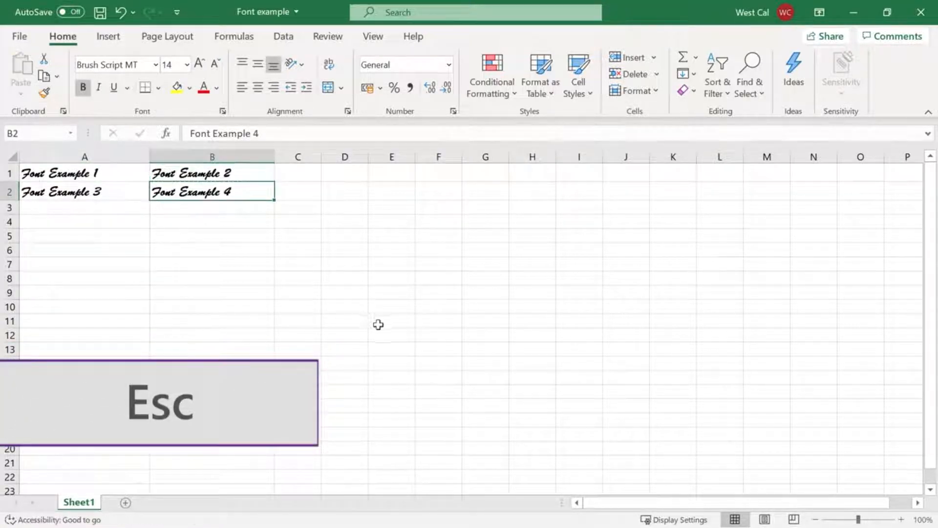
Enter Title in cell F14 and preview fonts for it
left_click(436, 365)
type("Title")
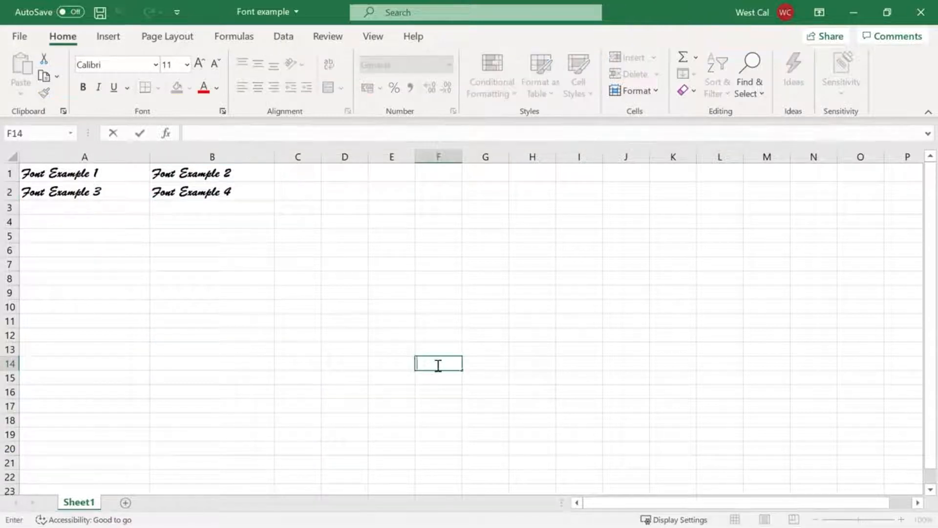
key("ctrl+Return")
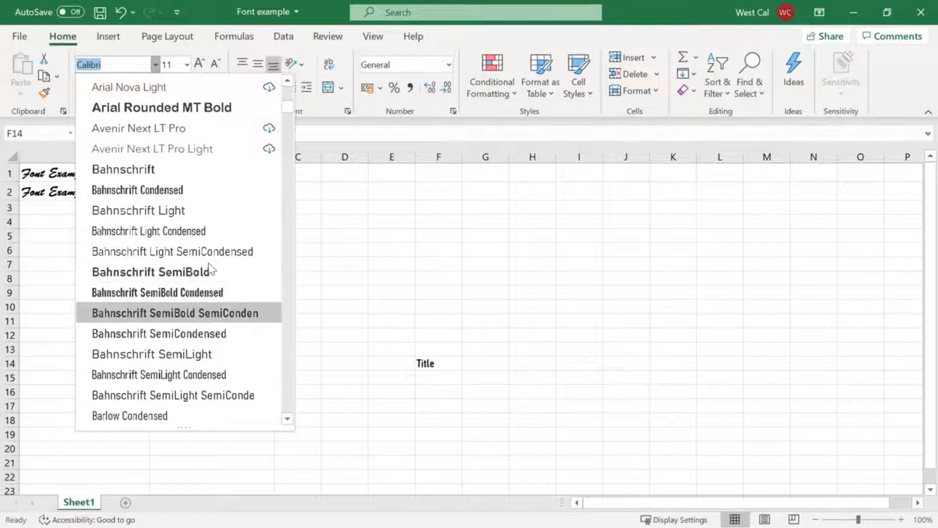
right_click(453, 368)
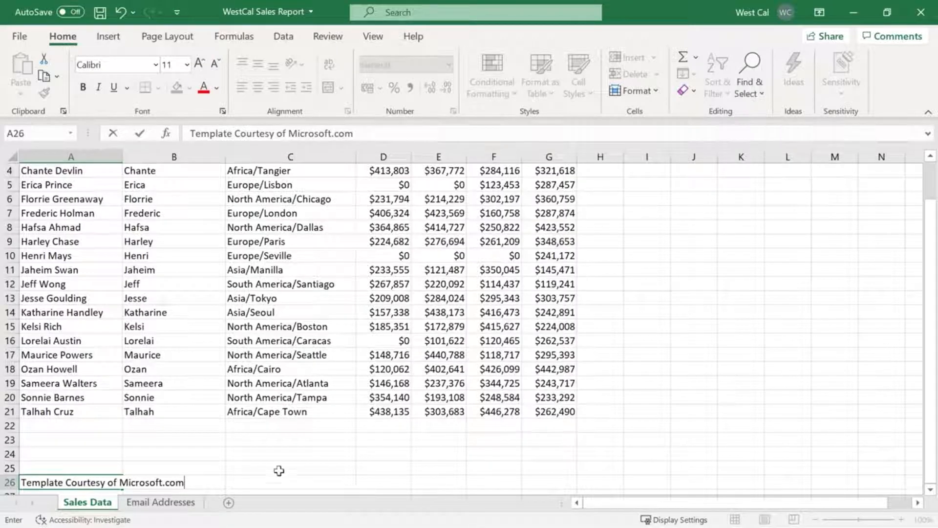
key("Return")
left_click(111, 468)
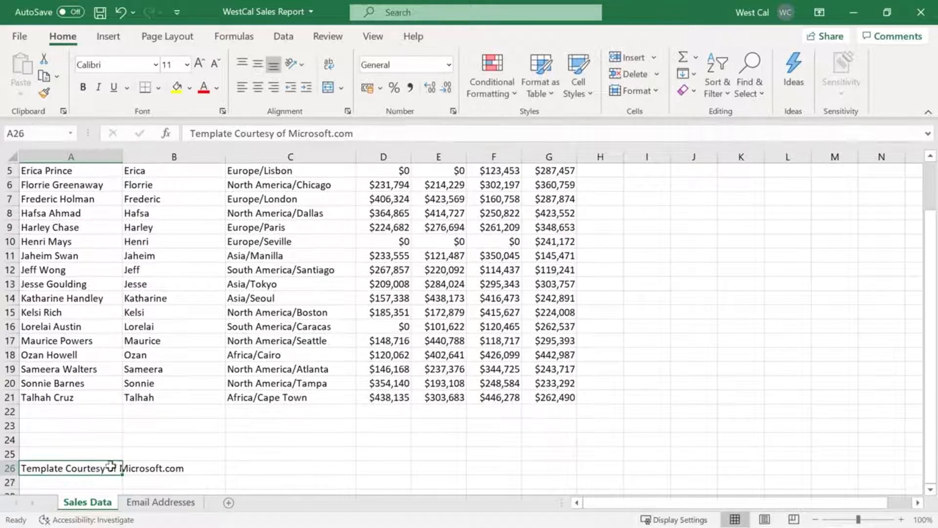
left_click(105, 40)
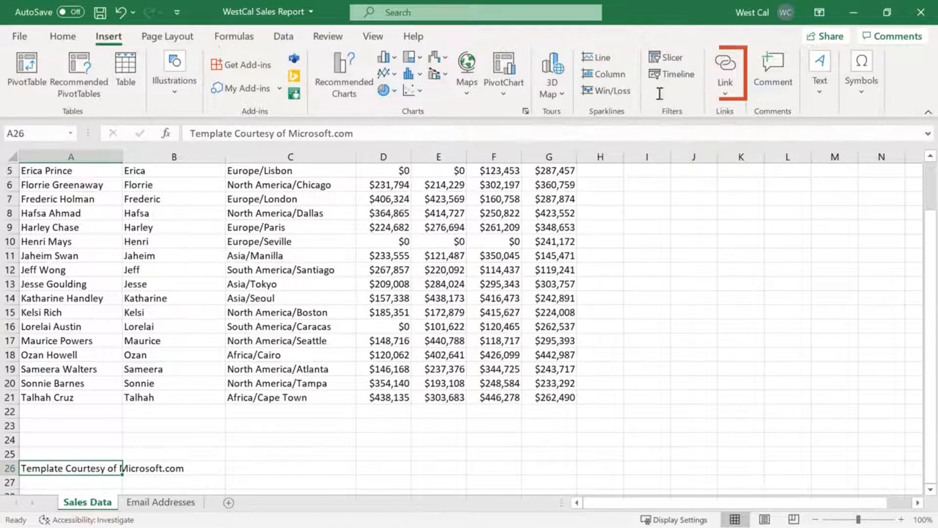
left_click(726, 71)
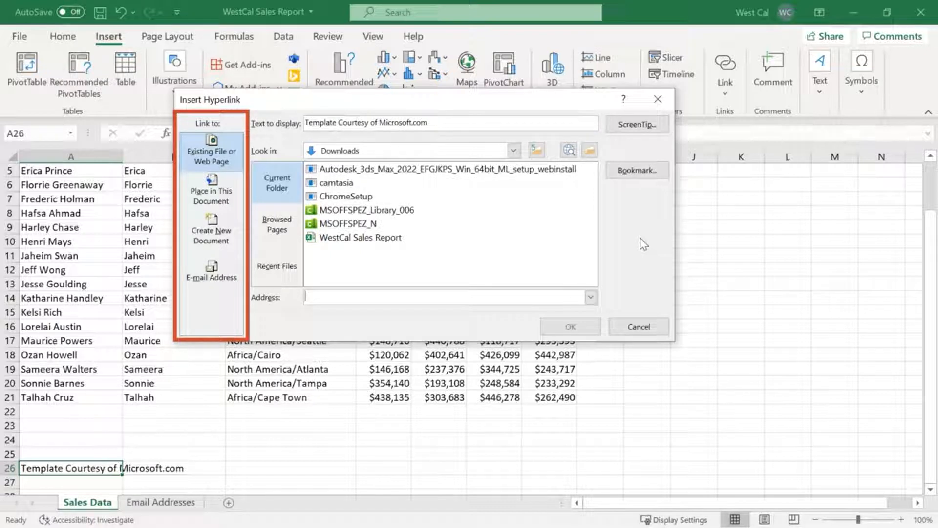
type("https://www.microsoft.com")
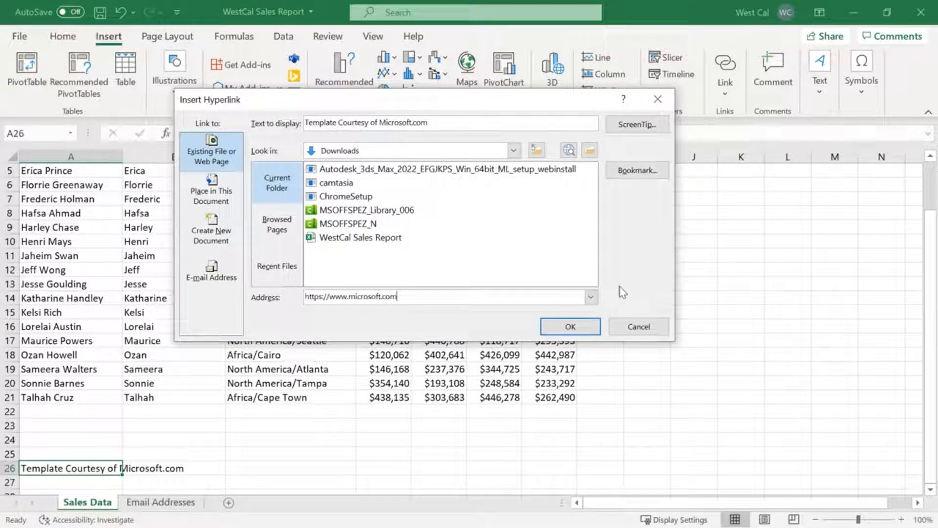
left_click(572, 327)
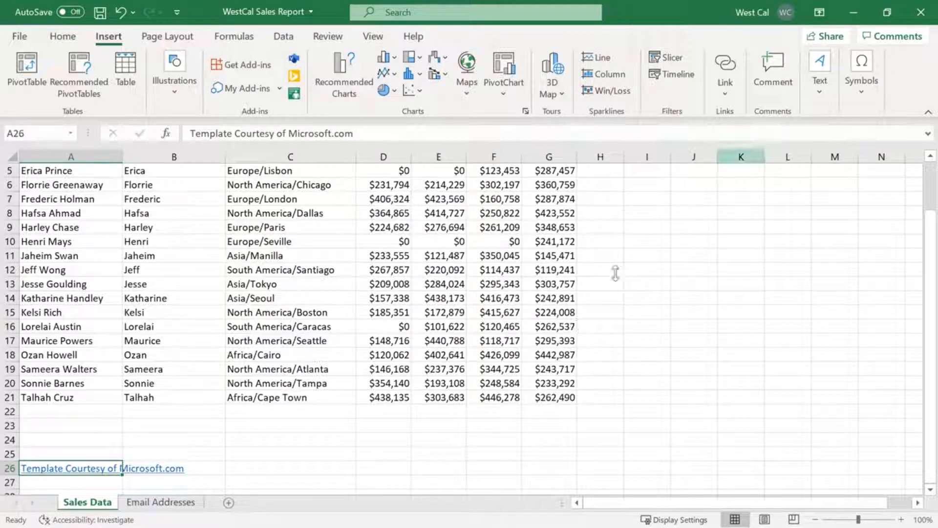
Review the hyperlink settings of cell A26 and close them without changing the link
left_click(730, 70)
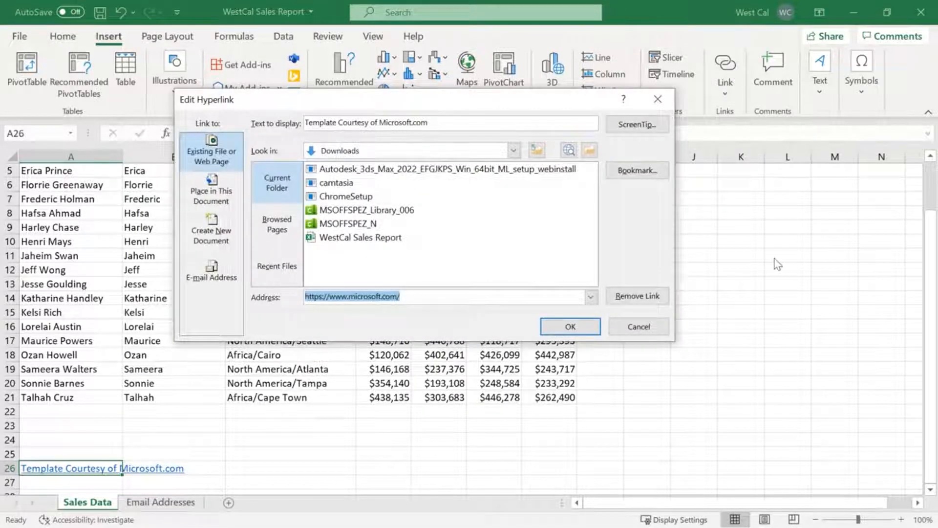
left_click(592, 331)
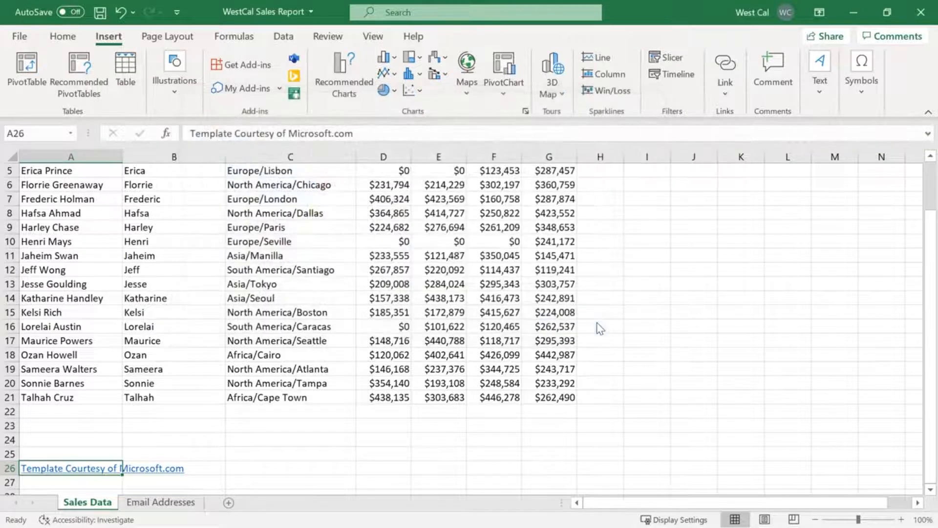
left_click(64, 36)
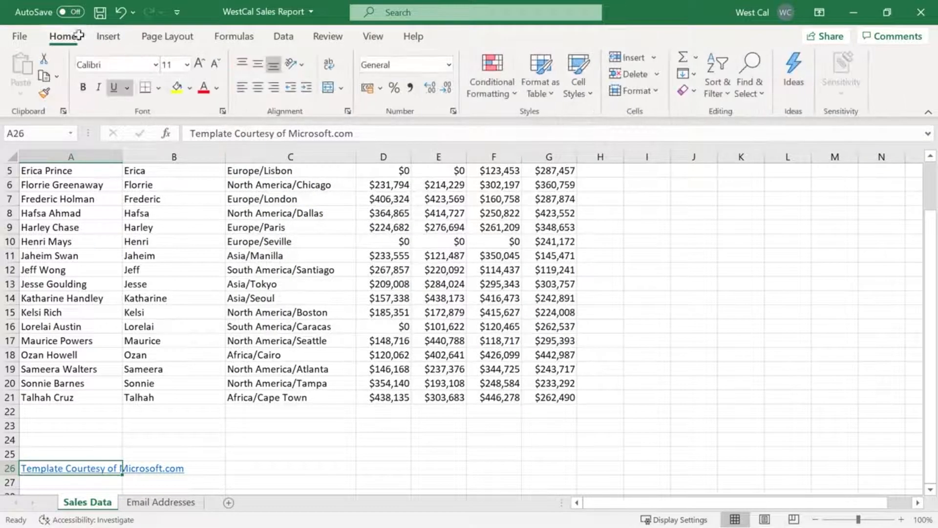
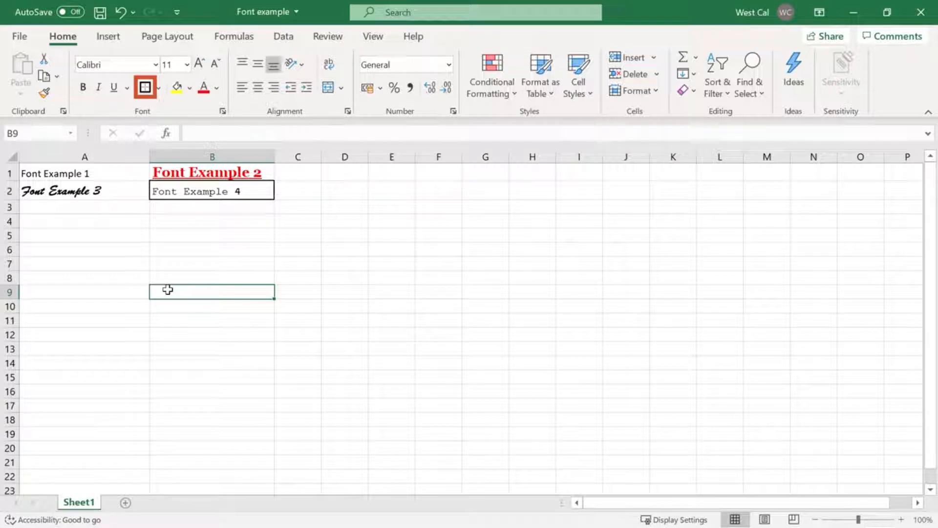
Fill cell B2 with the medium blue theme color and apply the same fill to cell D4
left_click(252, 192)
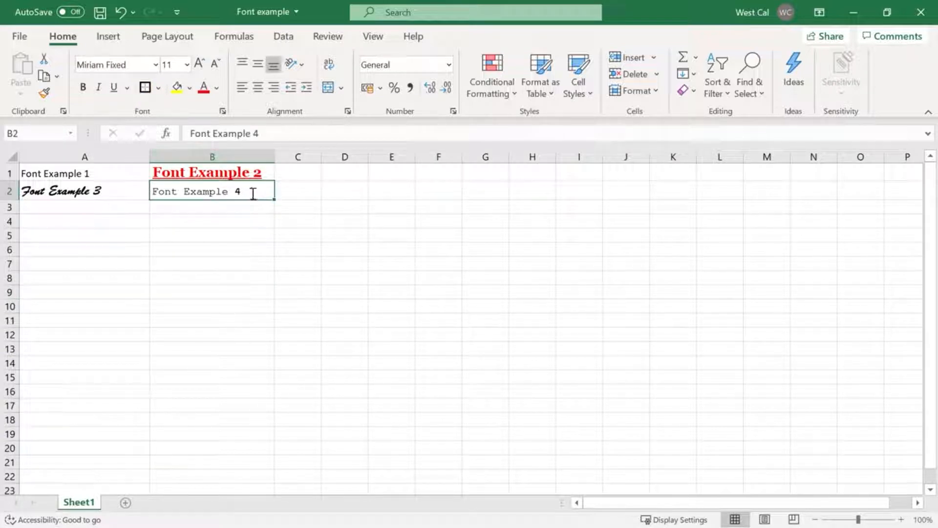
left_click(189, 89)
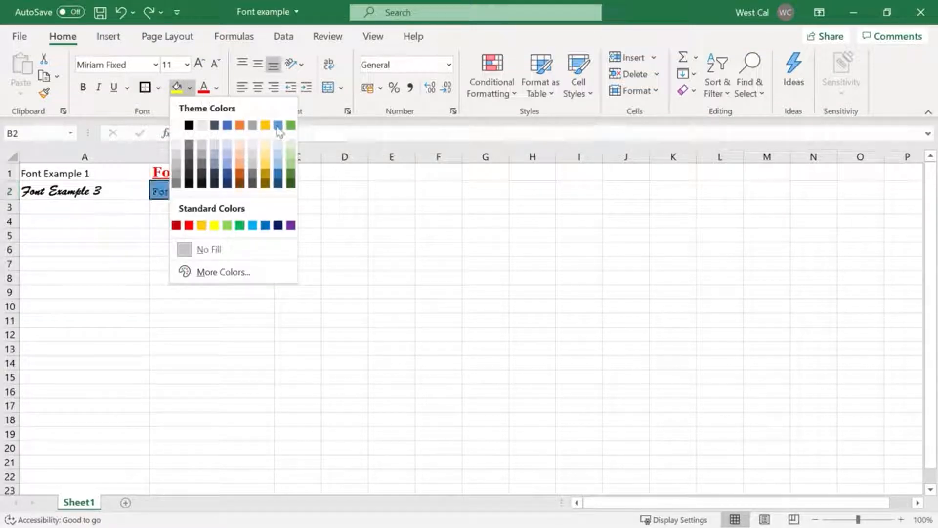
left_click(278, 126)
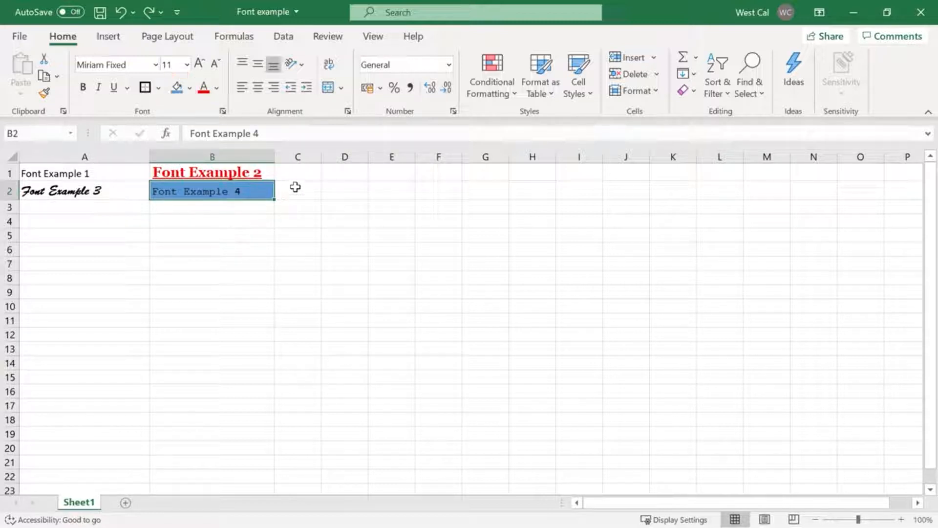
left_click(339, 219)
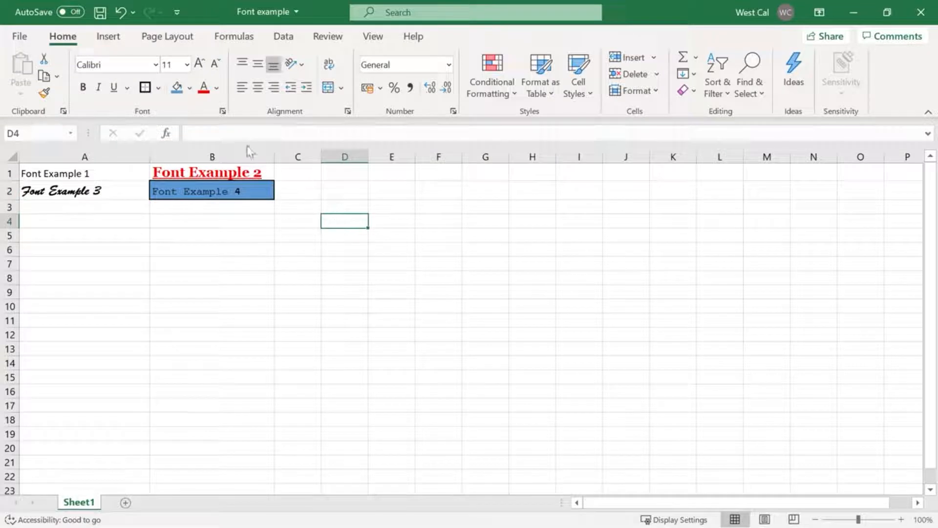
left_click(176, 88)
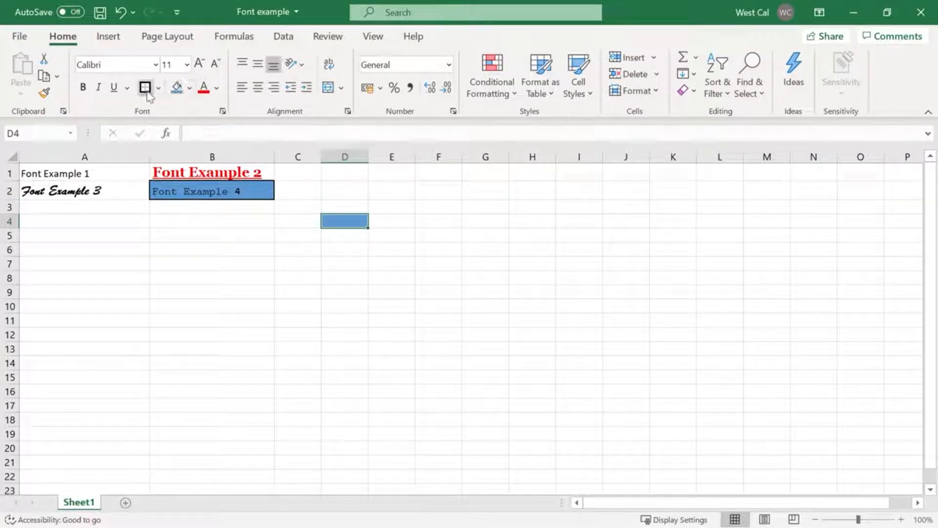
left_click(246, 219)
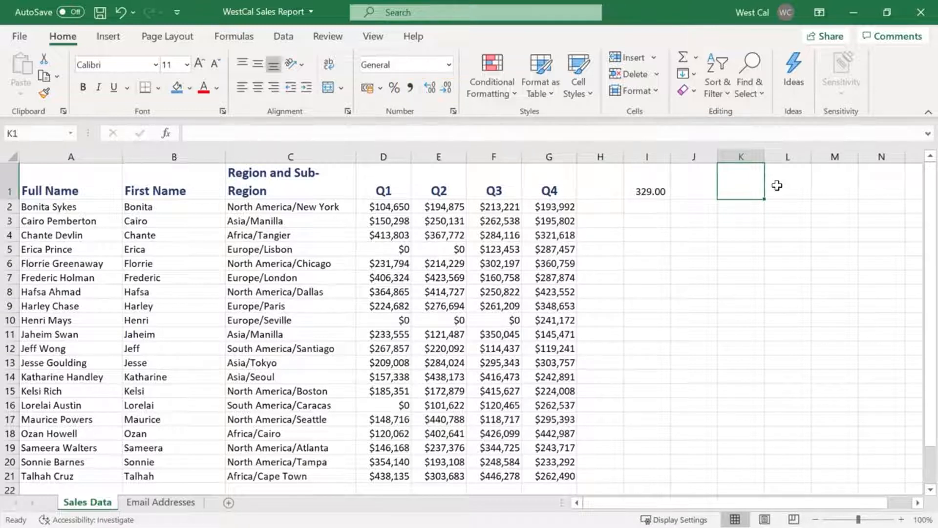
Enter the date 20/02/2021 in cell K1 of the Sales Data sheet and widen column K to fit it
type("20/")
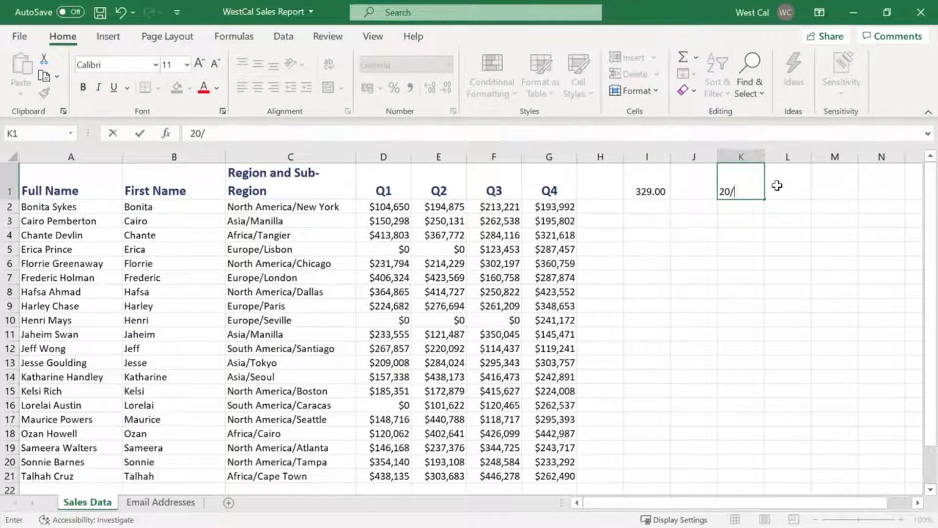
type("02/2021")
key("ctrl+Return")
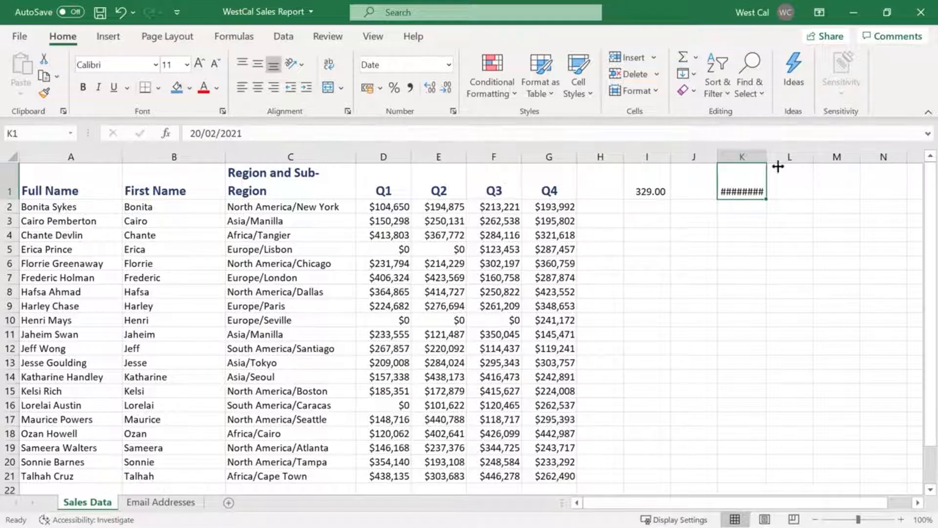
left_click_drag(767, 156, 777, 157)
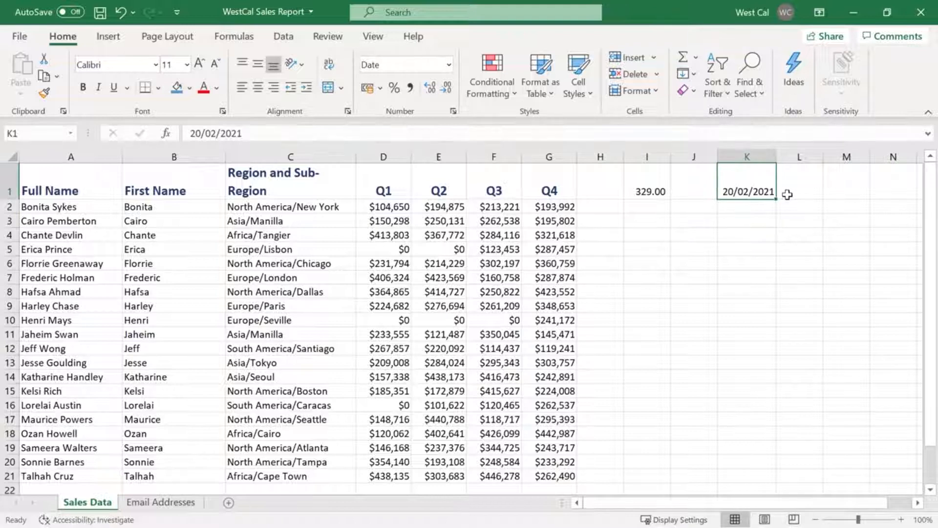
Examine the number format choices for the sales figures in D2:G21, including the Number, Special and Custom categories in Format Cells
left_click(394, 208)
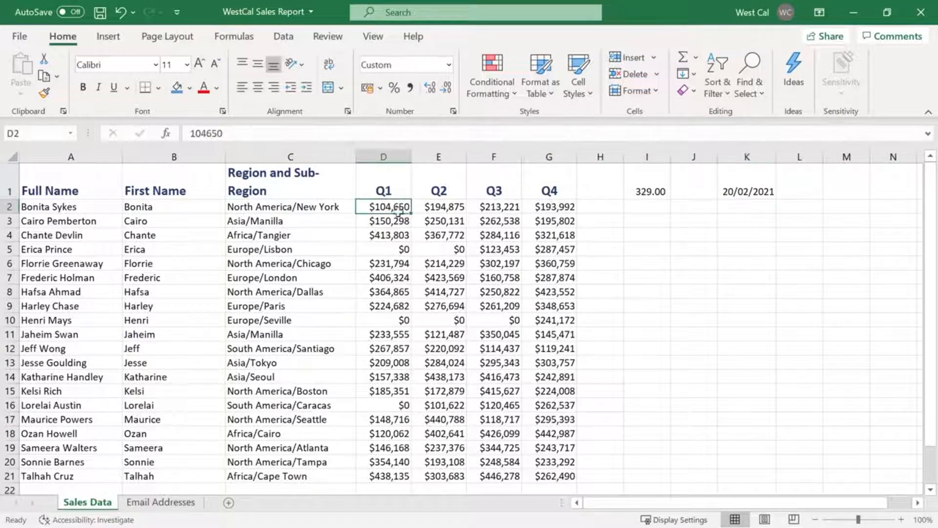
left_click(575, 476, "shift")
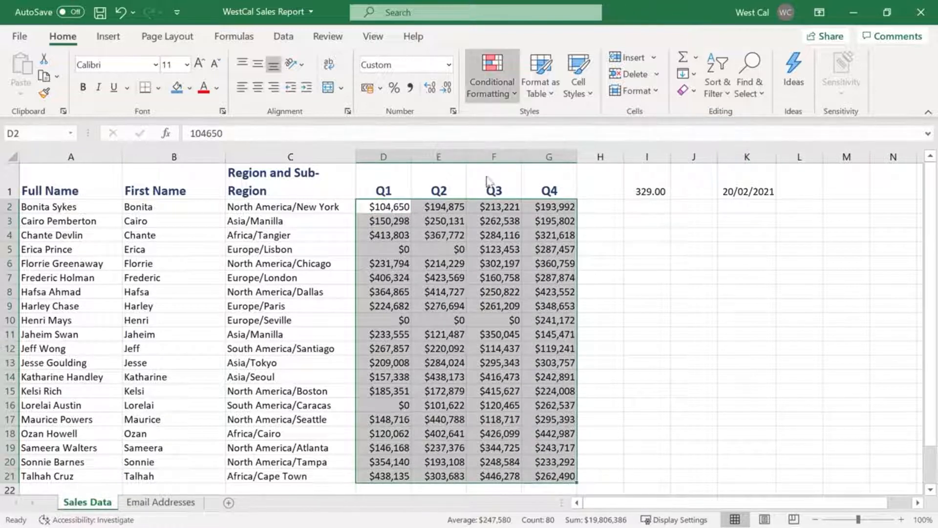
left_click(449, 64)
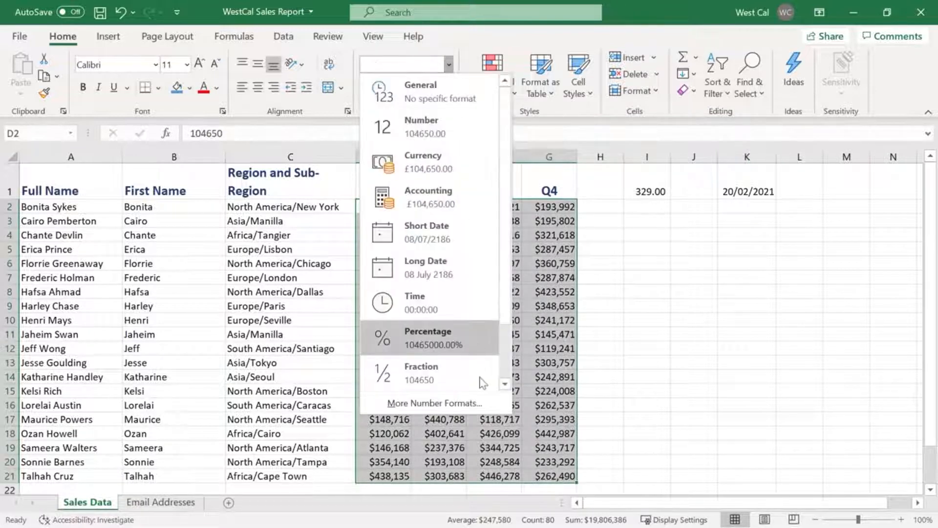
right_click(555, 399)
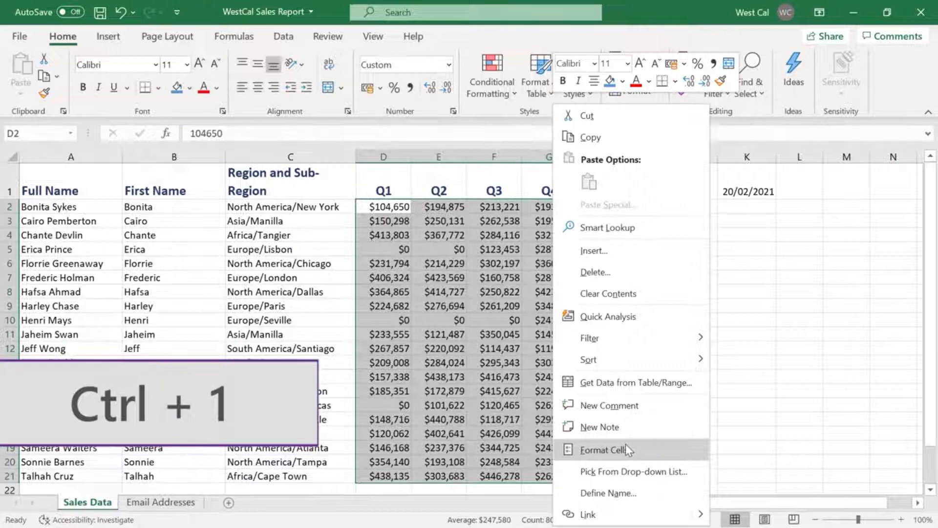
left_click(626, 449)
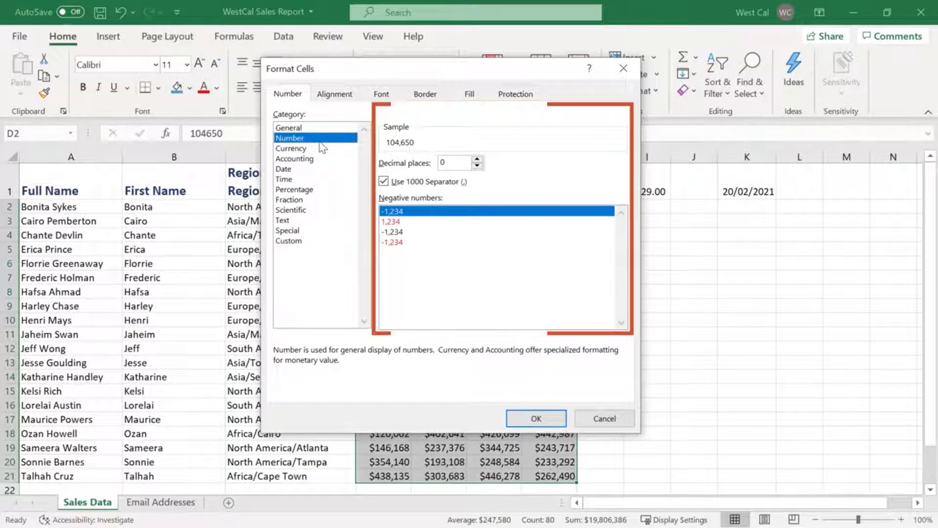
left_click(342, 231)
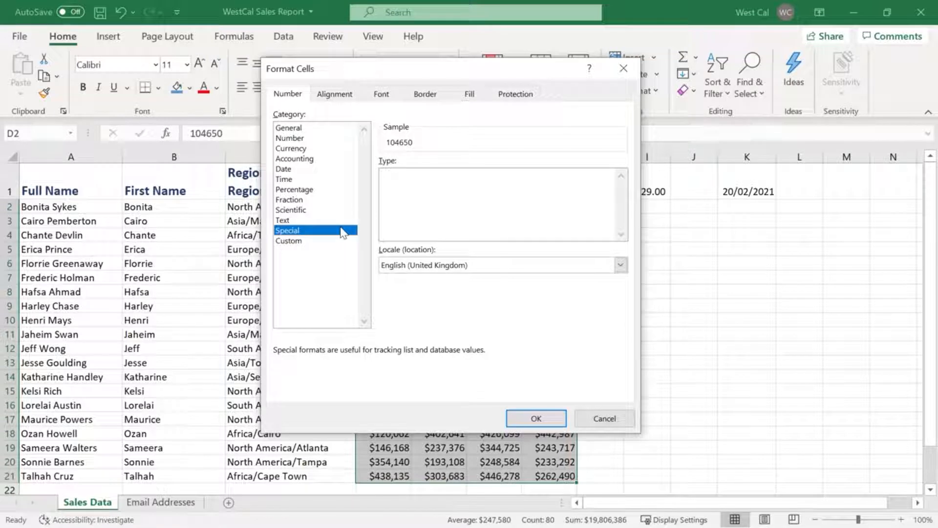
left_click(345, 241)
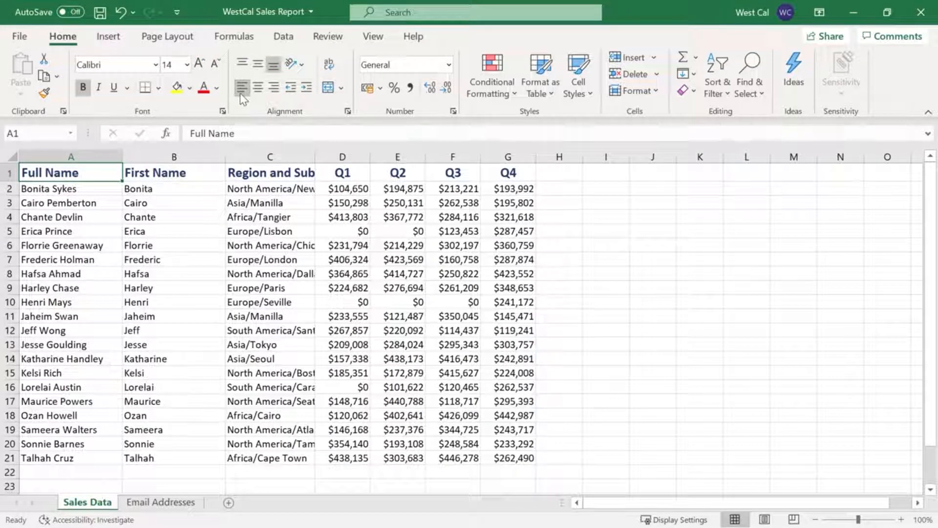
Indent the Full Name header in cell A1 by one level and remove the indent again
left_click(307, 92)
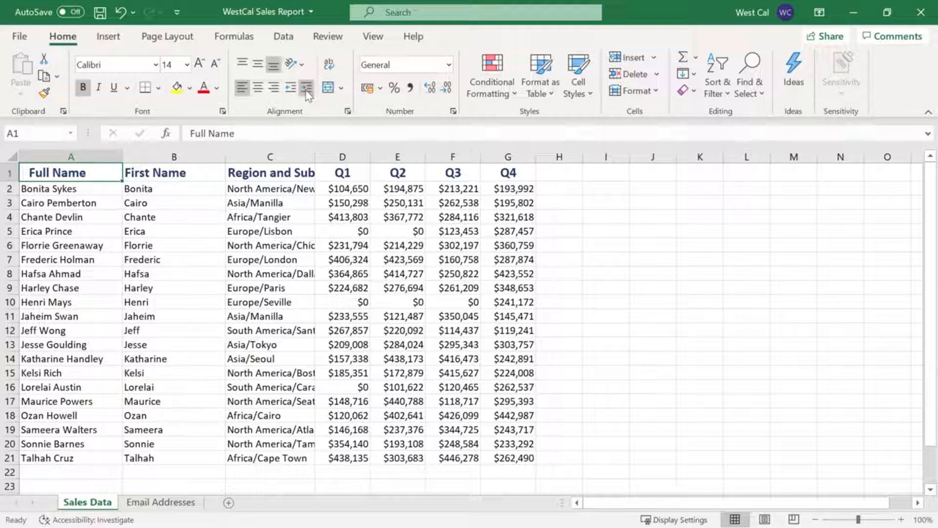
left_click(293, 91)
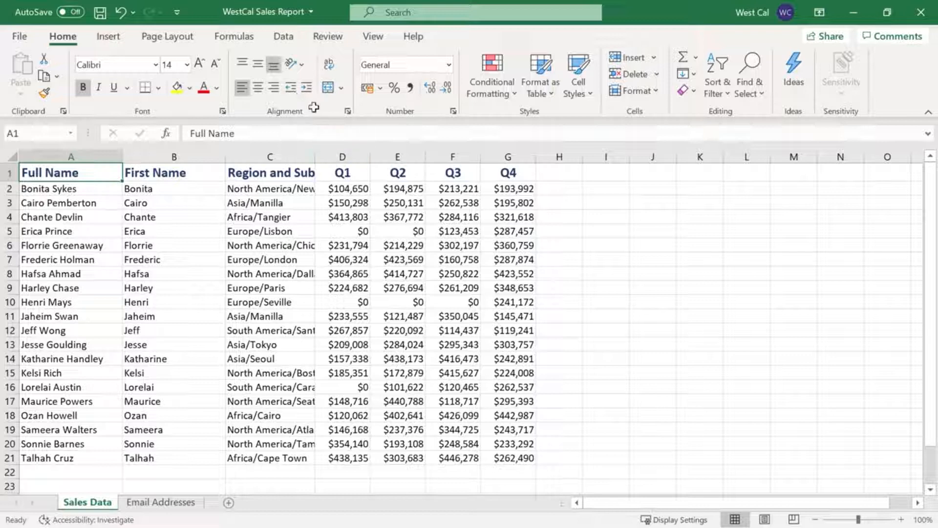
Enter North America in cell I5 to try text overflowing into the neighbouring cell, and undo the entry
left_click(607, 231)
type("No")
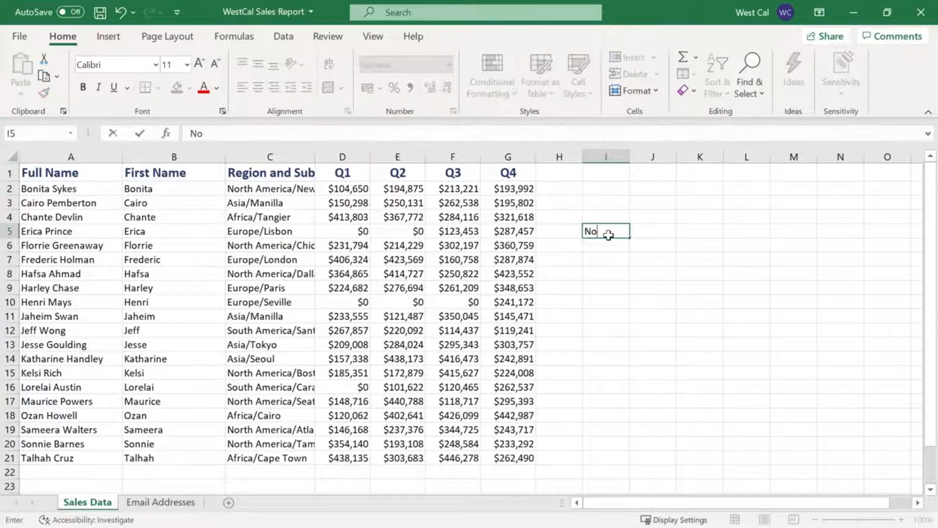
type("rth America")
key("Return")
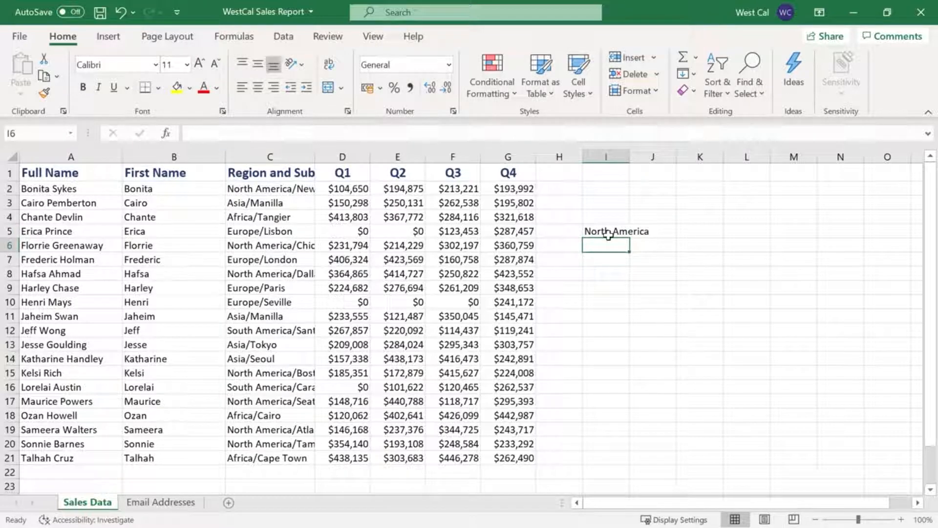
key("ctrl+z")
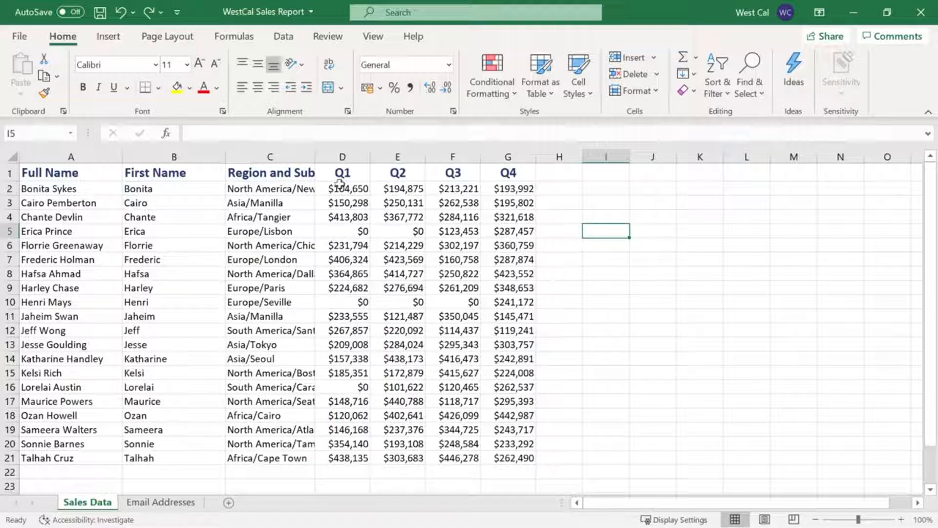
Try Wrap Text on the Region and Sub-Region header in cell C1 and switch it off again
left_click(281, 172)
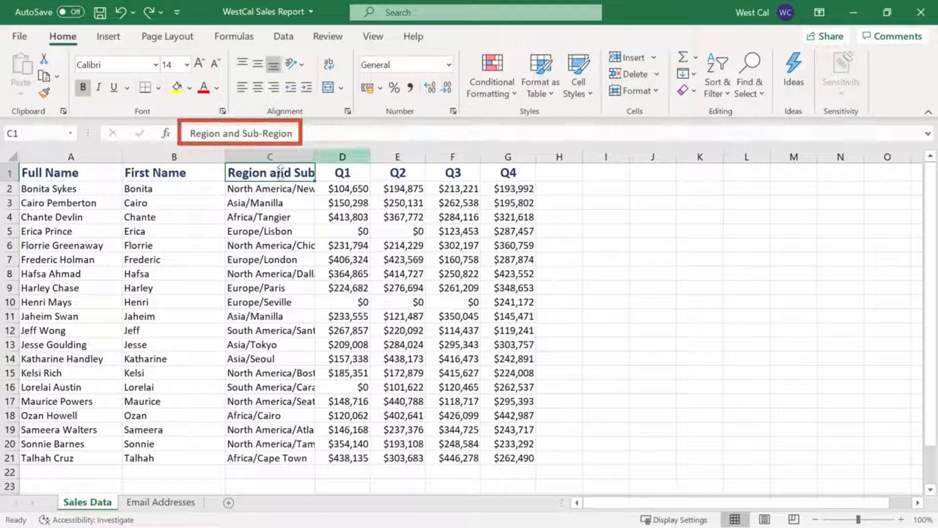
left_click(329, 65)
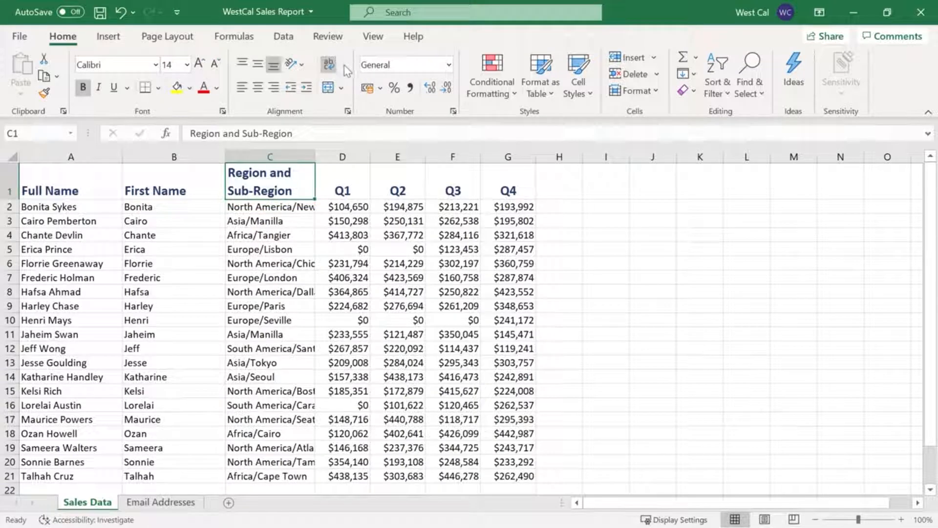
left_click(330, 66)
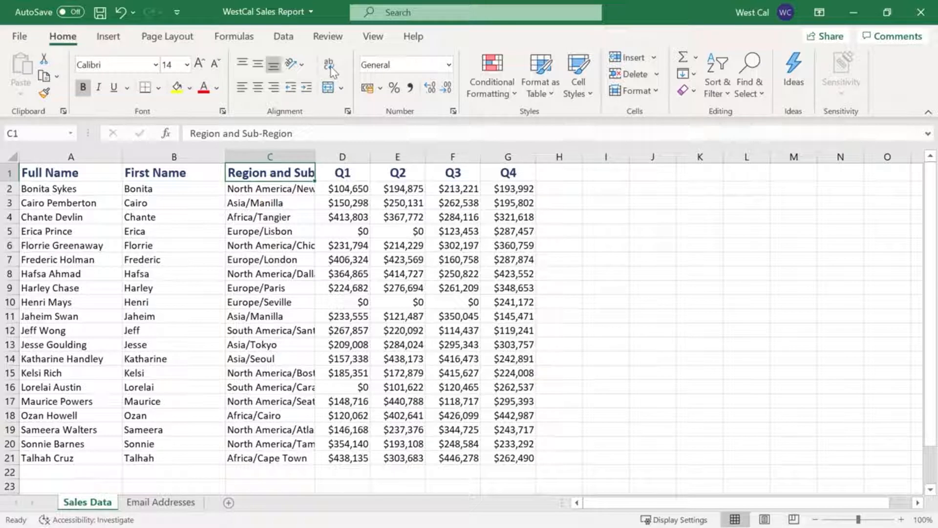
Insert a manual line break before "Sub-Region" in the header of cell C1
double_click(299, 174)
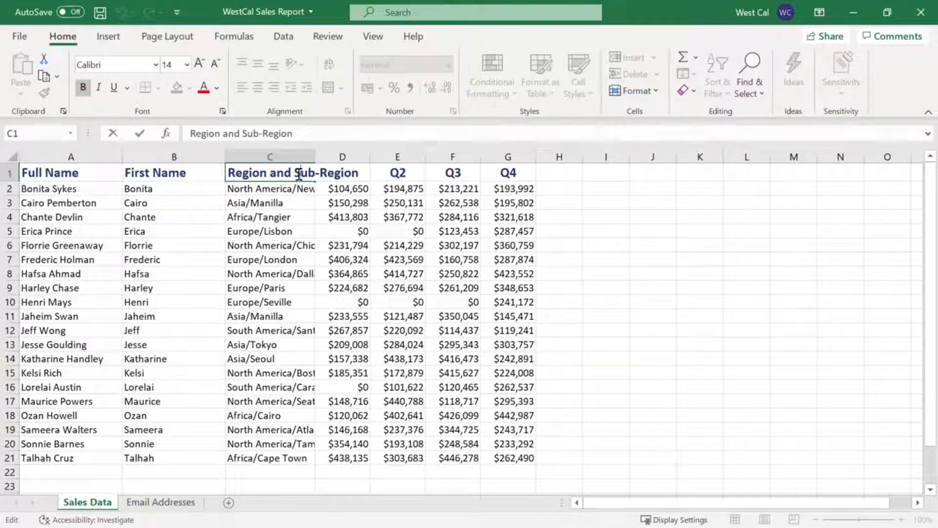
left_click(296, 174)
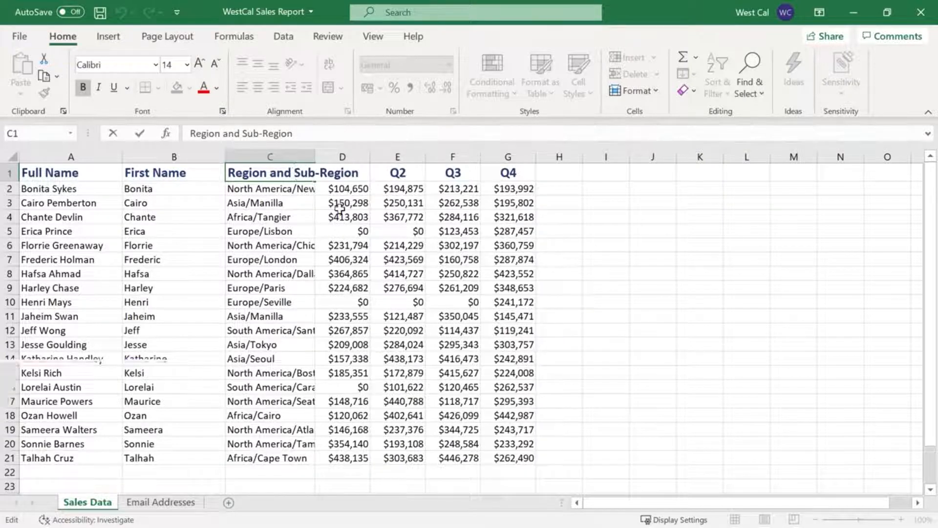
key("alt+Return")
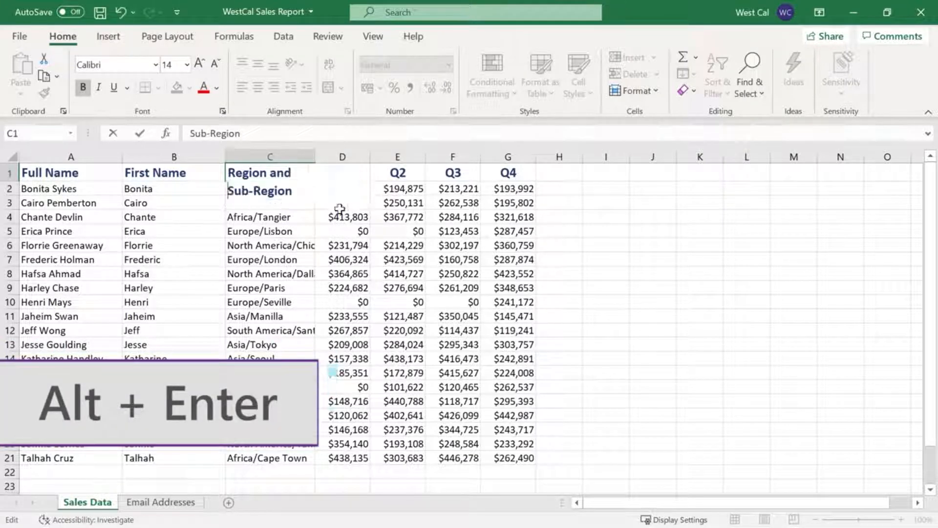
key("Return")
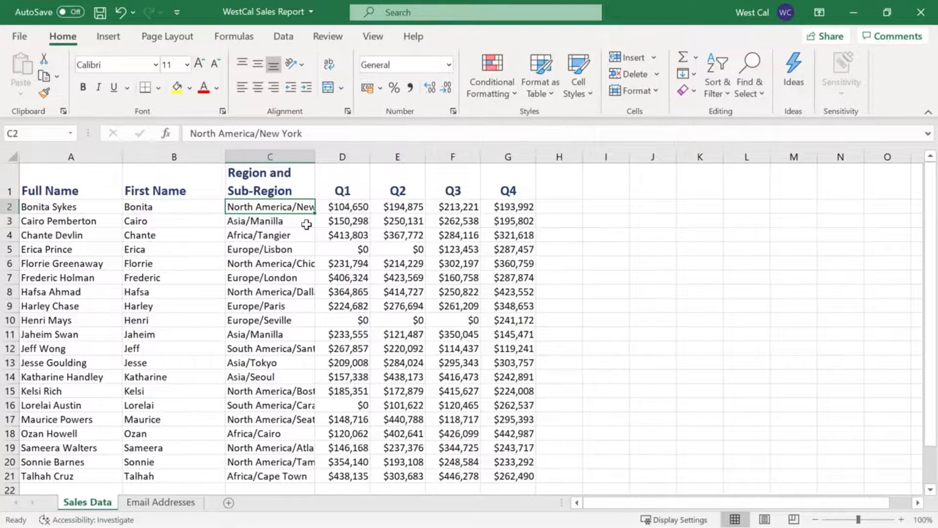
Merge and center the cells A26:C26 containing the "Template Courtesy of Microsoft.com" link
scroll(306, 224, "down", 3)
left_click_drag(279, 394, 87, 392)
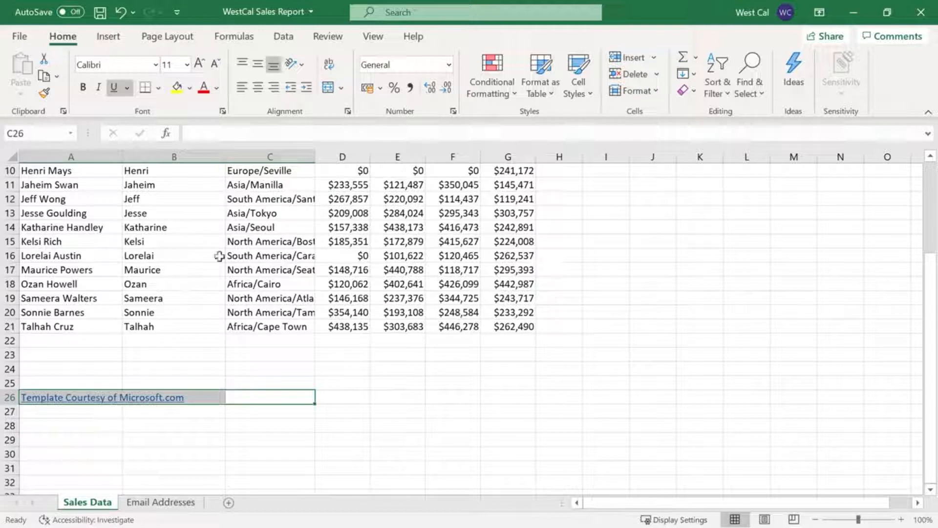
left_click(341, 88)
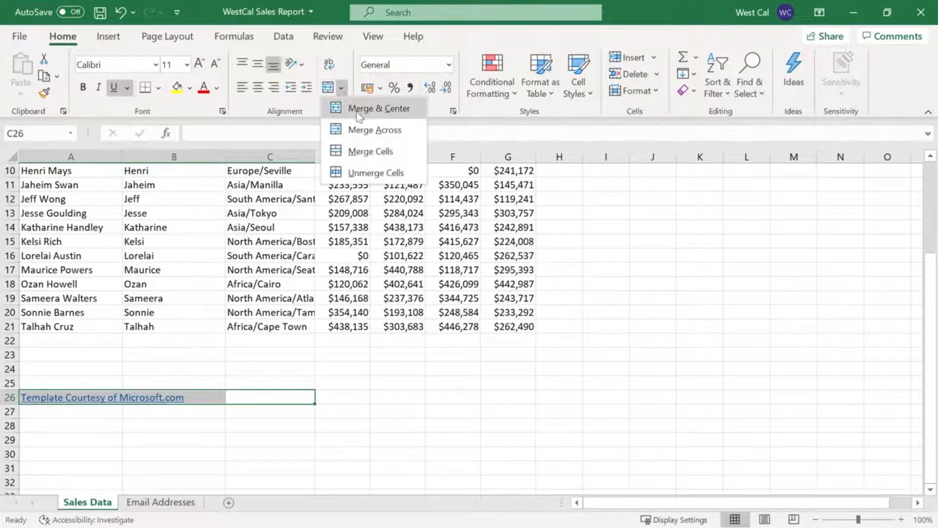
left_click(370, 106)
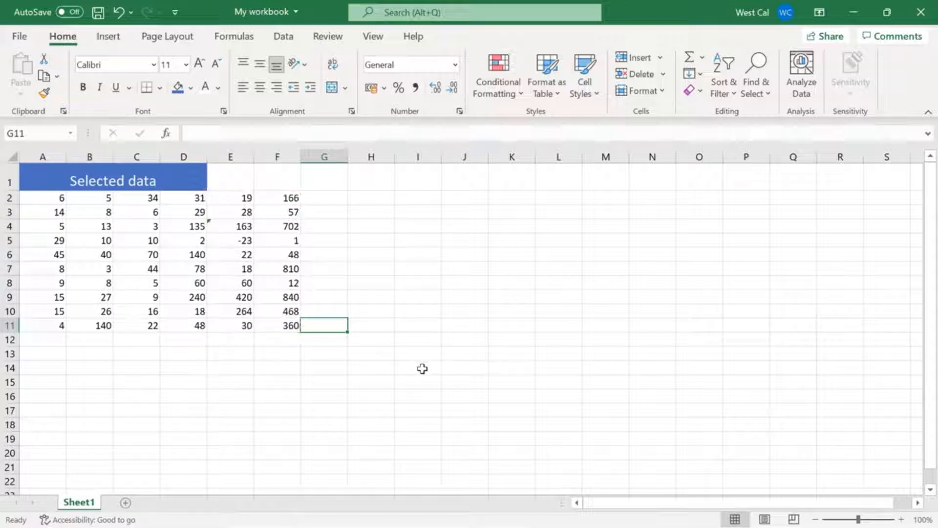
Unmerge the Selected data title in row 1 and merge and center it across A1:F1
left_click(175, 180)
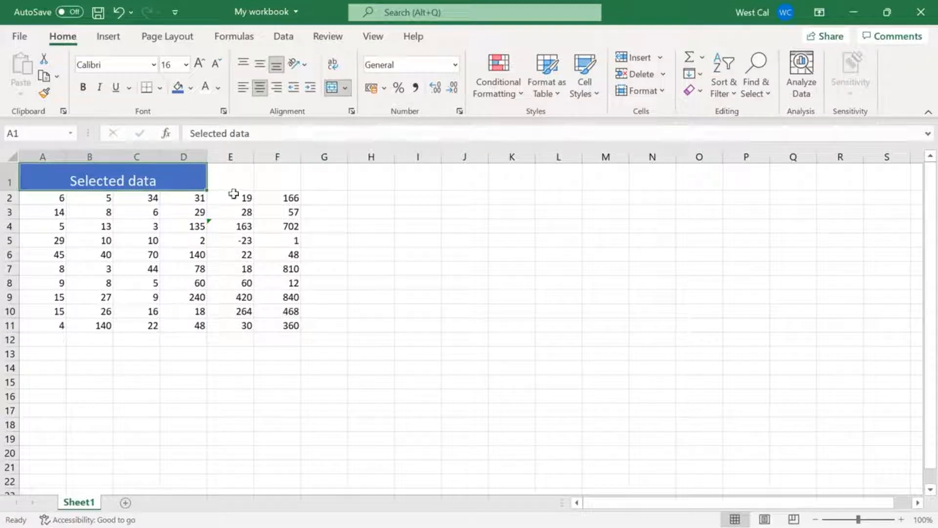
left_click(334, 93)
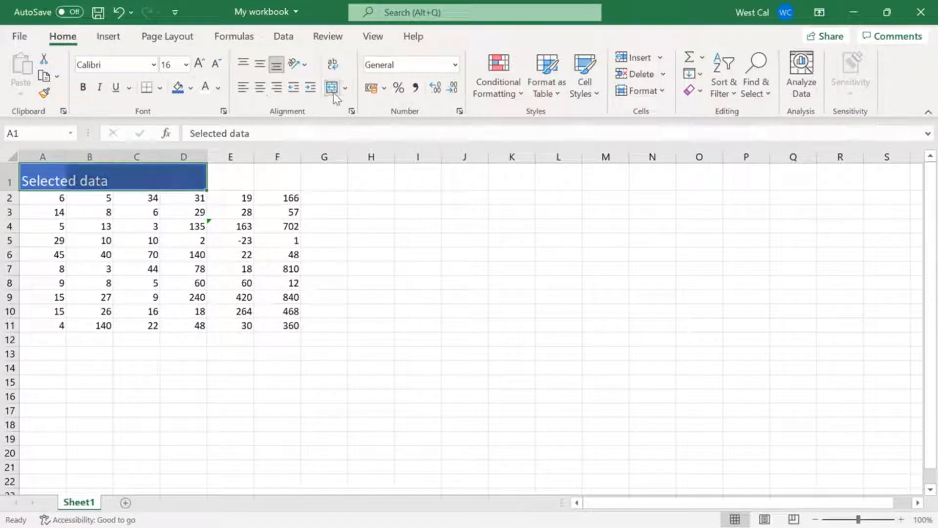
left_click(293, 183, "shift")
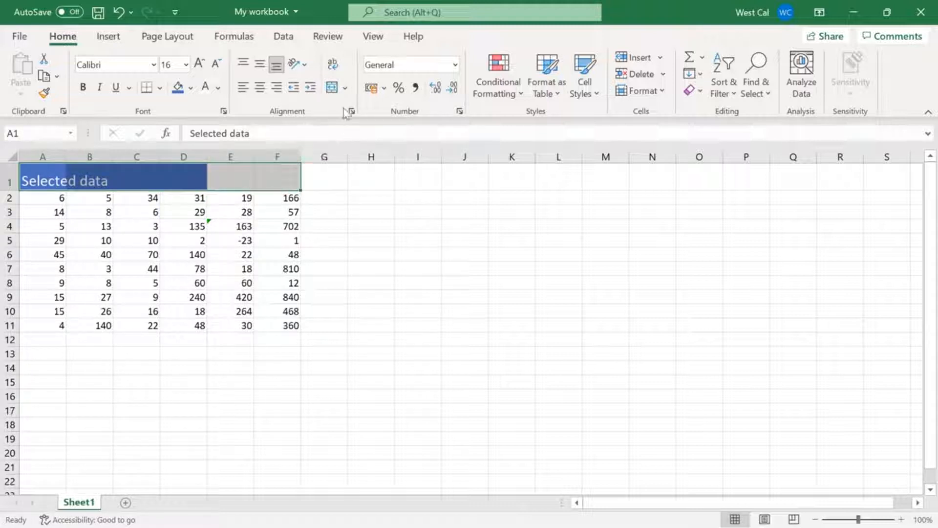
left_click(336, 94)
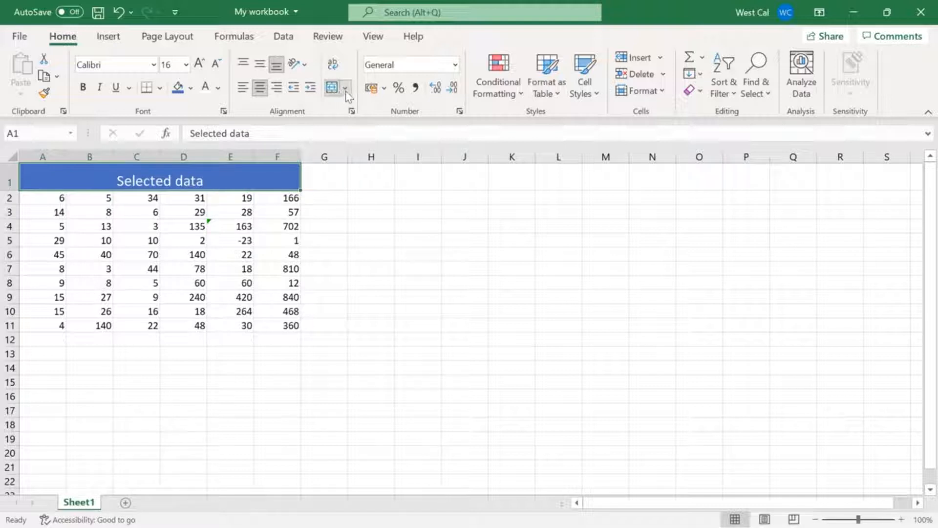
left_click(347, 88)
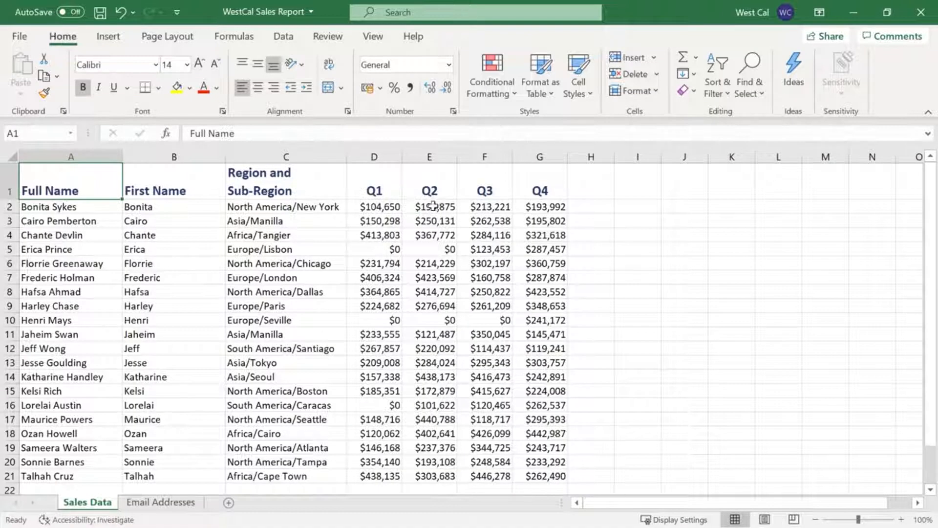
Name the header cells A1:G1 of the Sales Data sheet "Headers"
left_click(542, 191, "shift")
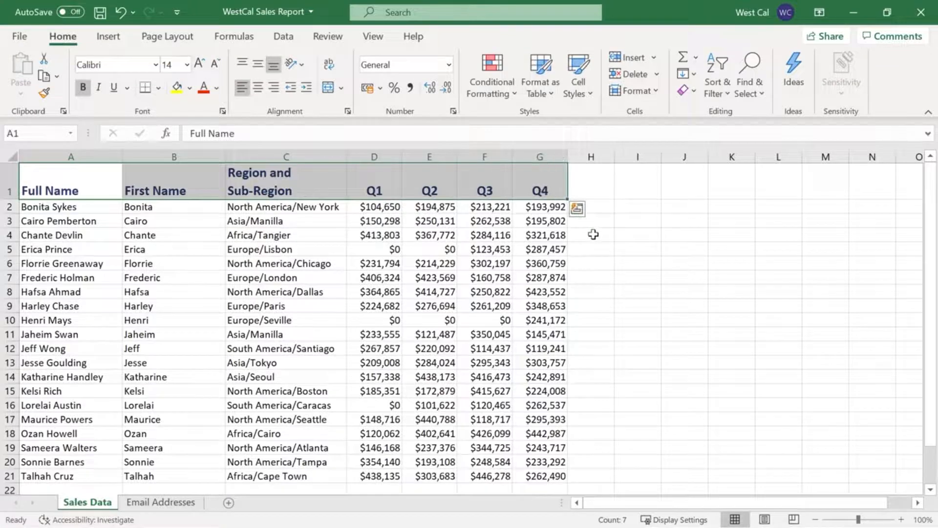
left_click(45, 135)
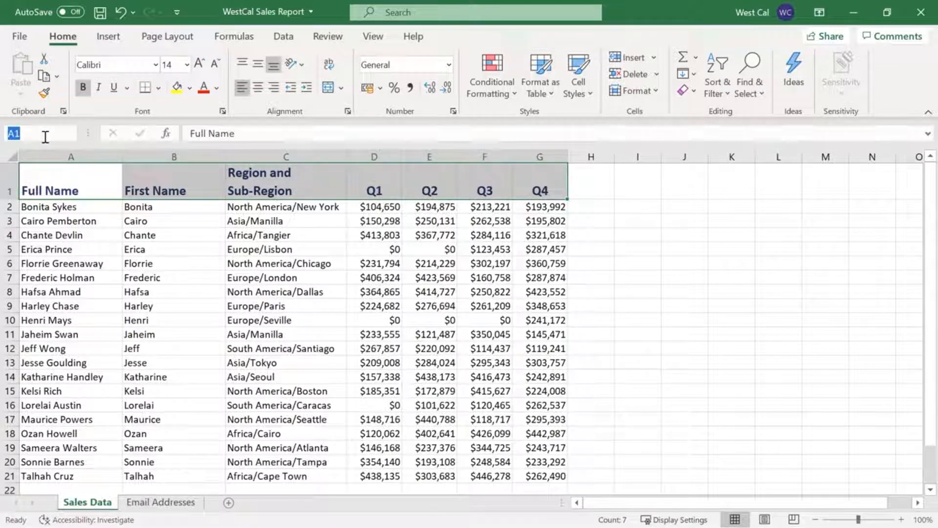
type("Headers")
key("Return")
Deselect the header row by selecting cell I8, and select the header cells again through the named range Headers
left_click(657, 291)
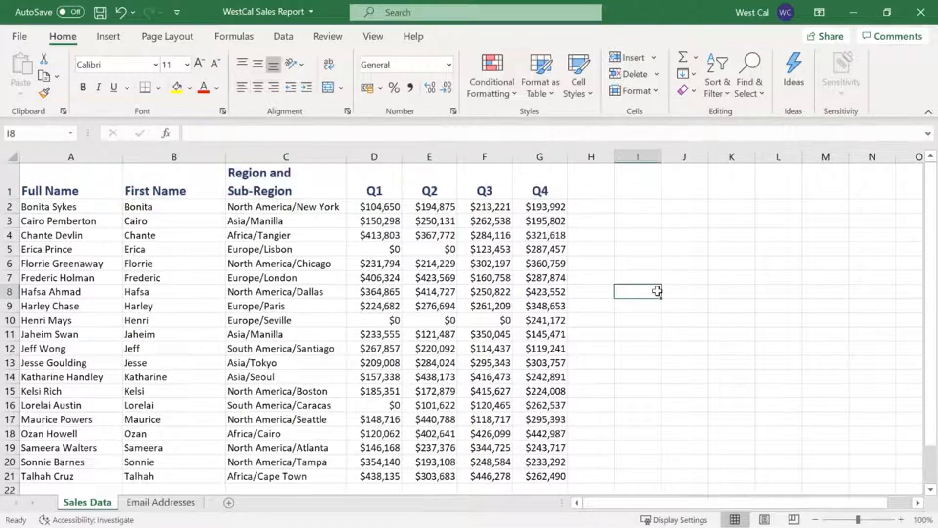
left_click(72, 135)
left_click(70, 150)
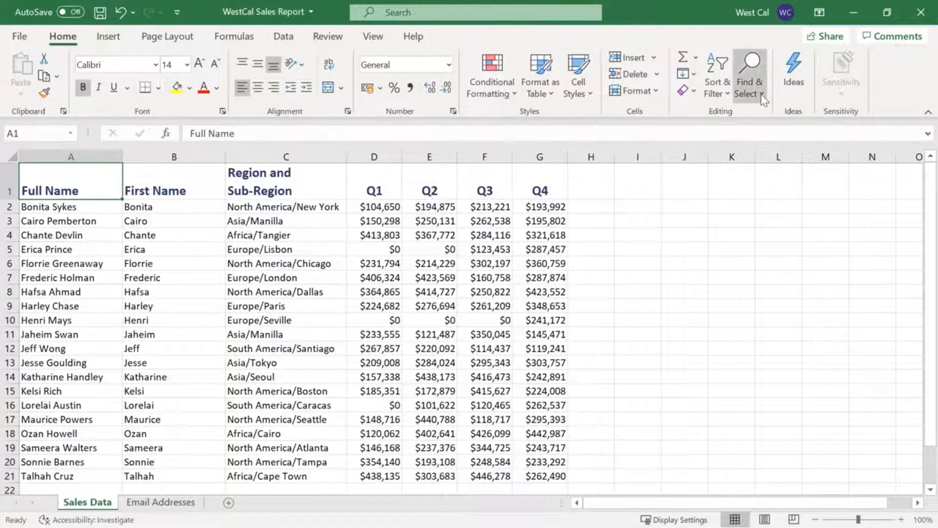
Open Find with its extended options and view the choices for searching by cell format
left_click(763, 98)
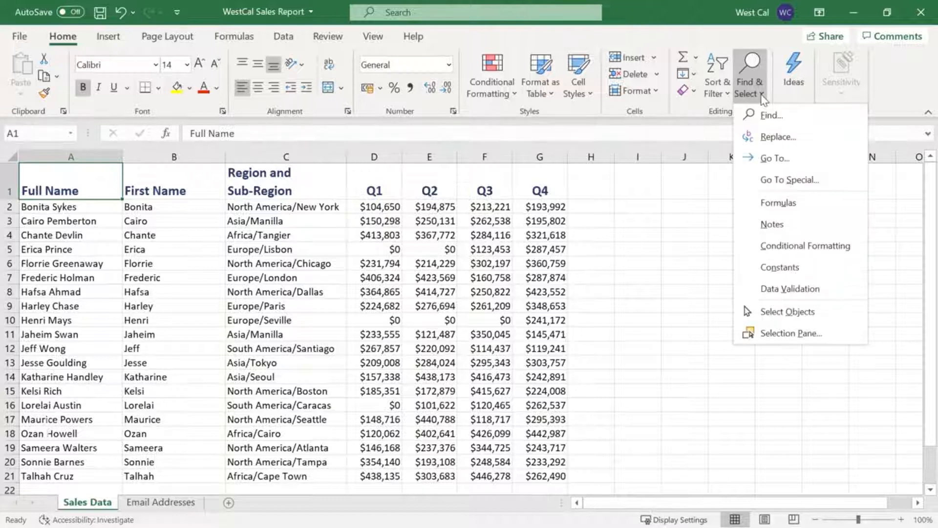
left_click(795, 116)
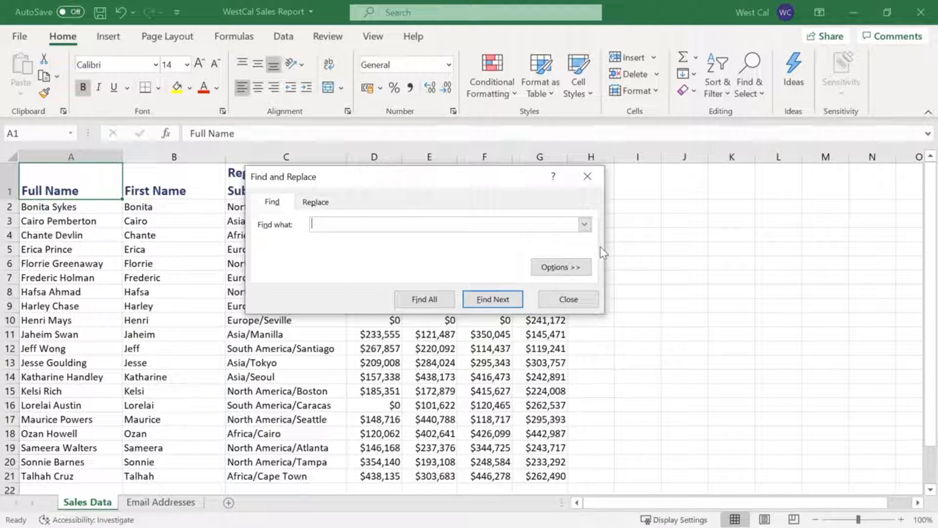
left_click(560, 267)
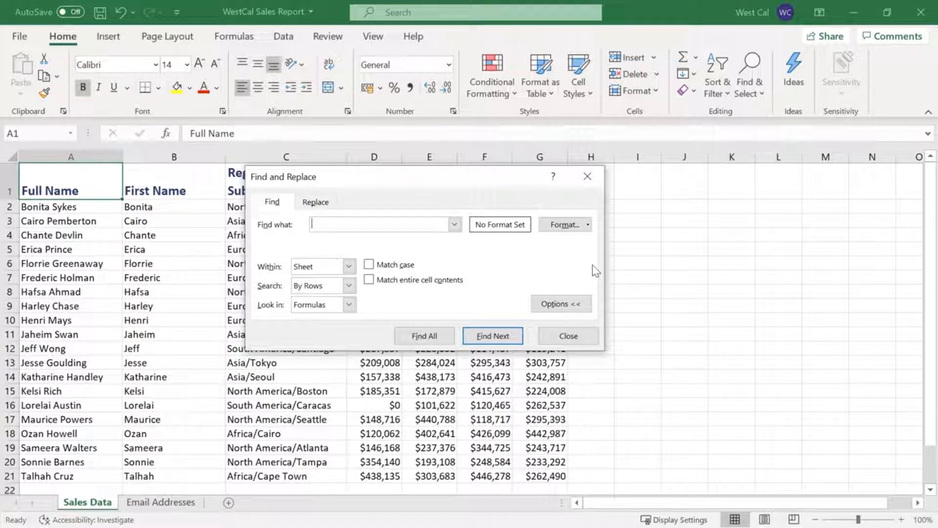
left_click(589, 225)
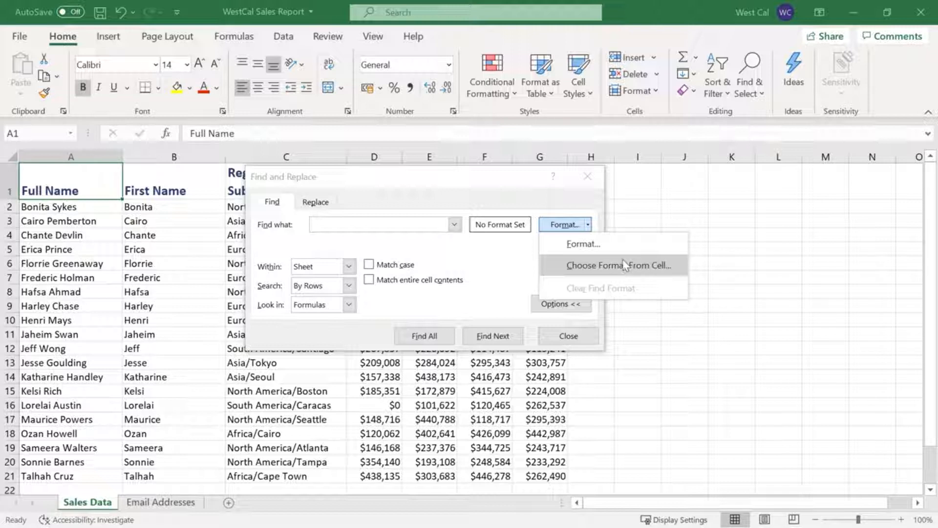
left_click(590, 226)
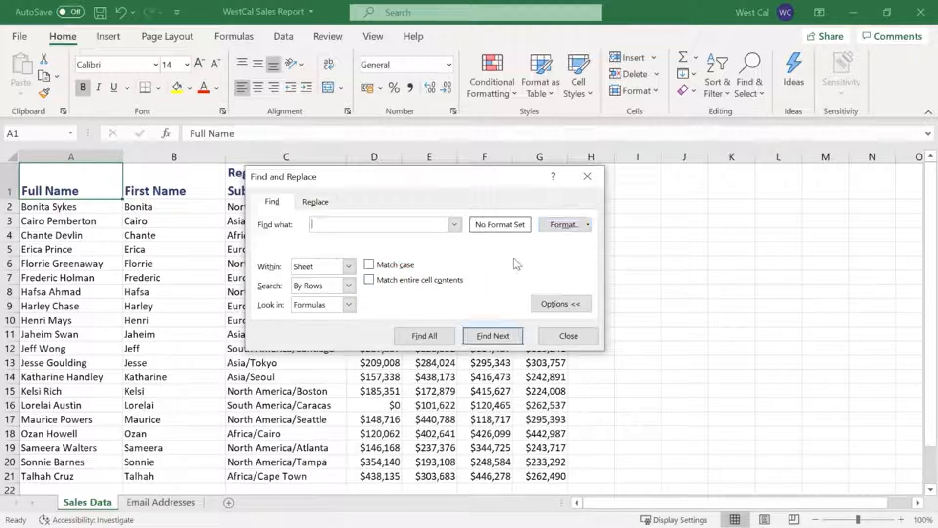
Find all occurrences of "name" in the sheet and replace them all with "title"
left_click(322, 205)
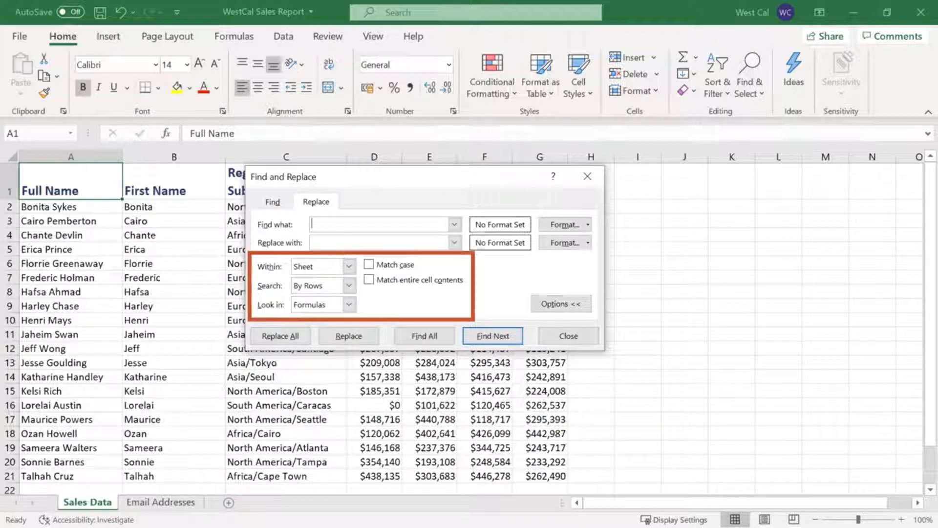
type("name")
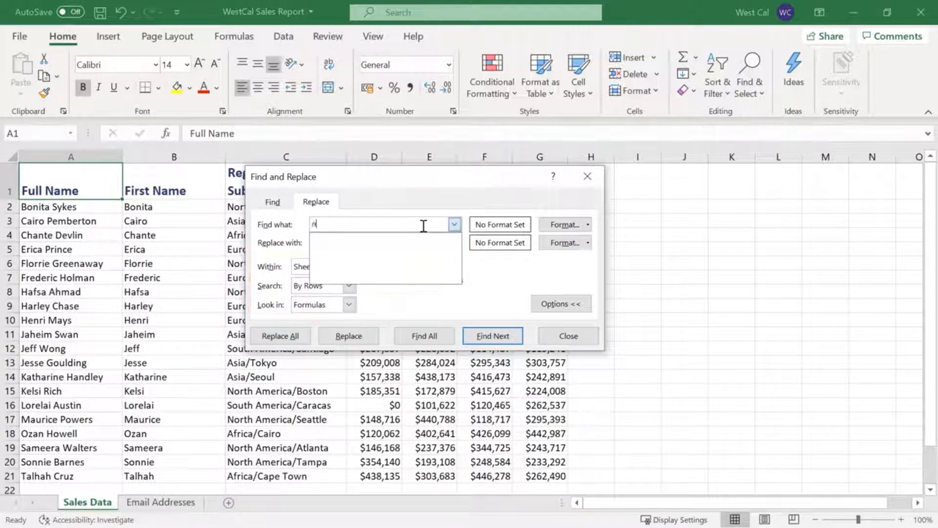
left_click(420, 242)
type("title")
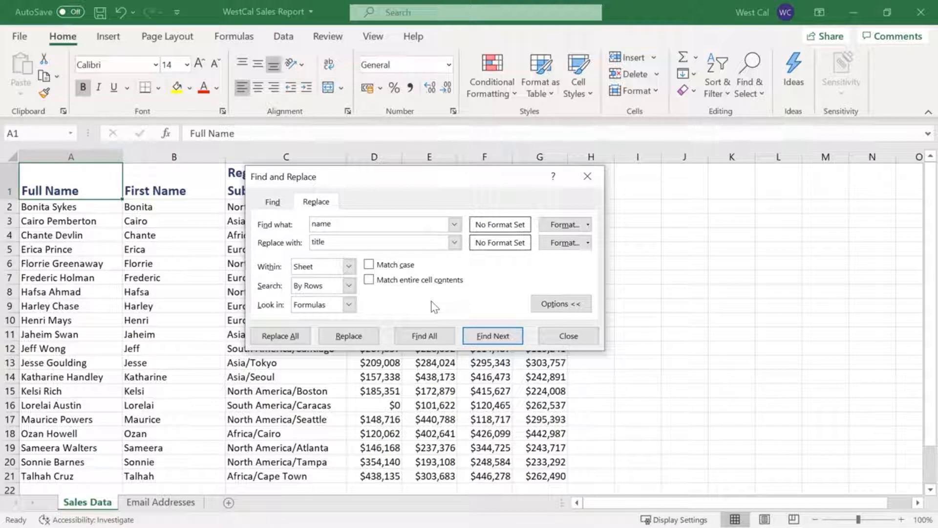
left_click(447, 337)
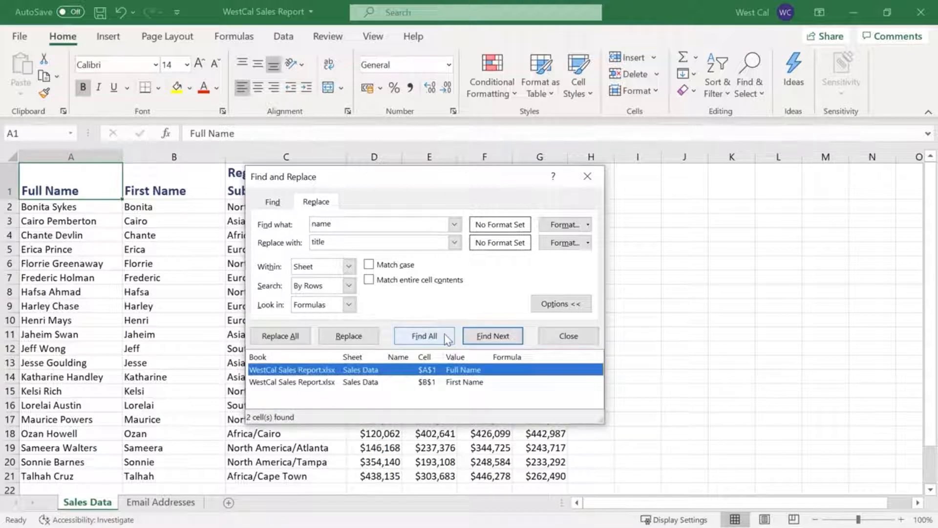
left_click(298, 336)
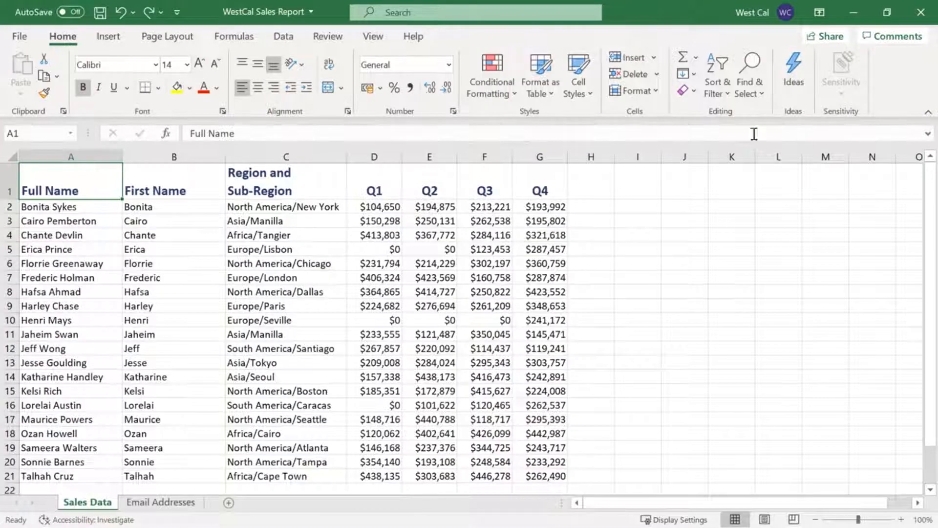
Open Go To, choose the named range Headers as the reference and open the special selection options
left_click(762, 98)
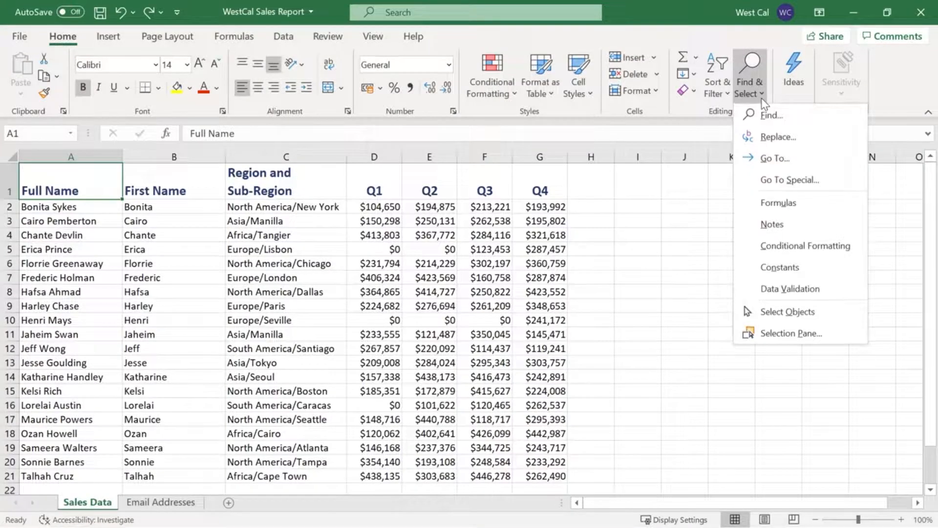
left_click(821, 160)
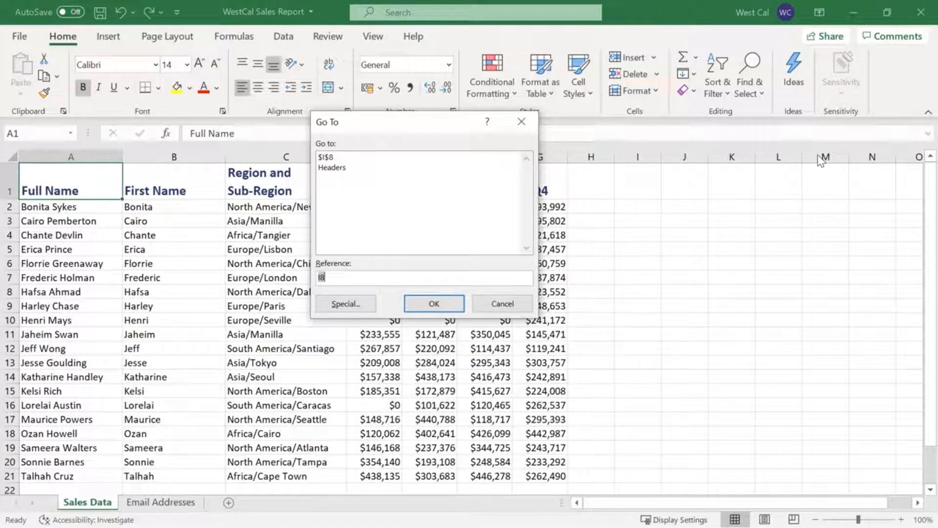
left_click(405, 168)
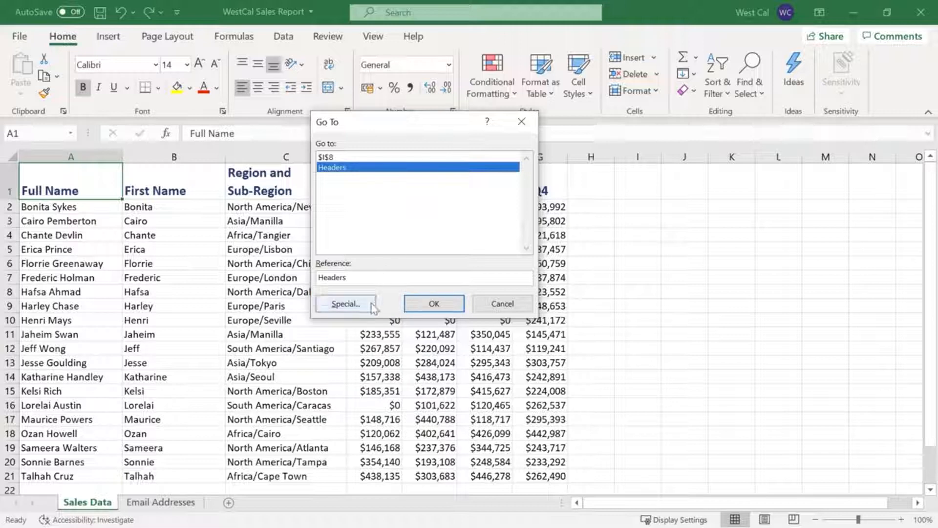
left_click(345, 304)
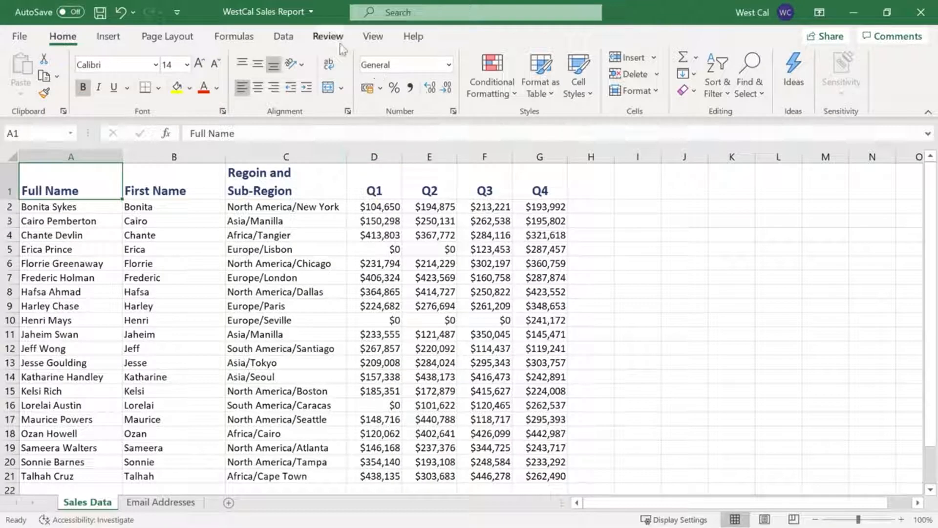
Start a spelling check of the Sales Data sheet and view the available dictionary languages
left_click(328, 36)
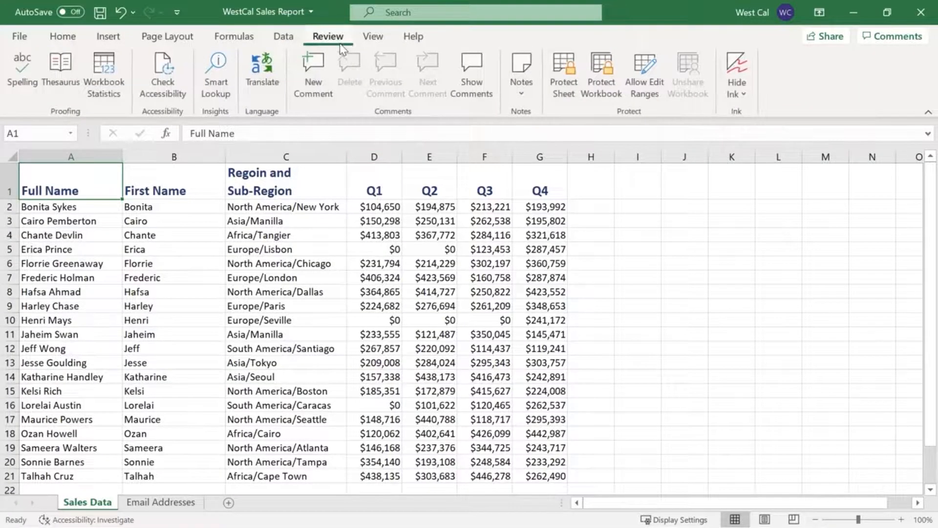
left_click(23, 96)
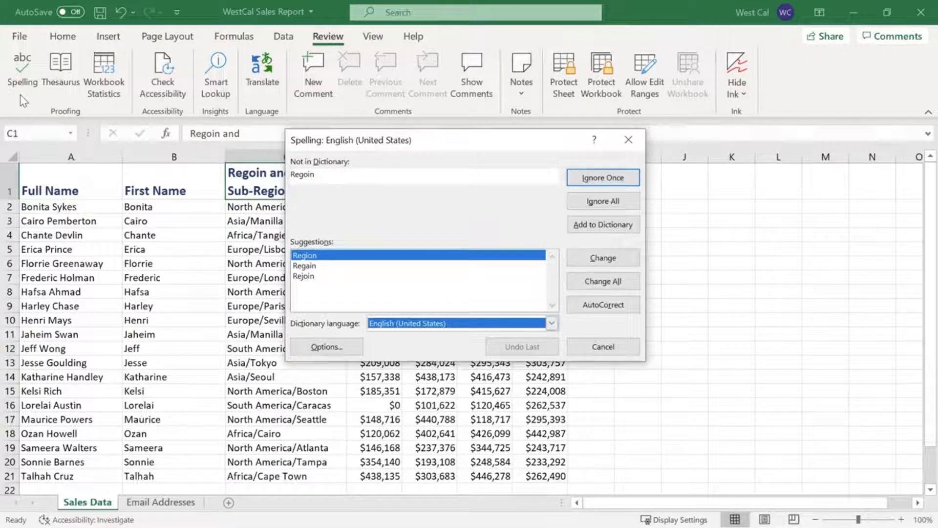
left_click(552, 323)
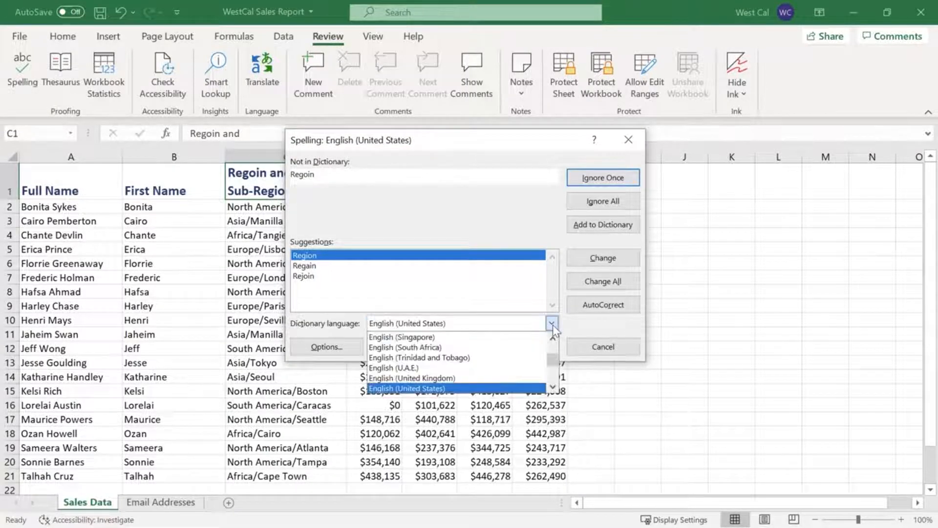
left_click(553, 324)
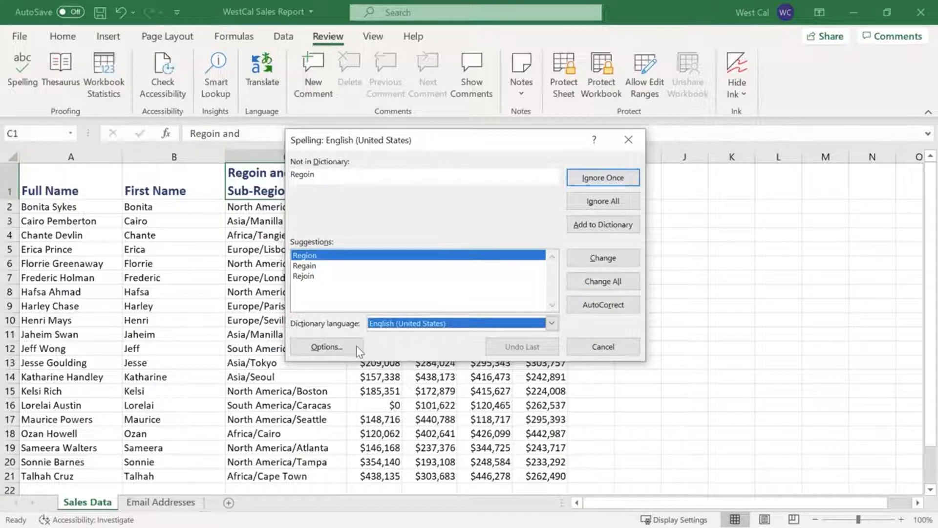
View the proofing options of the spelling check, leave them without changes and cancel the check
left_click(326, 347)
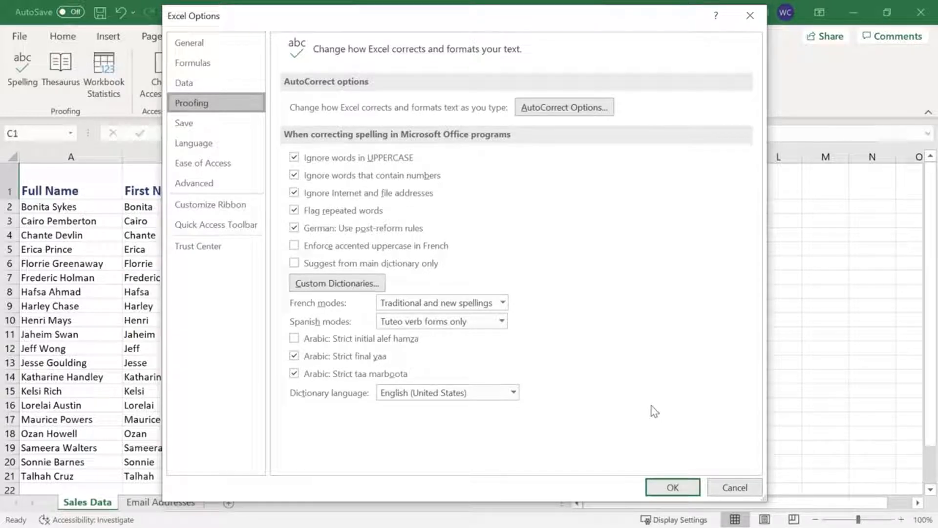
left_click(735, 487)
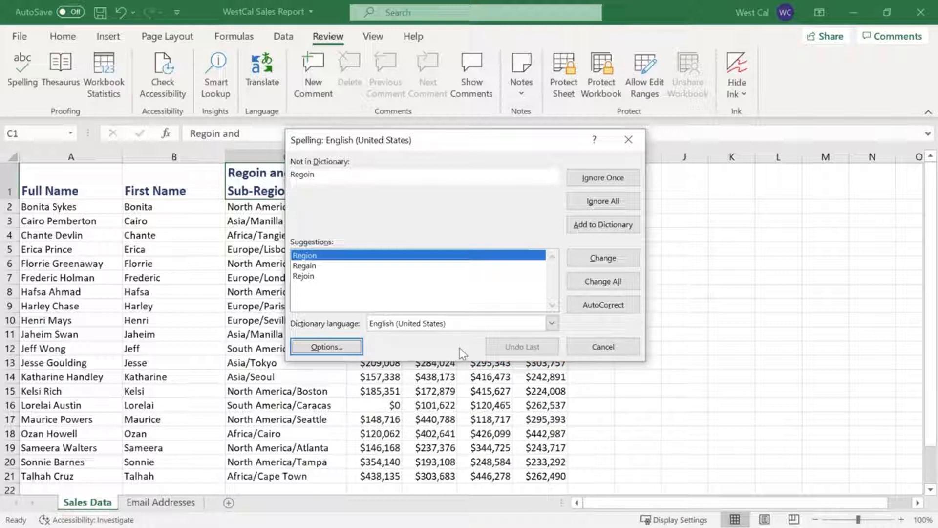
left_click(594, 348)
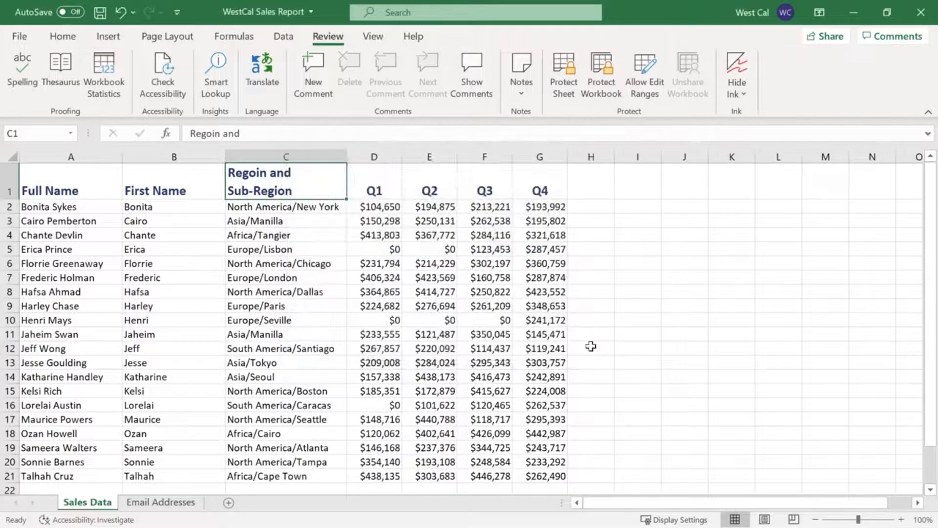
Run the spelling check from cell C1 and decline to continue checking at the beginning of the sheet
key("F7")
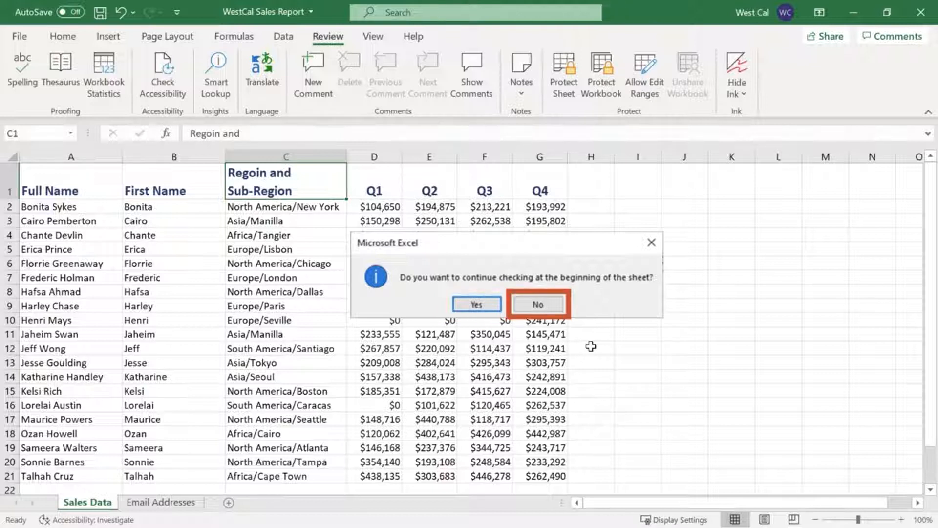
key("n")
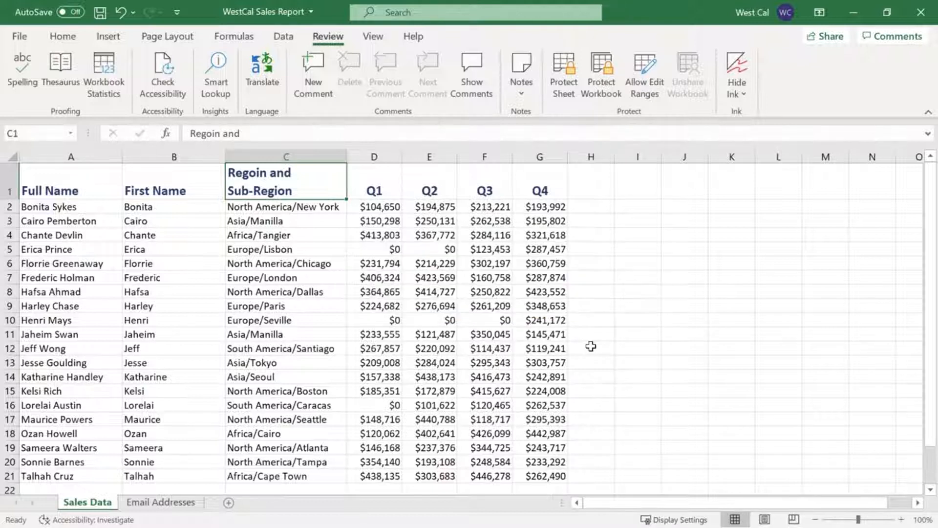
Group the Sales Data and Email Addresses sheets, ungroup them again and return to Sales Data
key("shift")
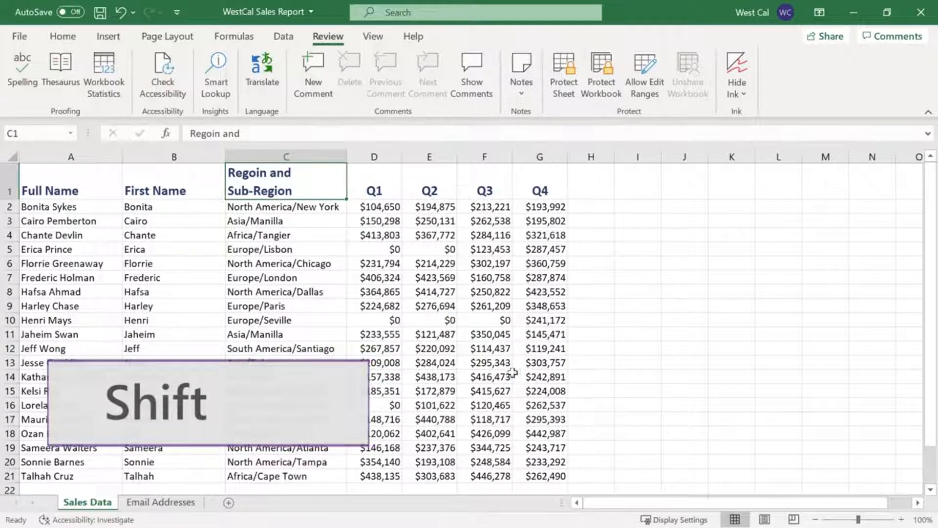
left_click(172, 503, "shift")
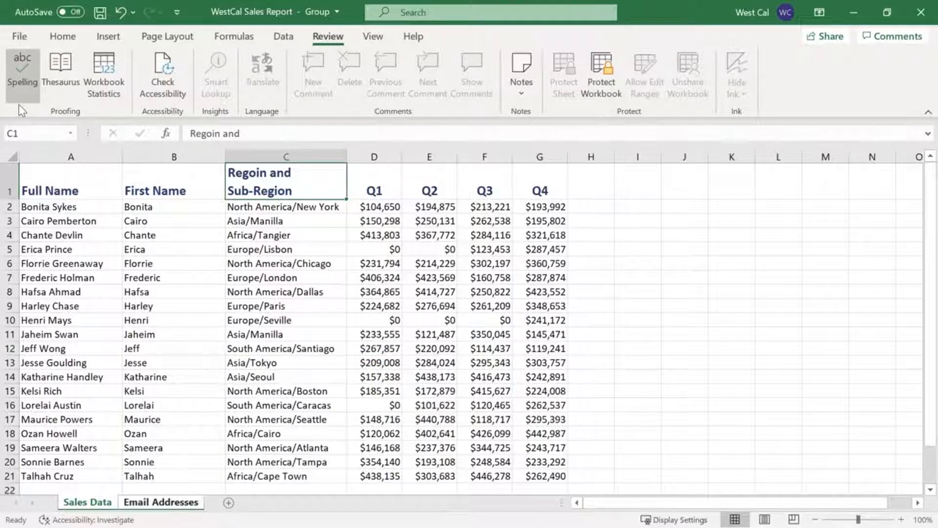
left_click(160, 503)
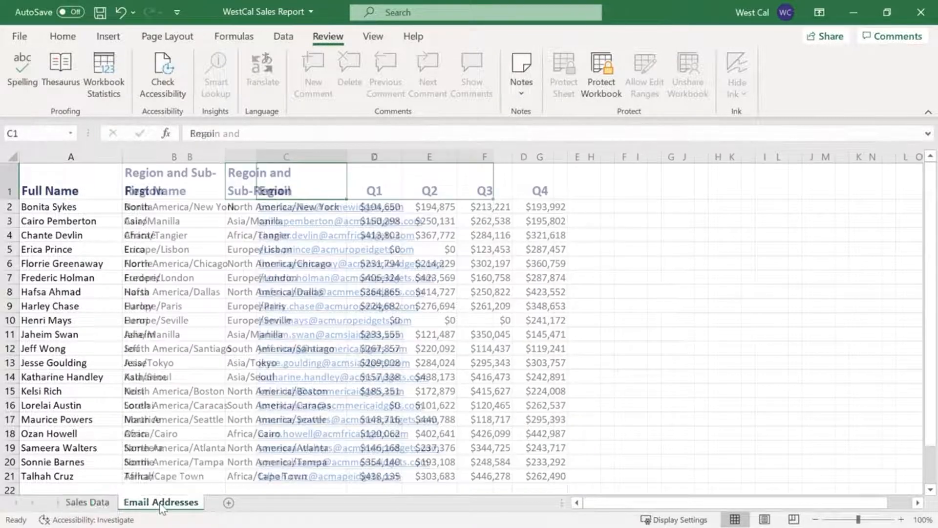
left_click(100, 504)
Select all sheets, spell-check them, correct "Regoin" to "Region" in cell C1 and close the check
right_click(102, 504)
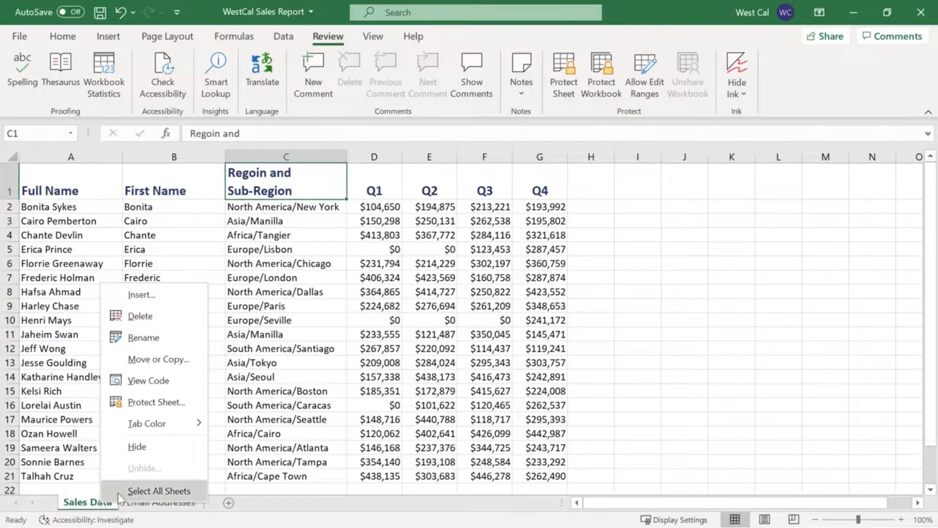
left_click(120, 491)
left_click(22, 68)
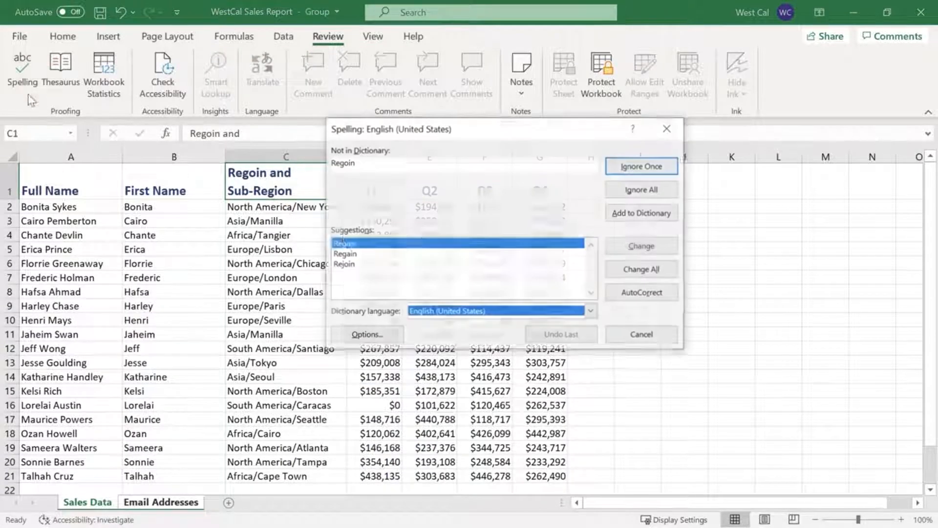
left_click(668, 249)
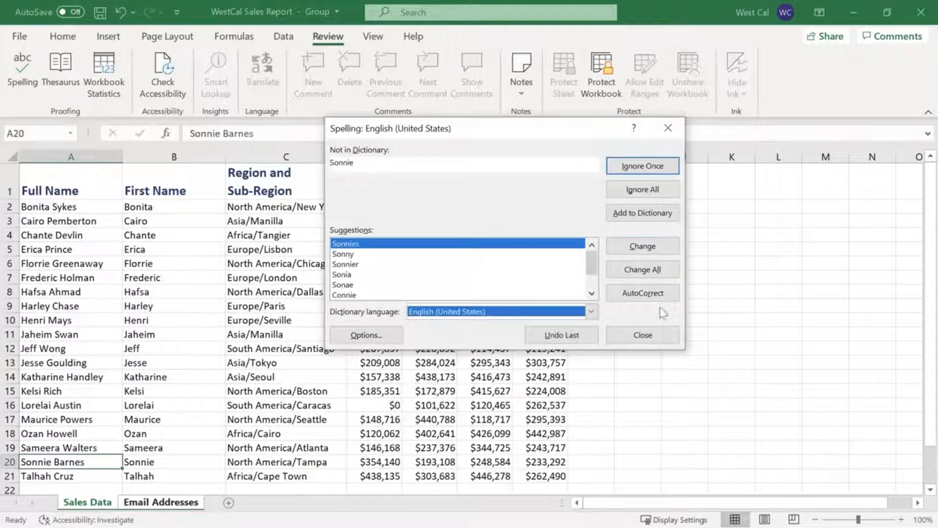
left_click(643, 335)
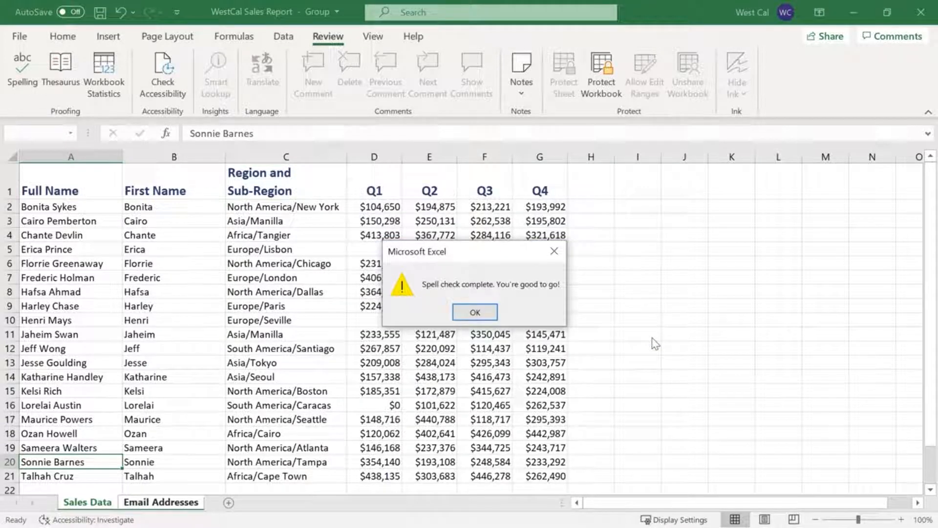
left_click(494, 312)
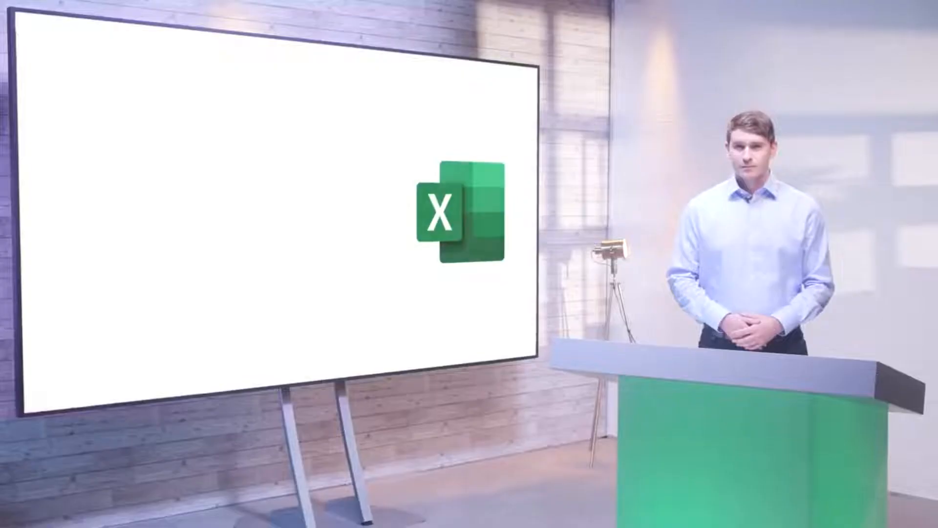
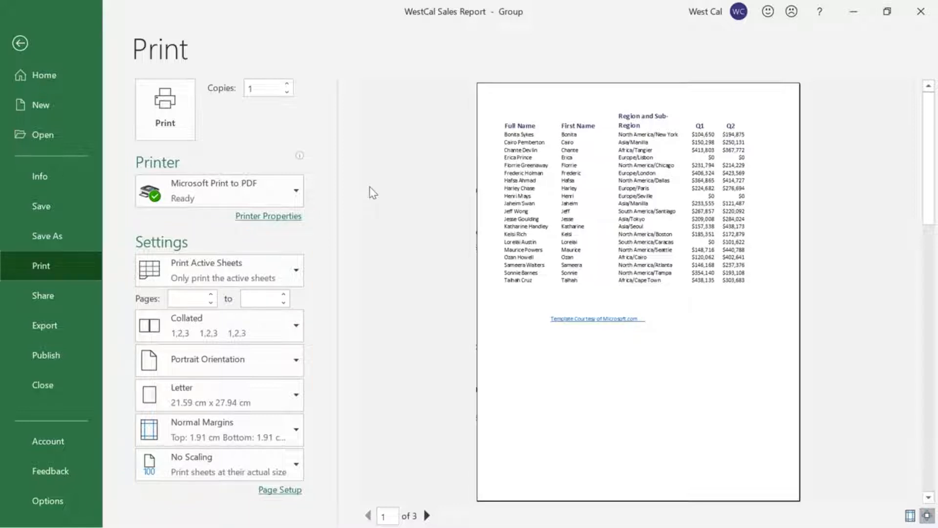
View the choices for which sheets to print and open the page setup from the print settings
left_click(297, 275)
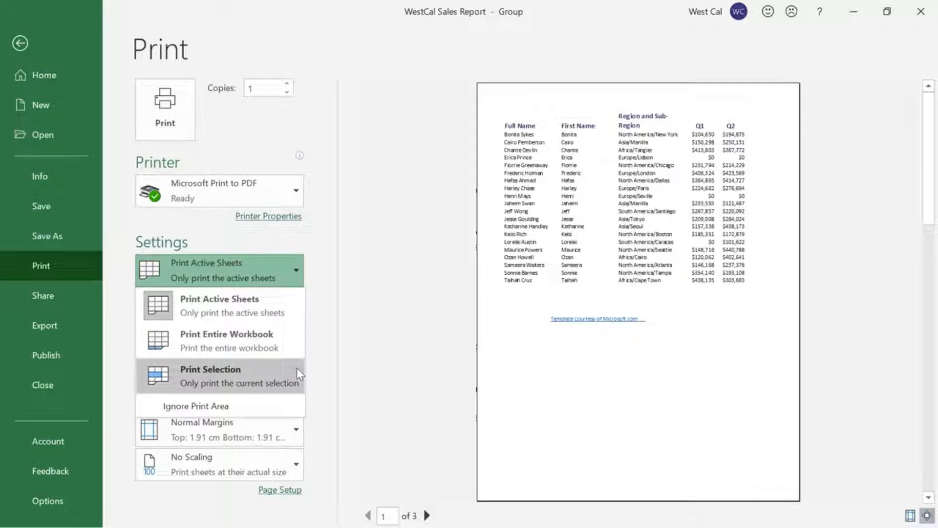
left_click(314, 283)
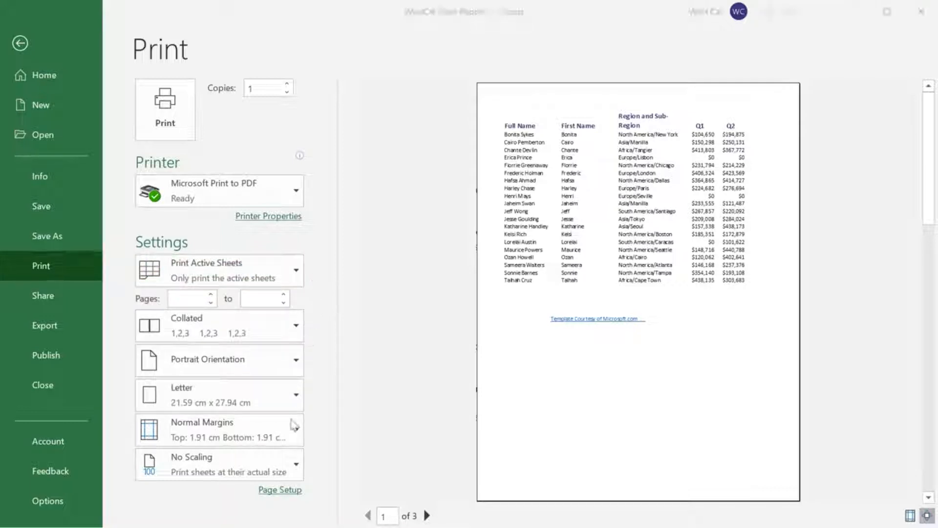
left_click(280, 490)
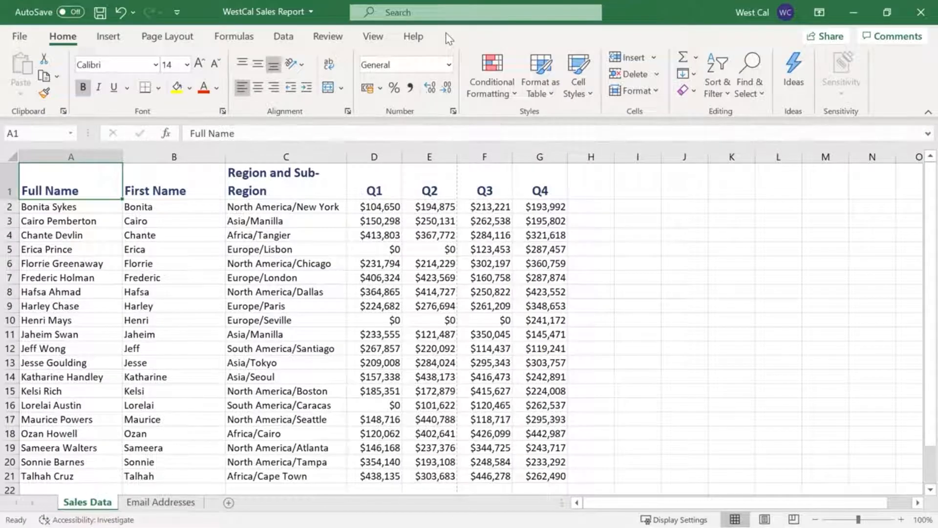
View the Sales Data sheet in Page Layout view and Page Break Preview, and return to Normal view
left_click(375, 43)
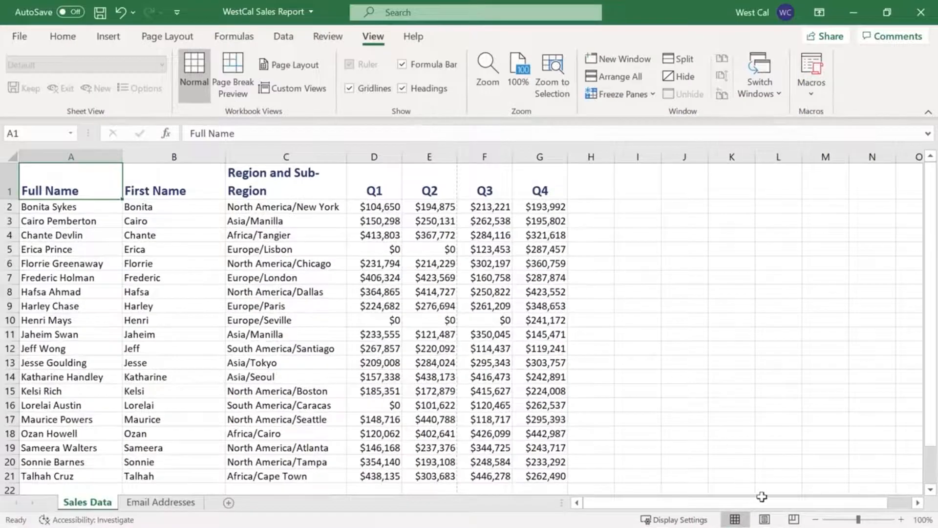
left_click(765, 519)
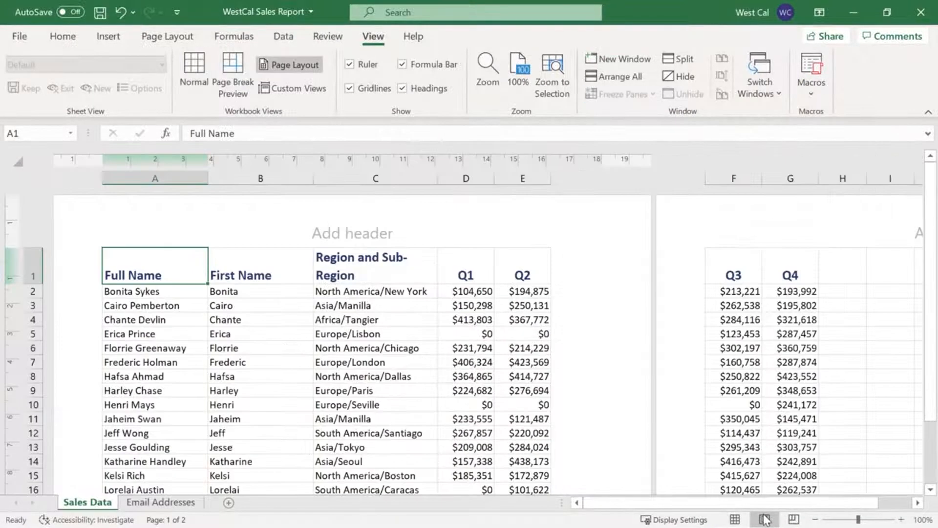
left_click(794, 520)
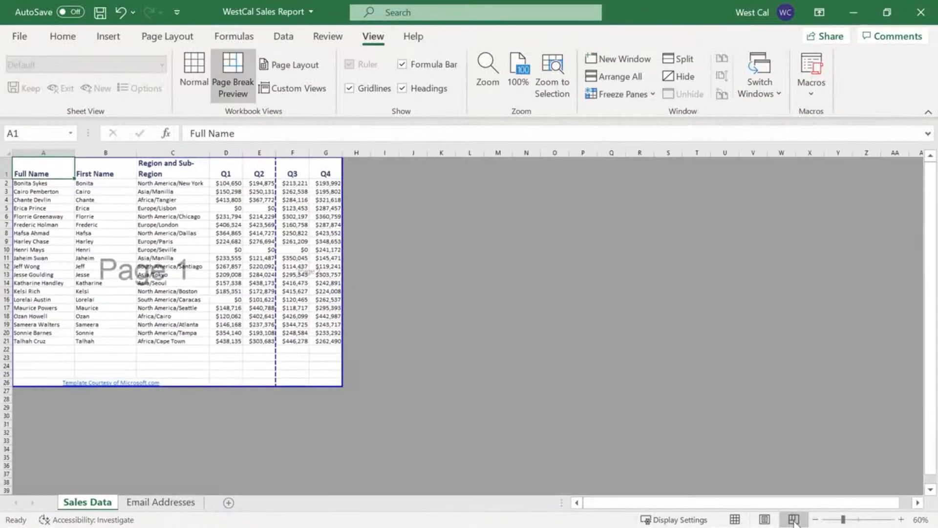
left_click(735, 520)
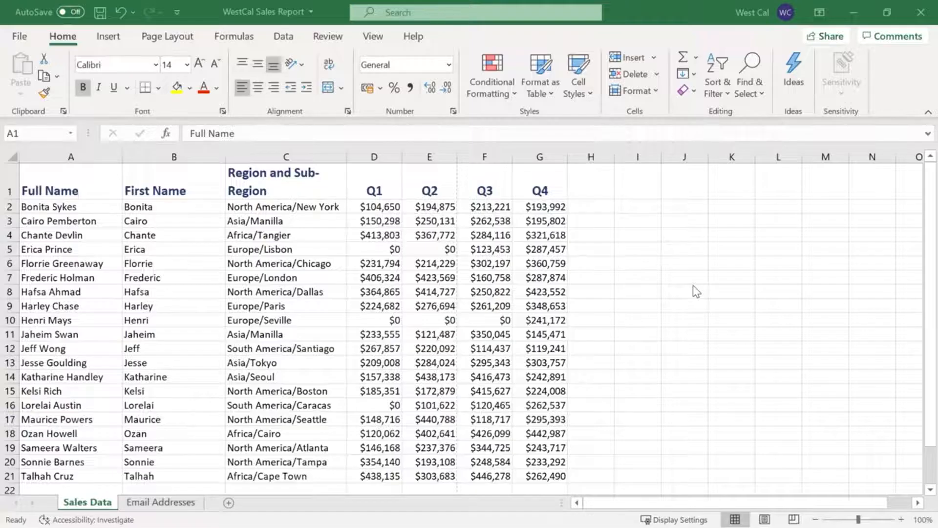
Set the Sales Data sheet's header to "WestCal Sales Report" and its footer to "Page 1" in the page setup
left_click(162, 40)
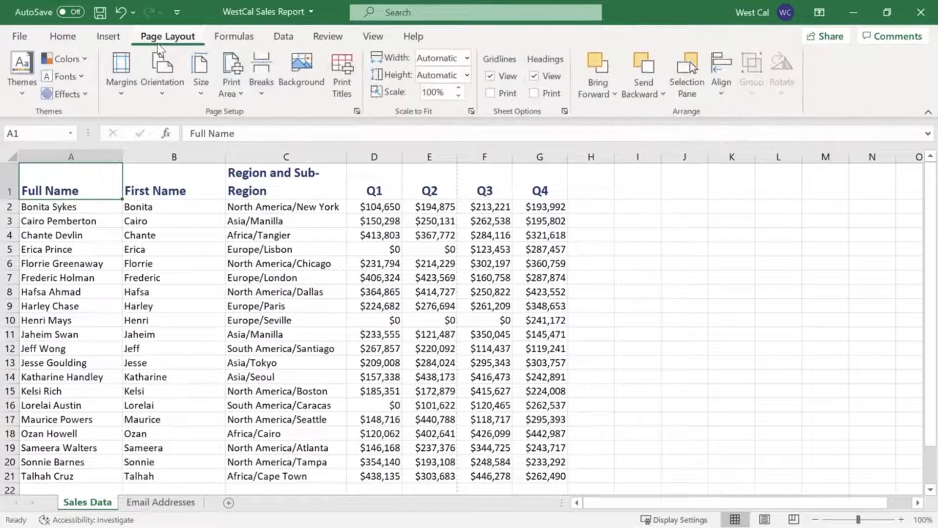
left_click(357, 114)
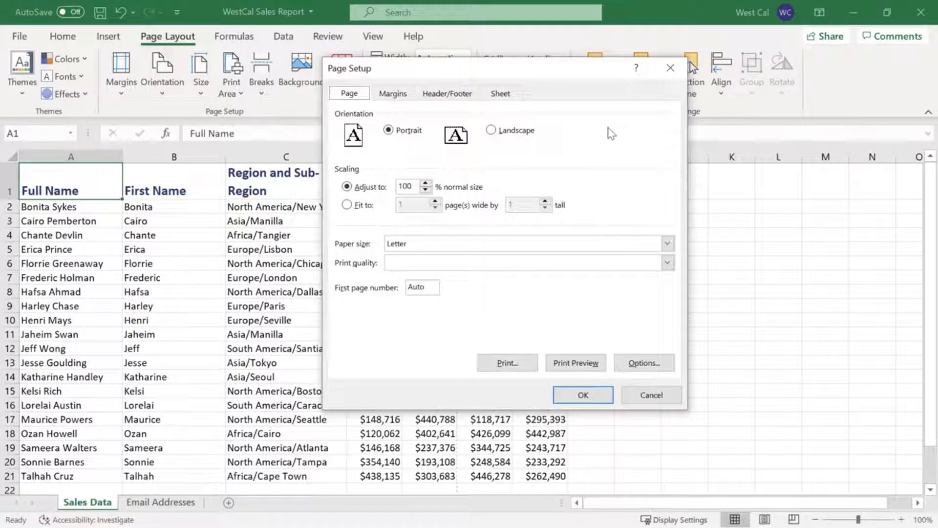
left_click(466, 102)
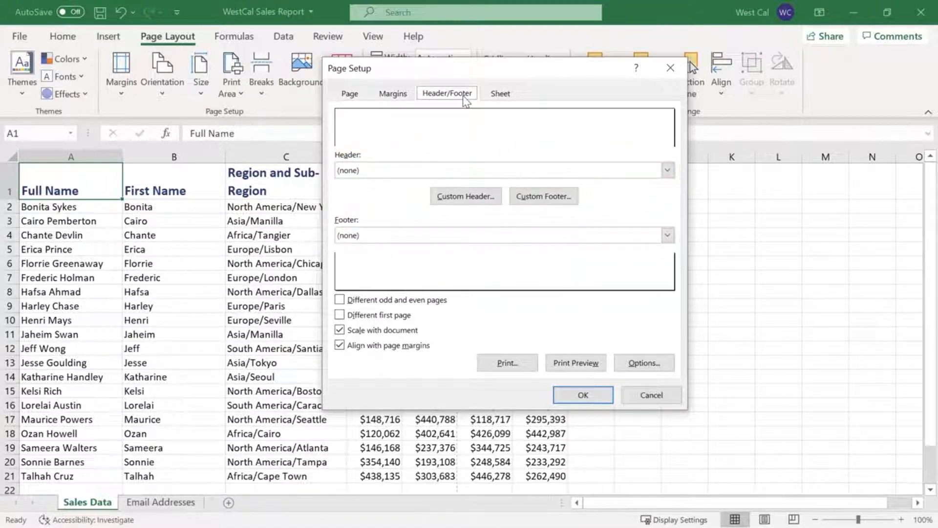
left_click(667, 170)
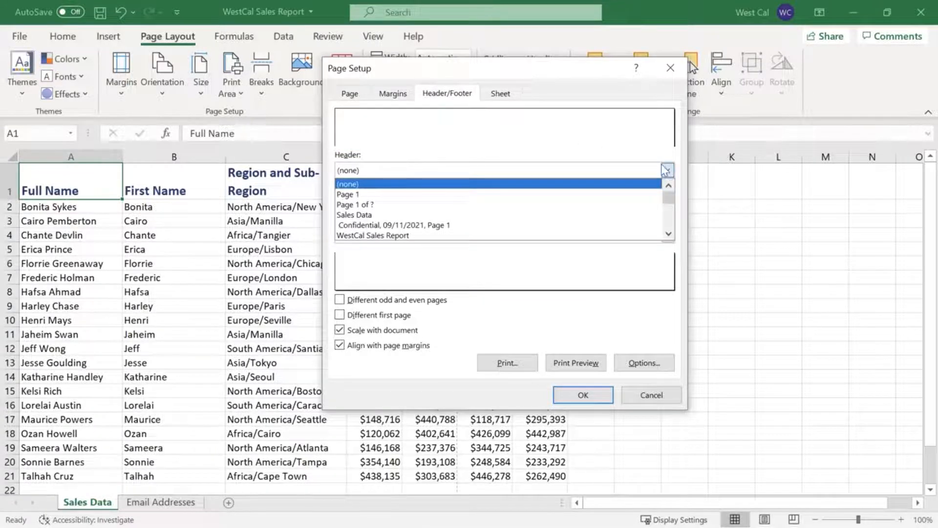
left_click(573, 237)
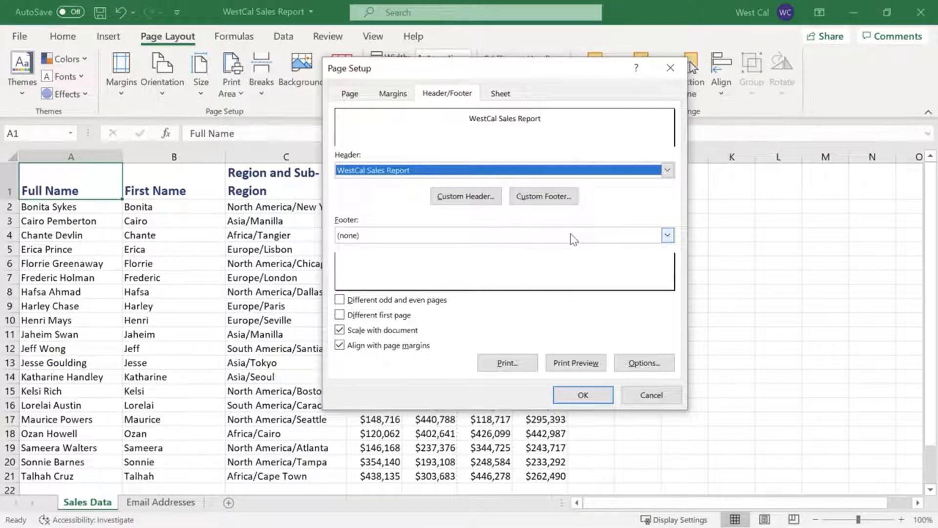
left_click(668, 236)
left_click(645, 257)
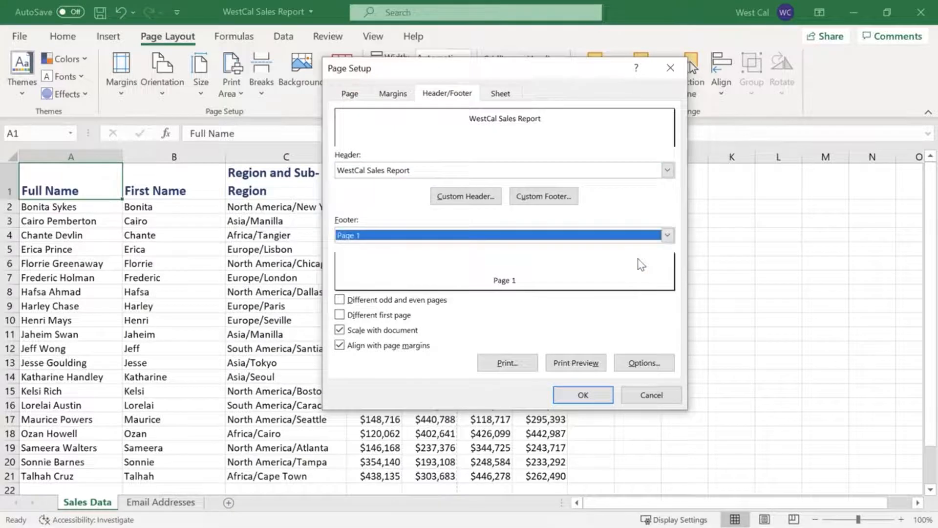
left_click(589, 396)
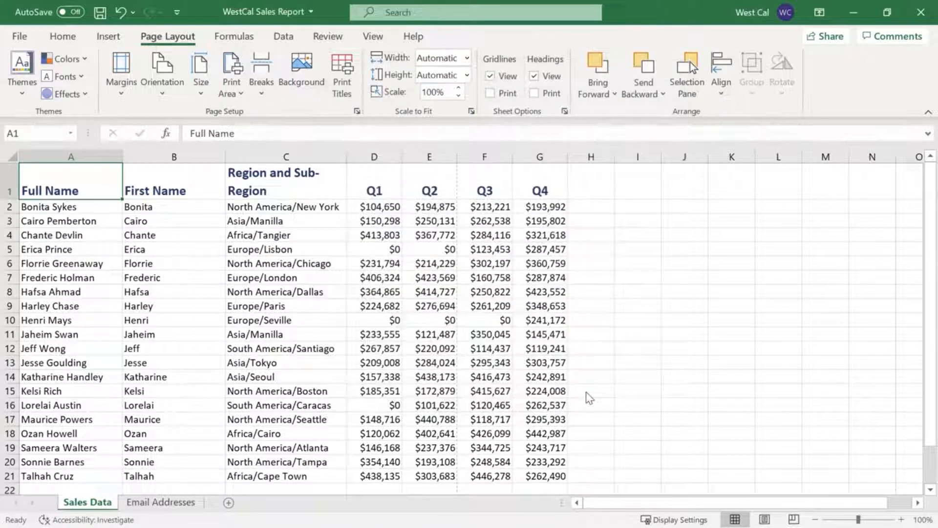
Reopen the header and footer settings of the page setup and view the custom header options
left_click(357, 112)
left_click(444, 94)
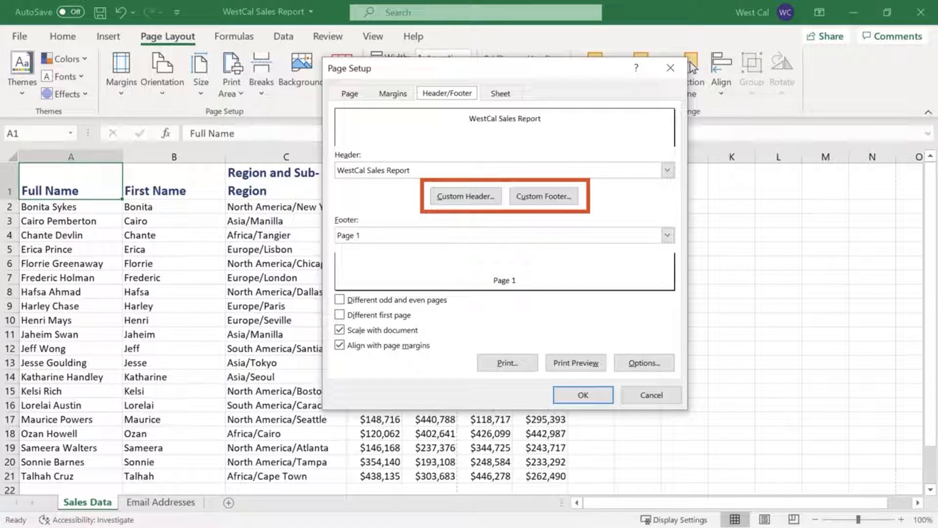
left_click(473, 203)
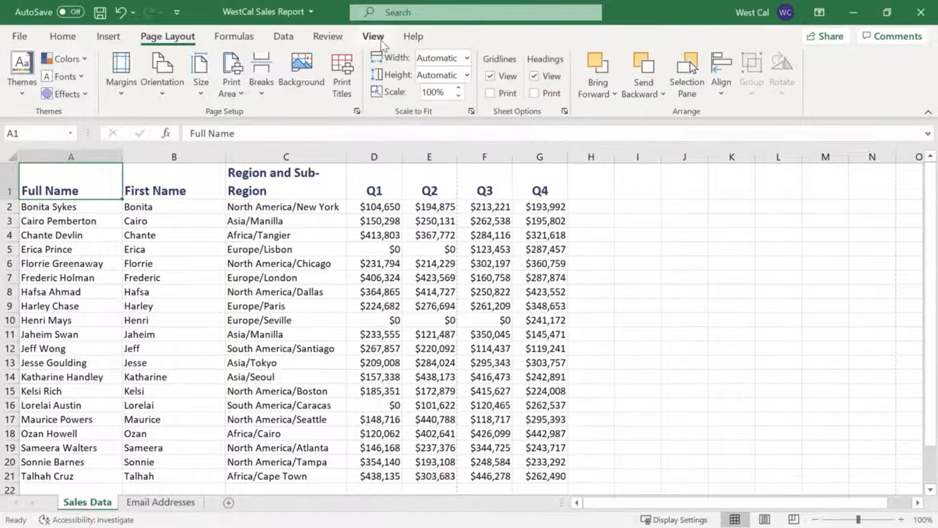
Check the sheet's header in Page Layout view and return to Normal view
left_click(376, 38)
left_click(317, 68)
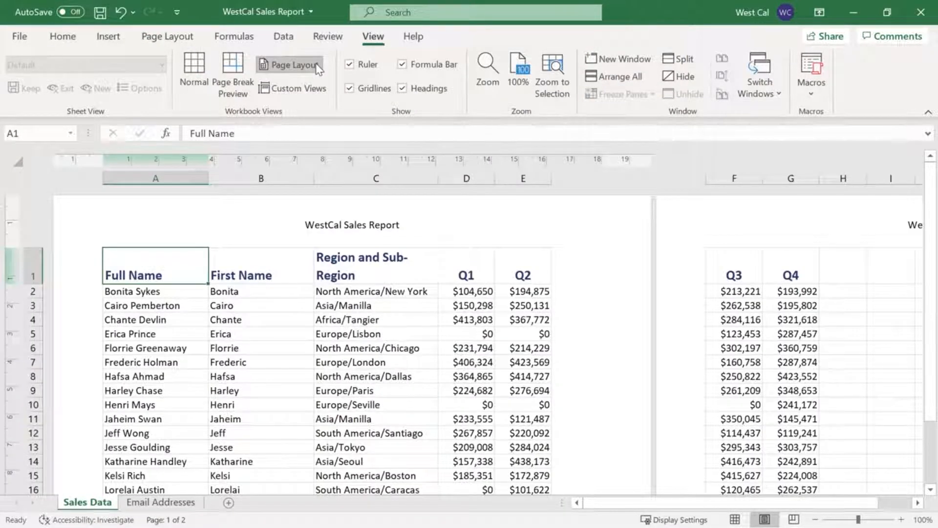
left_click(205, 61)
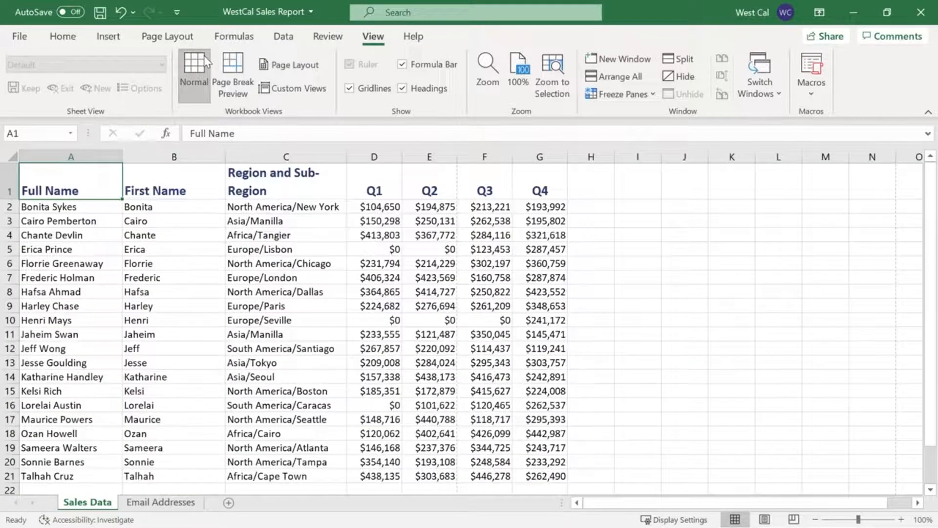
View the preset and custom page margins and accept the custom margin settings
left_click(182, 39)
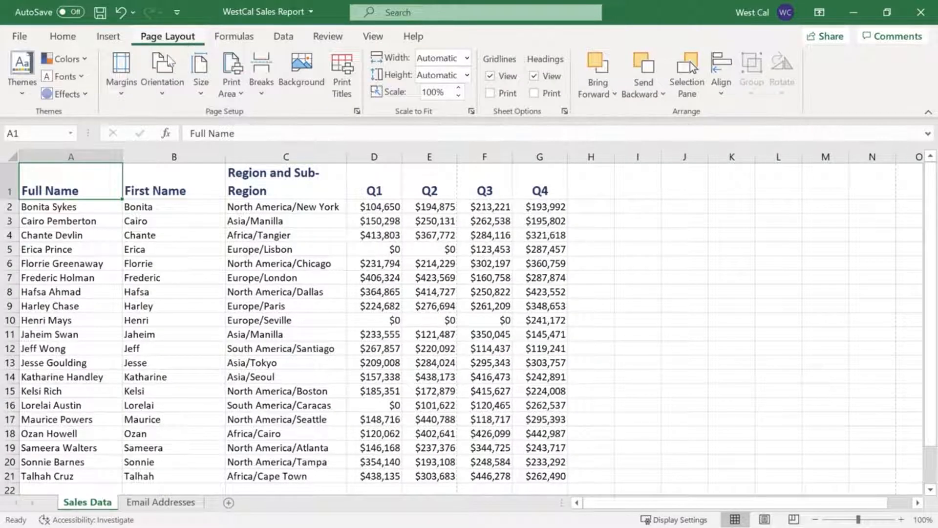
left_click(123, 96)
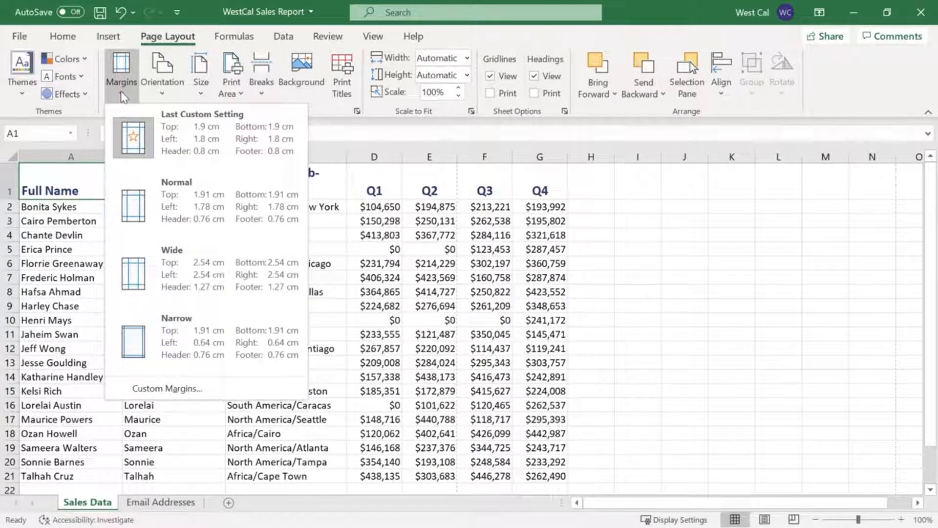
left_click(124, 385)
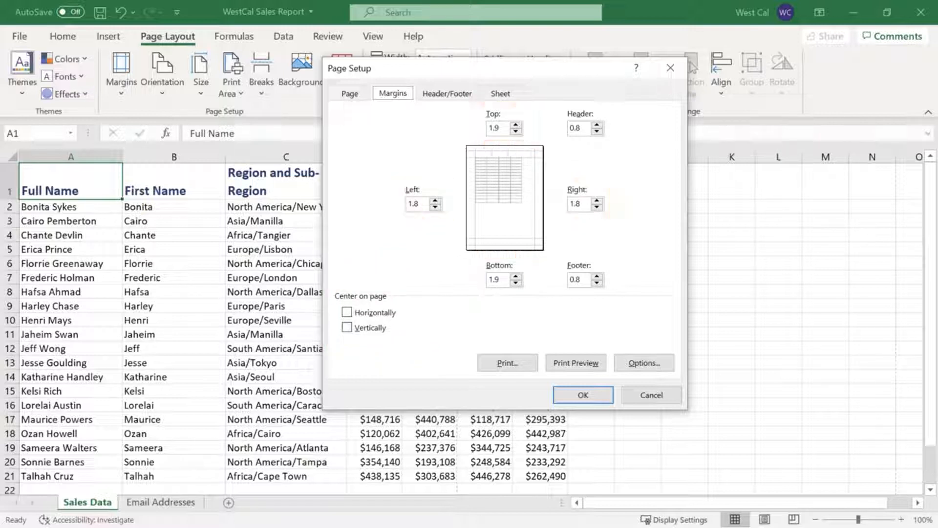
left_click(573, 397)
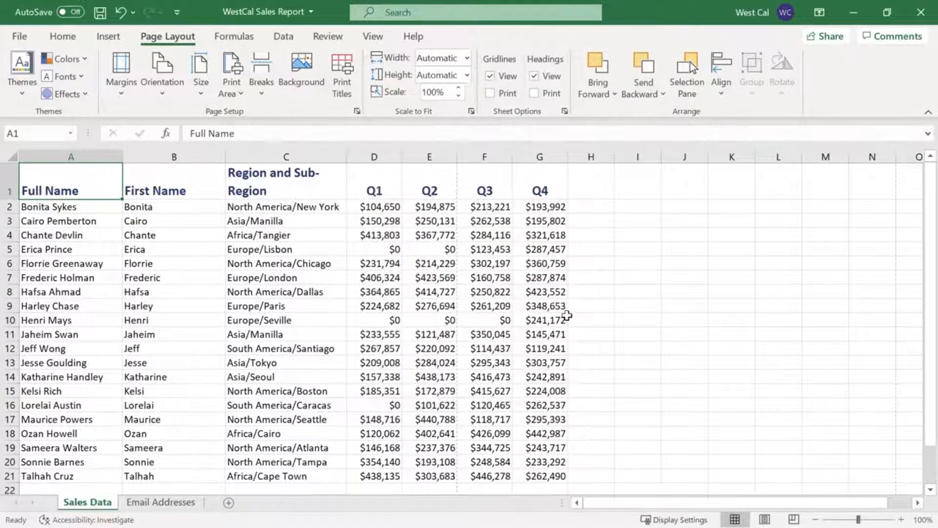
Review the print preview, page orientation choices and page setup, and return to the worksheet
left_click(20, 36)
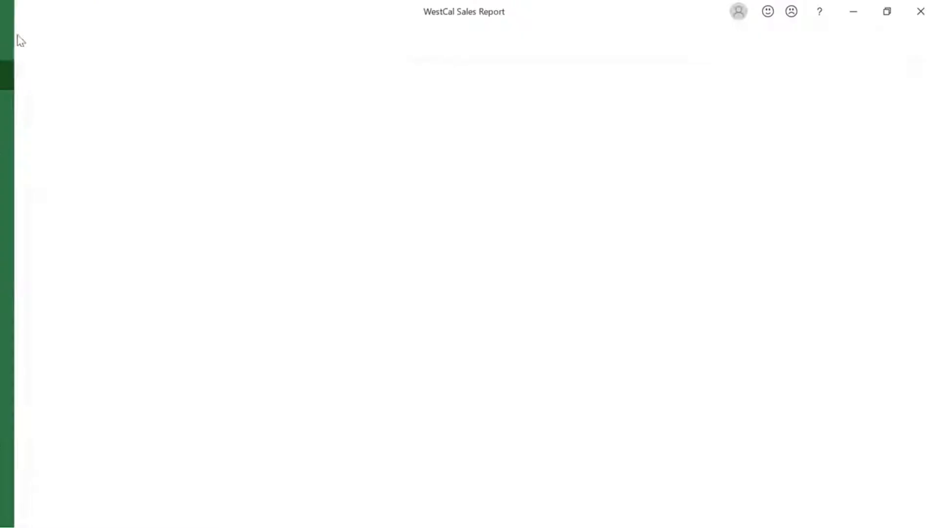
left_click(63, 266)
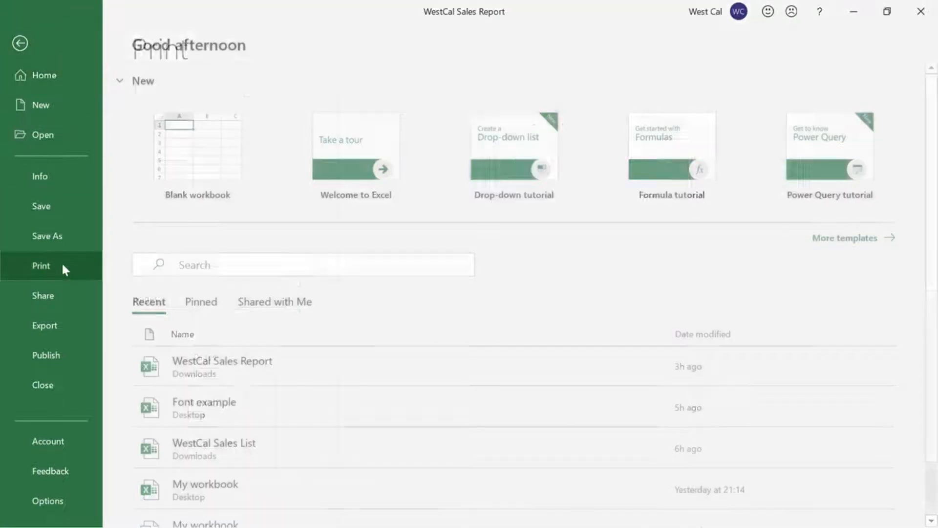
left_click(295, 362)
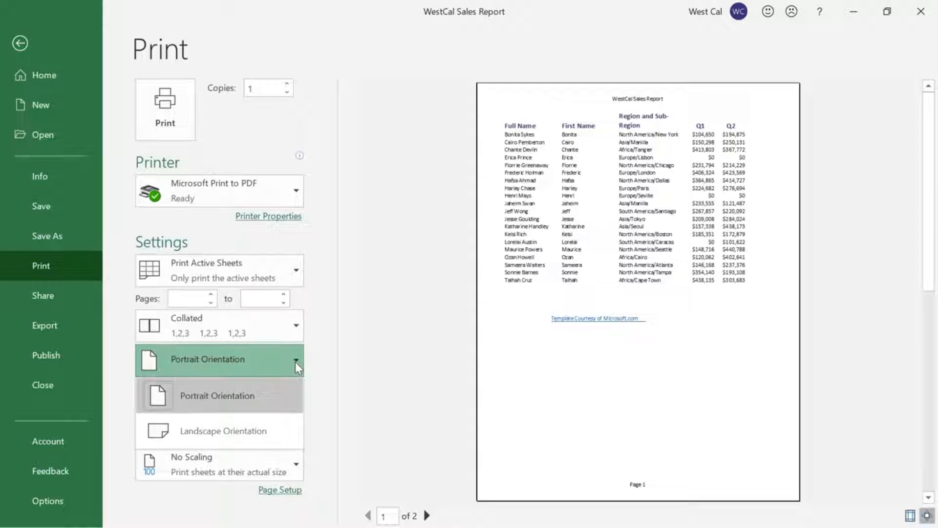
left_click(314, 363)
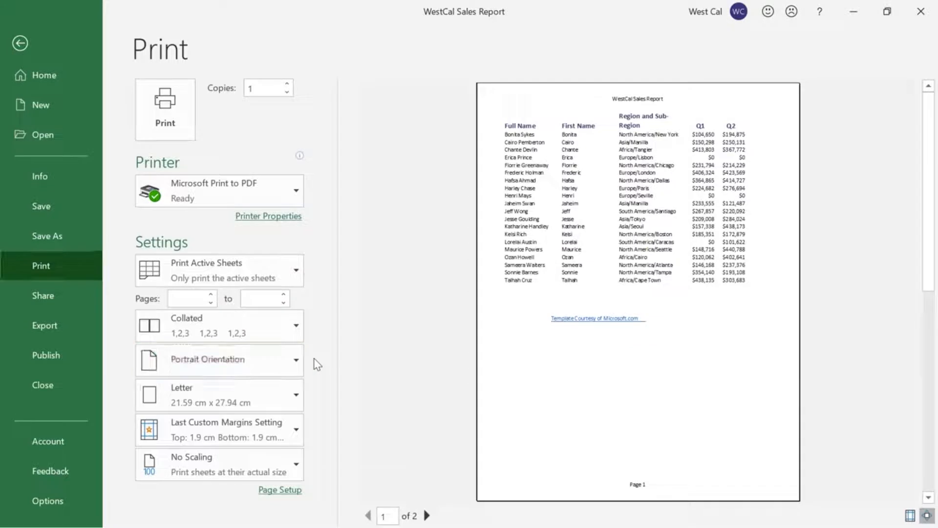
left_click(293, 488)
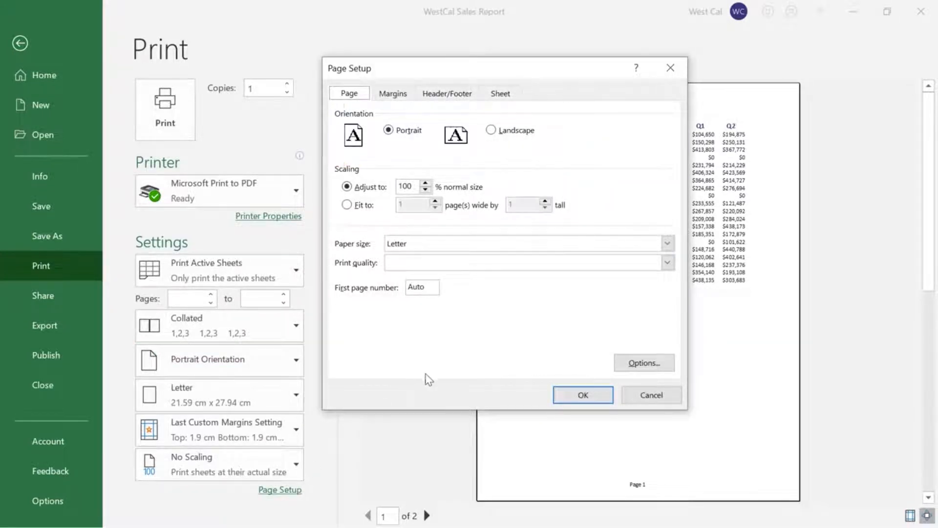
left_click(560, 394)
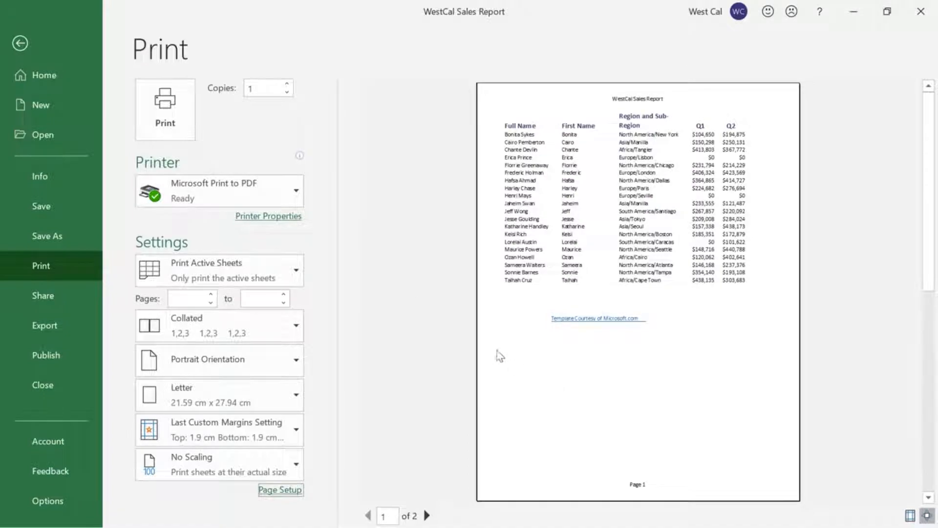
left_click(20, 43)
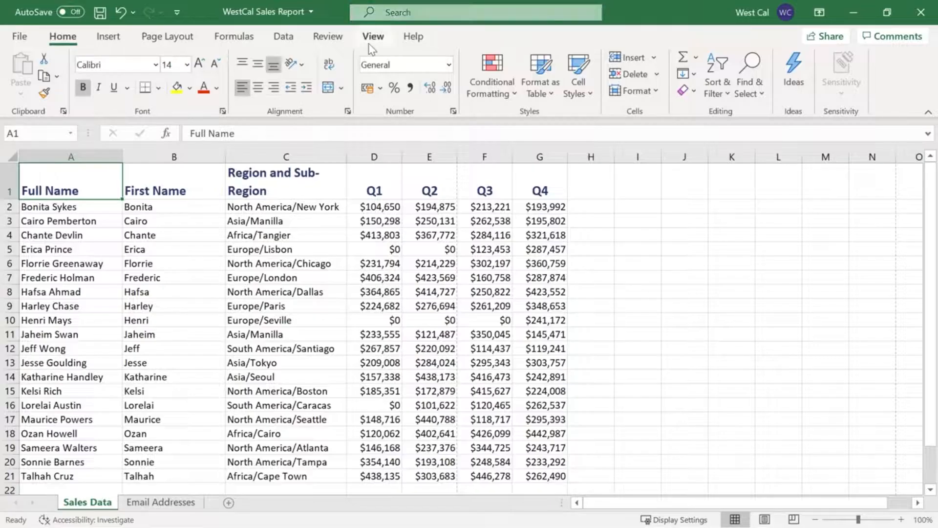
Accept 100% magnification in the zoom settings and adjust the worksheet zoom to 99%
left_click(370, 43)
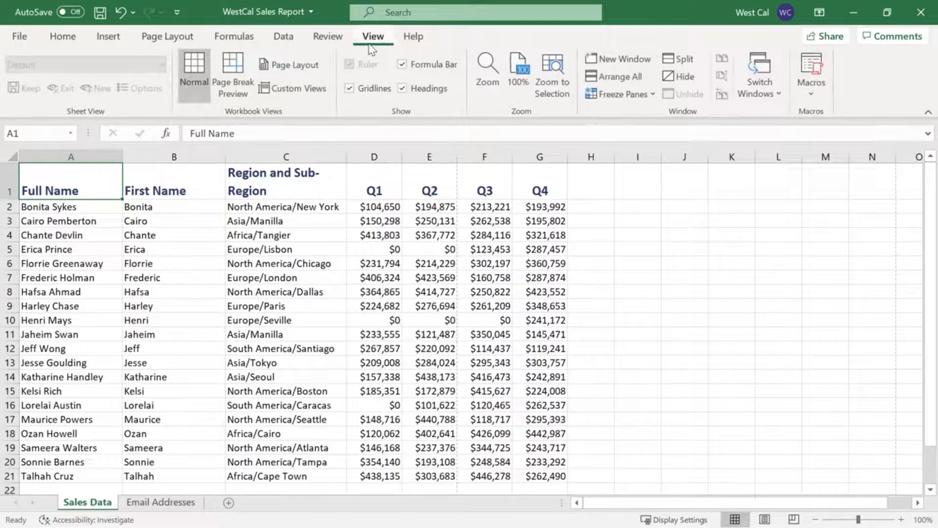
left_click(500, 81)
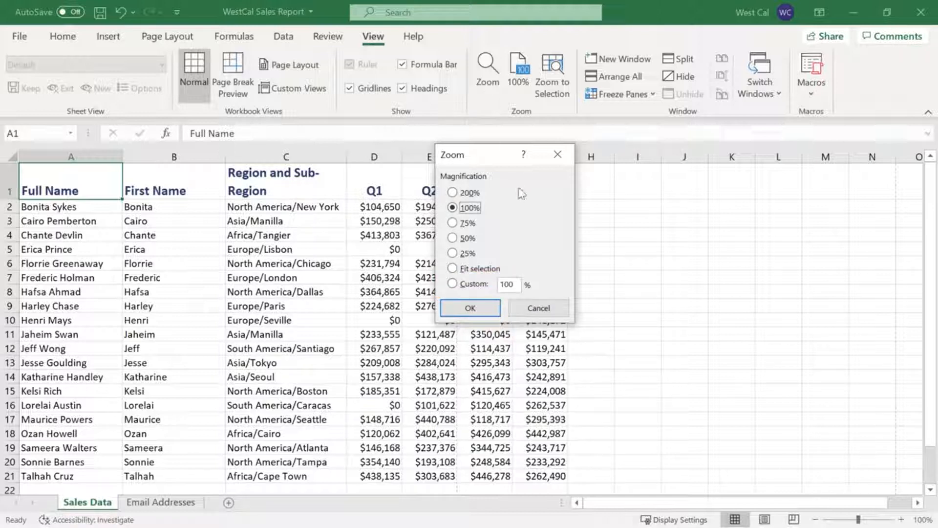
left_click(489, 308)
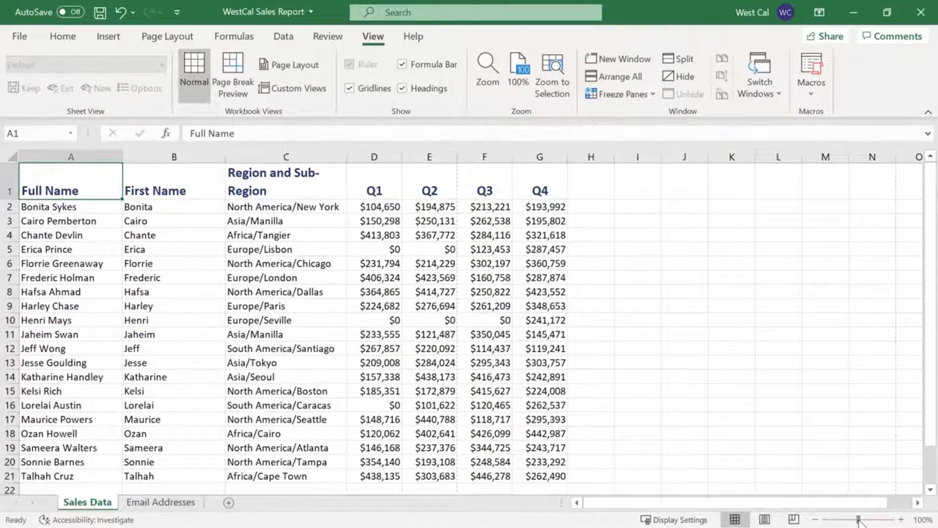
mouse_move(859, 520)
left_mouse_down()
mouse_move(877, 520)
mouse_move(844, 521)
mouse_move(859, 521)
left_mouse_up()
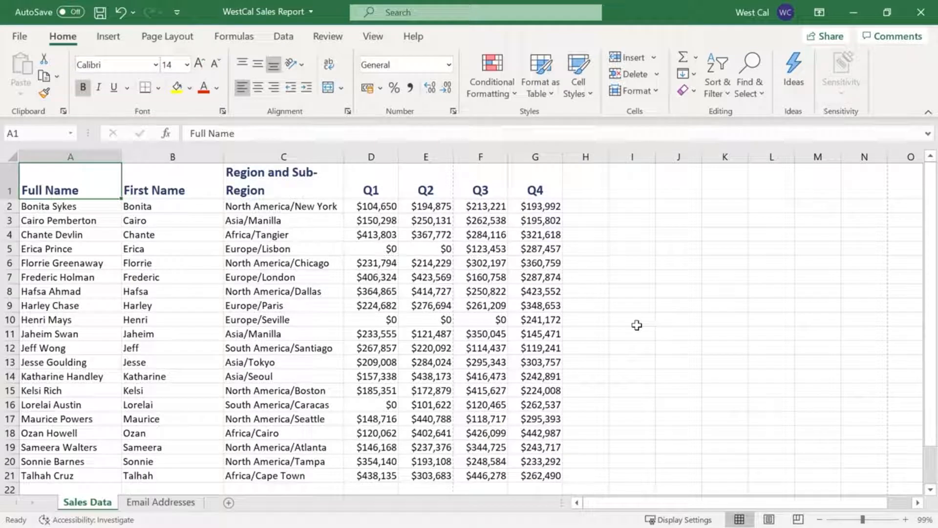
Insert a page break at cell C11 of the Sales Data sheet, and remove that page break again
left_click(300, 335)
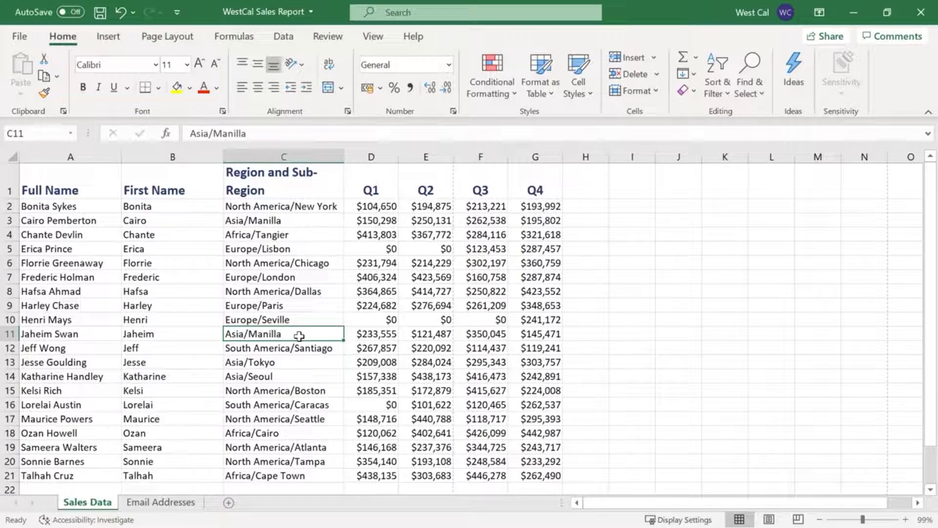
left_click(168, 36)
left_click(262, 93)
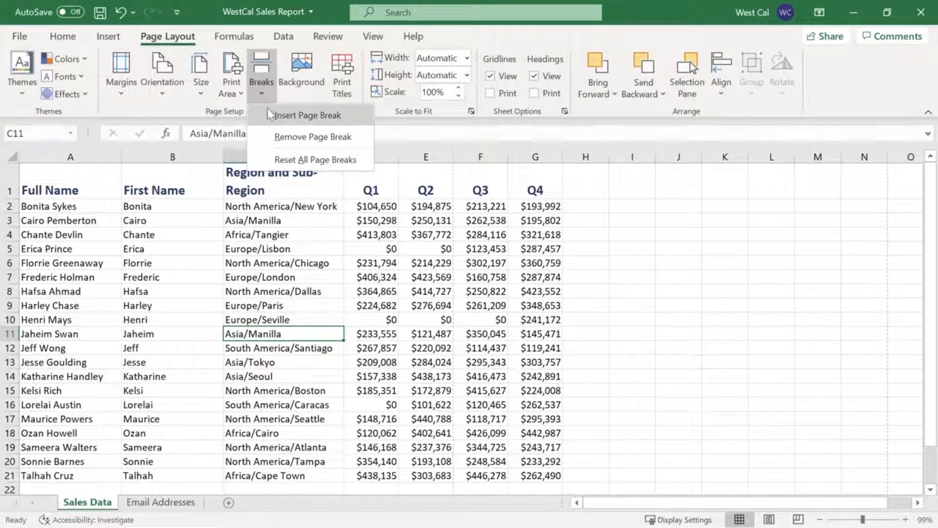
left_click(270, 115)
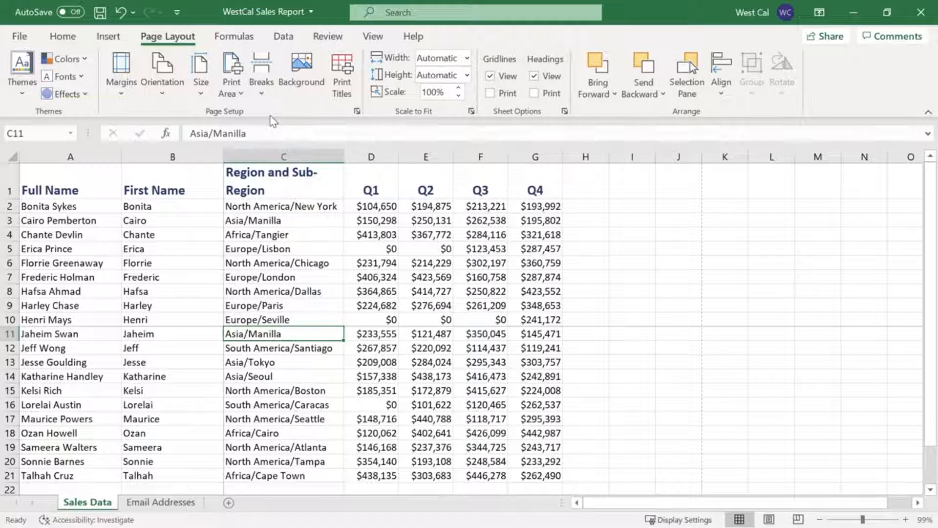
left_click(264, 97)
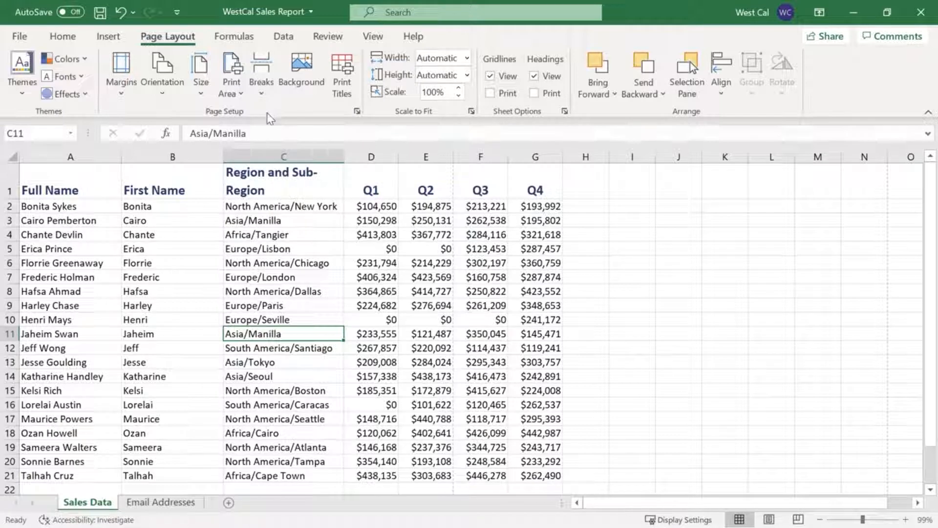
left_click(261, 83)
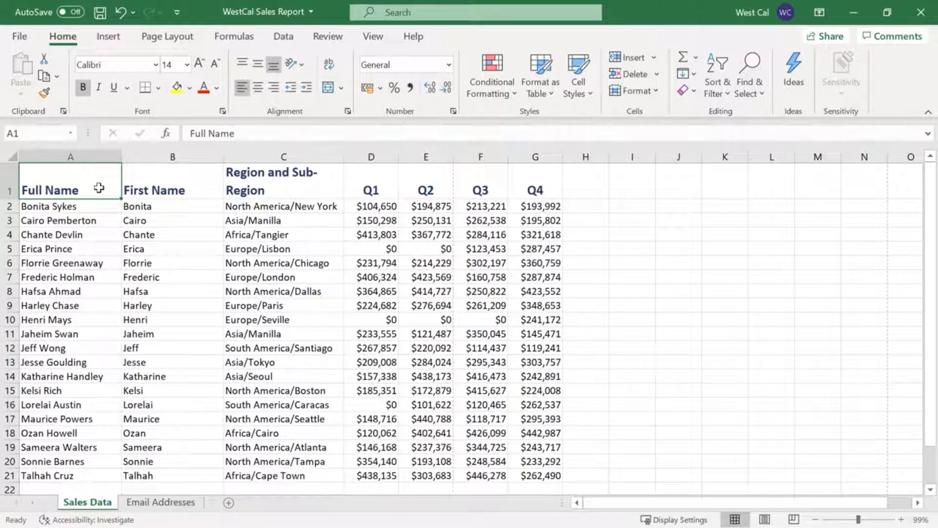
Set the range A1:G9 of the Sales Data sheet as the print area
left_click(537, 305, "shift")
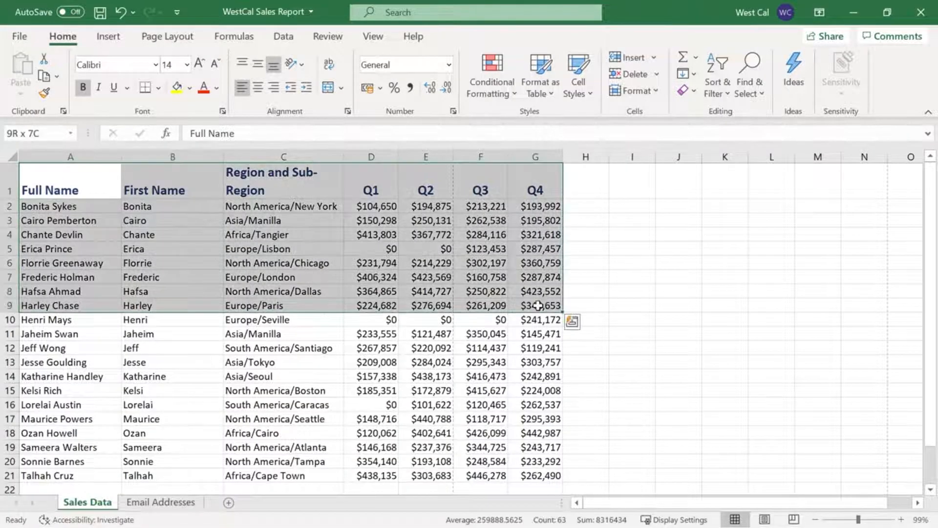
left_click(168, 36)
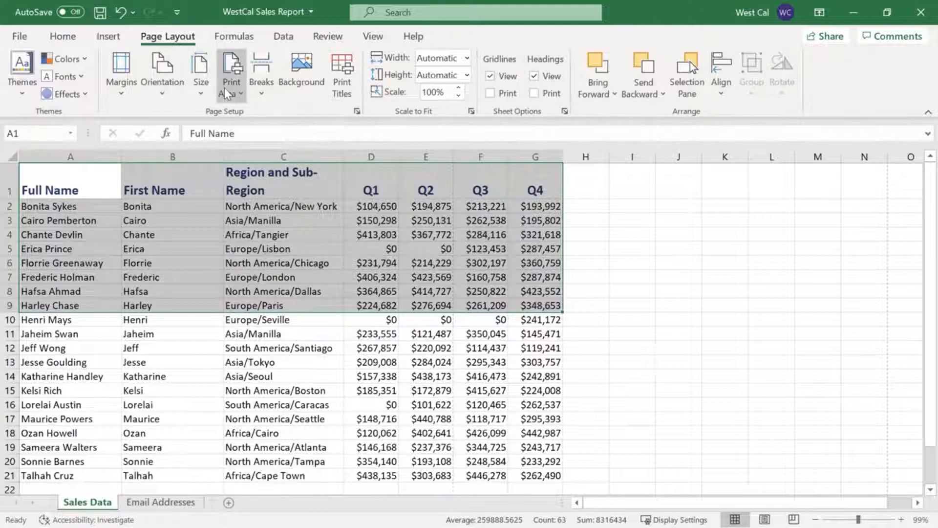
left_click(241, 94)
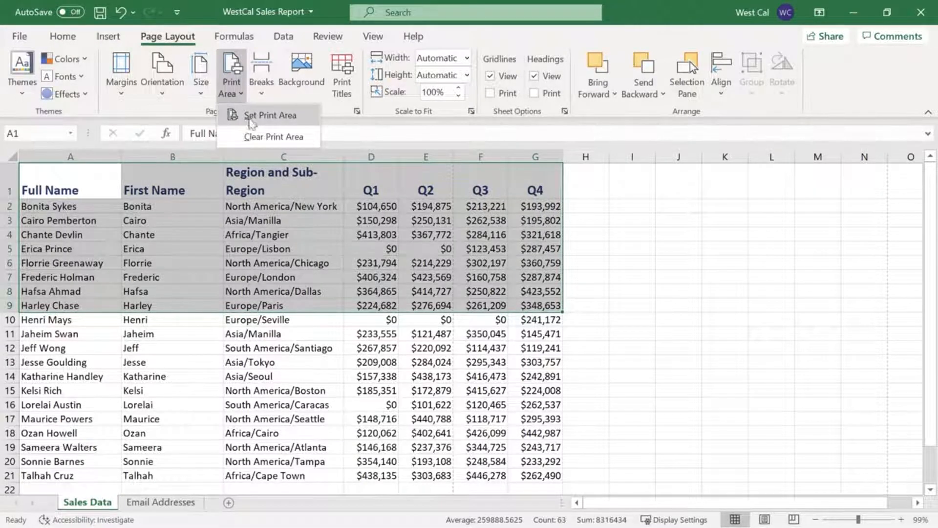
left_click(252, 118)
left_click(625, 219)
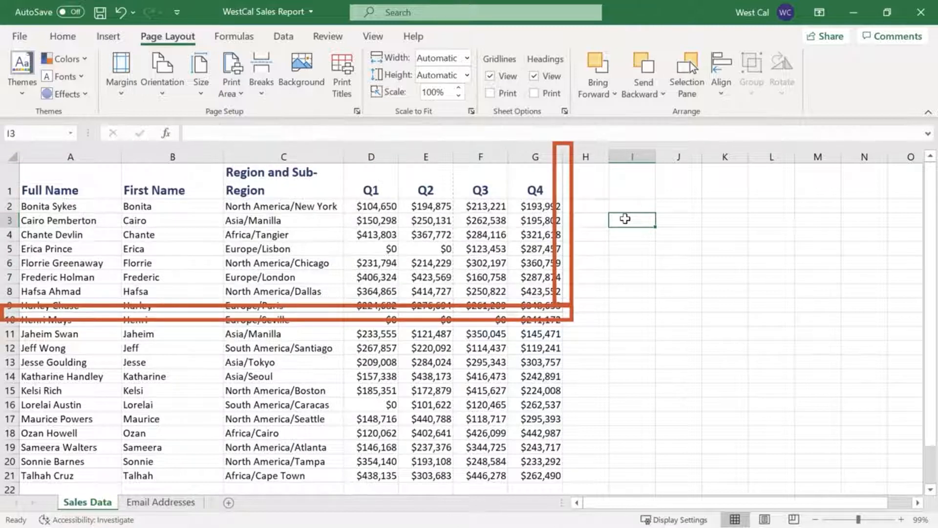
Select the range A1:G9 and clear the print area
left_click(553, 305)
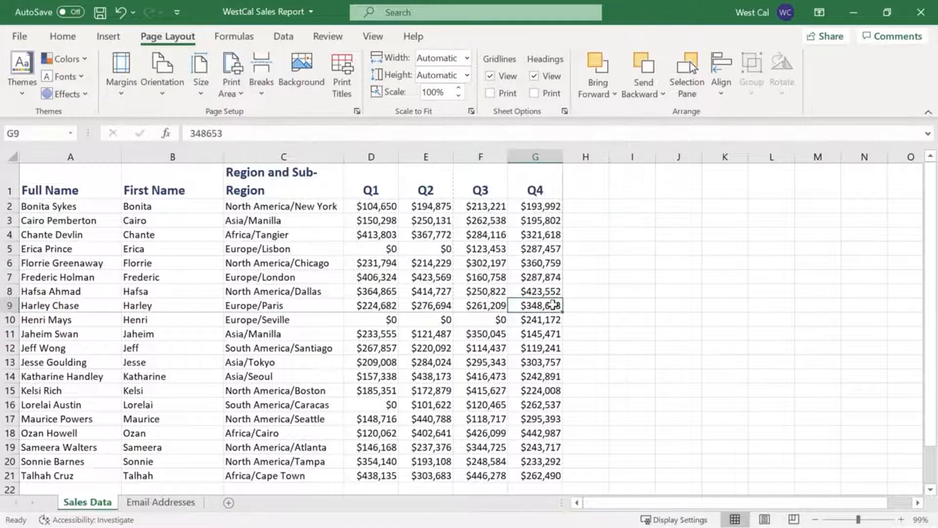
left_click_drag(553, 305, 105, 176)
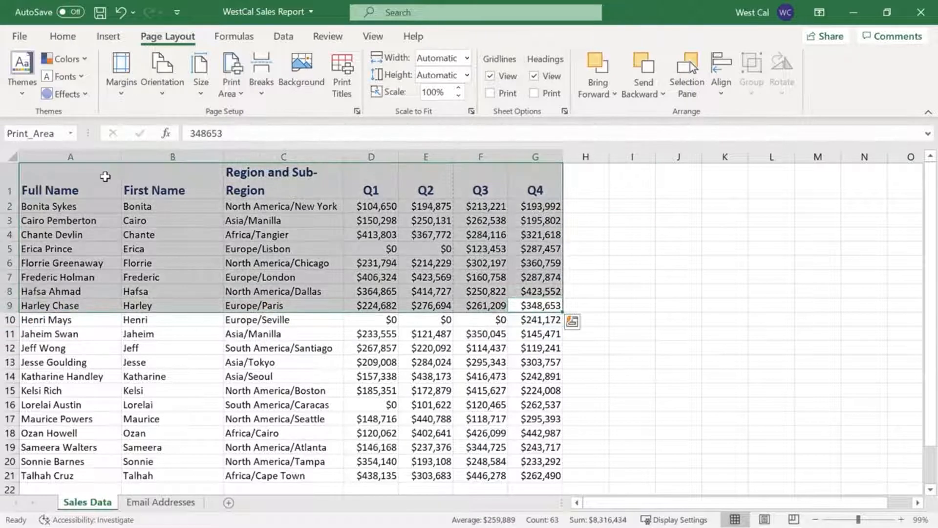
left_click(242, 95)
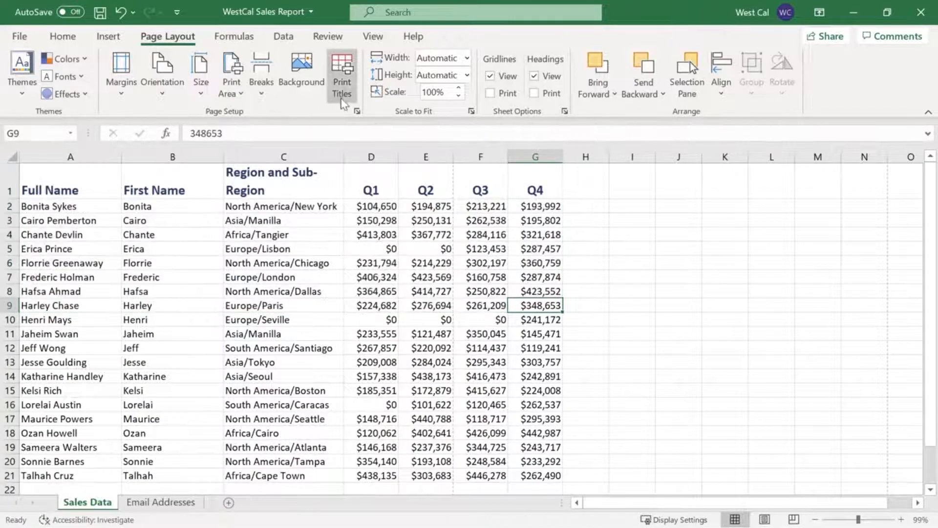
Review the print titles and other sheet print settings in the page setup and accept them
left_click(342, 88)
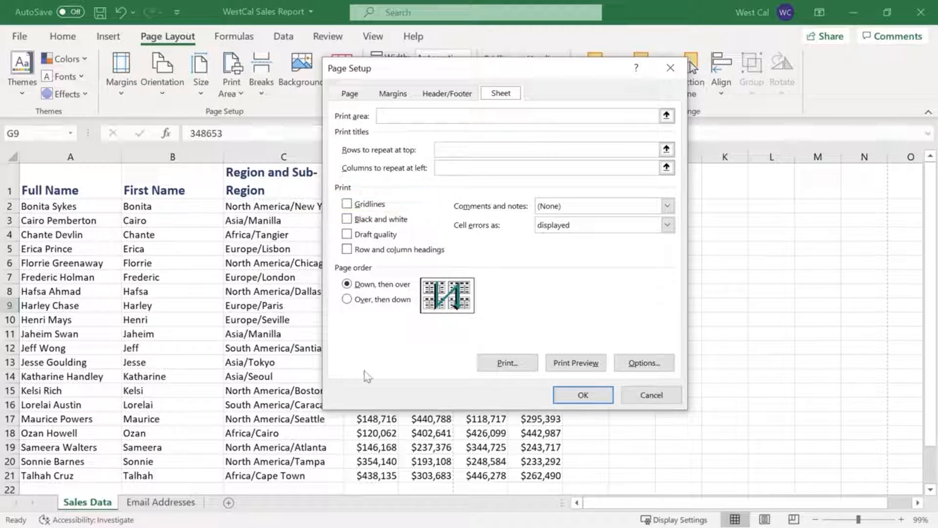
left_click(565, 397)
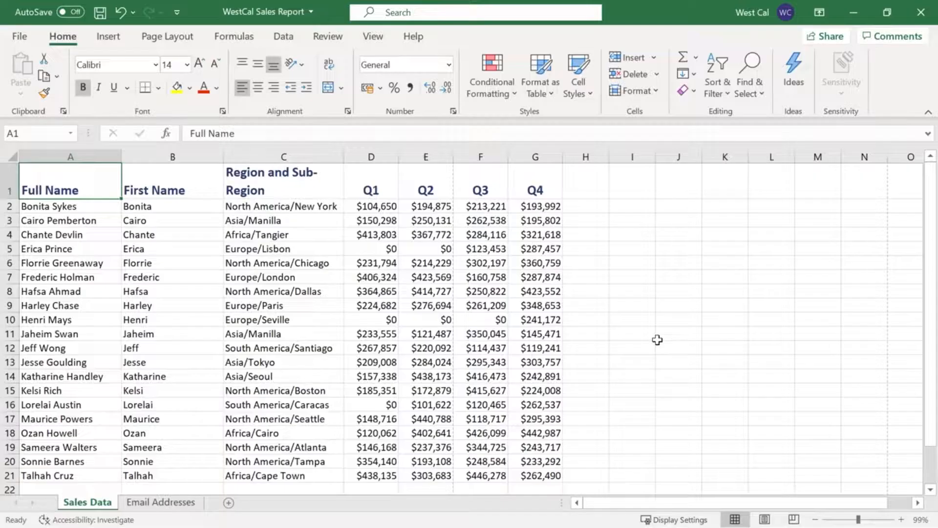
View the page-count options for scaling the printout's width and height, leaving both at Automatic
left_click(179, 42)
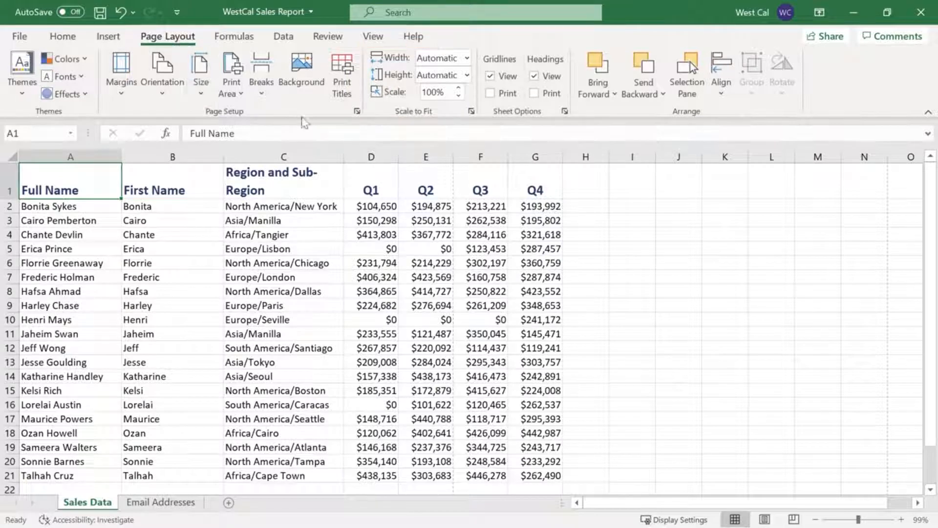
left_click(468, 59)
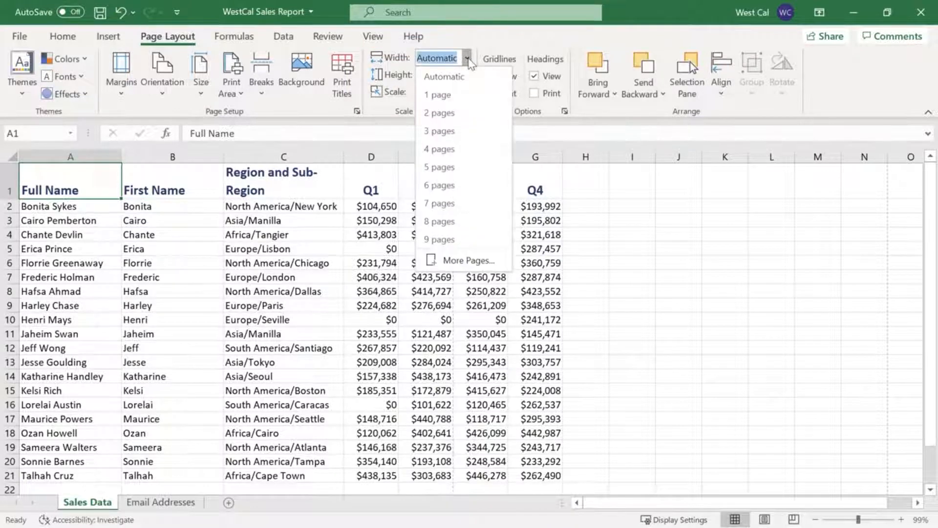
left_click(468, 59)
left_click(468, 75)
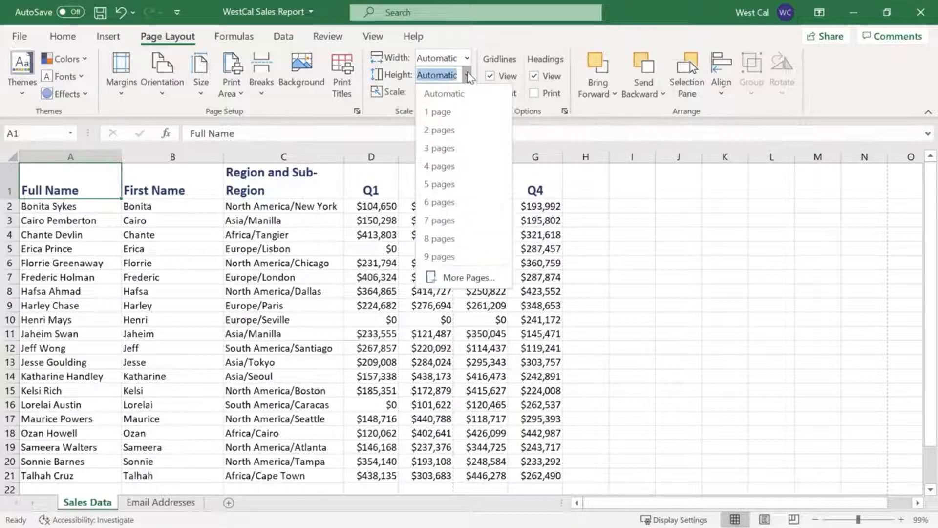
left_click(468, 76)
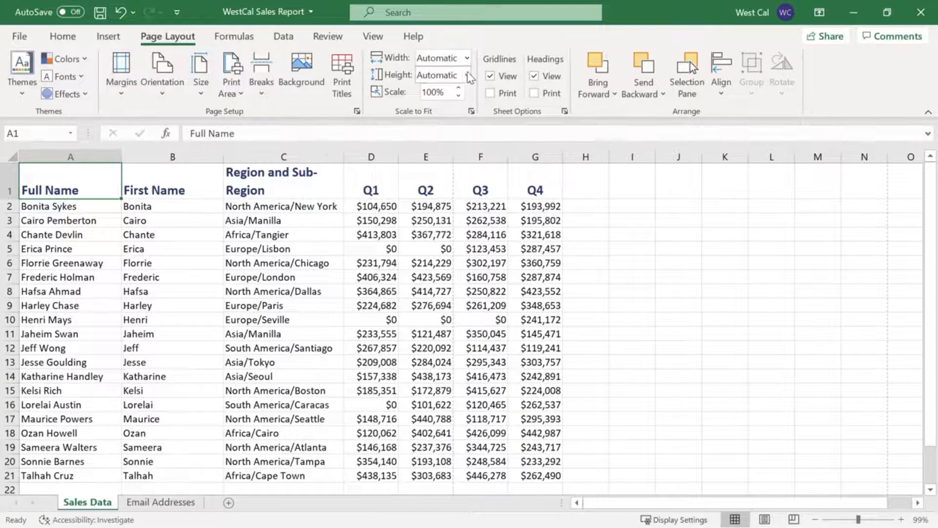
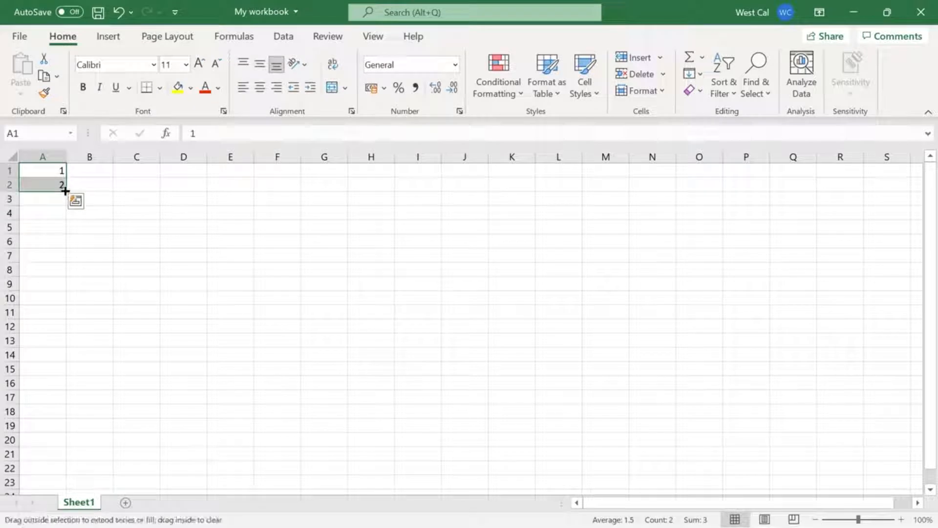
Extend the number series in A1:A2 down through A10 and select the empty cell A11
key("ctrl+Down")
key("Down")
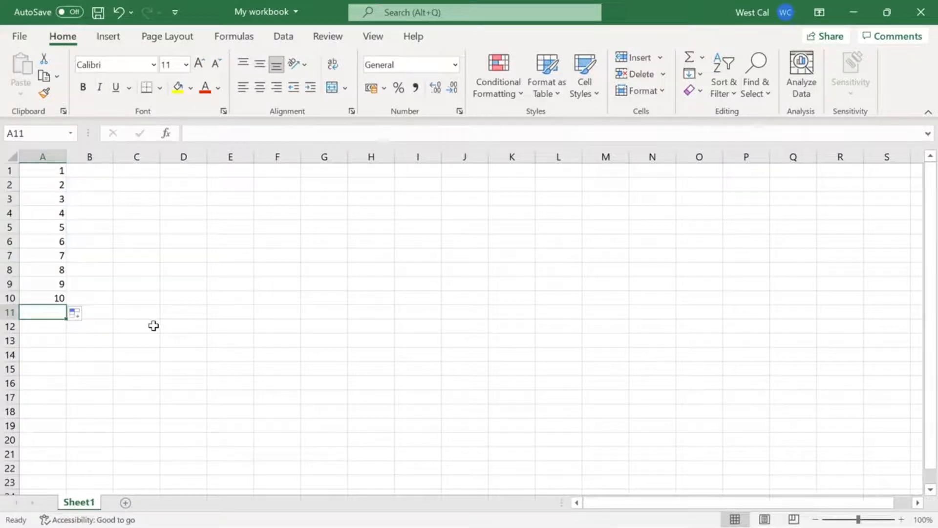
type("=A1+")
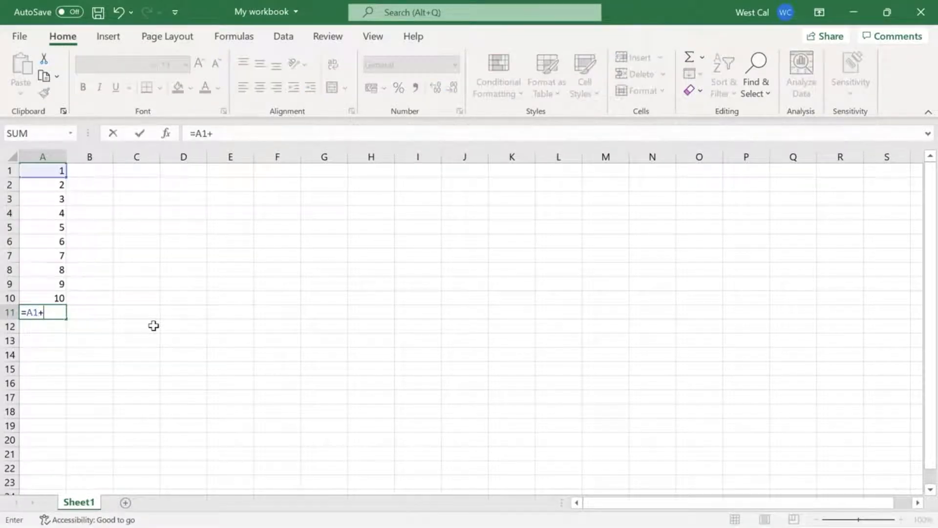
type("A2+A3+A")
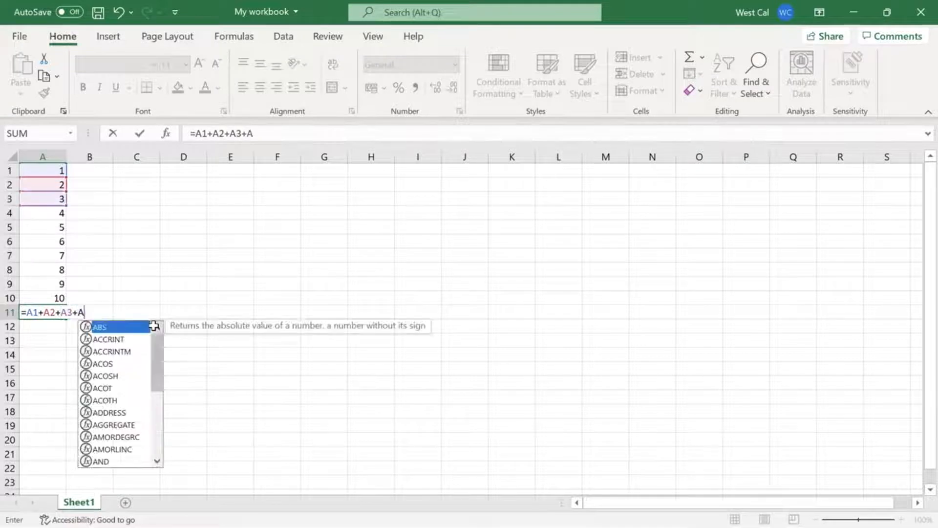
type("4")
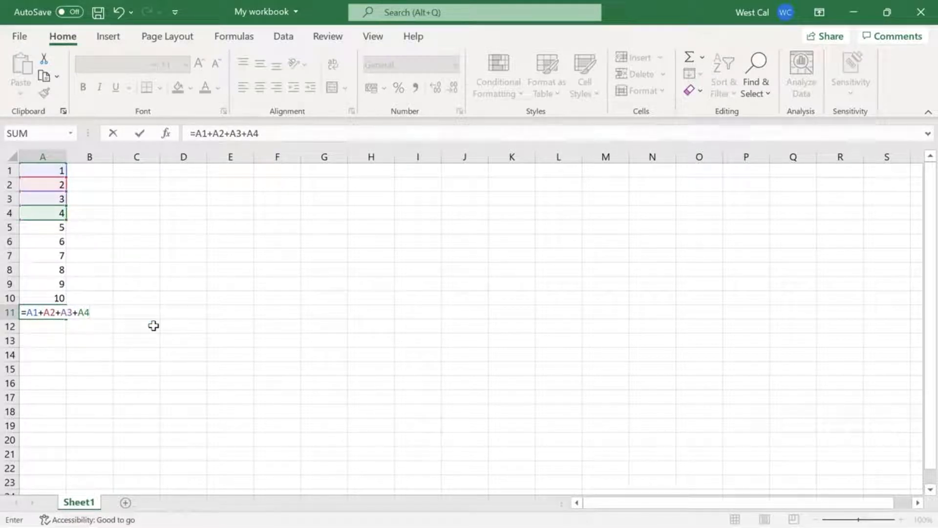
key("BackSpace")
key("BackSpace")
key("BackSpace")
key("BackSpace")
key("BackSpace")
key("BackSpace")
key("BackSpace")
key("BackSpace")
key("BackSpace")
key("BackSpace")
key("BackSpace")
key("BackSpace")
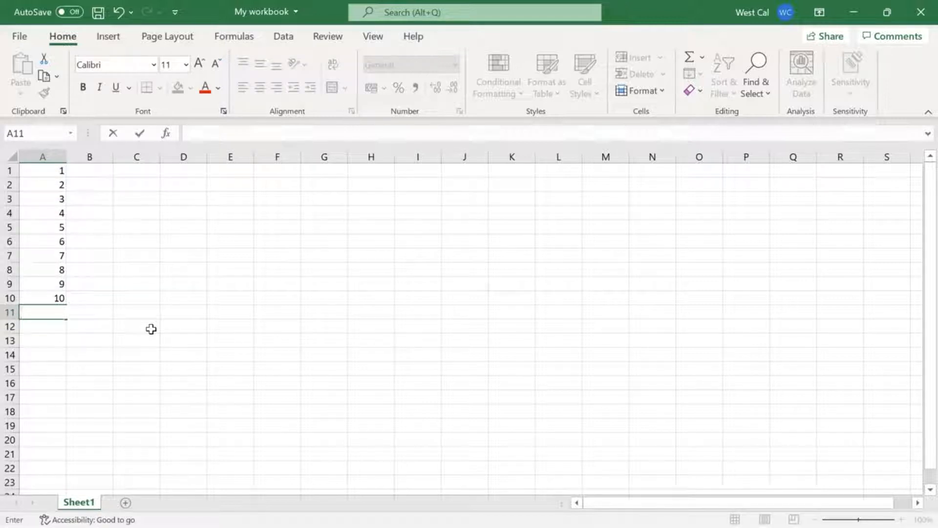
Add up the range A1:A10 in cell A11 with the SUM function
type("=su")
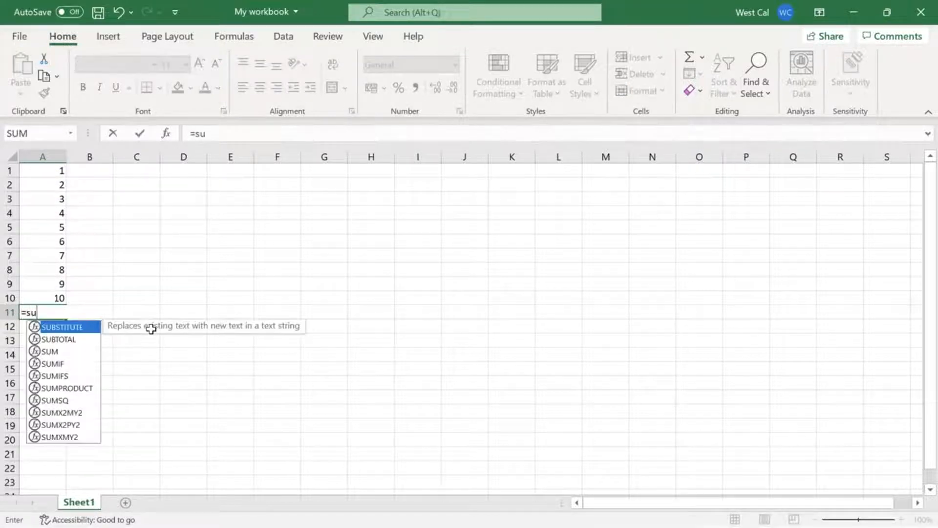
type("m(")
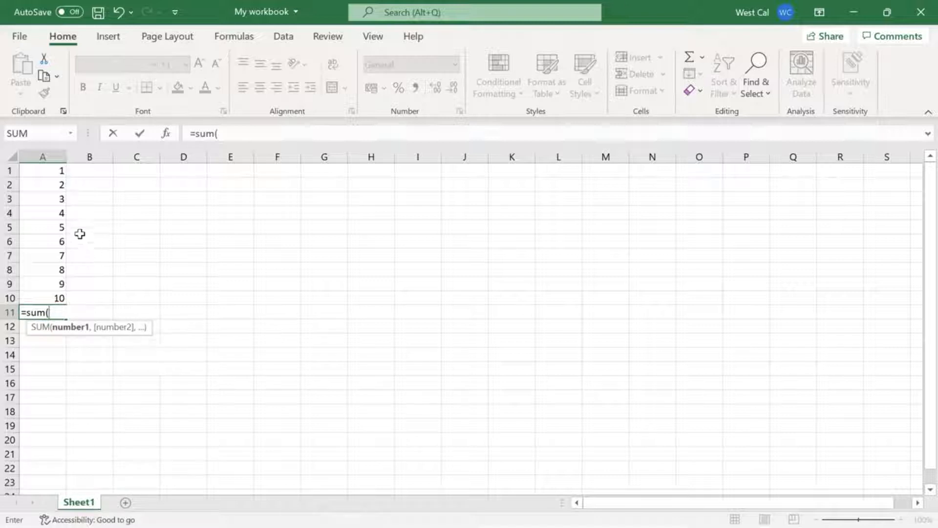
left_click_drag(47, 169, 42, 297)
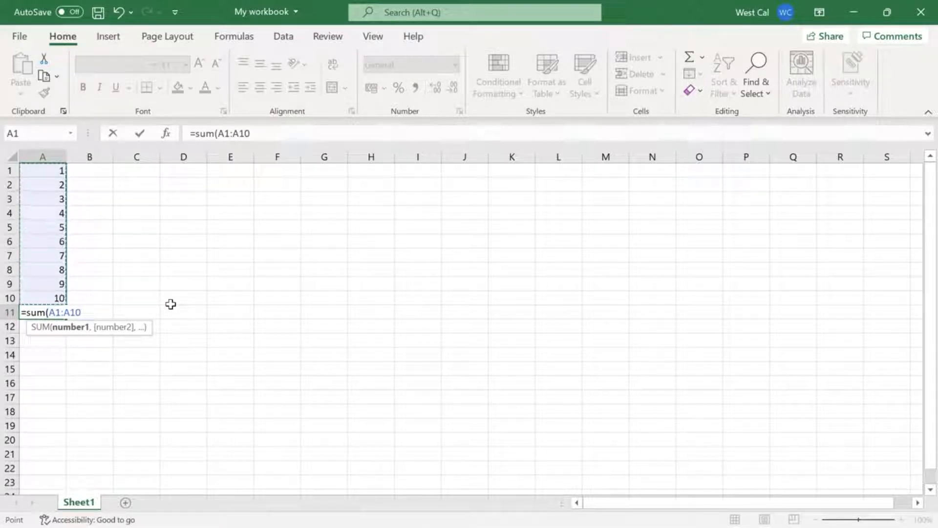
key("Return")
key("Return")
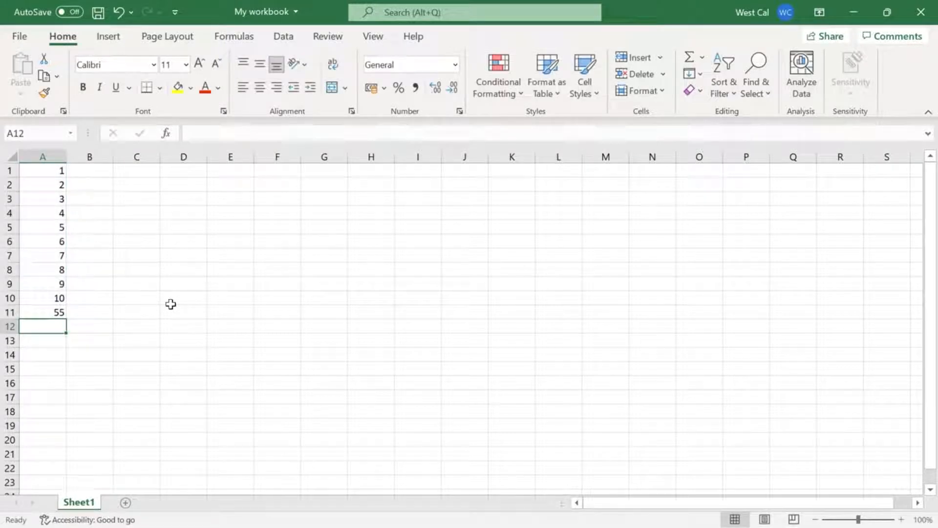
Clear cell A11 and re-enter =sum(A1:A10) through the formula bar, browsing the suggested sum functions on the way
left_click(59, 311)
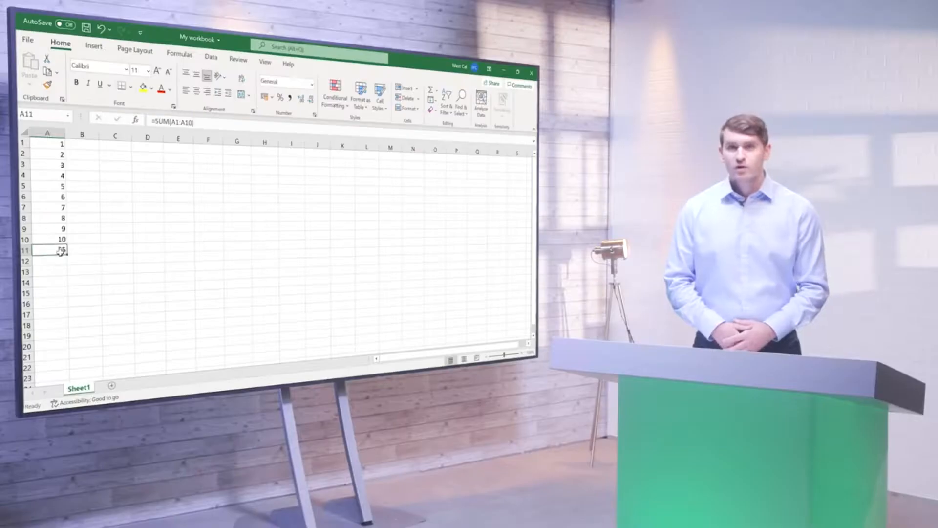
key("Delete")
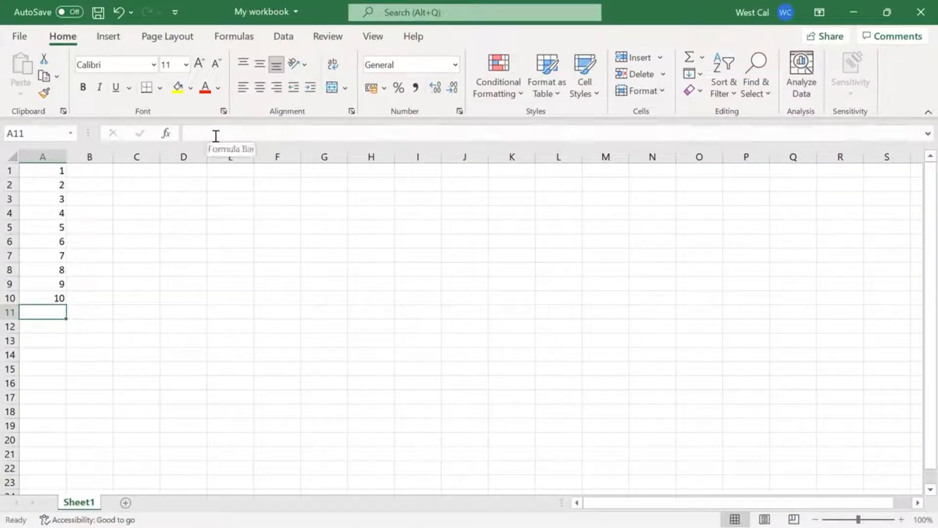
left_click(216, 134)
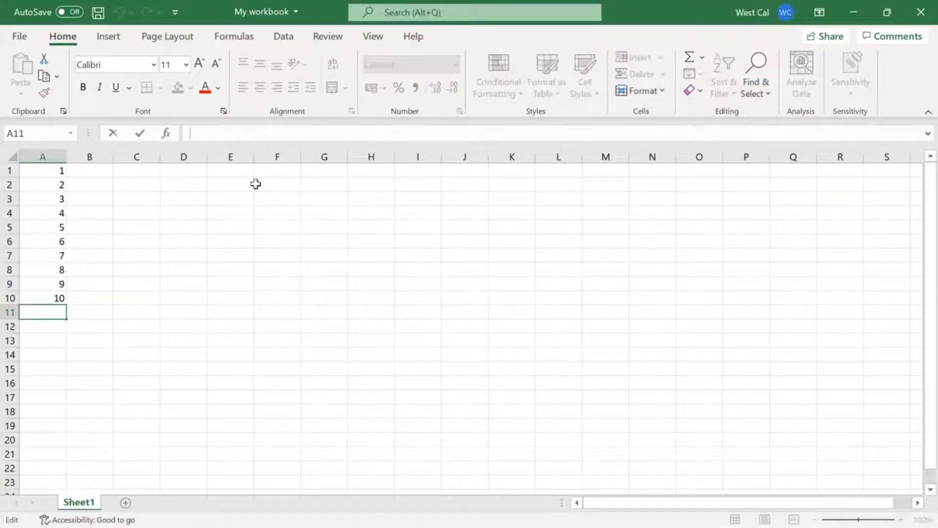
type("=sum")
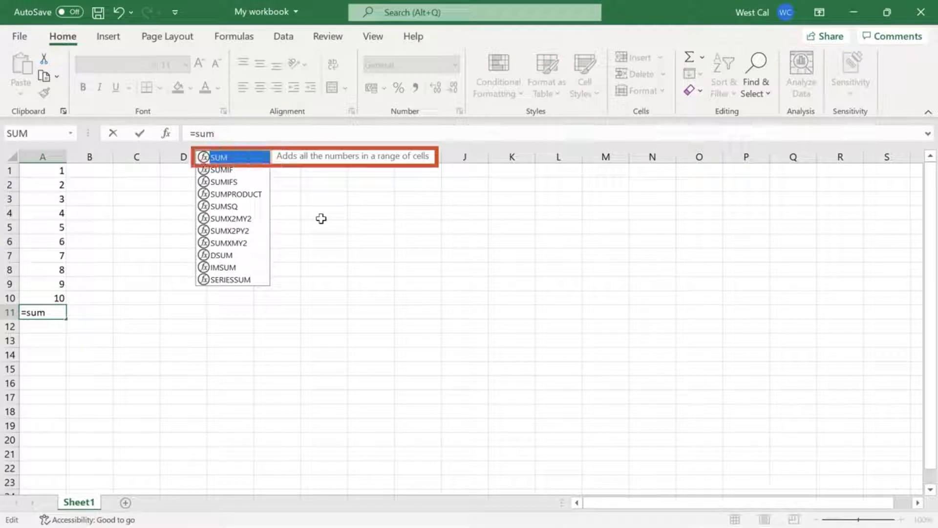
key("Down")
key("Down")
key("Down")
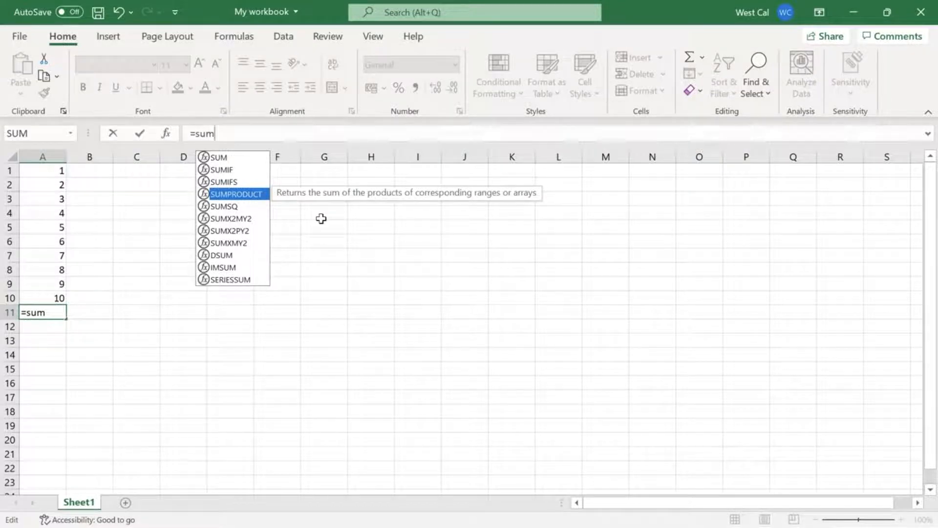
type("(")
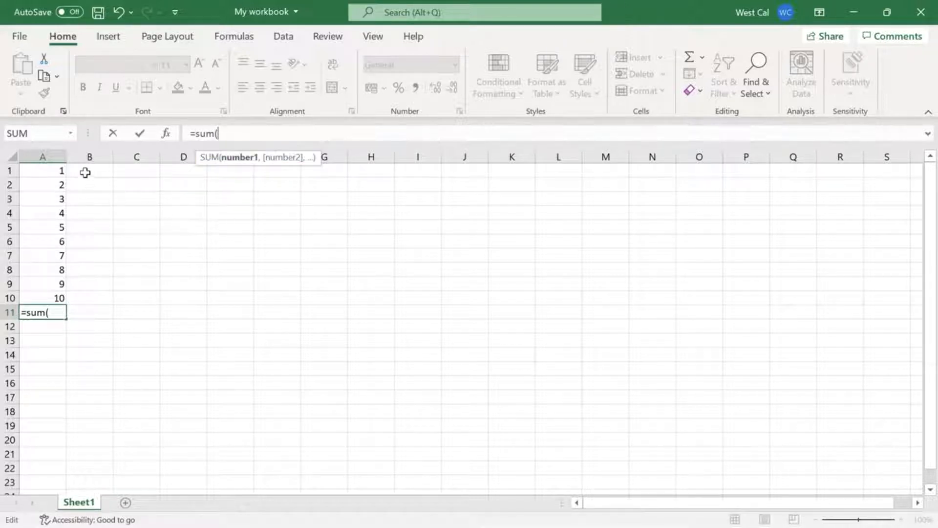
left_click_drag(61, 168, 59, 298)
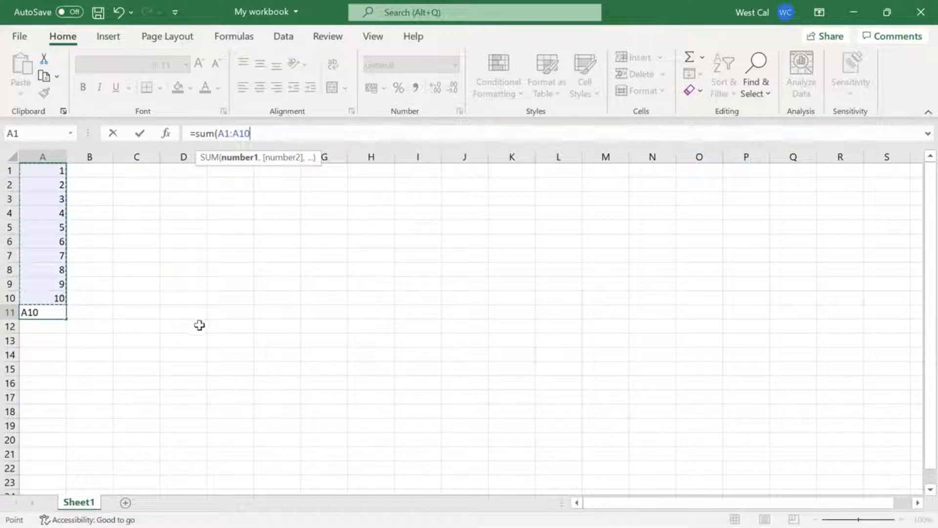
type(")")
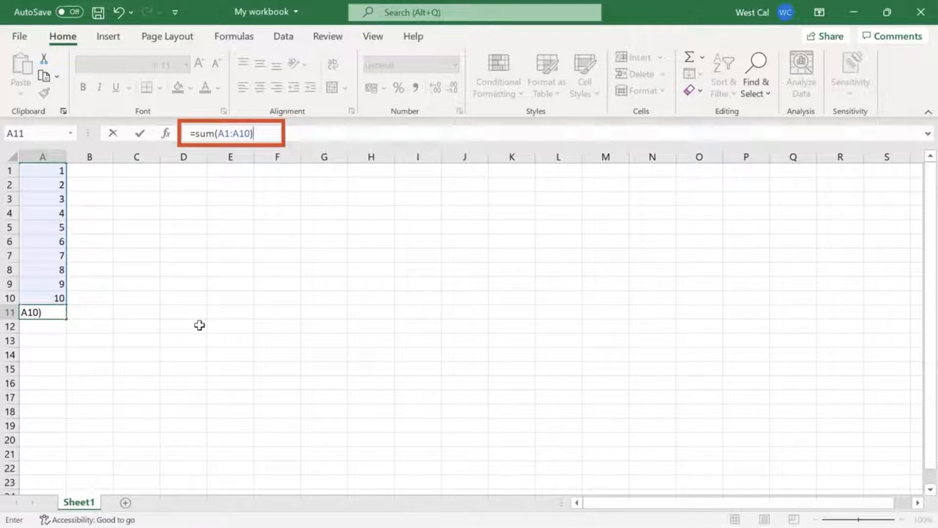
key("Return")
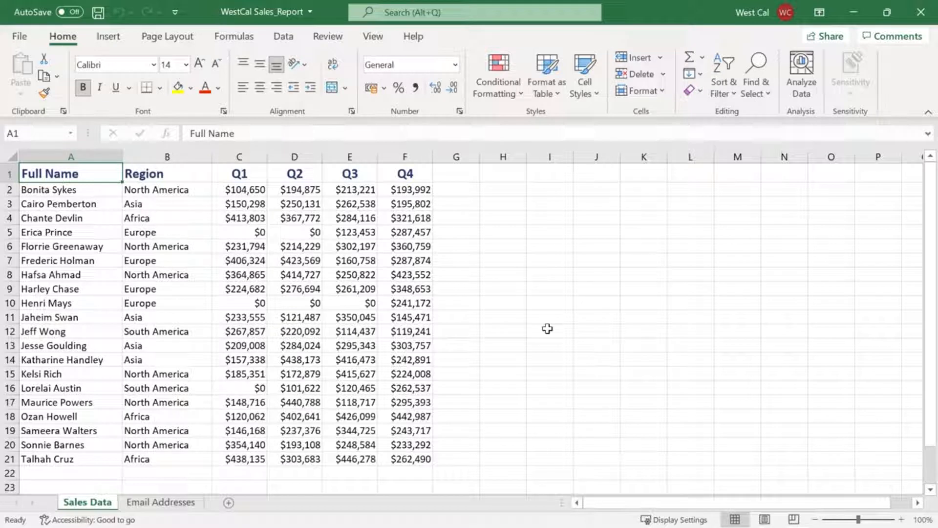
Insert the AVERAGE function in cell G2 of the Sales Data sheet, using the range C2:F2 as its argument
left_click(466, 192)
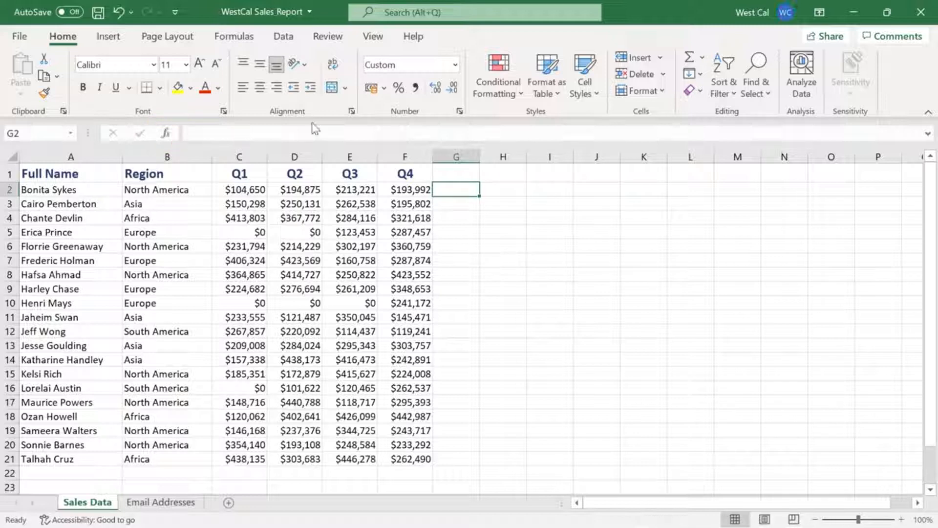
left_click(240, 38)
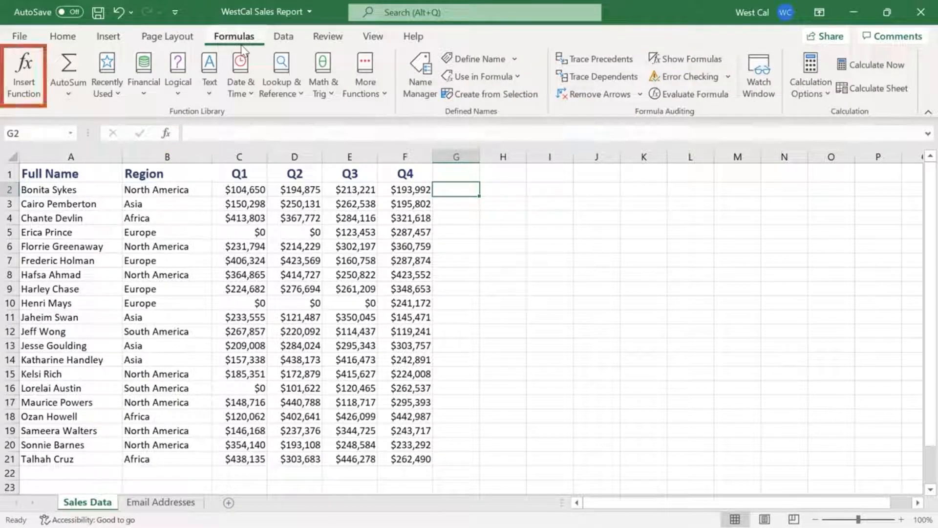
left_click(22, 100)
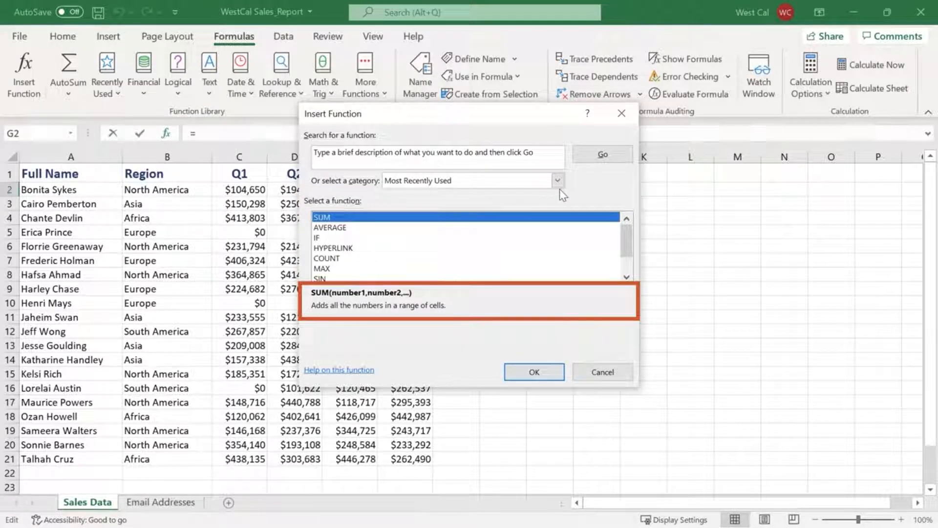
key("Down")
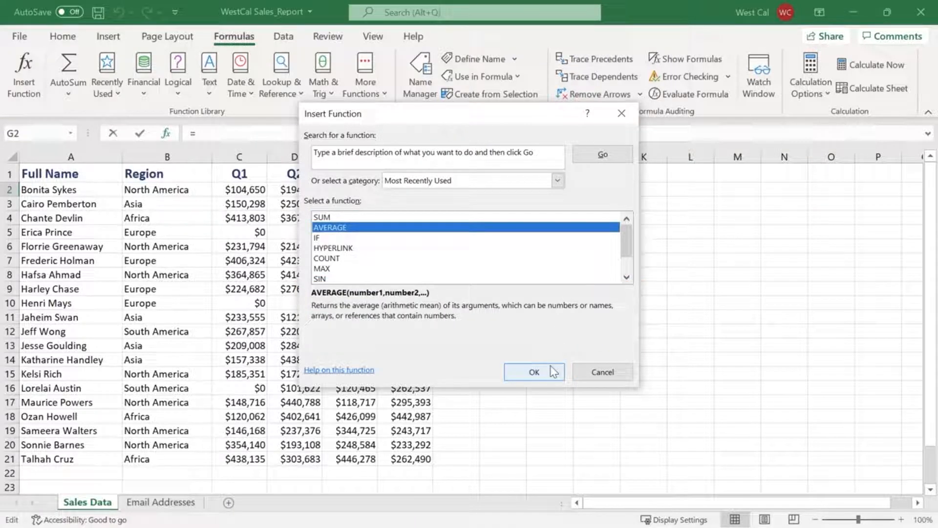
left_click(535, 372)
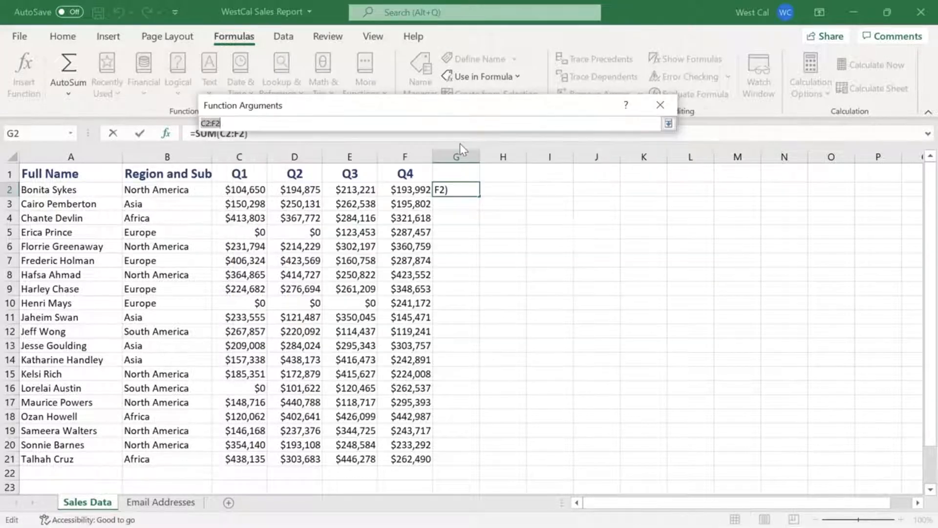
left_click_drag(256, 192, 399, 197)
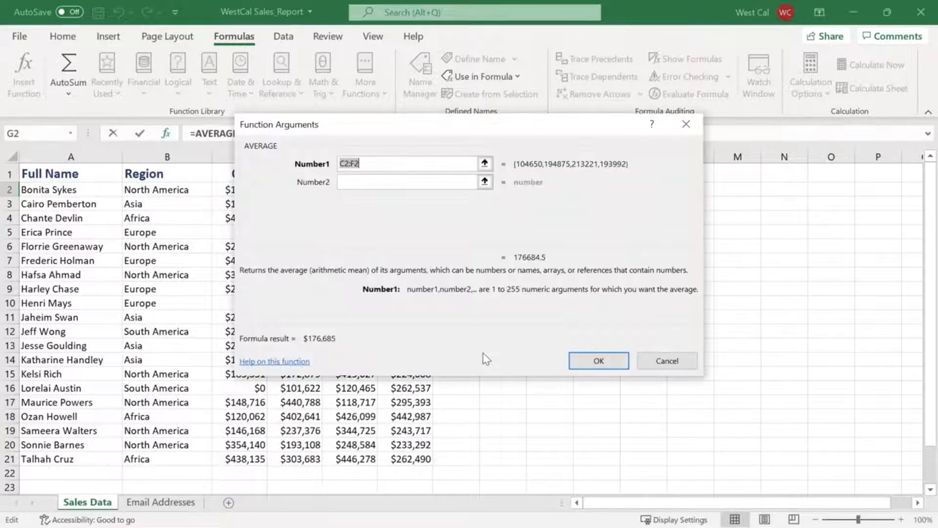
left_click(592, 361)
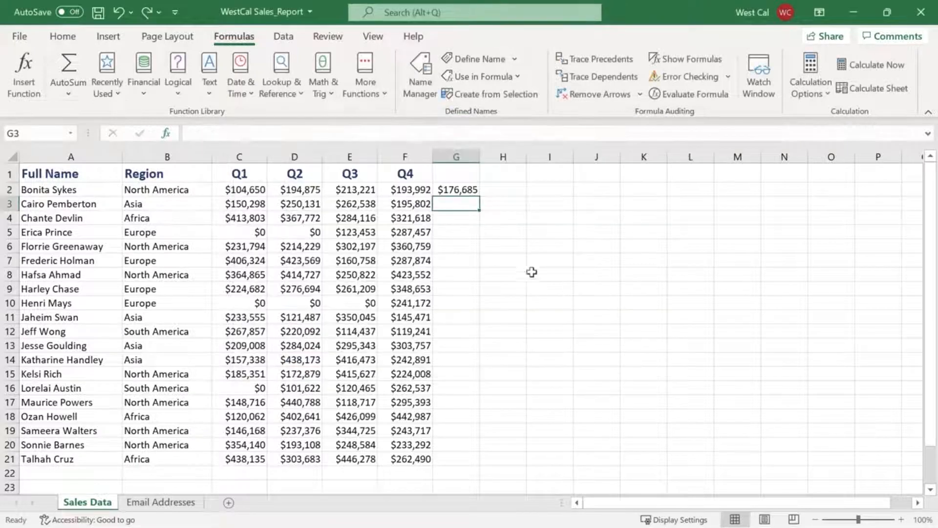
Use AutoSum to enter the sum of C3:F3 in cell G3
left_click(62, 42)
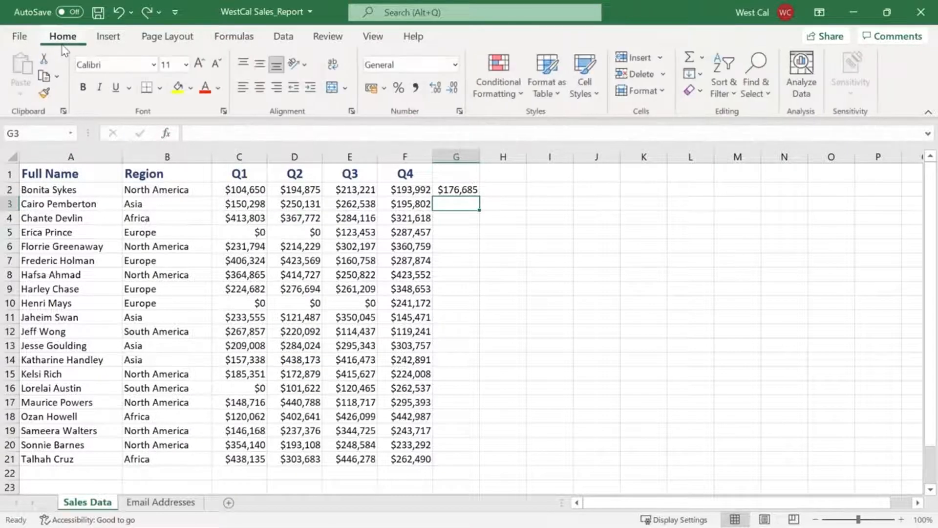
left_click(703, 58)
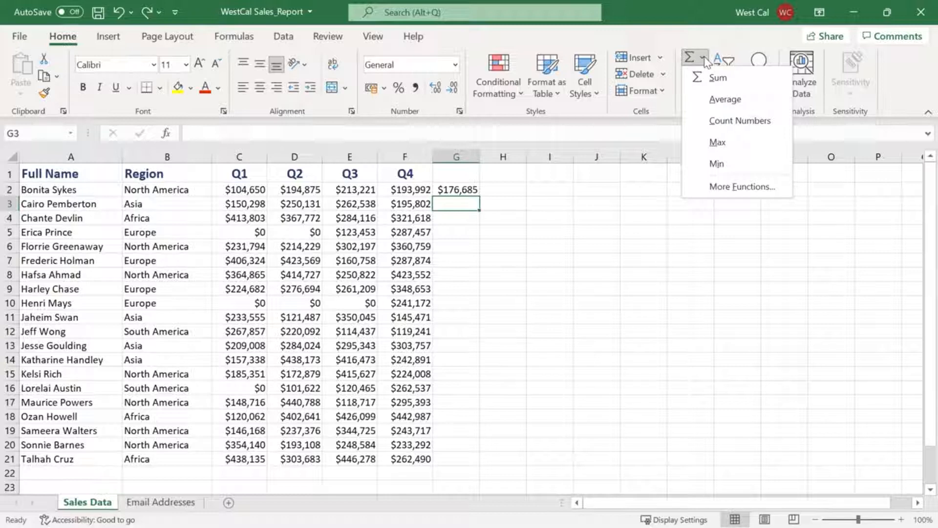
left_click(741, 79)
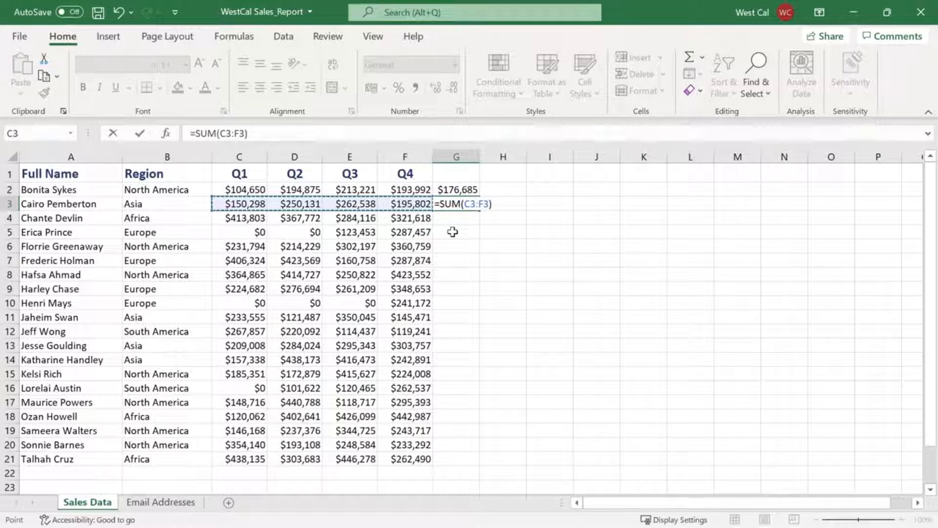
key("Return")
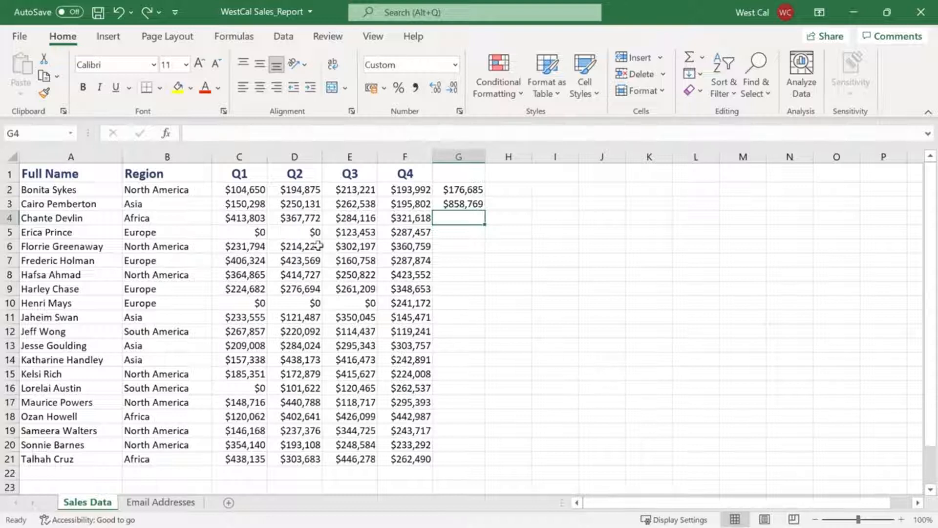
Select the range C4:F4 and review its summary figures and the status bar's customization options
left_click(256, 216)
left_click(405, 221, "shift")
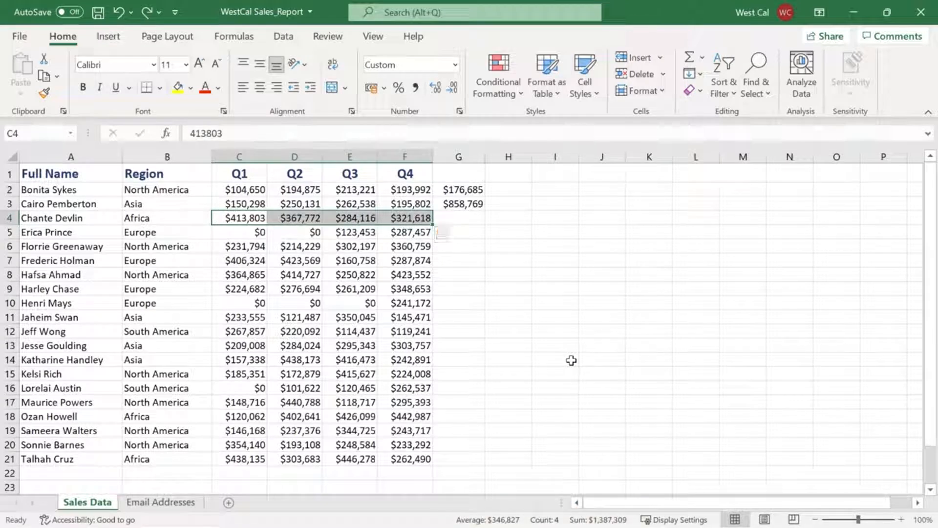
right_click(342, 521)
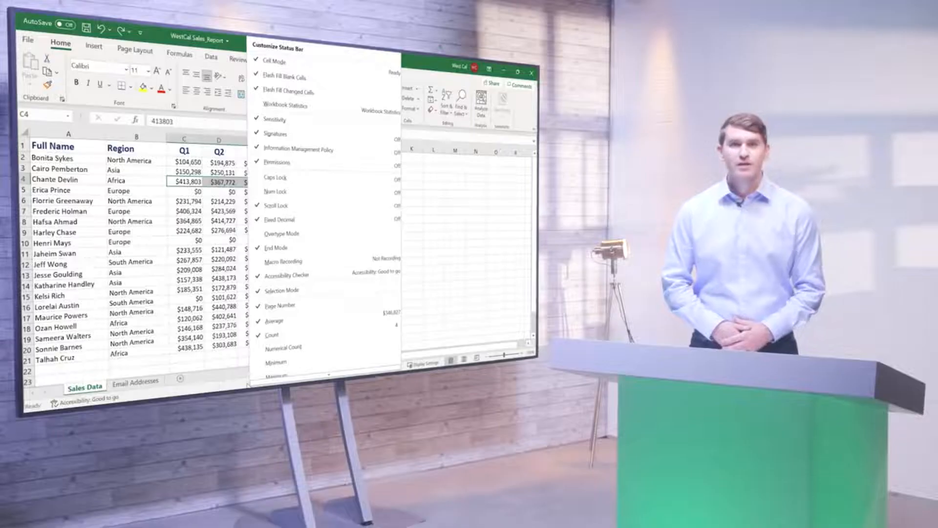
key("Escape")
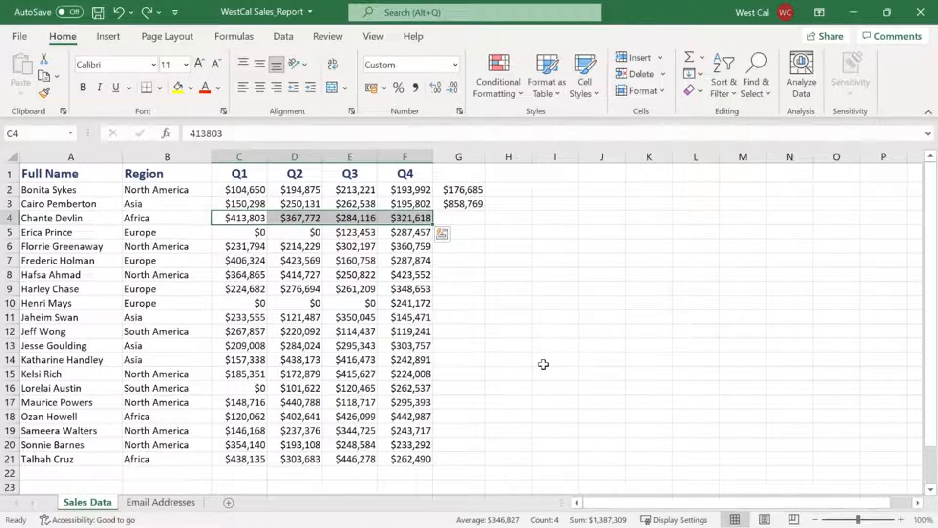
Show the formula and function commands
left_click(238, 43)
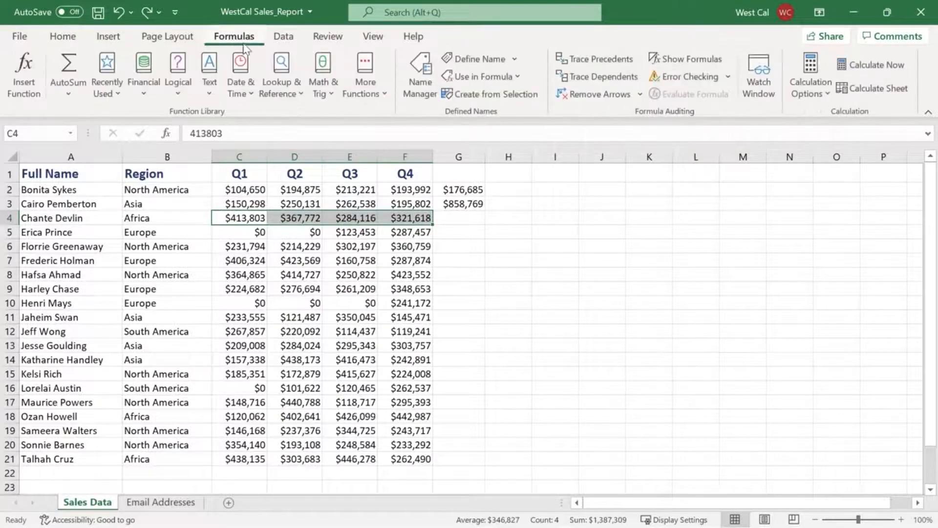
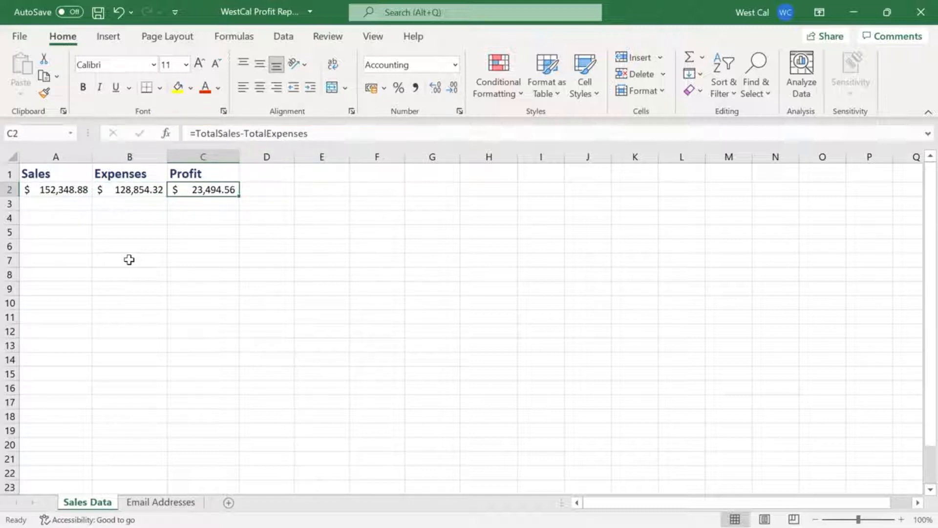
Copy the profit formula from C2 to H8 and clear the =Value1-Value2 formula from E8
key("ctrl+c")
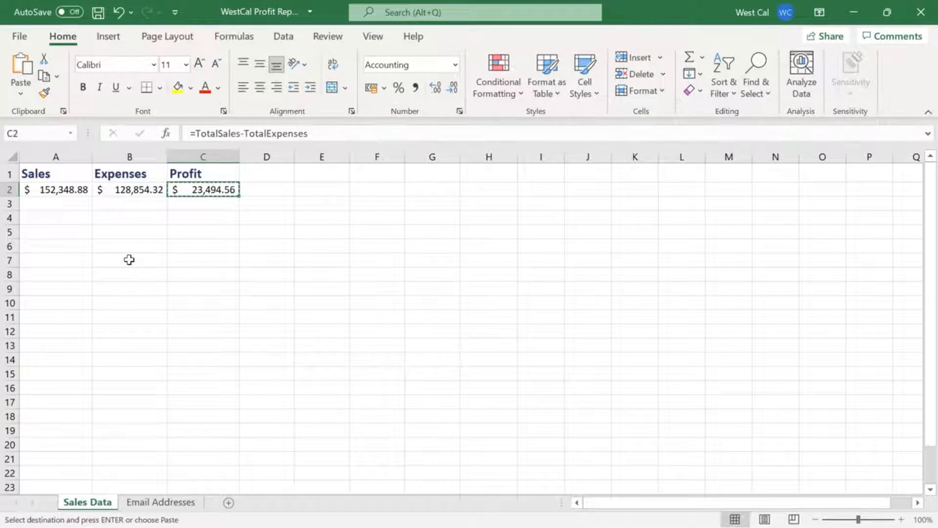
left_click(482, 277)
key("ctrl+v")
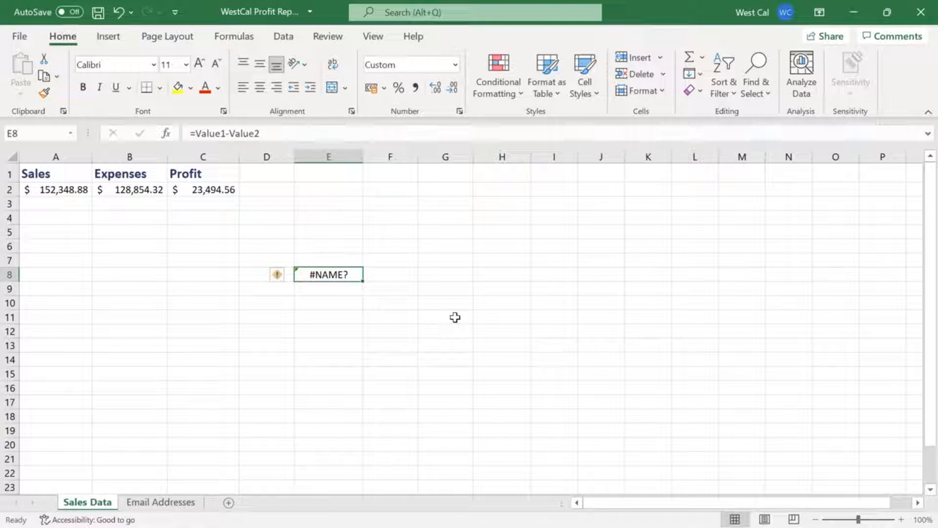
key("Delete")
Name the header range A1:C1 on the Sales Data sheet Headers
left_click(72, 174)
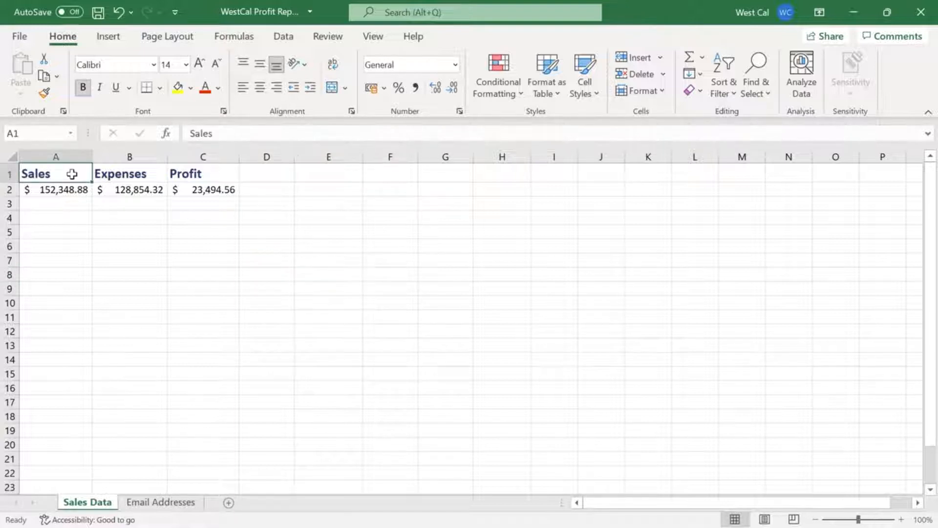
left_click(200, 174, "shift")
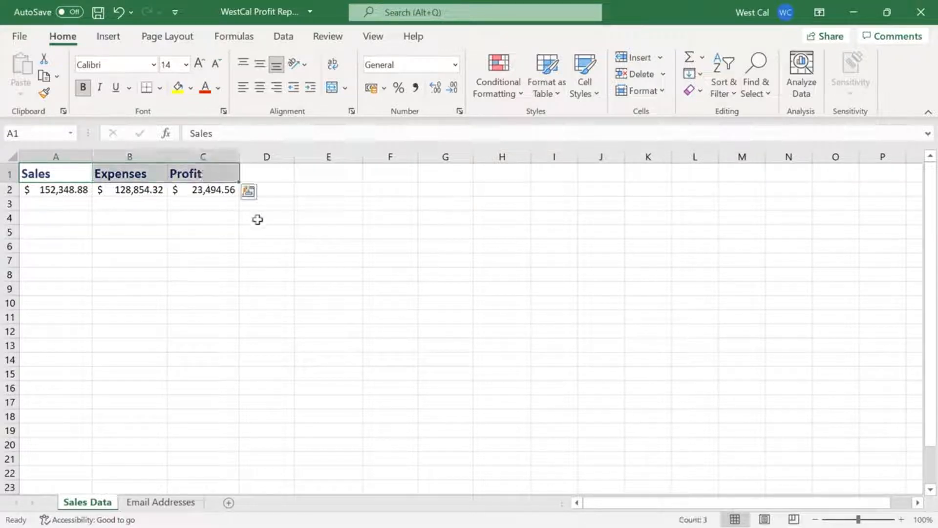
left_click(55, 135)
type("Headers")
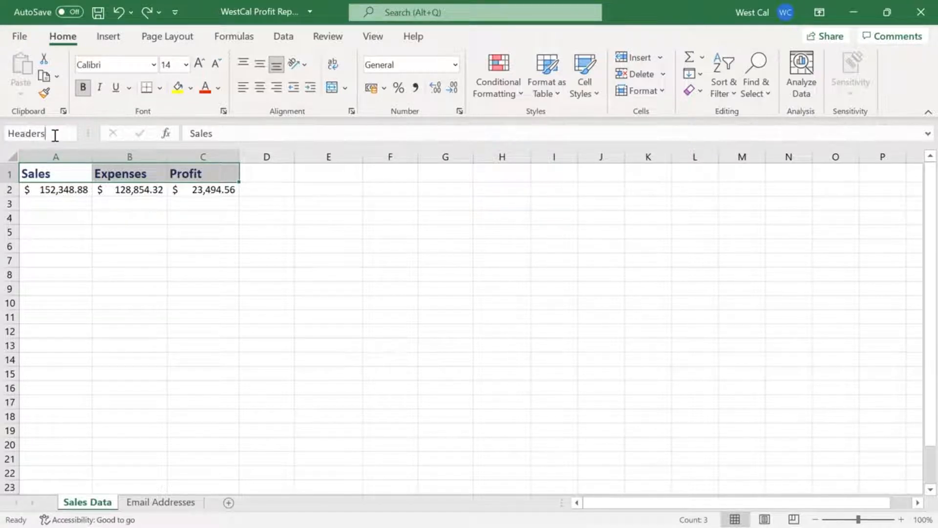
key("Return")
Select cell D4 and jump from it to the named range Headers
left_click(55, 135)
left_click(251, 217)
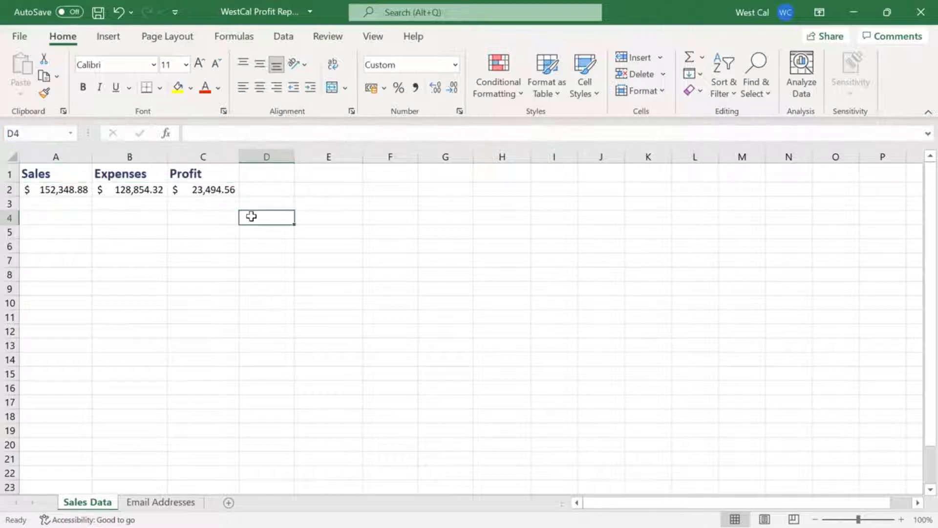
left_click(71, 134)
left_click(70, 148)
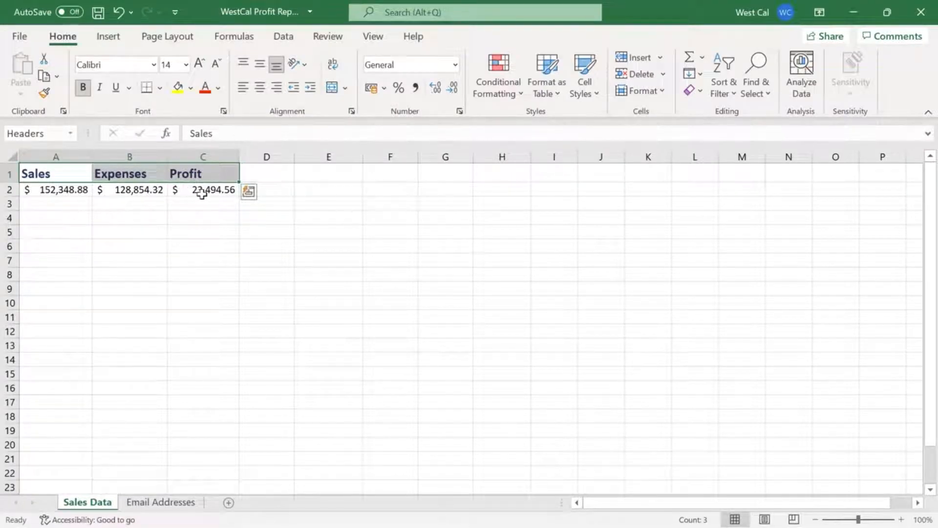
Define the name Profit for cell C2 with the scope Workbook
left_click(202, 192)
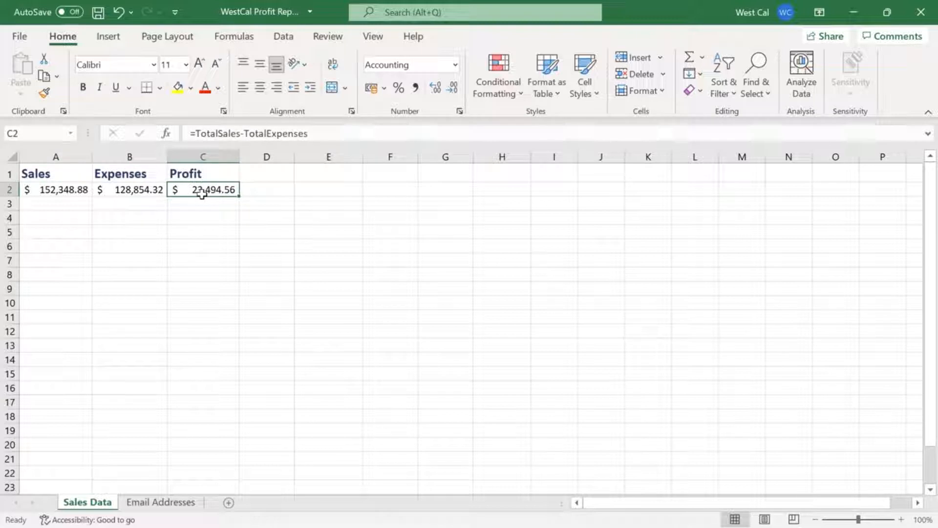
left_click(236, 40)
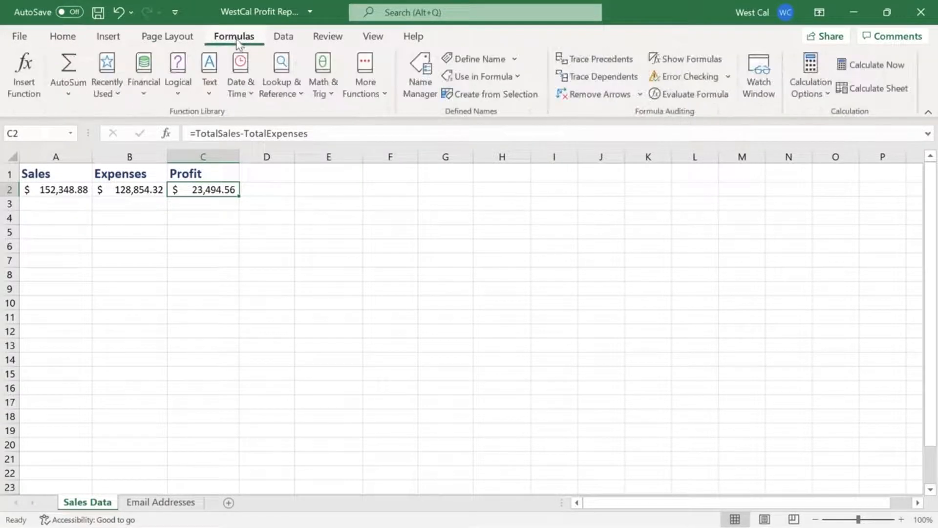
left_click(503, 63)
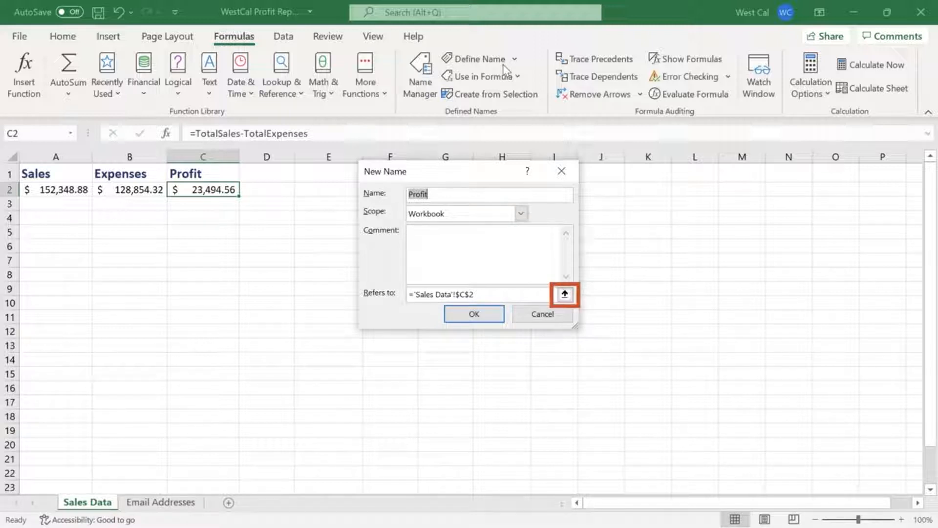
left_click(488, 314)
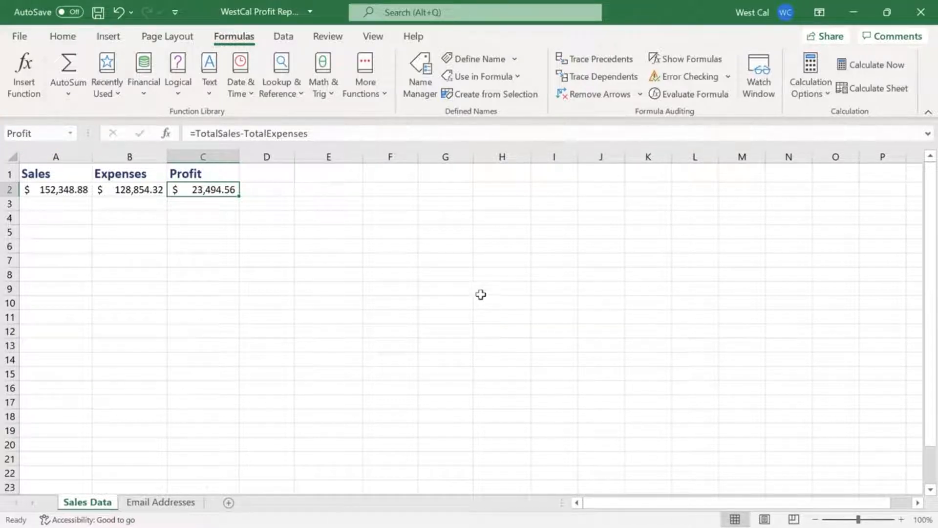
Review the workbook's defined names in the Name Manager, including the options for creating a name and editing Headers
left_click(421, 97)
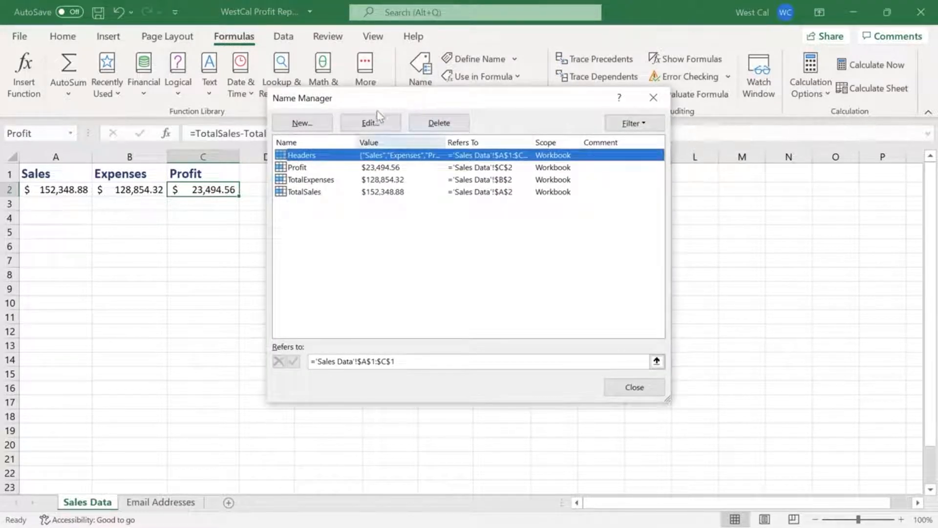
left_click(303, 123)
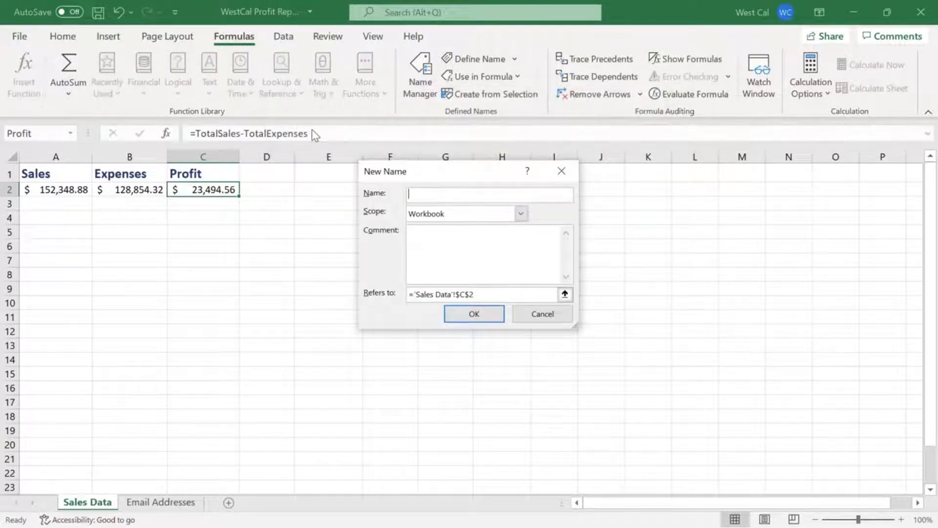
left_click(541, 316)
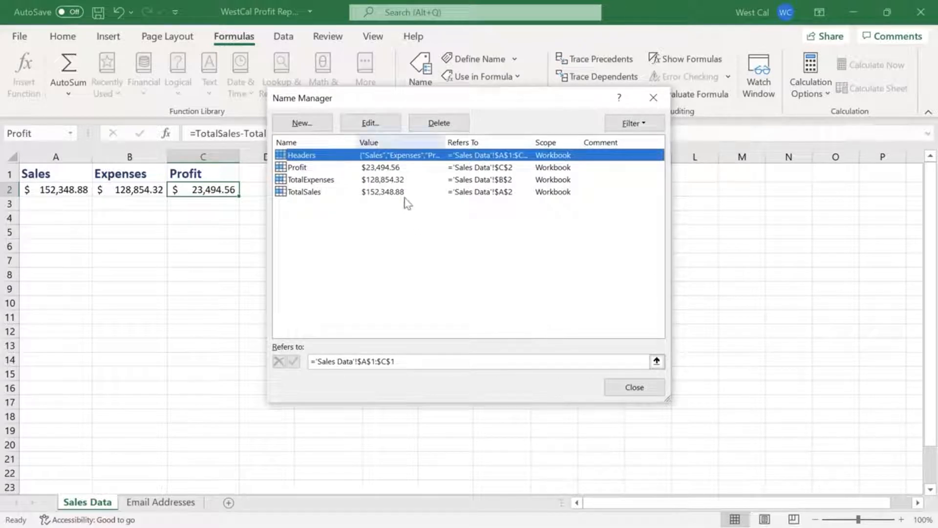
left_click(376, 124)
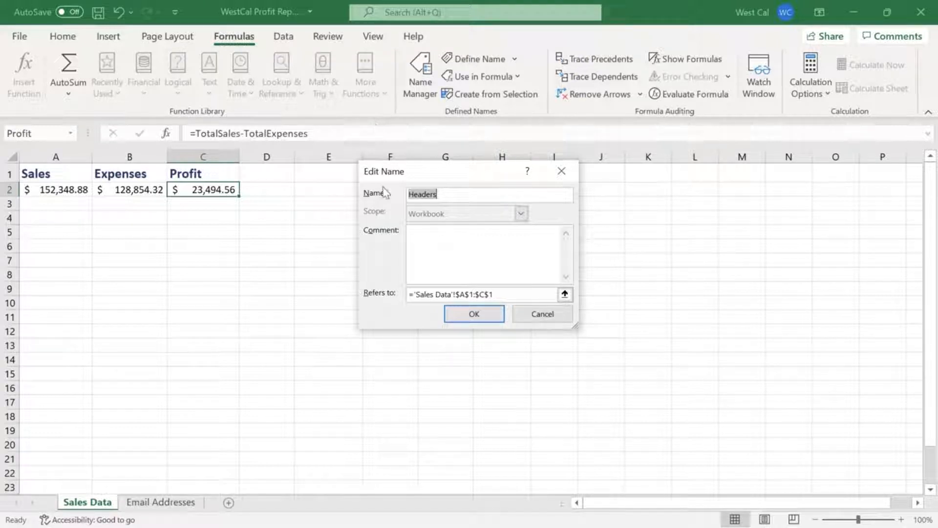
left_click(536, 319)
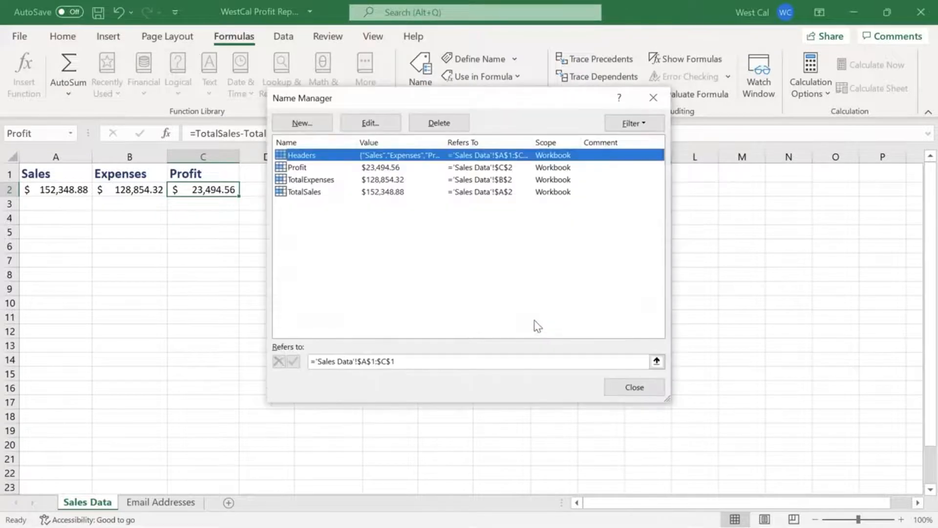
Delete the defined name Profit and show the filter options for the name list
left_click(317, 168)
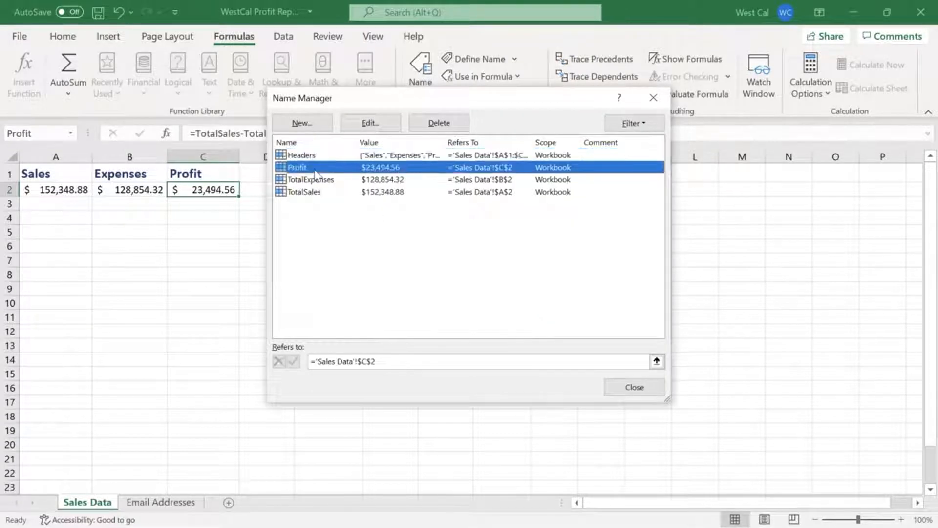
left_click(456, 132)
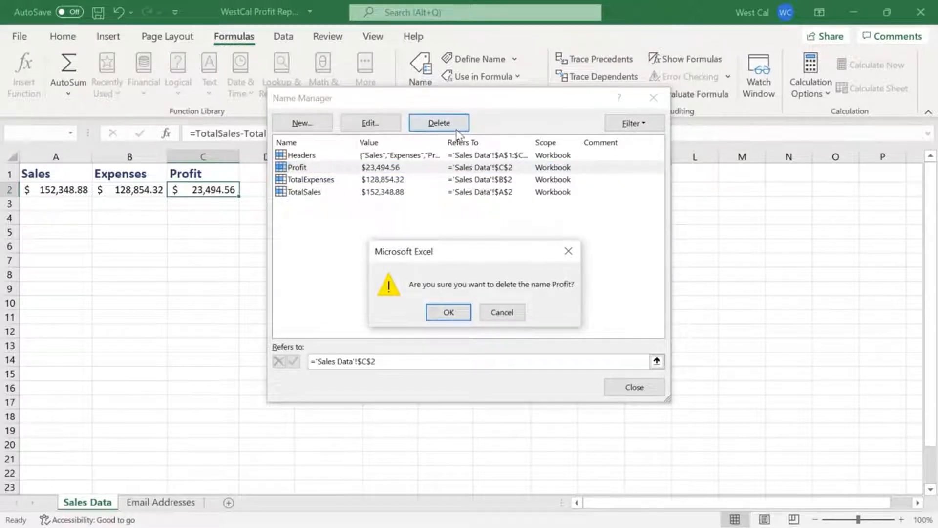
left_click(465, 315)
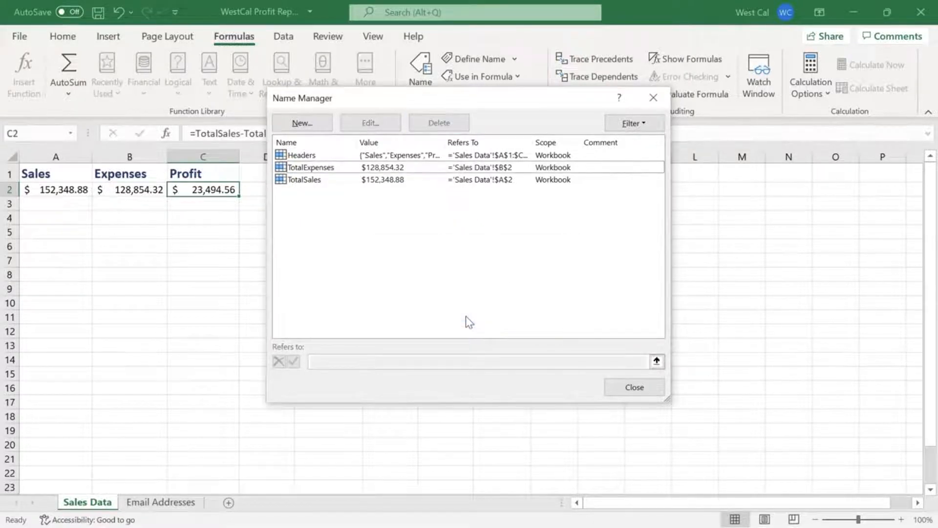
left_click(652, 127)
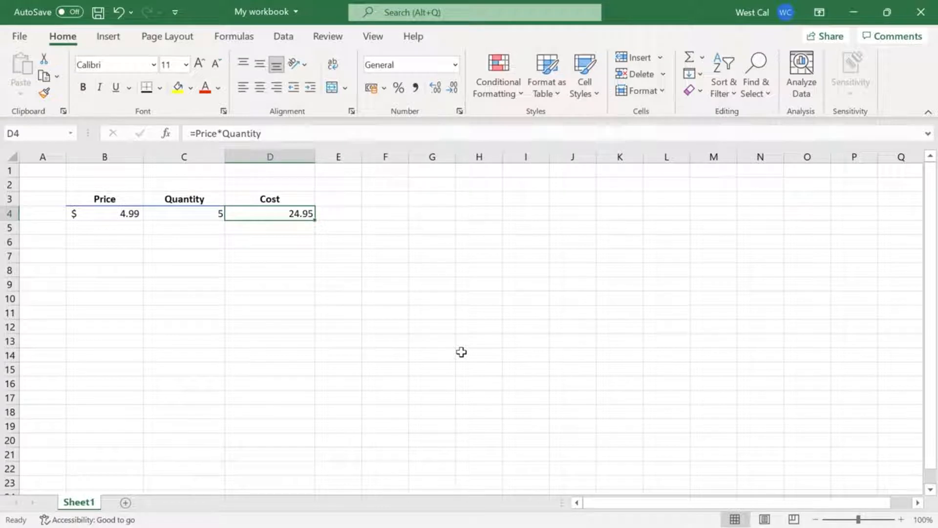
Clear the Cost cell D4 and rebuild its formula as =Price*Quantity from the defined names Price and Quantity
key("Delete")
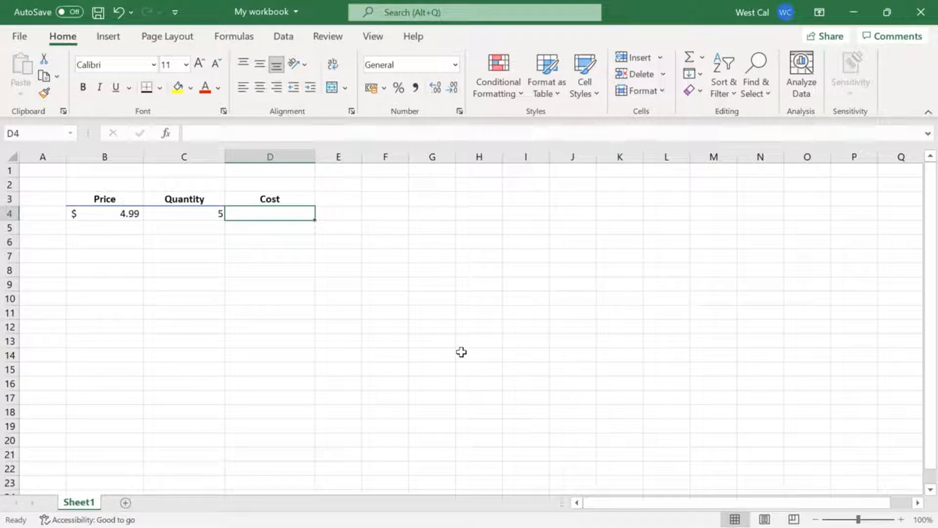
left_click(375, 135)
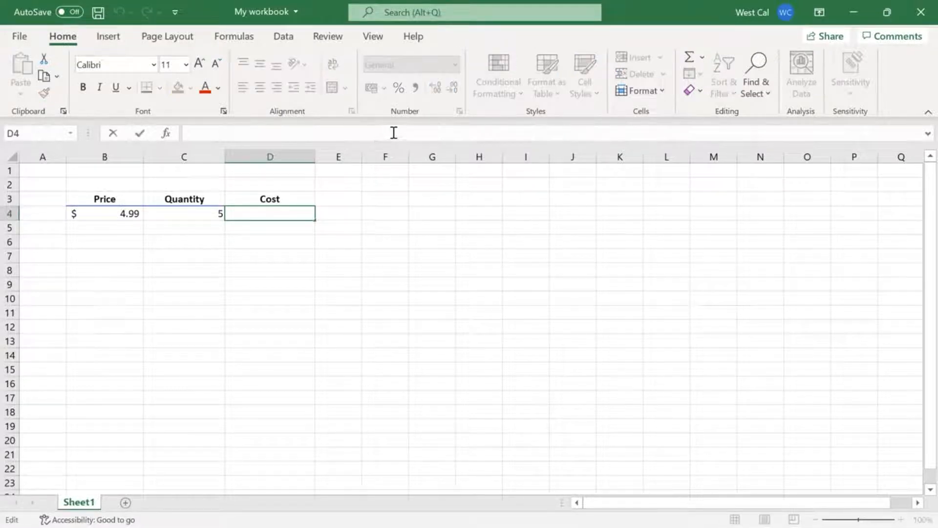
type("=Pri")
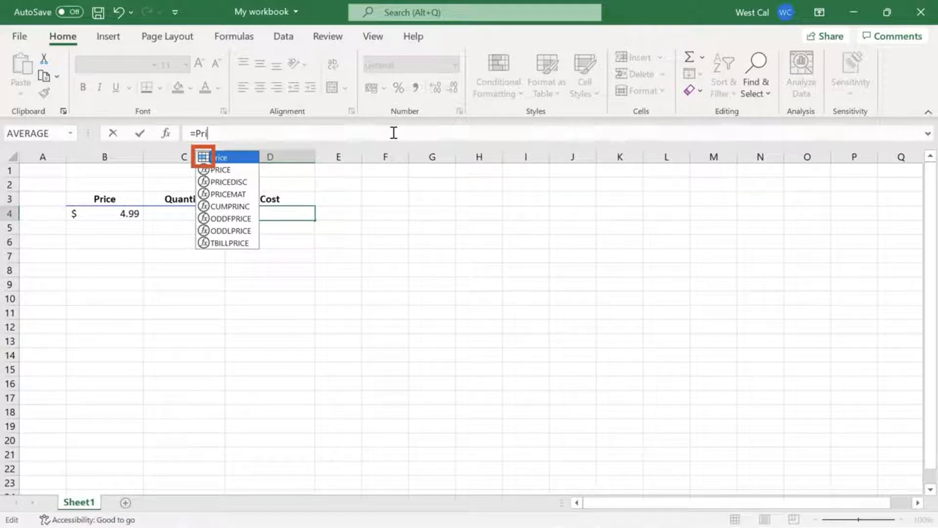
double_click(243, 159)
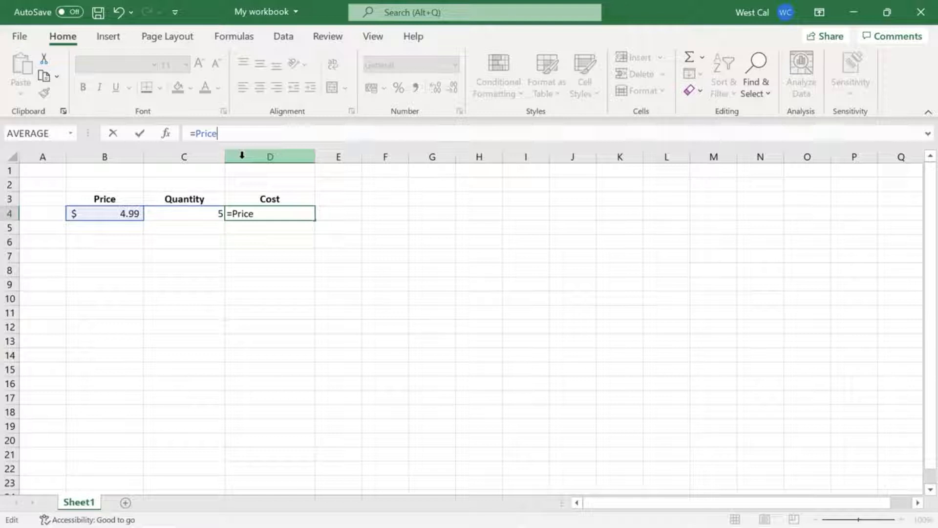
type("*")
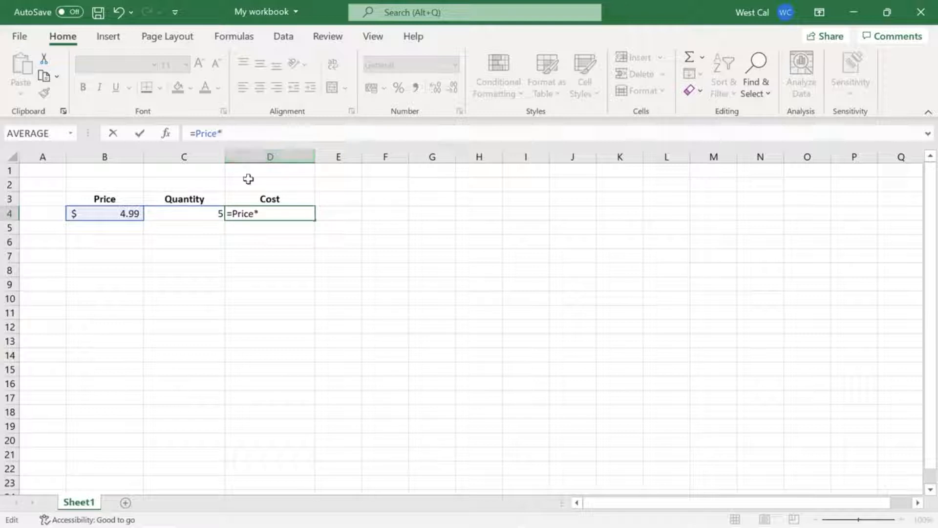
left_click(234, 36)
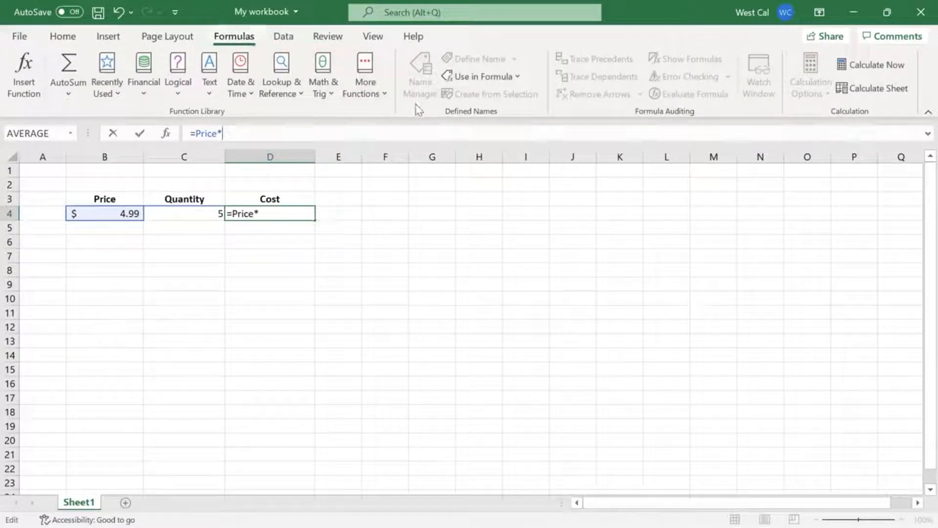
left_click(521, 76)
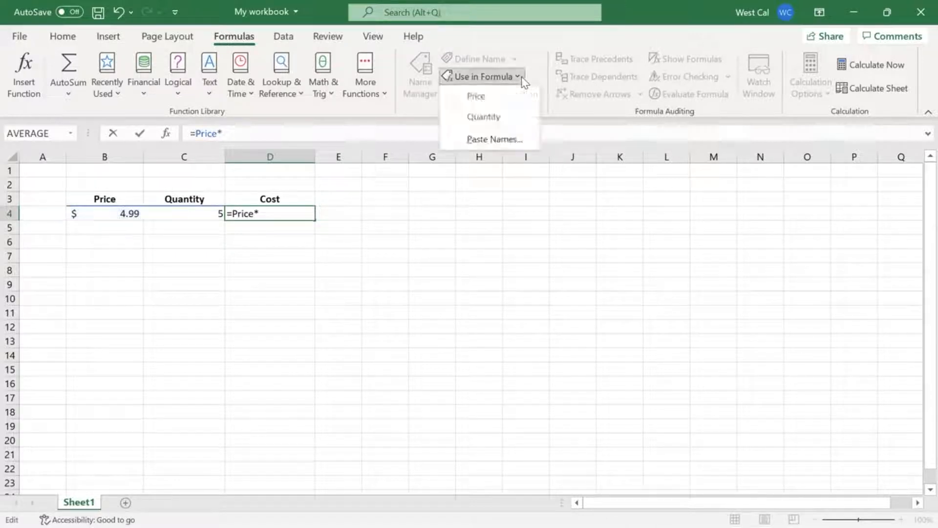
left_click(520, 113)
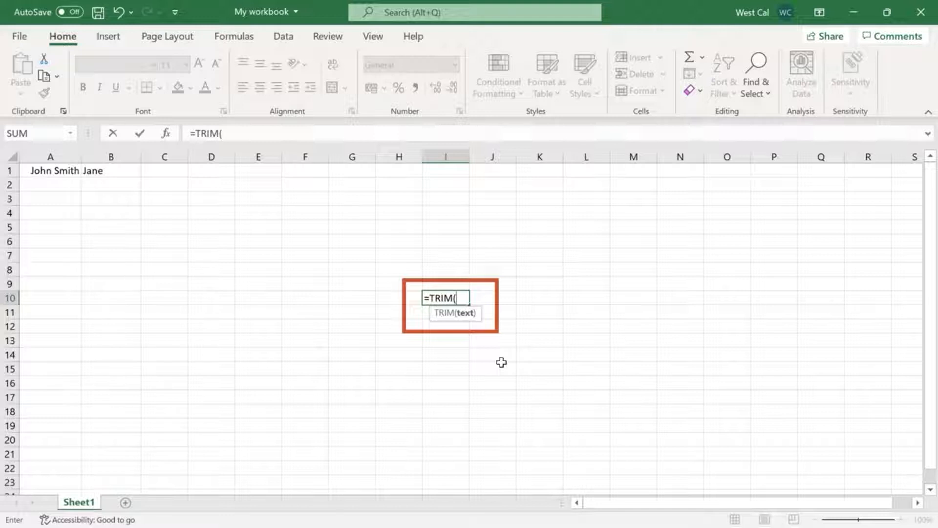
Abandon the TRIM entry in I10 and examine the extra spaces around the text in A1 and B1
key("Escape")
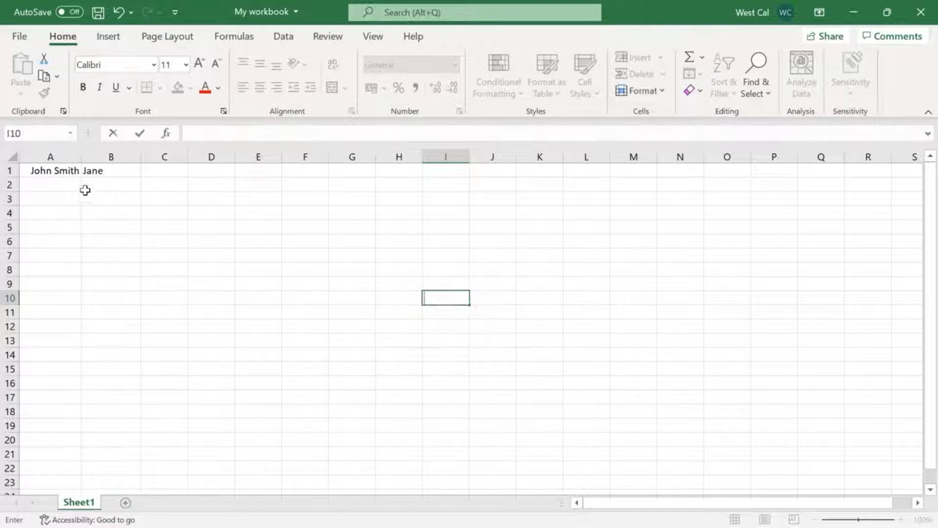
left_click(71, 174)
key("F2")
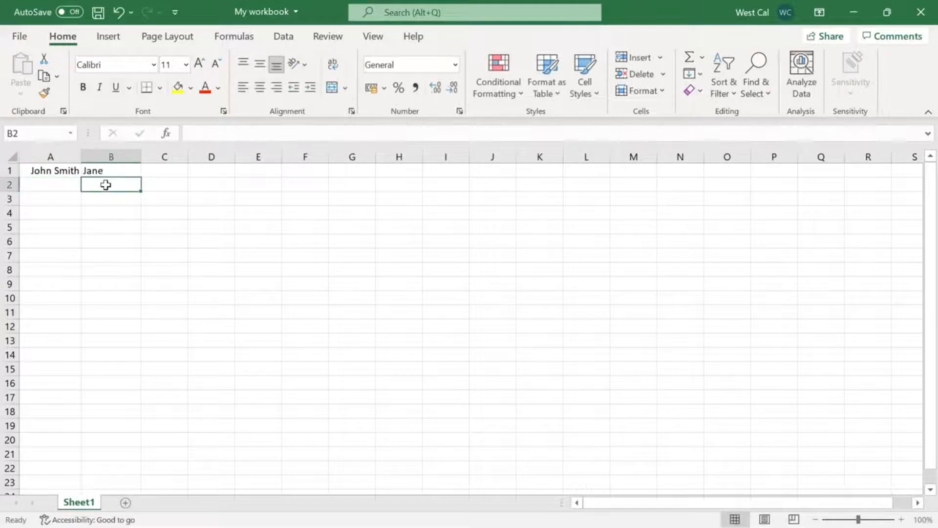
left_click(109, 167)
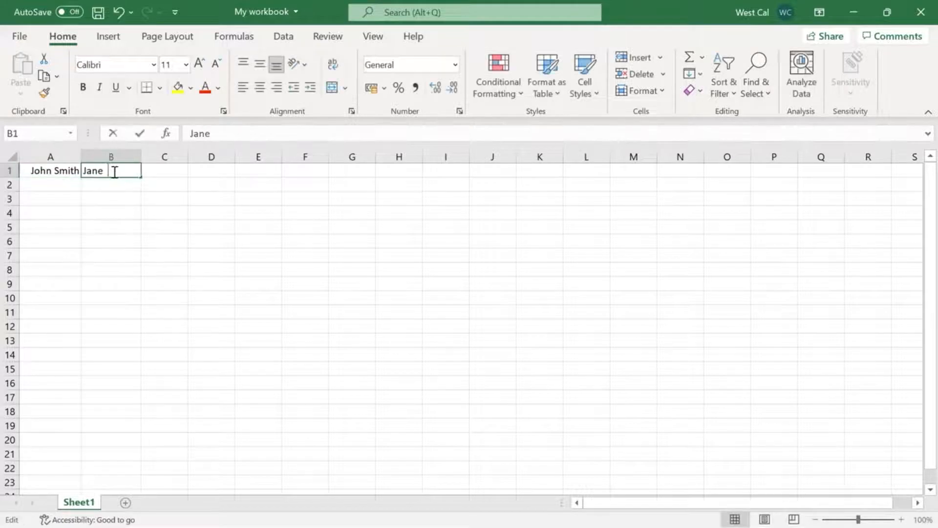
key("F2")
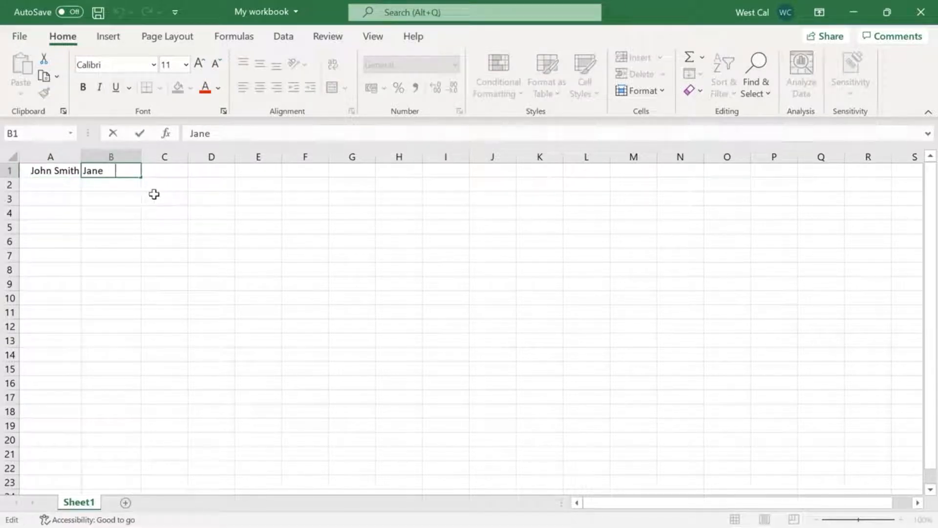
Enter =TRIM(A1) in cell A2 to strip the extra spaces from the text in A1
left_click(63, 184)
type("=")
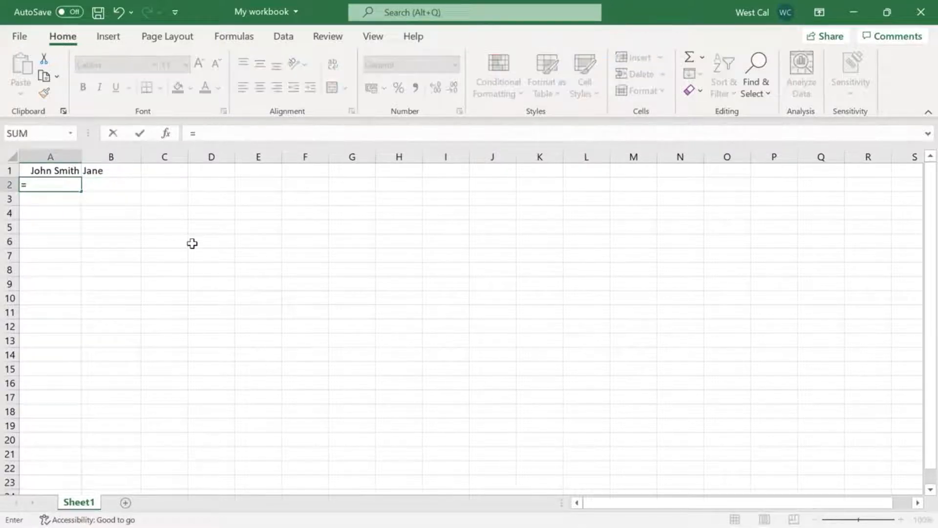
type("TRIM (A1)")
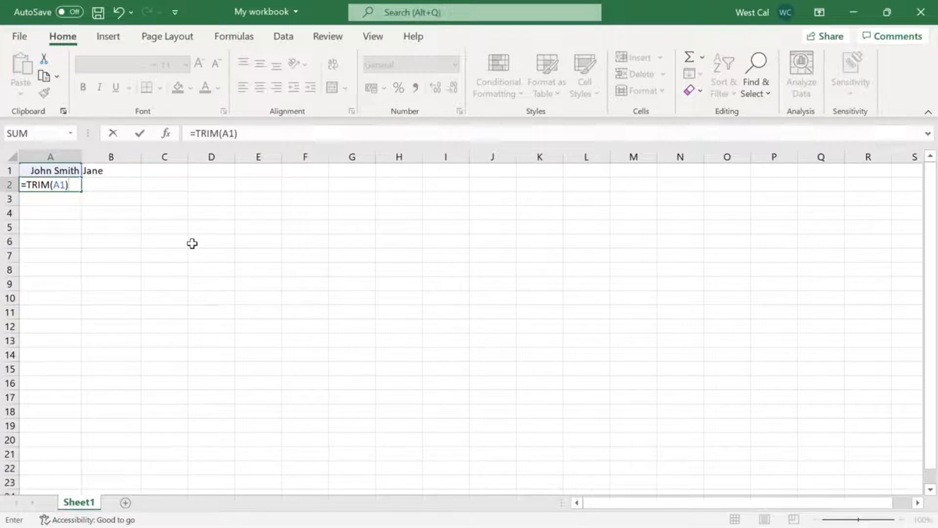
key("ctrl+Return")
key("Return")
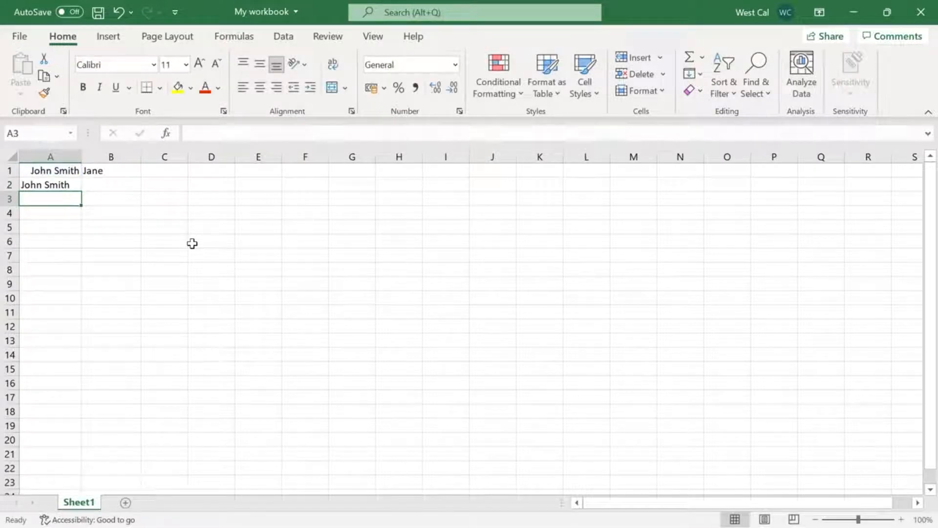
Enter =TRIM(B1) in cell B2 to strip the extra spaces from the text in B1
left_click(125, 187)
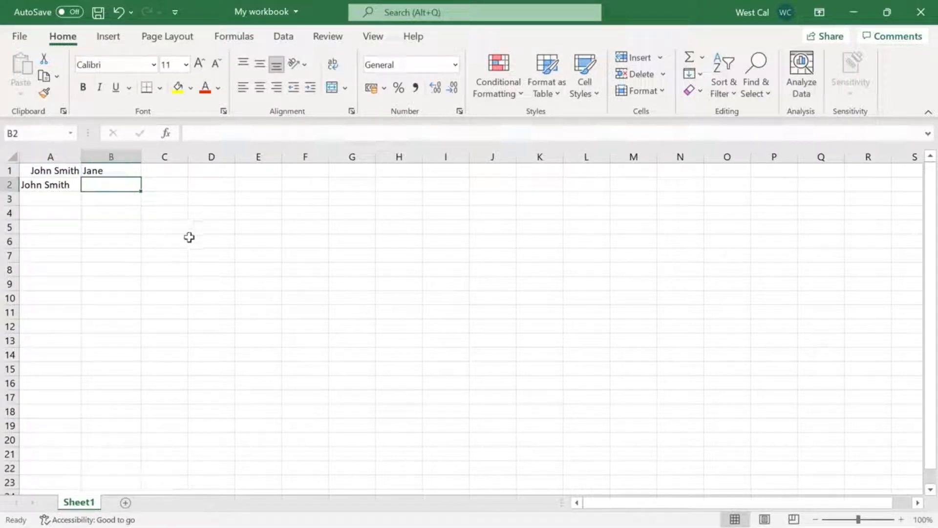
type("=TRIM")
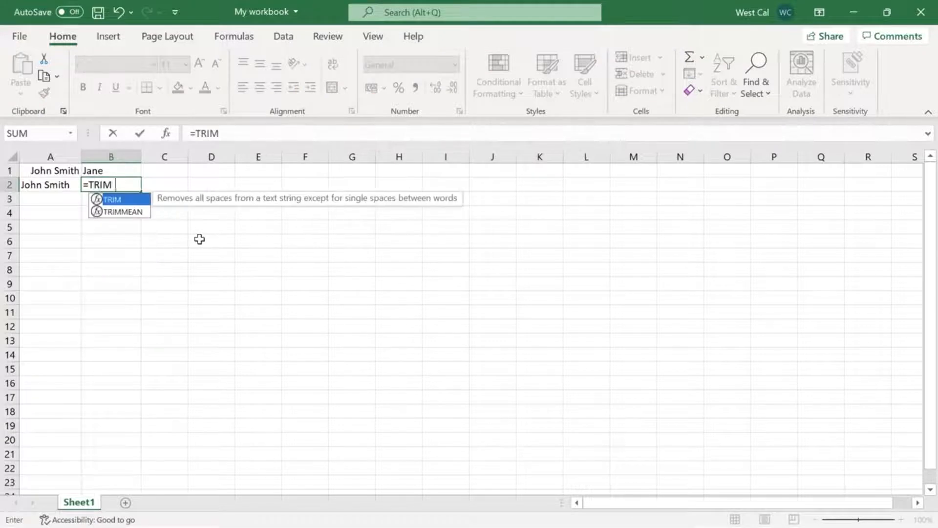
type("(B")
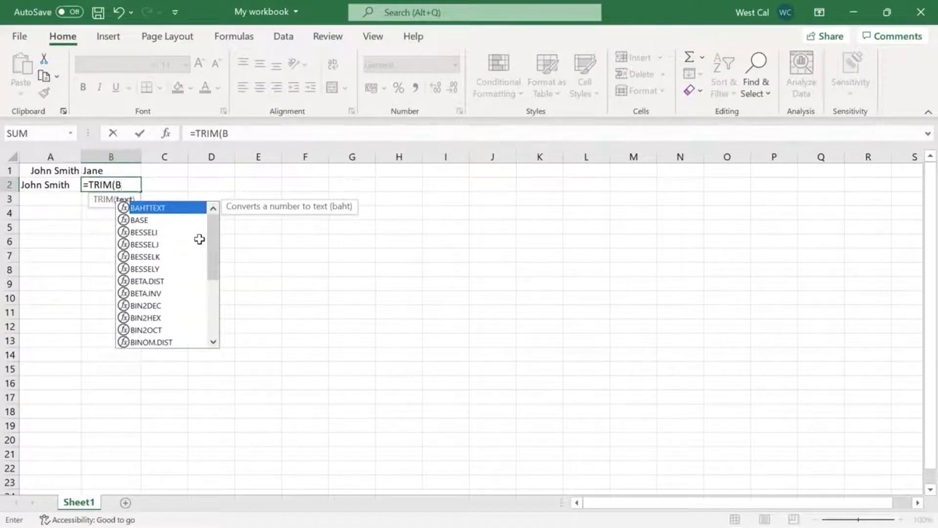
type("1)")
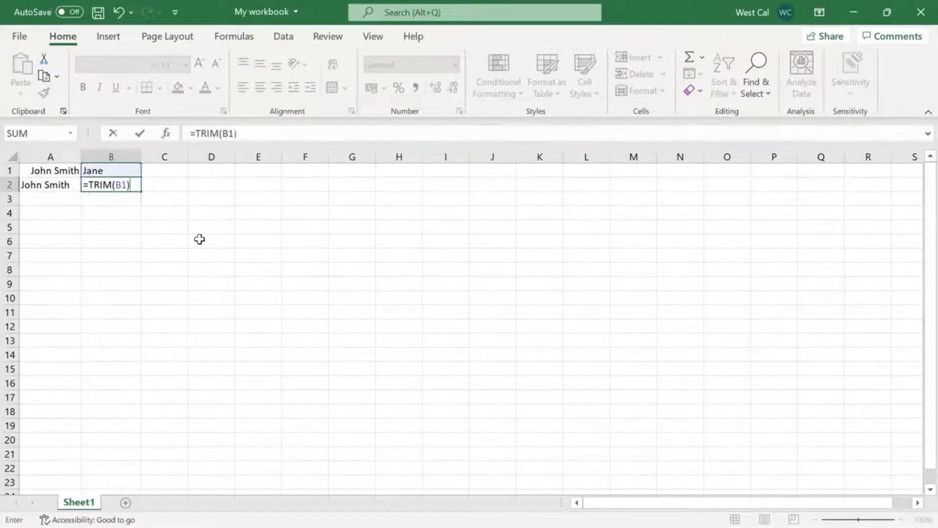
key("Return")
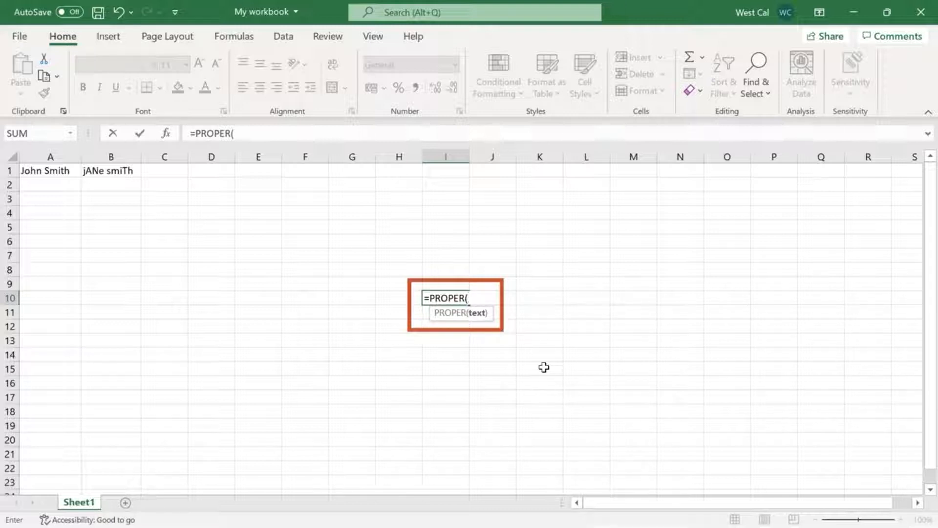
Abandon the PROPER entry in I10 and enter =UPPER(A1) in cell A2 to convert the A1 text to uppercase
key("Escape")
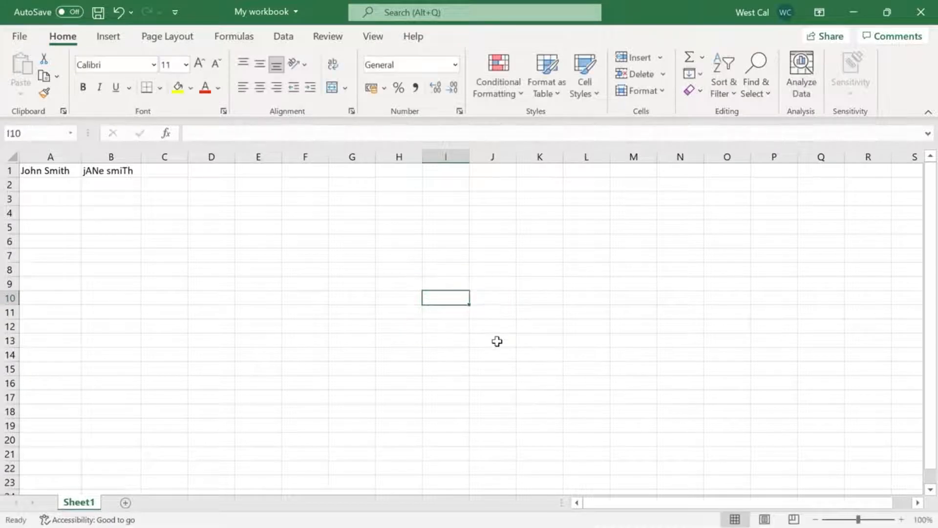
left_click(65, 172)
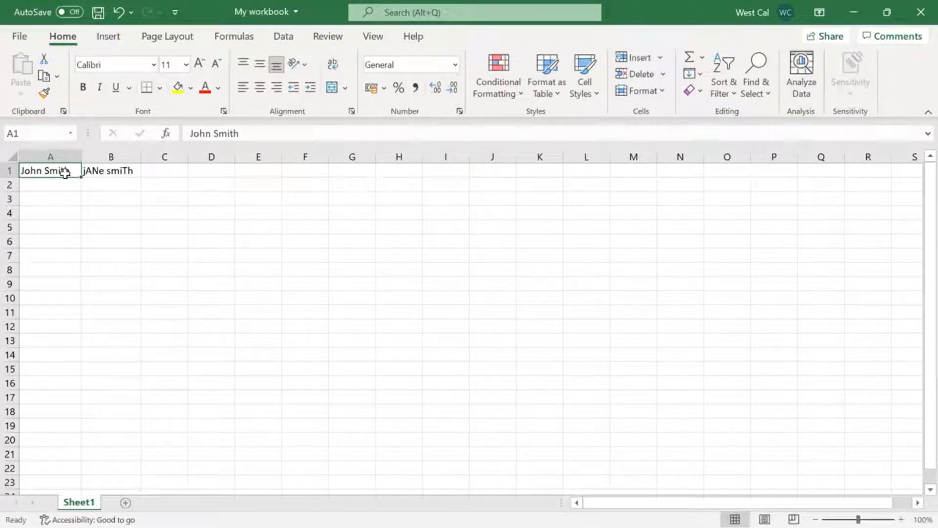
left_click(110, 173)
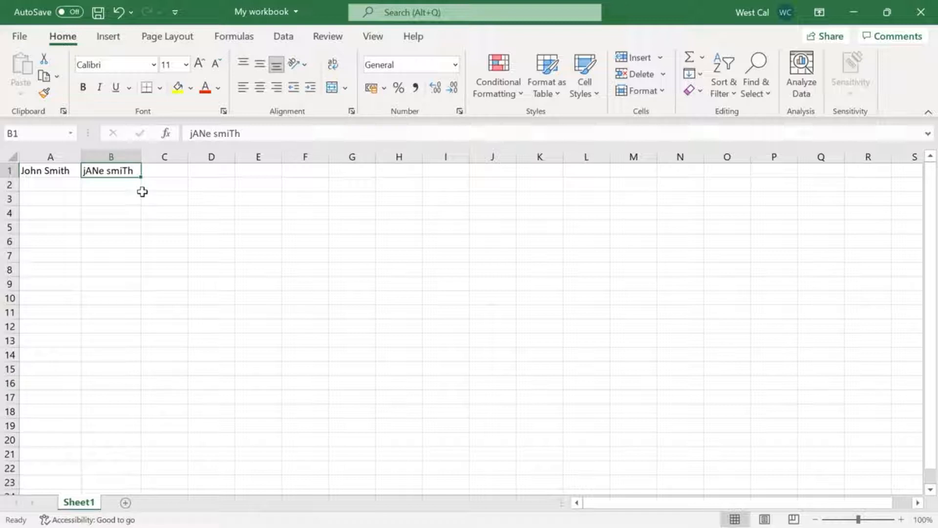
key("Down")
key("Left")
type("=UP")
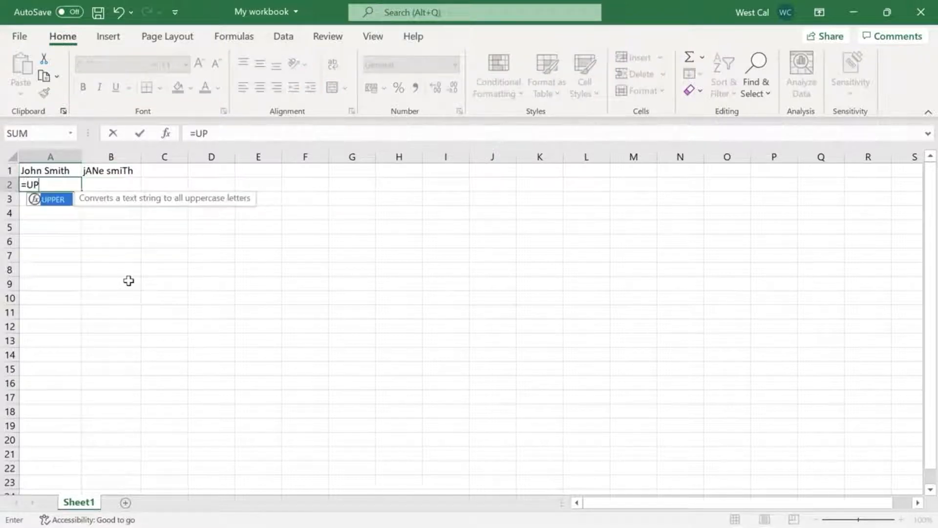
type("PER(A1")
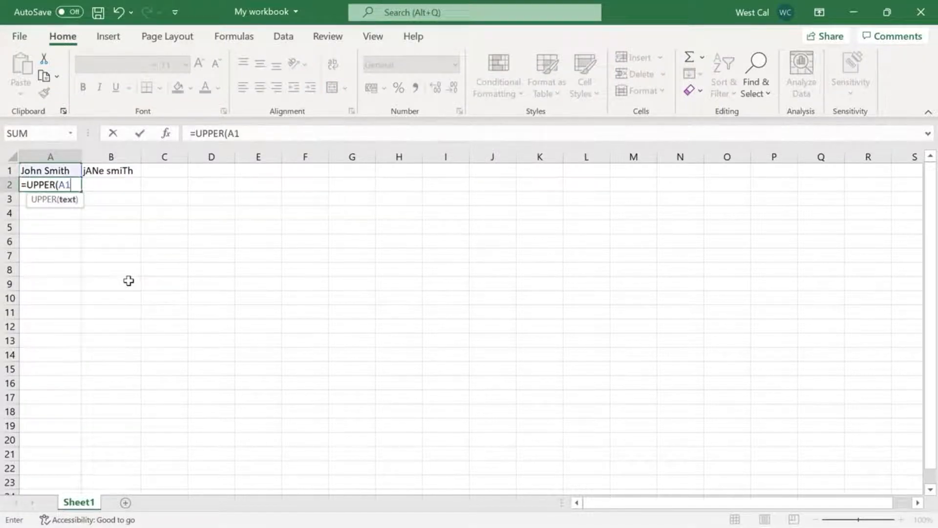
type(")")
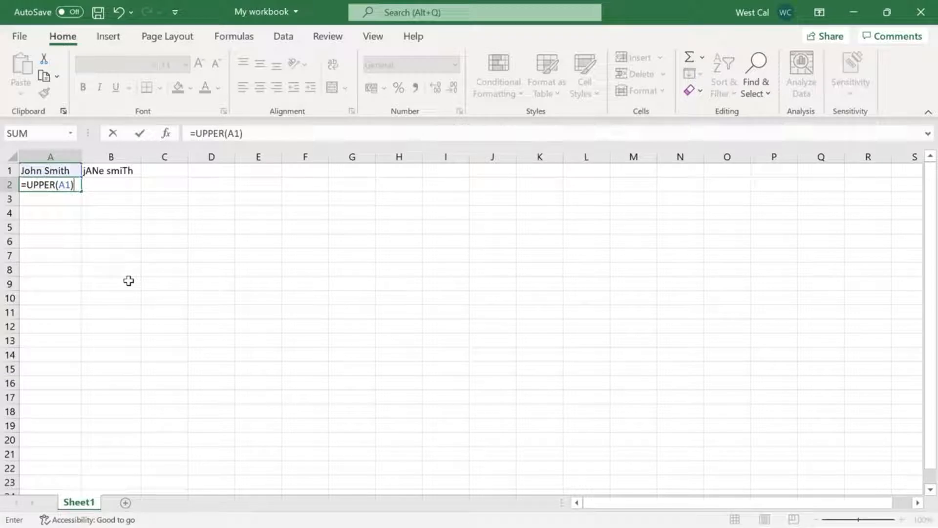
key("Return")
Enter =LOWER(A1) in cell A3 to convert the A1 text to lowercase
type("=LO")
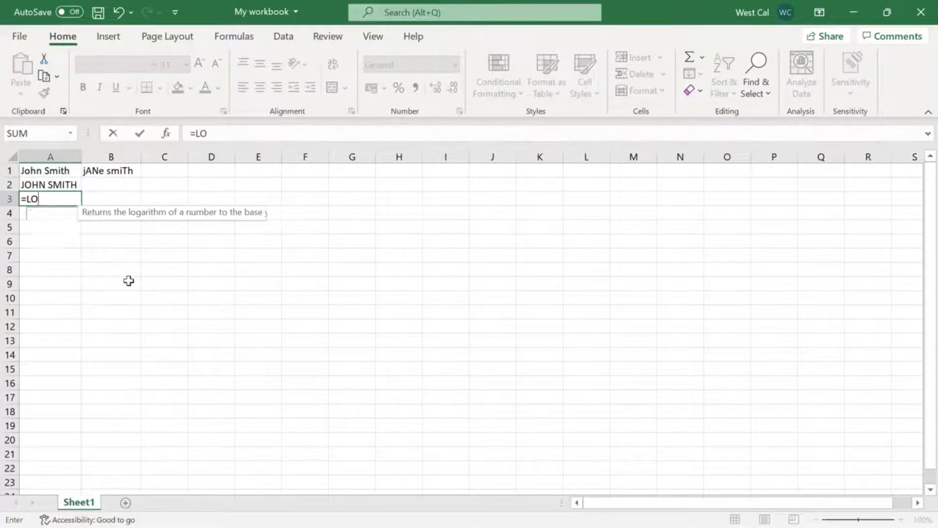
type("WER(A1")
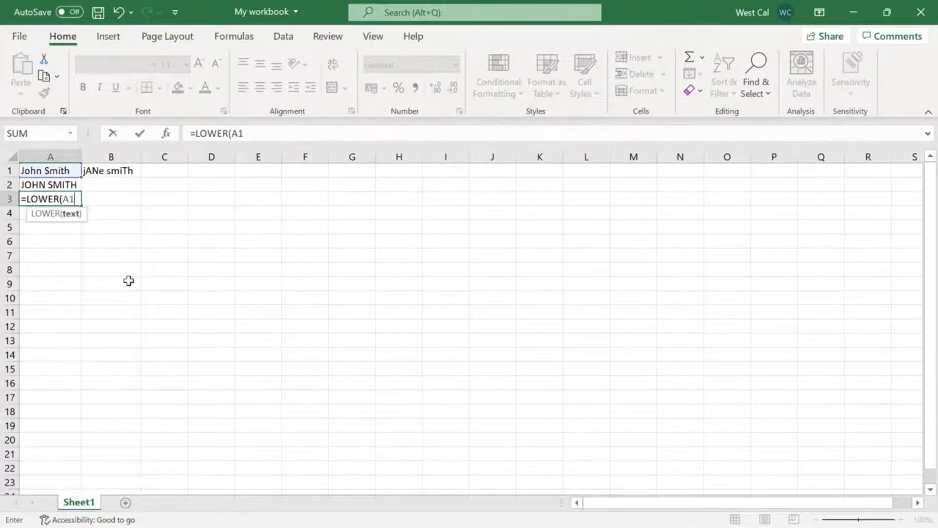
type(")")
key("Return")
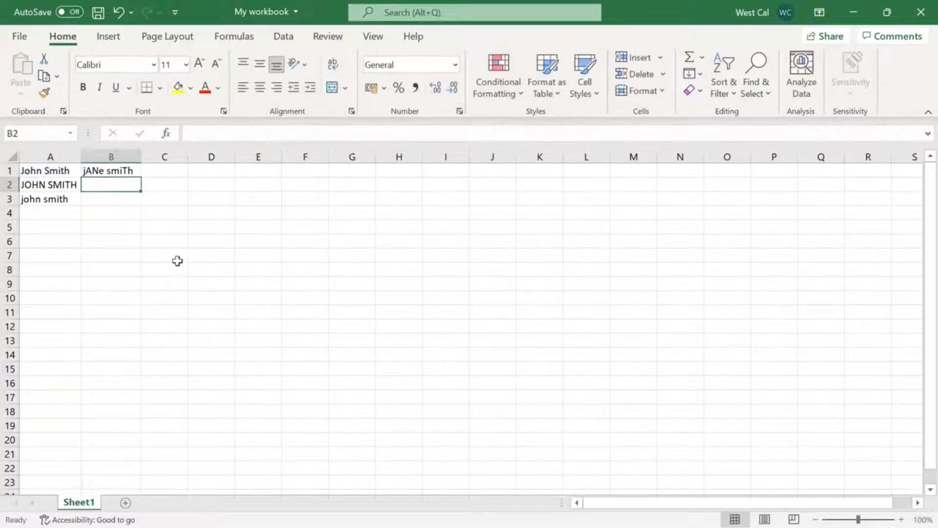
Enter =PROPER(B1) in cell B2 to capitalize the first letter of each word from B1
type("=PROPER(B")
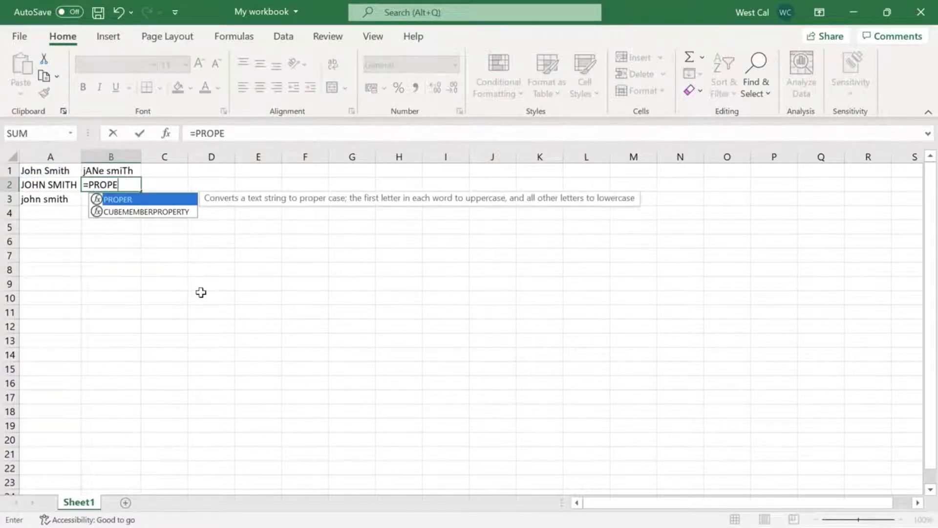
type(")")
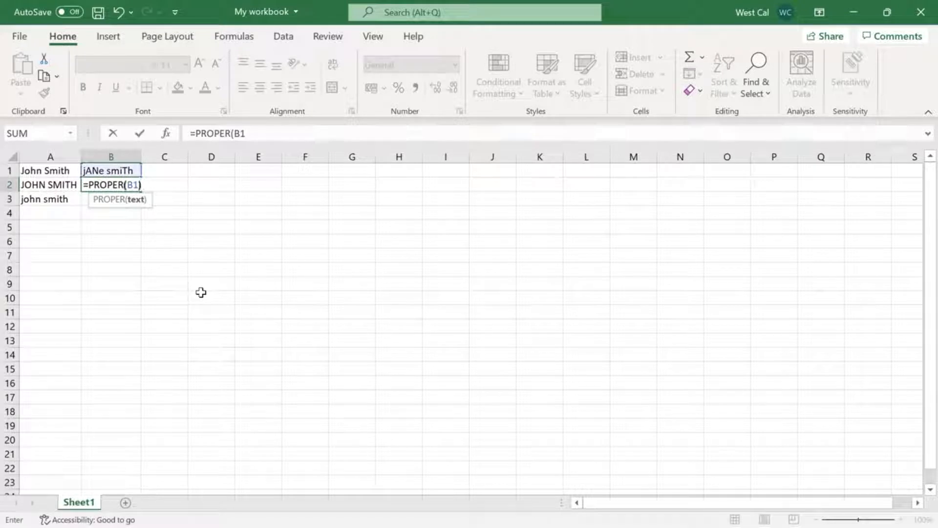
key("Return")
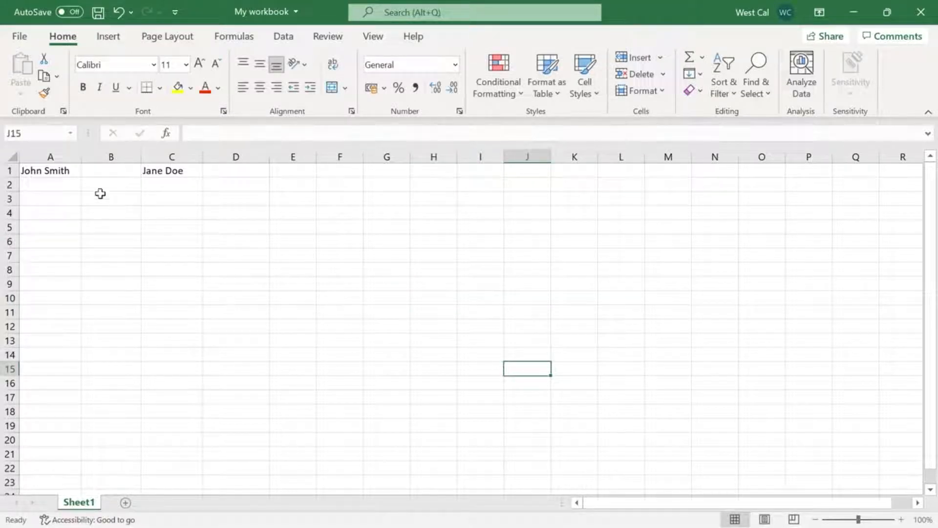
Enter =TEXTJOIN(", ", TRUE, A1, B1, C1) in cell D1 to join the texts with commas while ignoring the empty cell
left_click(52, 172)
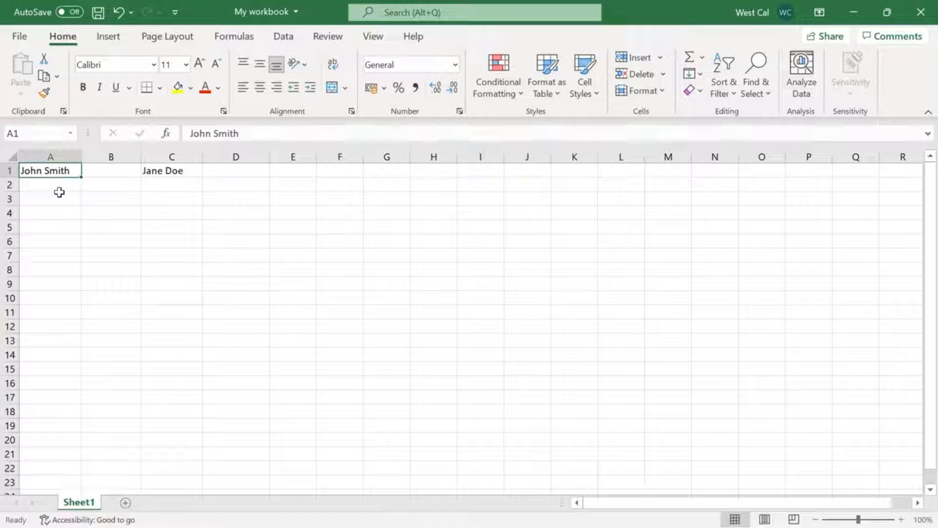
key("Right")
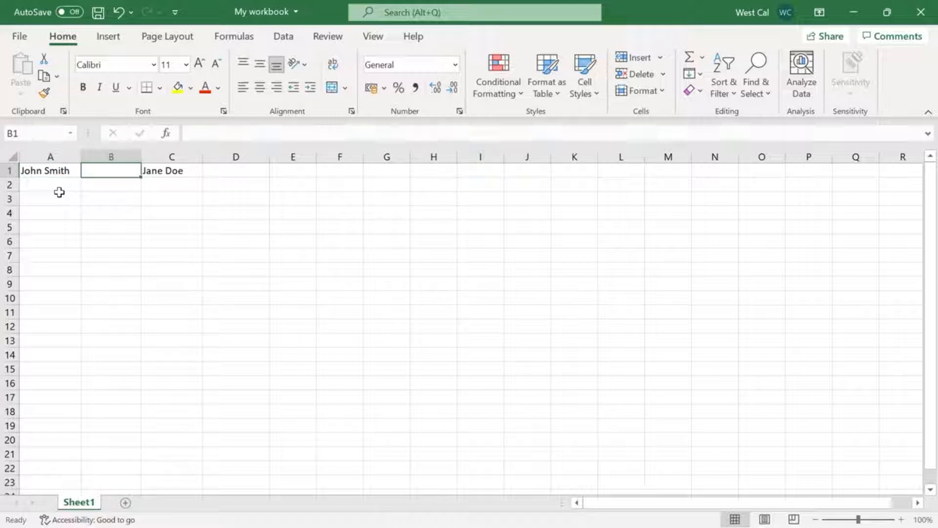
key("Right")
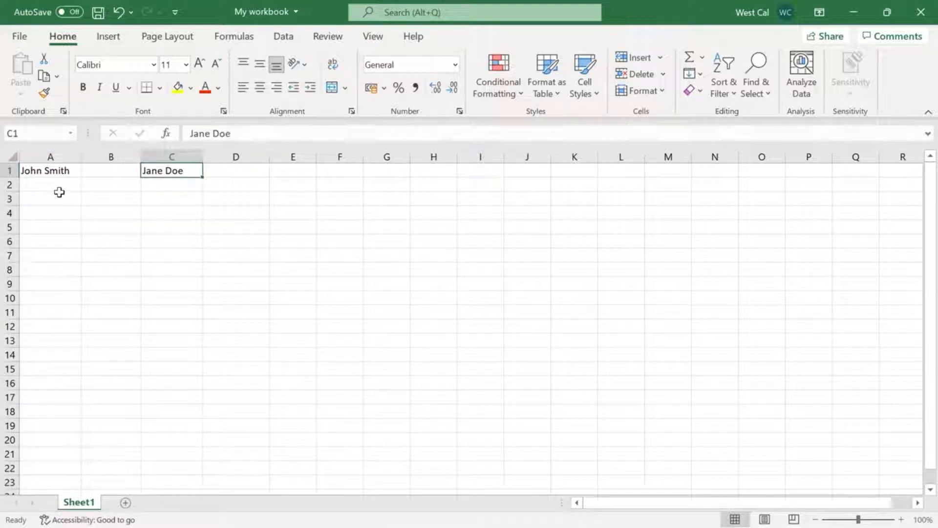
key("Right")
type("=TEXTJOIN(\", \", TRUE, A1, B1, C1)")
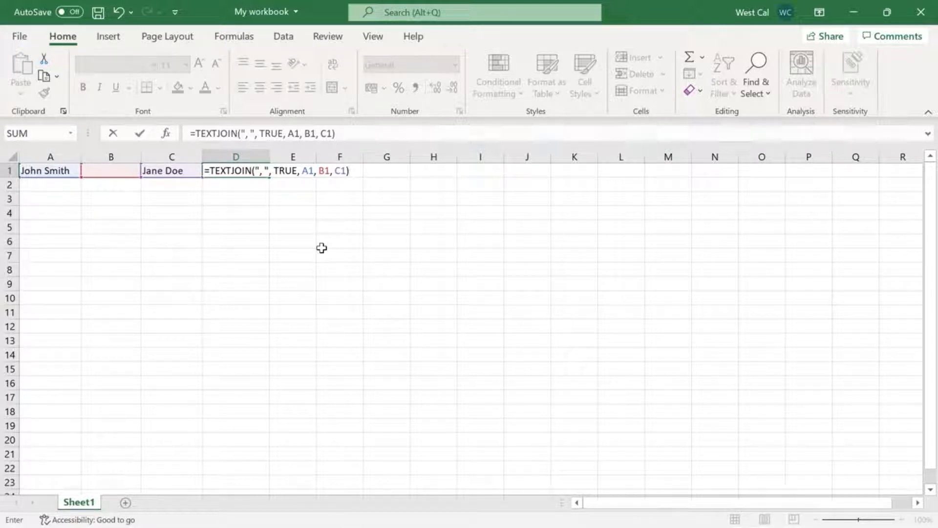
key("Return")
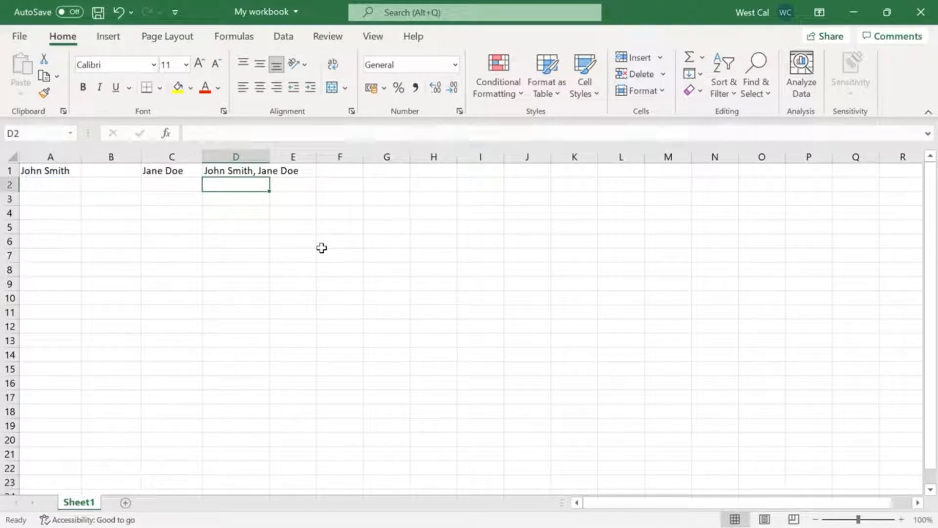
Enter =TEXTJOIN(", ", FALSE, A1, B1, C1) in D2 to include the empty cell, and =TEXTJOIN( , TRUE, A1, B1, C1) in D3 to omit the delimiter
type("=TEXTJOIN(\", \", FALSE, A1, B1, C1)")
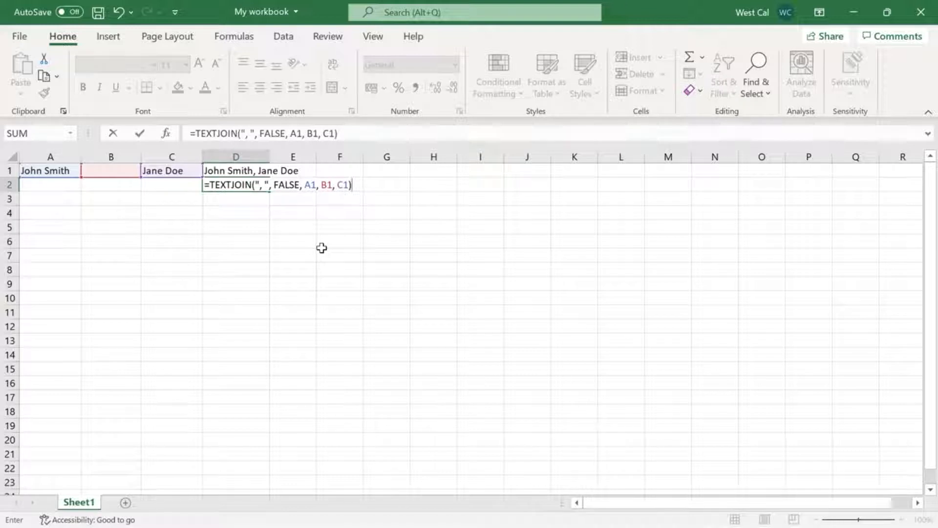
key("Return")
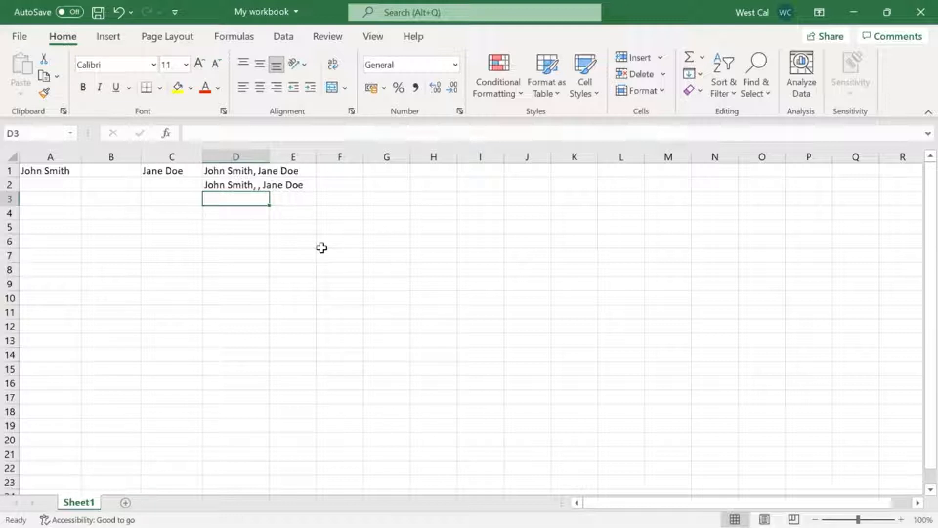
type("=TEXTJOIN( , TRUE, A1, B1, C1)")
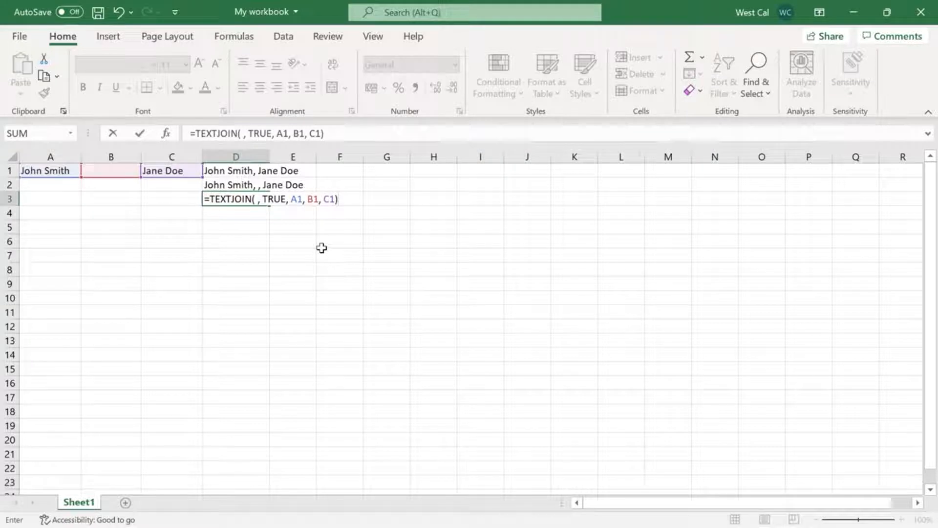
key("Return")
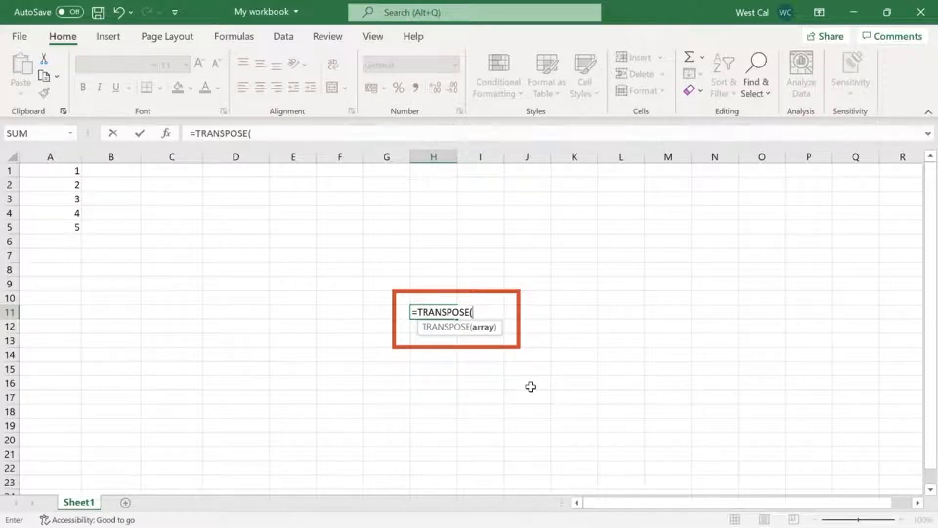
Abandon the TRANSPOSE entry in H11 and fill E1:I1 with the array formula =TRANSPOSE(A1:A5) to turn the column into a row
key("Escape")
left_click(66, 175)
left_click_drag(63, 183, 74, 228)
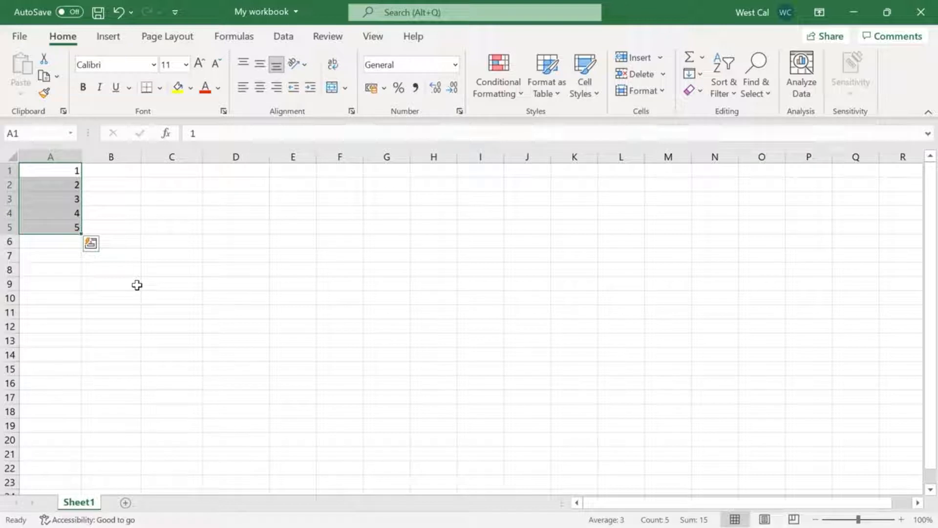
left_click(308, 173)
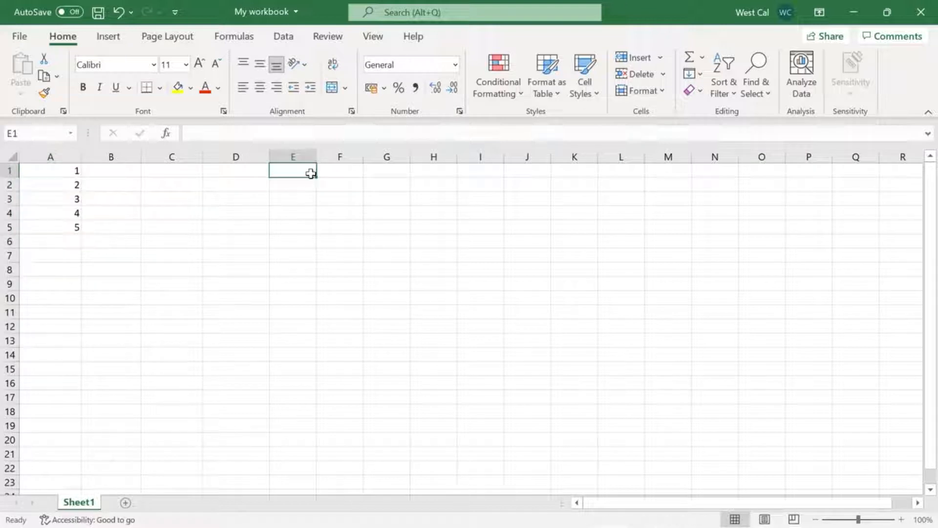
left_click(474, 168, "shift")
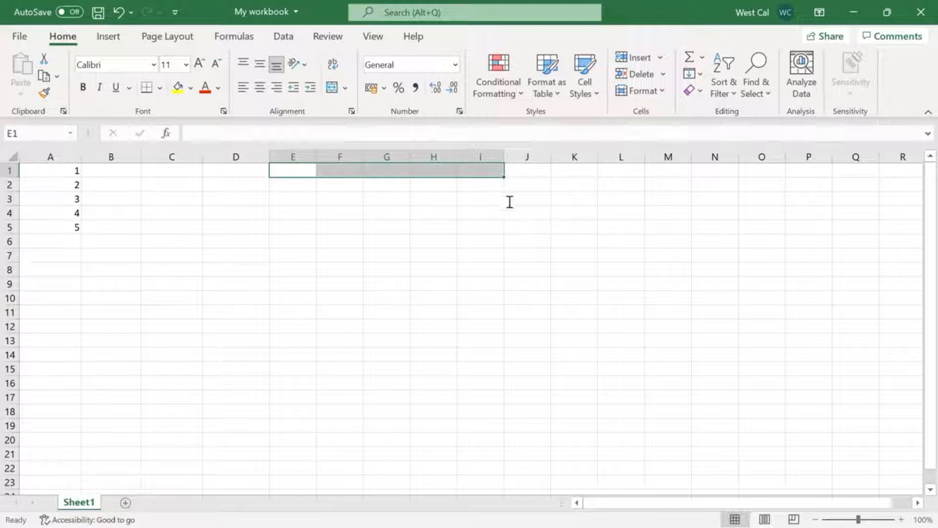
left_click(454, 133)
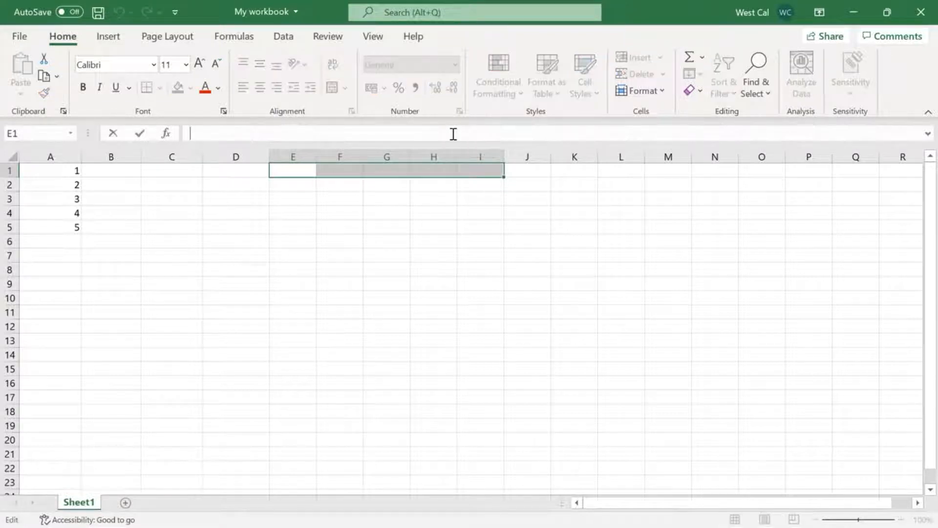
type("=TRANSPOSE(A1:A5)")
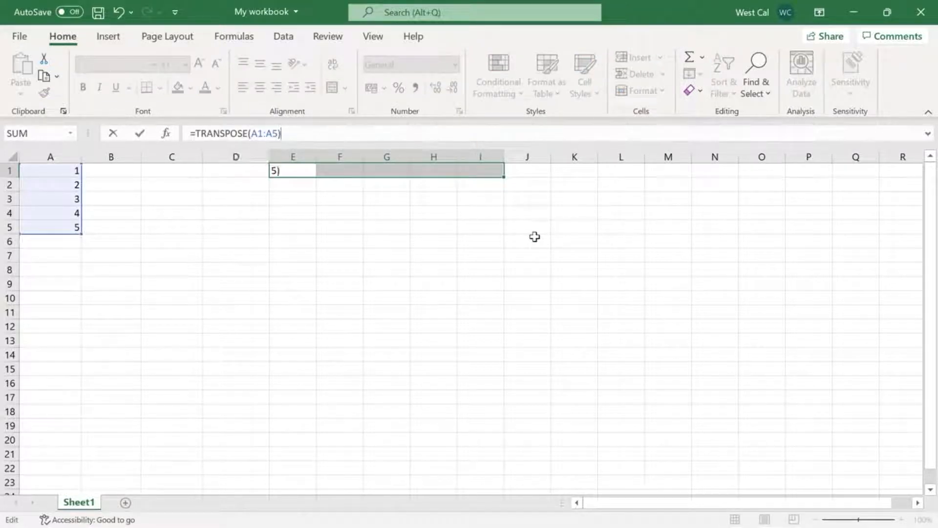
key("ctrl+shift+Return")
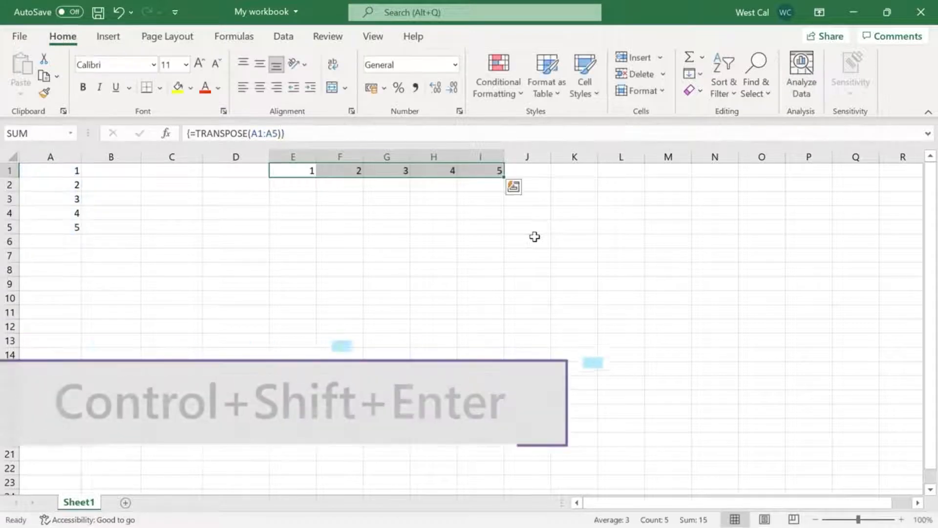
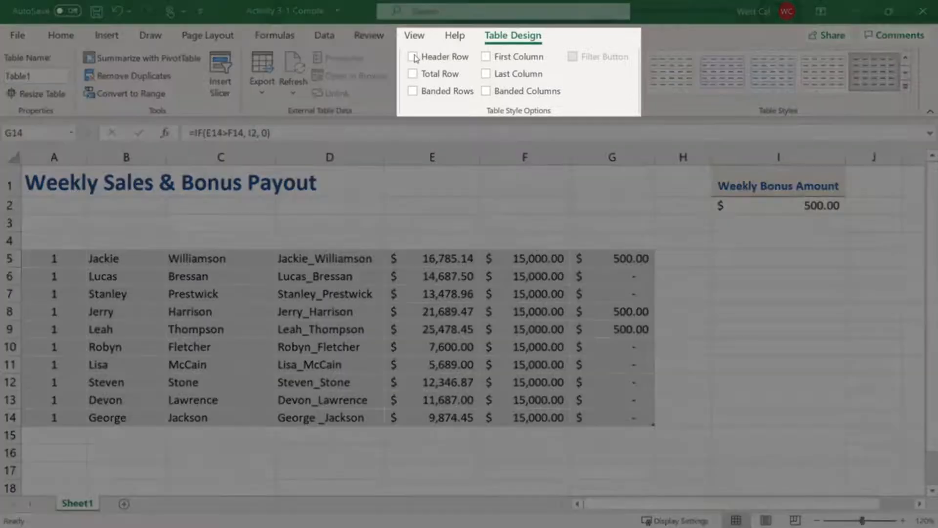
Turn on the table's header row and view the sort and filter options for the Weekly Sales column
left_click(413, 57)
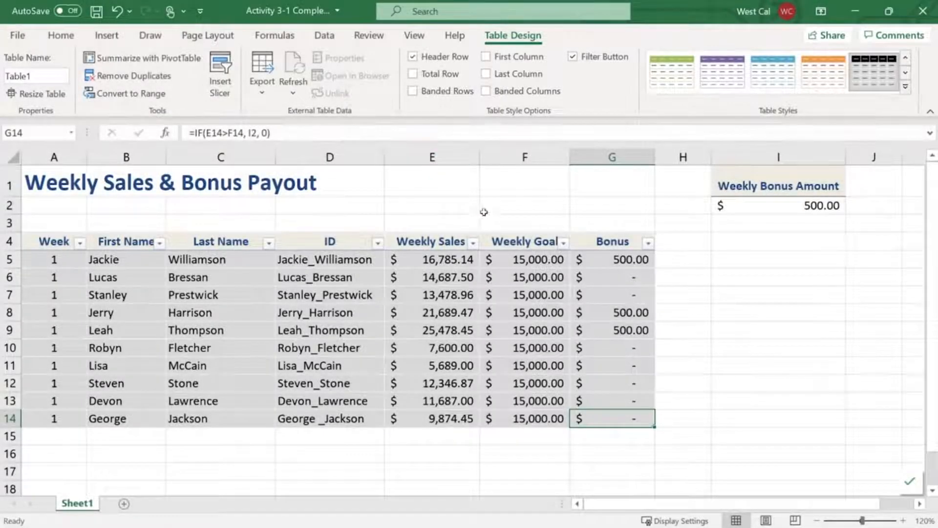
left_click(474, 243)
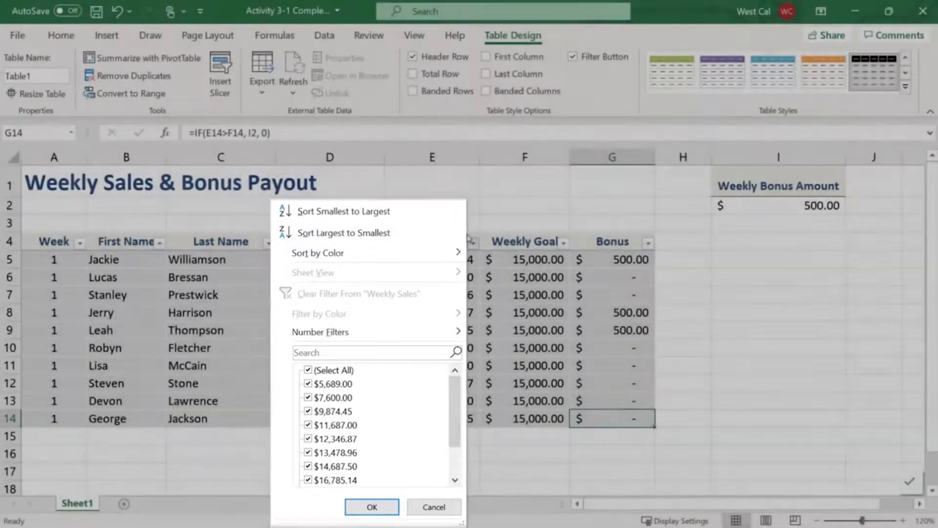
left_click(474, 245)
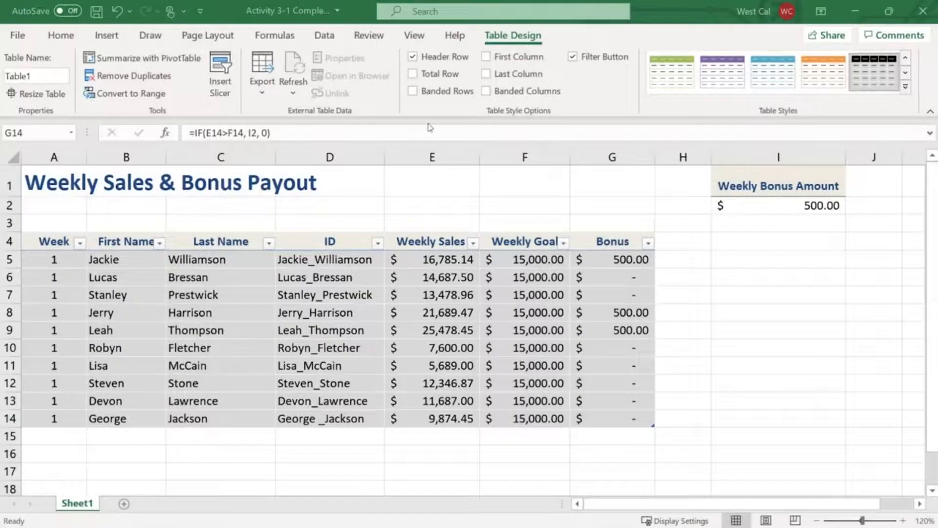
Turn on the table's banded rows, total row, first column and last column, and view the calculation choices for the Bonus total
left_click(413, 92)
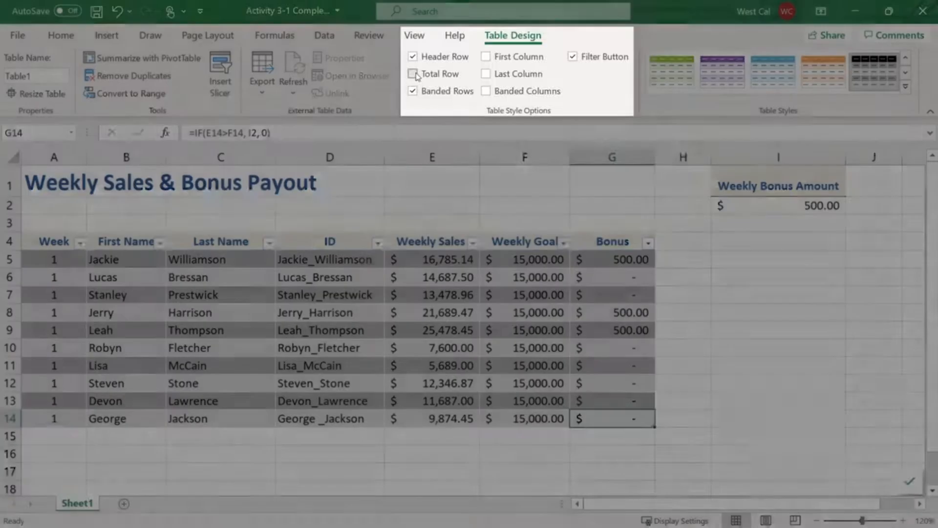
left_click(413, 74)
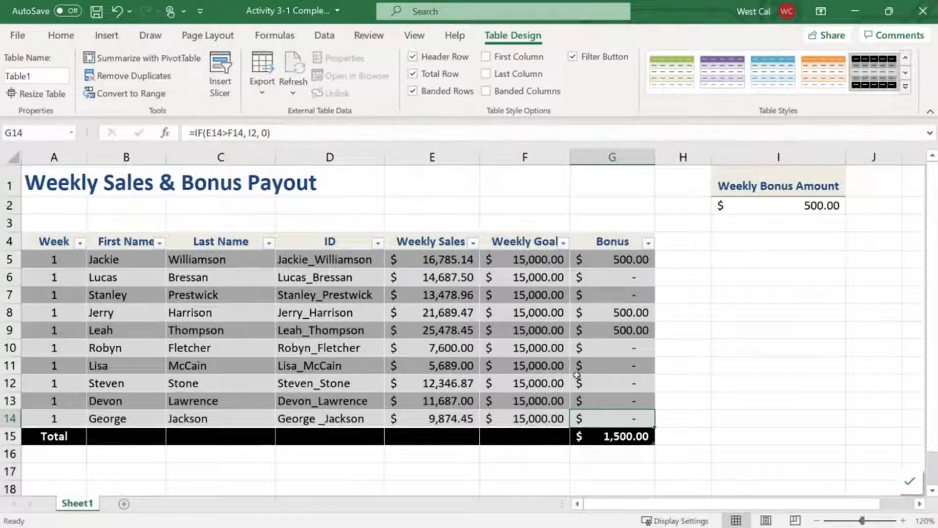
left_click(606, 437)
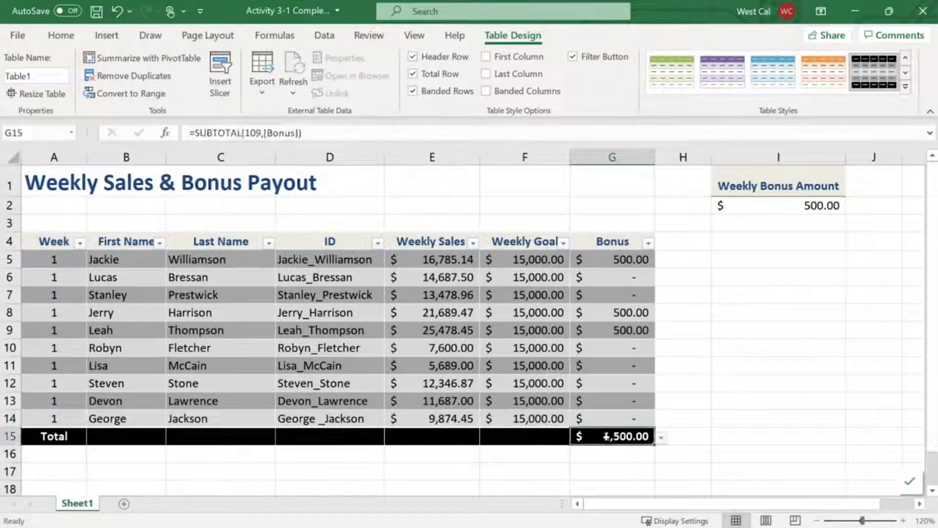
left_click(662, 439)
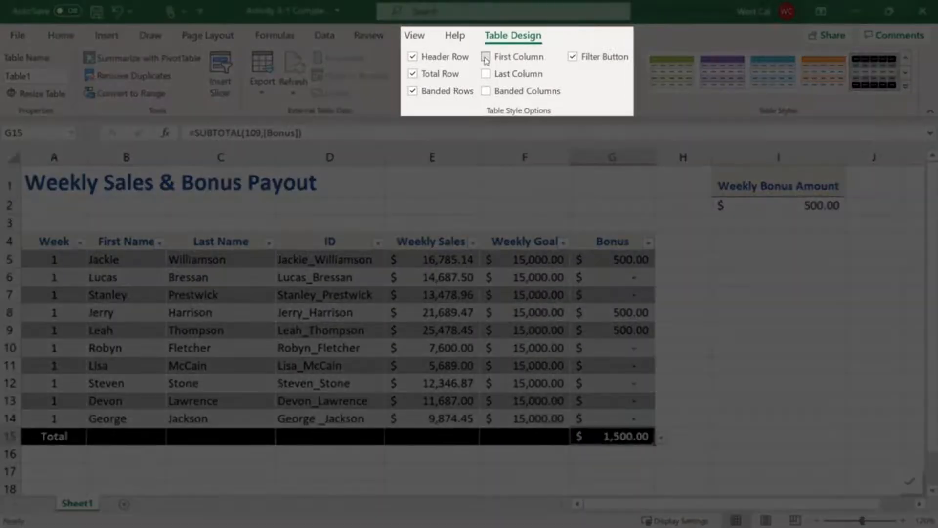
left_click(486, 58)
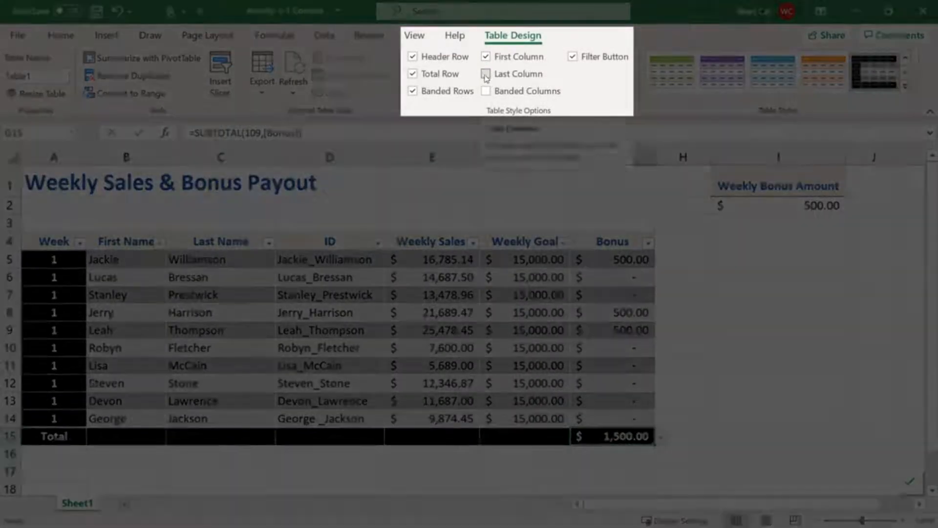
left_click(486, 74)
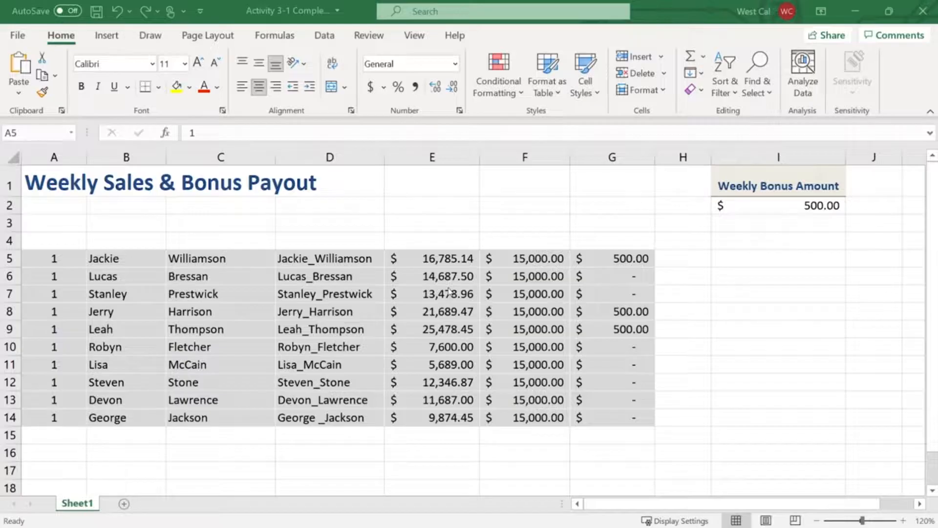
Create a table from A5:G14 without treating the first data row as headers
left_click(37, 256)
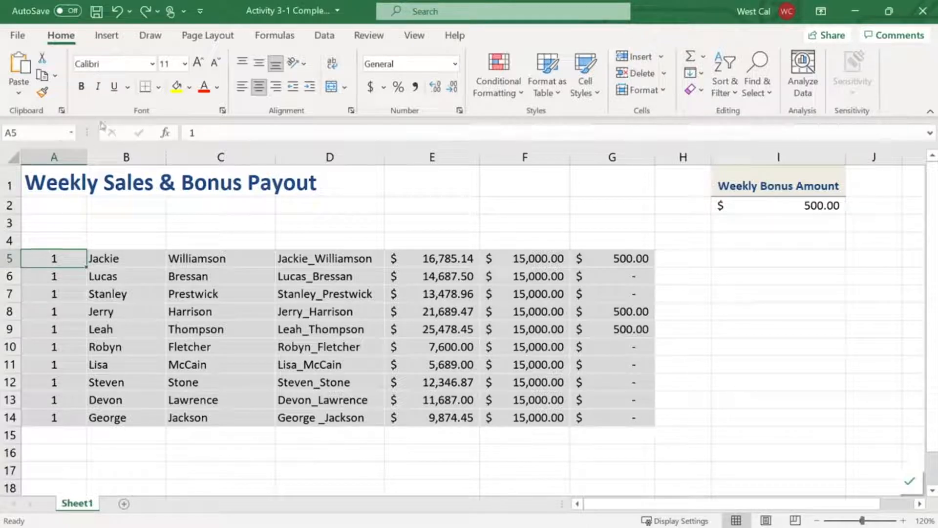
left_click(109, 34)
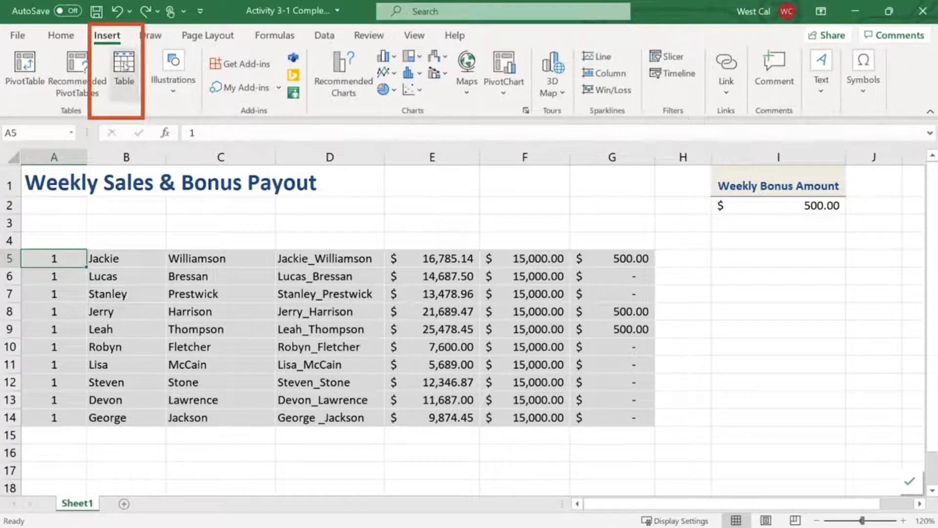
left_click(124, 64)
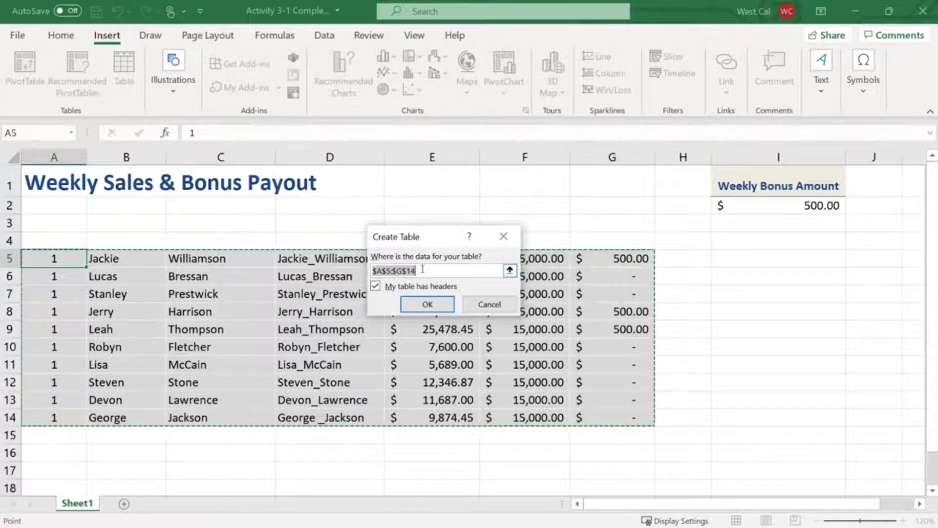
left_click_drag(51, 258, 615, 413)
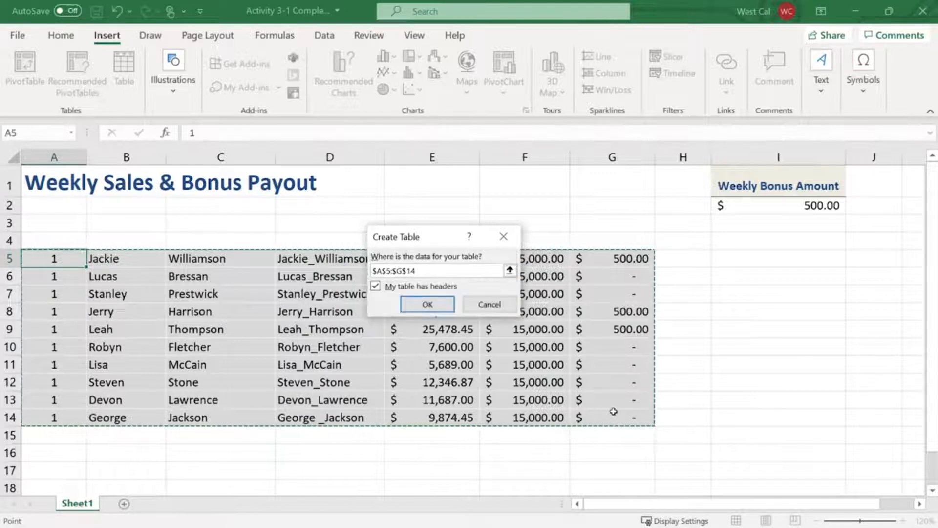
left_click(376, 287)
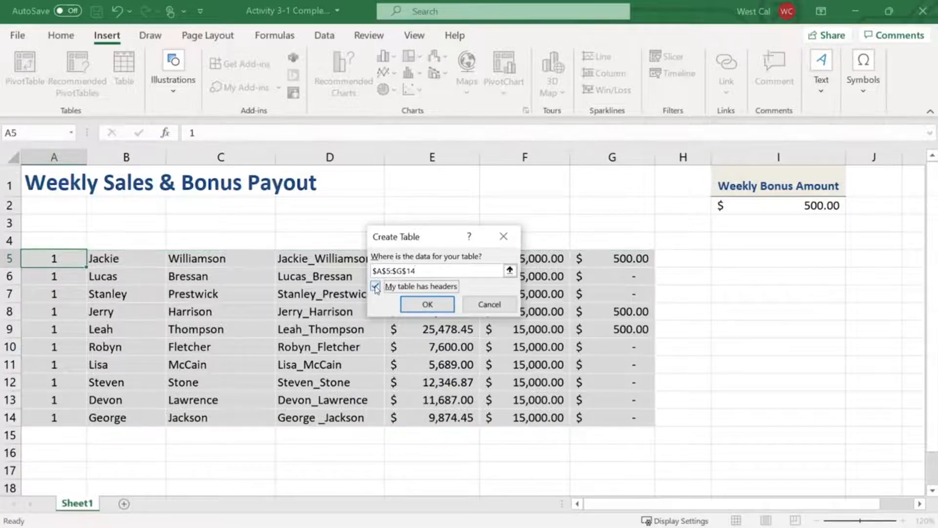
left_click(428, 305)
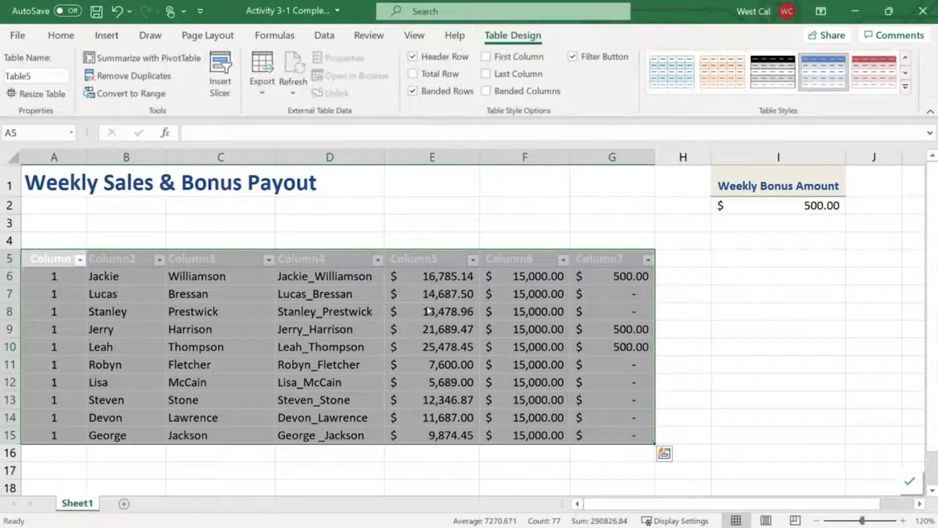
left_click(585, 259)
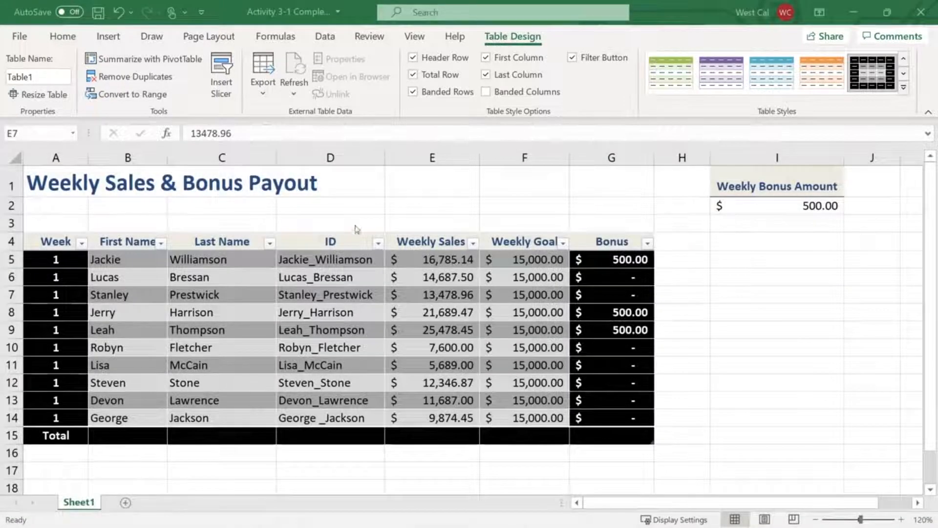
Rename the weekly sales table from its default name to Sales
left_click(50, 76)
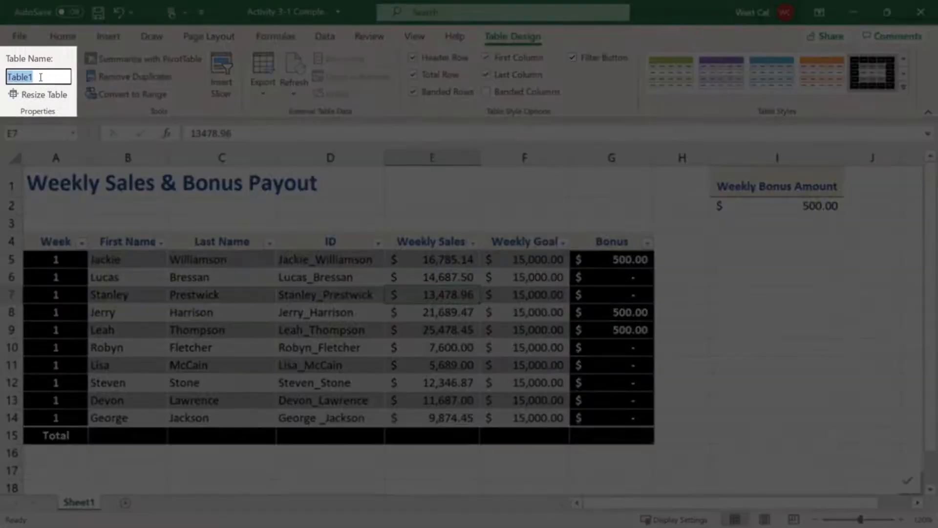
type("Sales")
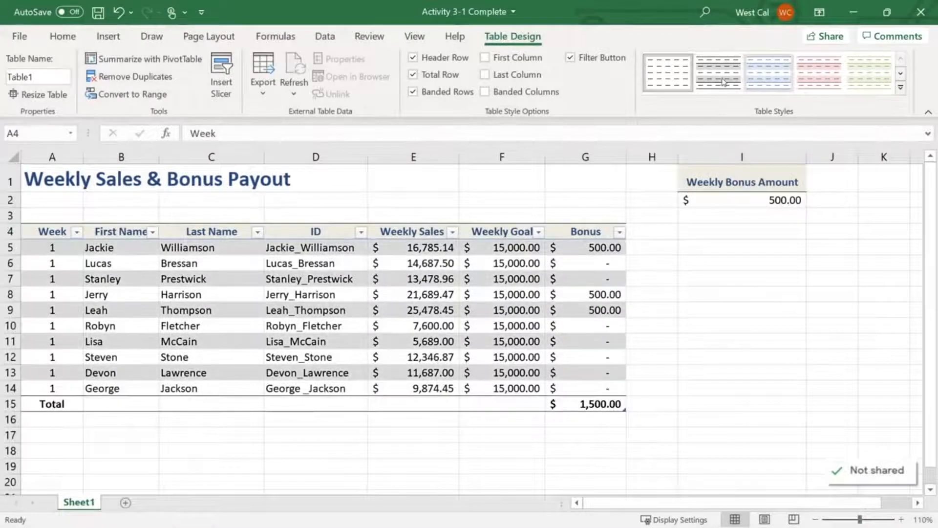
Apply the light blue banded style to the table and clear the table style again
left_click(900, 87)
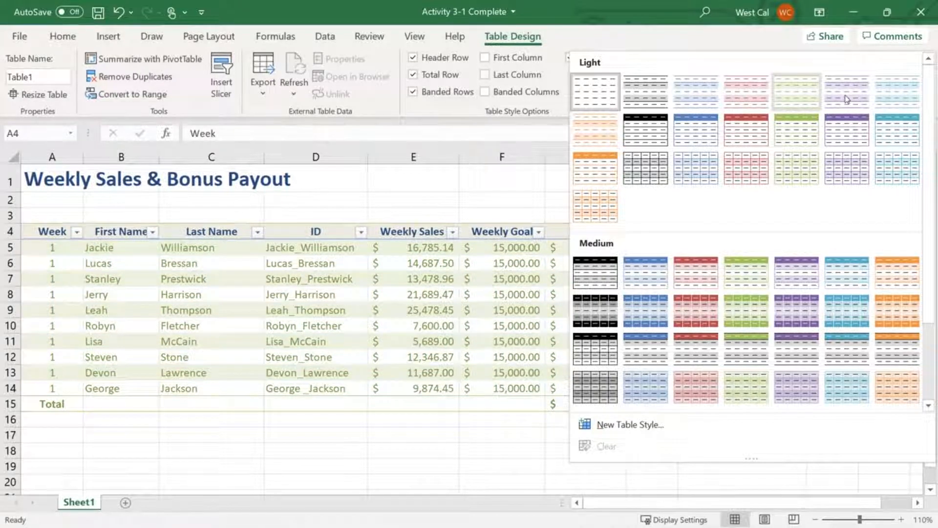
left_click(707, 95)
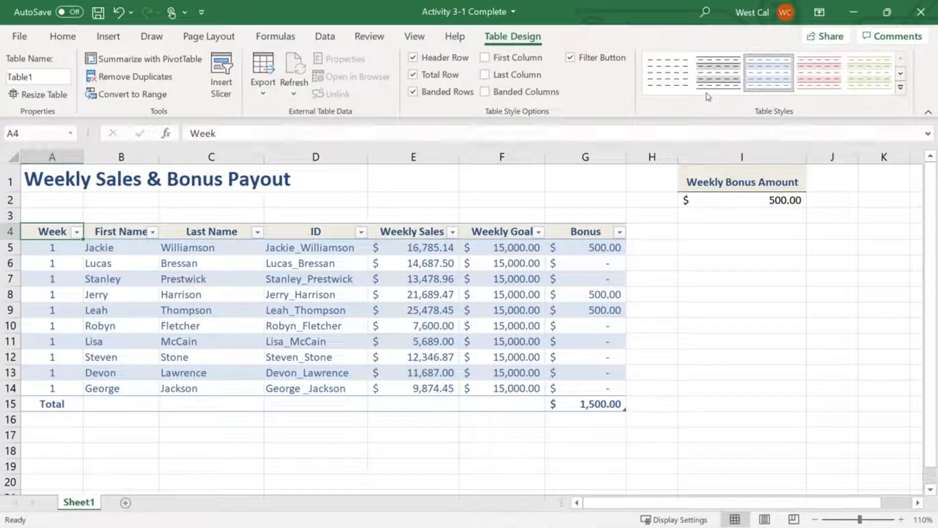
left_click(901, 90)
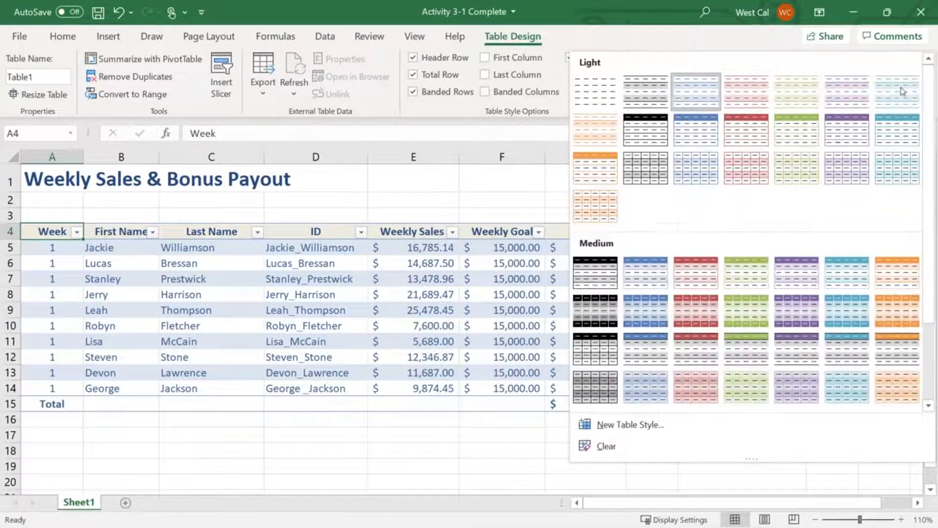
left_click(849, 442)
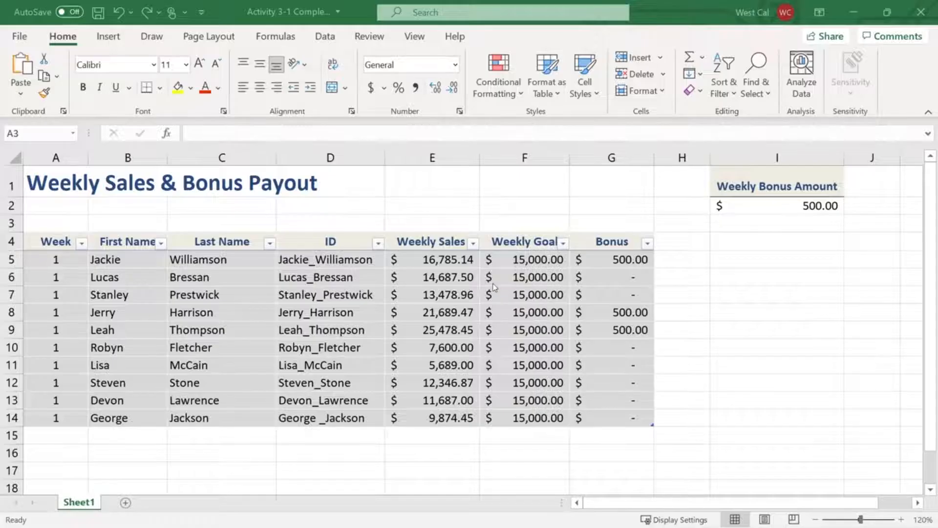
Turn on banded rows and the total row for the weekly sales table
left_click(61, 241)
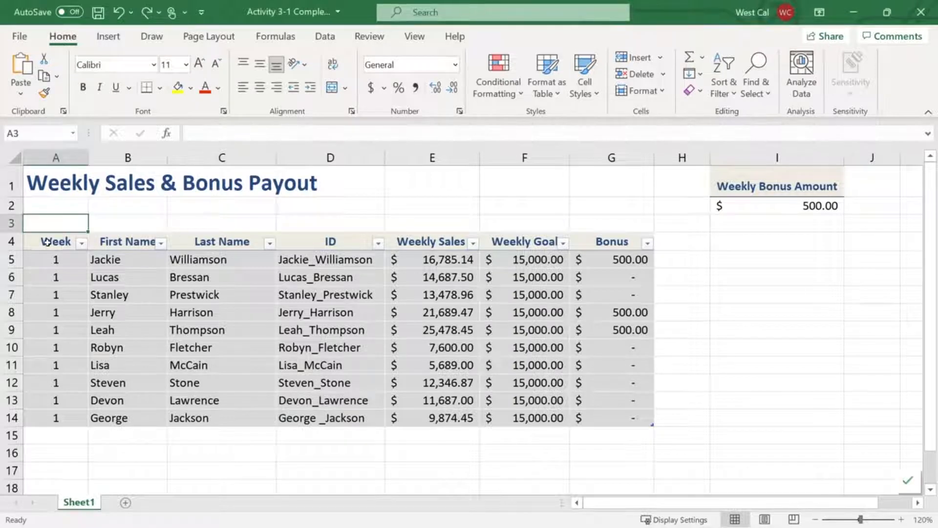
left_click(513, 37)
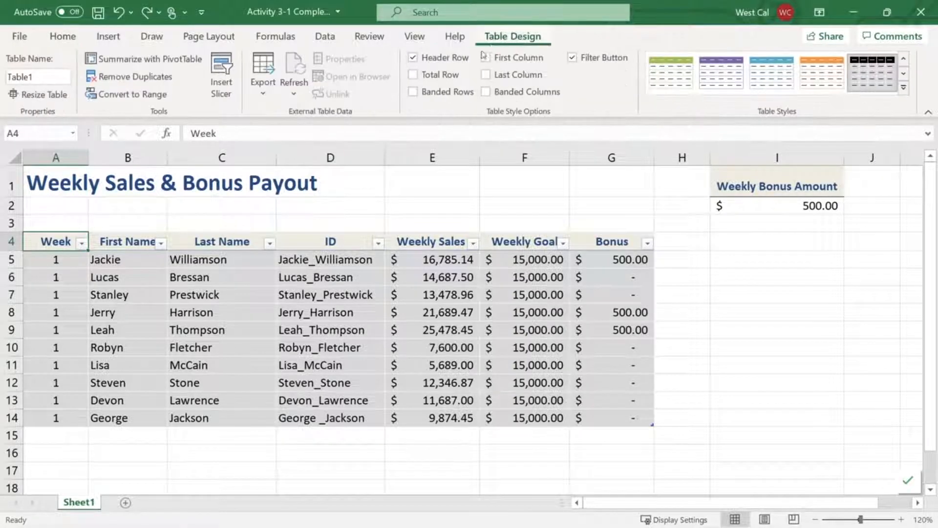
left_click(413, 92)
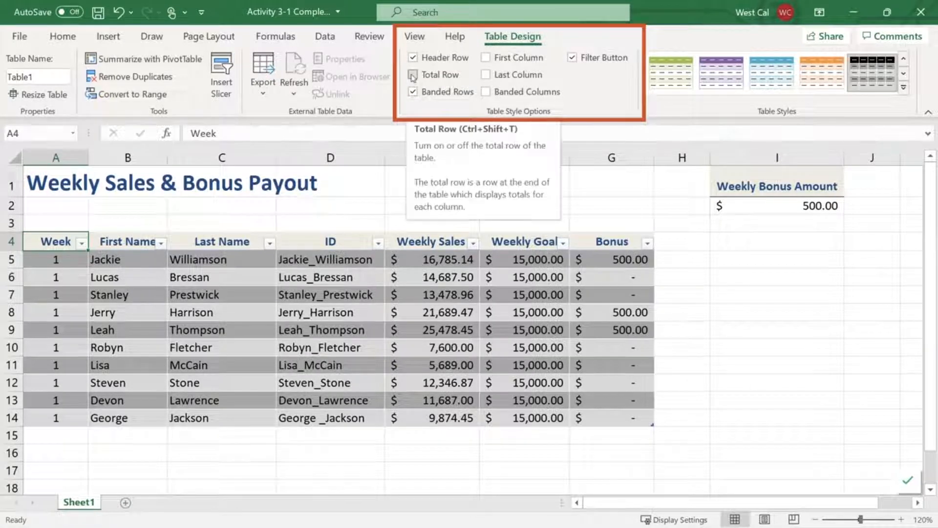
left_click(413, 75)
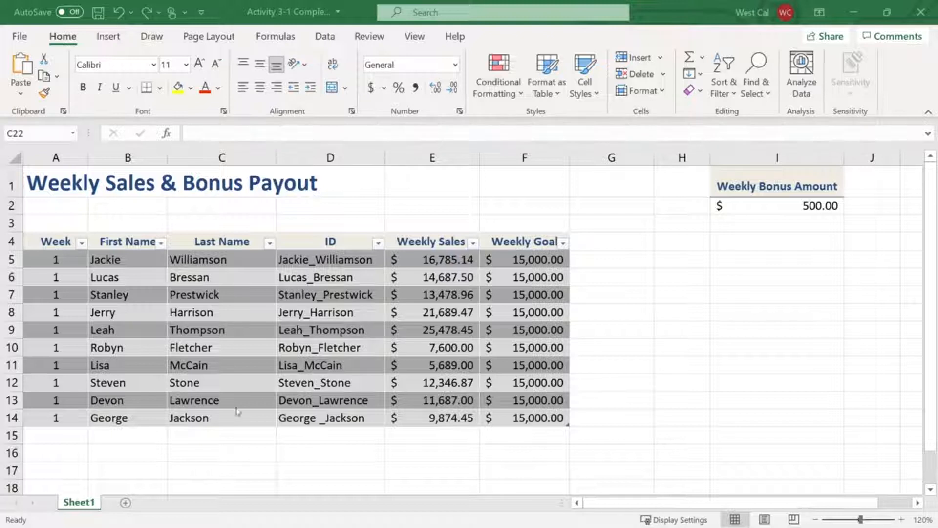
Enter another employee's first name in B15, directly below the table, to extend it by a row
left_click(115, 435)
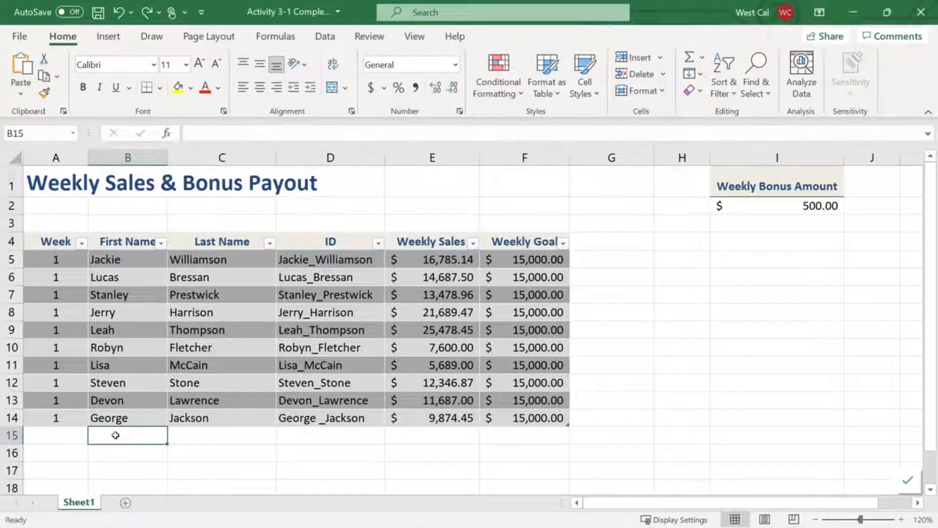
type("Craig")
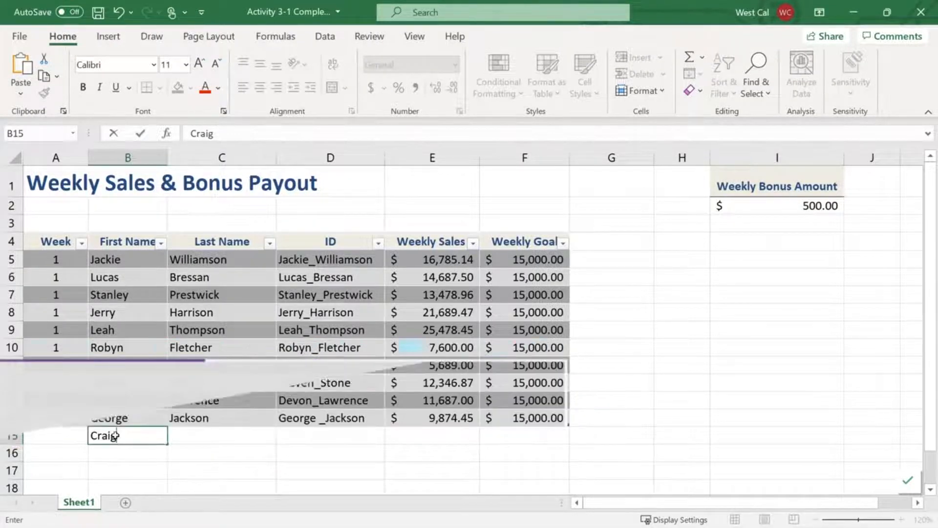
key("Tab")
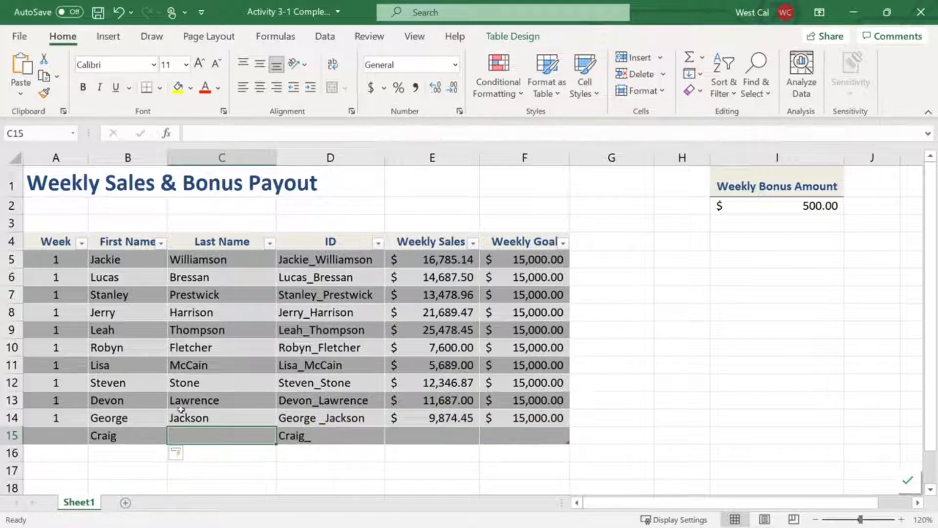
Enter the header Bonus in G4, directly beside the table, to extend it by a column
left_click(602, 242)
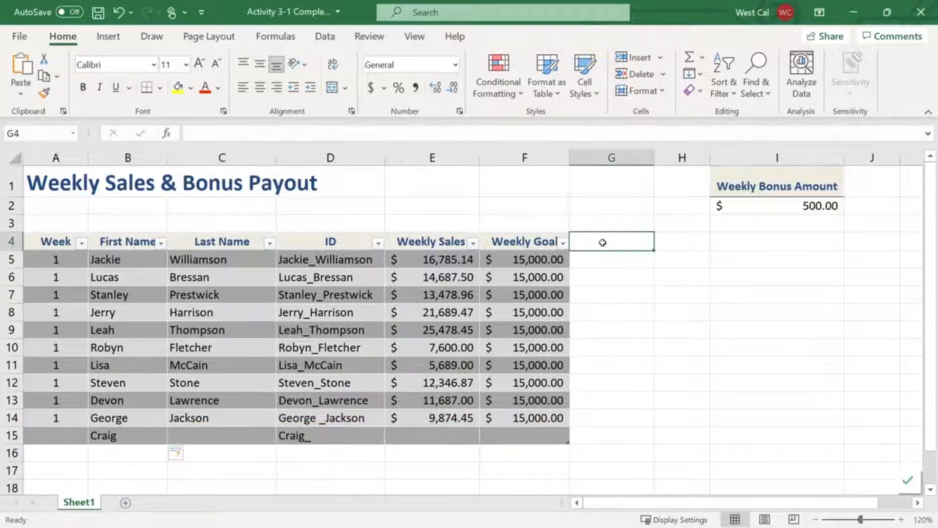
type("Bonus")
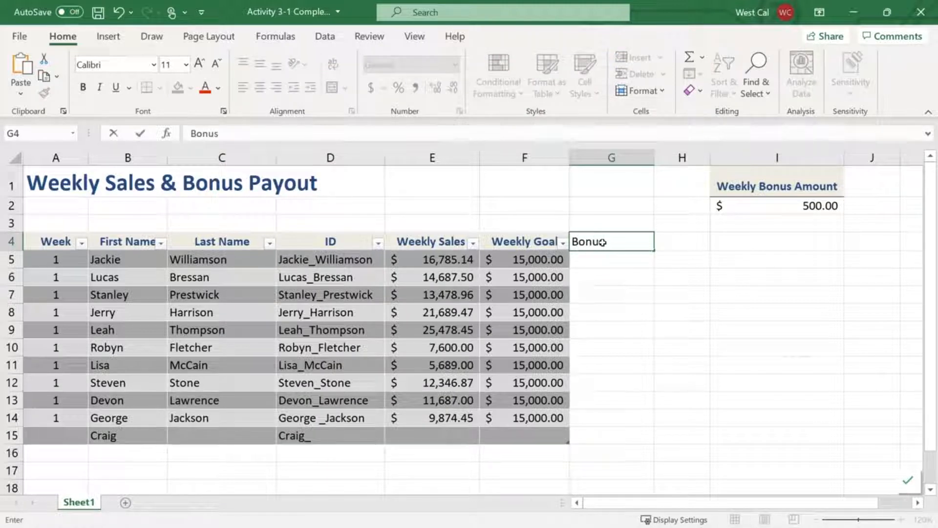
key("Return")
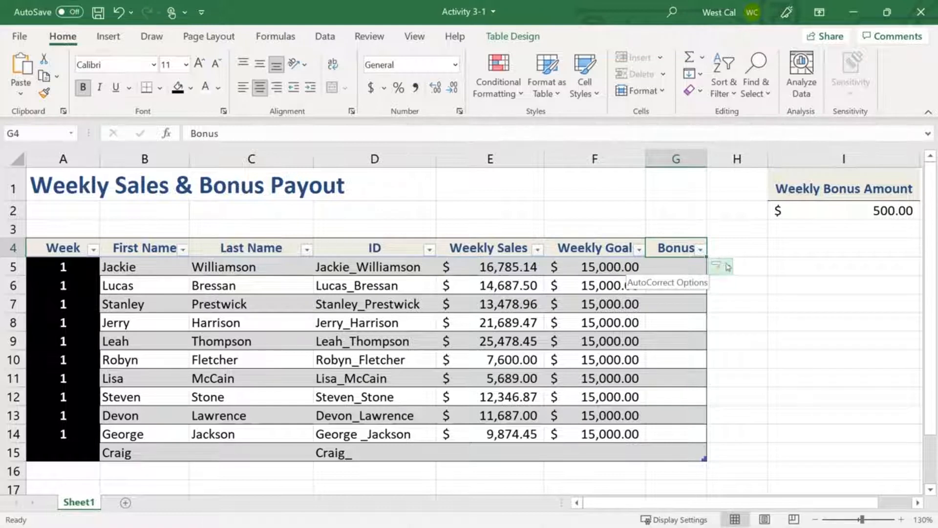
Undo the table AutoExpansion for the Bonus column and redo it
left_click(729, 267)
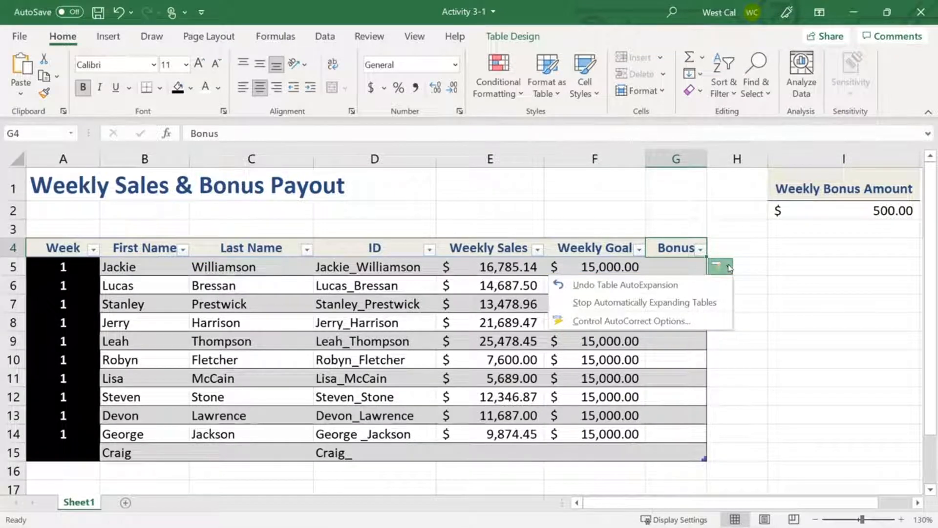
left_click(715, 285)
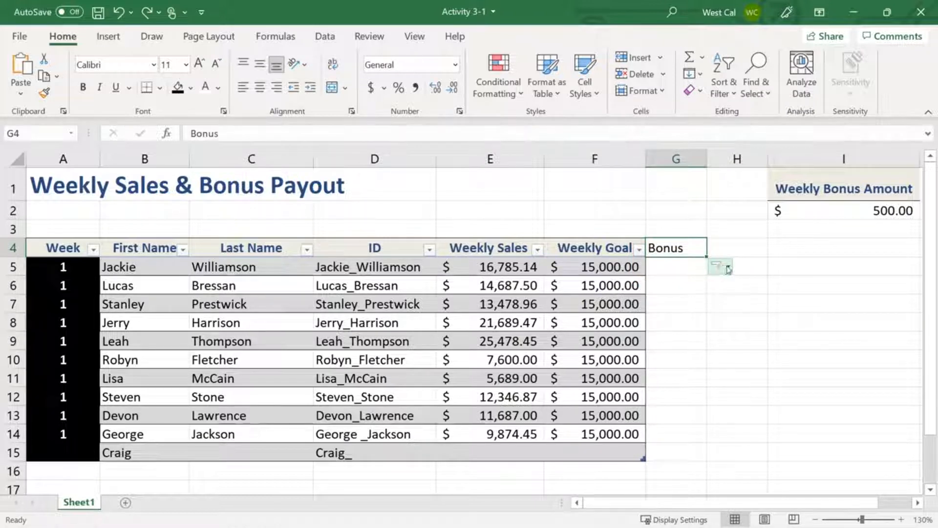
left_click(721, 266)
left_click(708, 284)
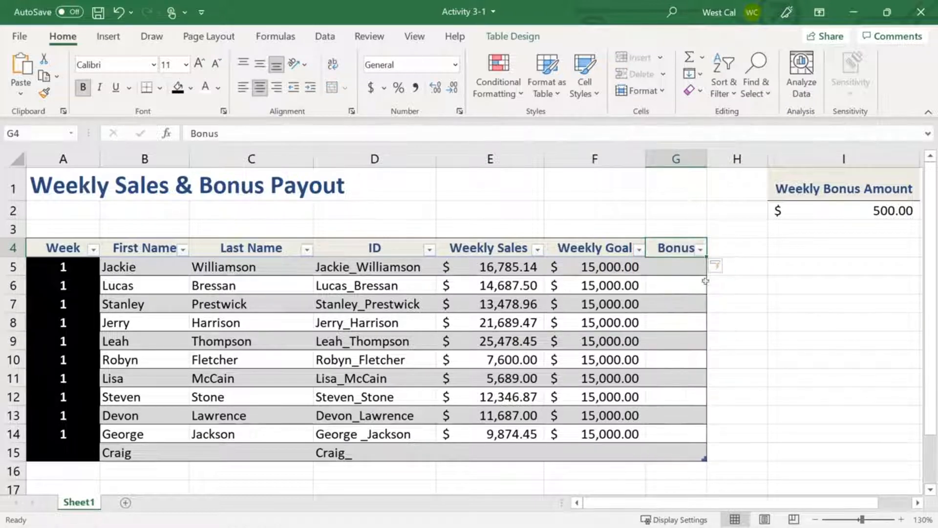
Review the AutoFormat As You Type and AutoCorrect settings offered by the table expansion's AutoCorrect options
left_click(722, 267)
left_click(721, 266)
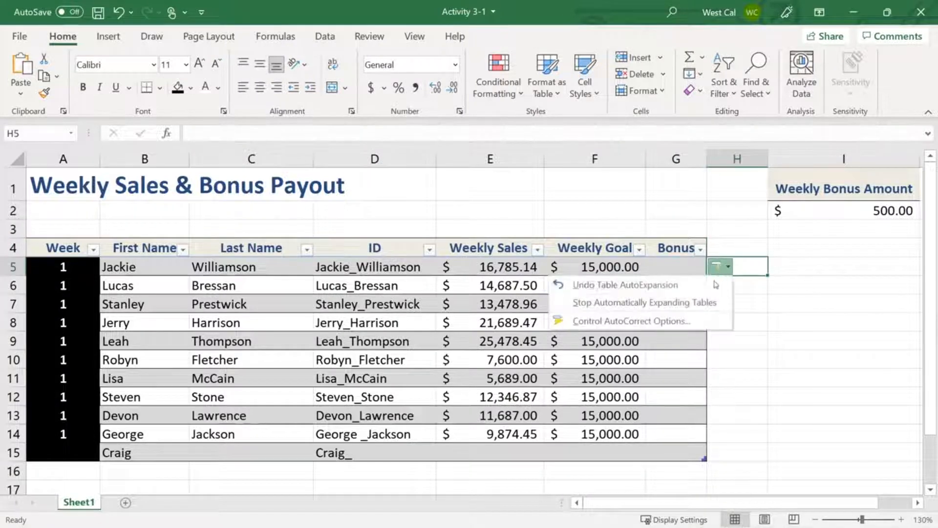
left_click(701, 322)
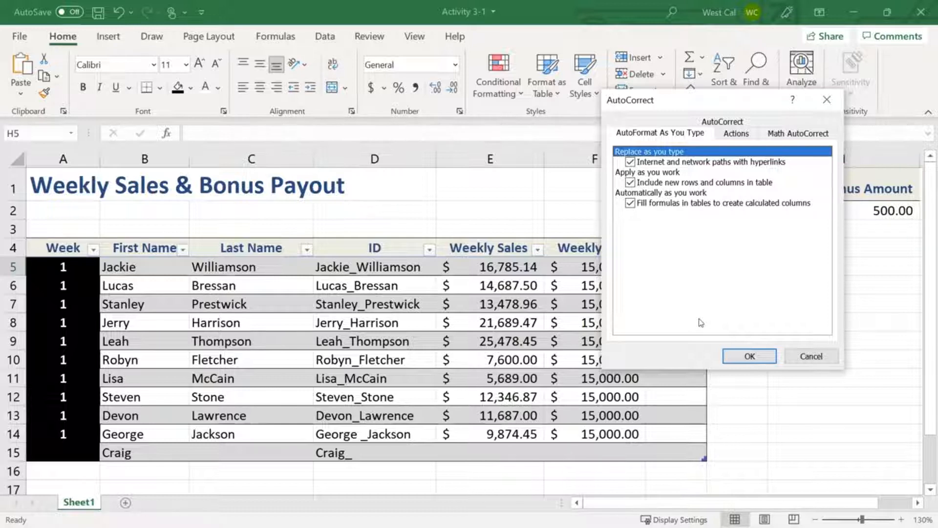
left_click(725, 122)
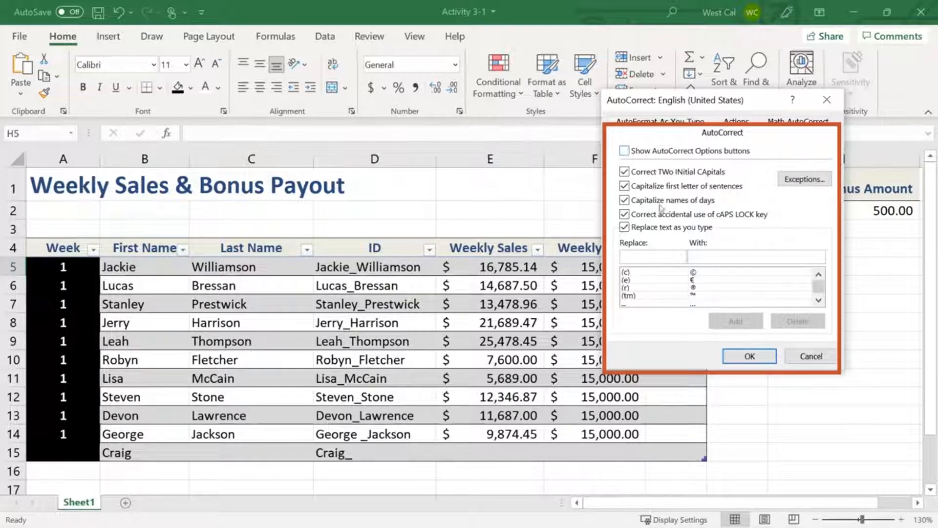
left_click(740, 356)
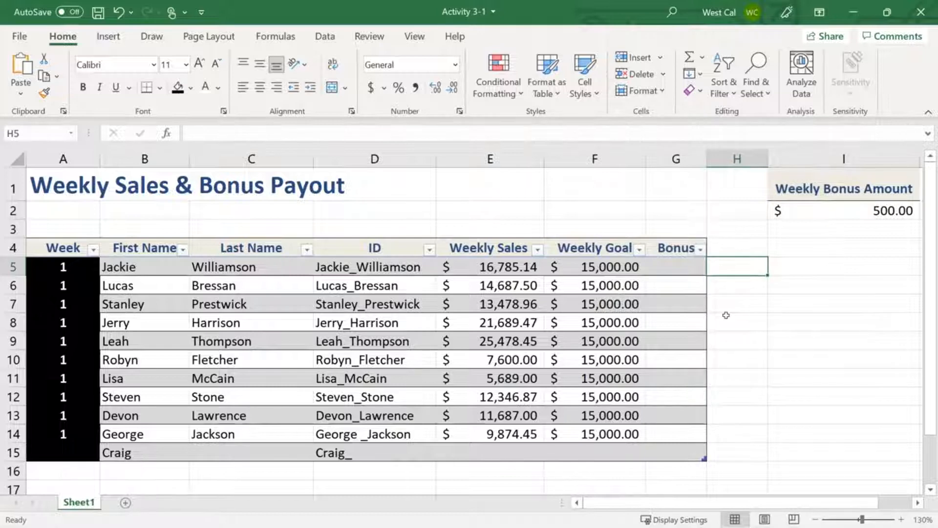
Enable Show AutoCorrect Options buttons in the program's proofing options
left_click(19, 37)
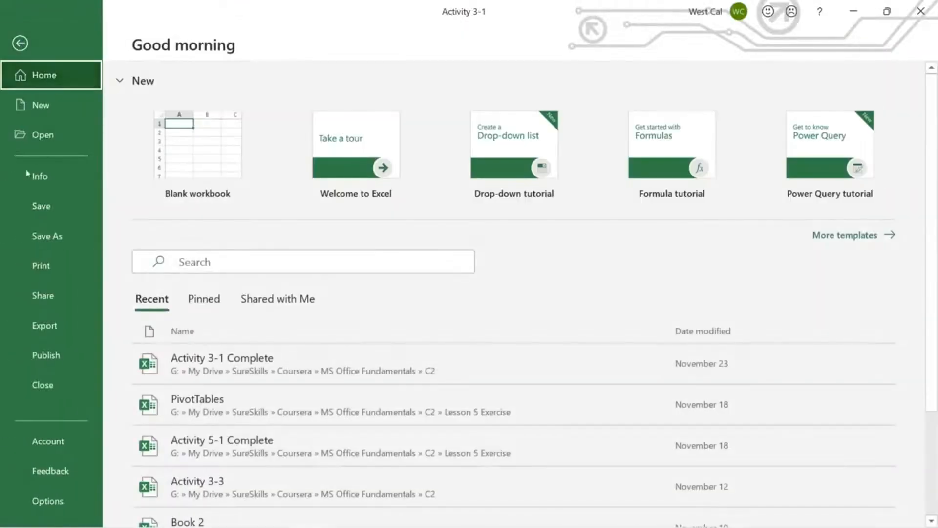
left_click(53, 505)
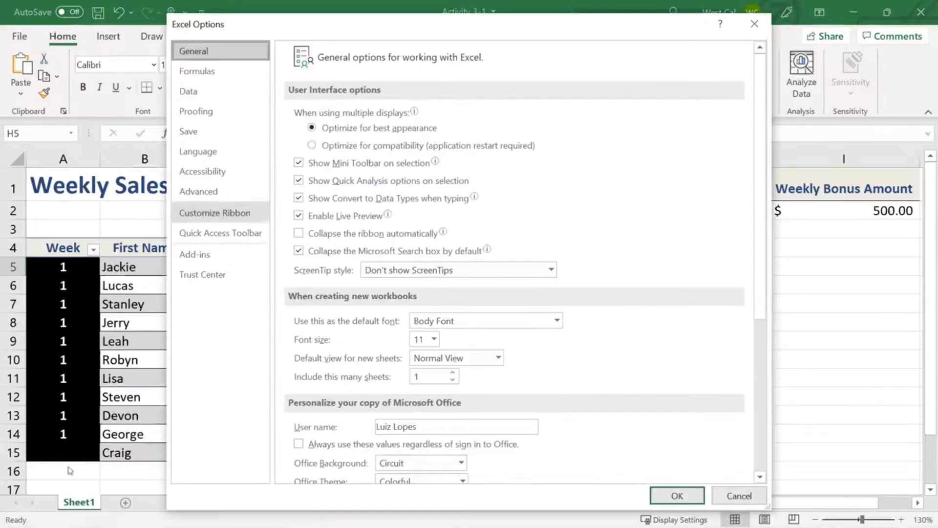
left_click(233, 115)
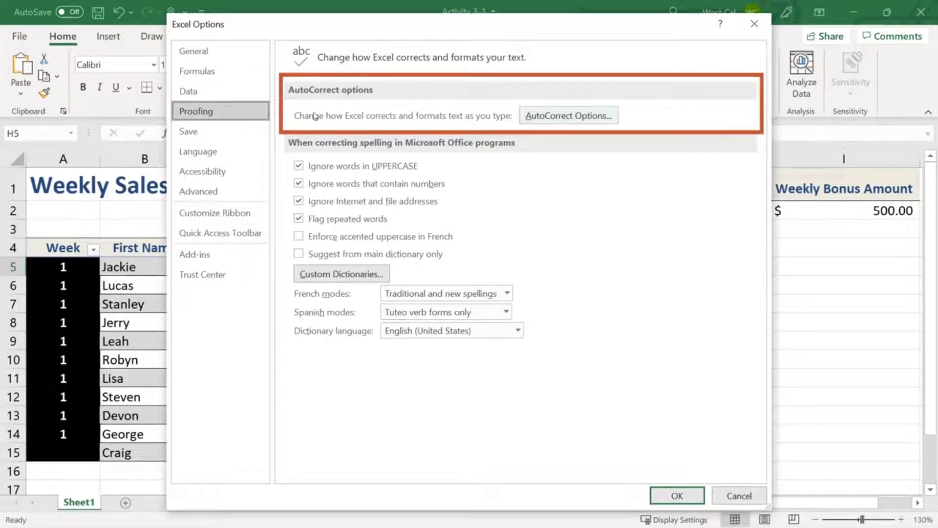
left_click(537, 117)
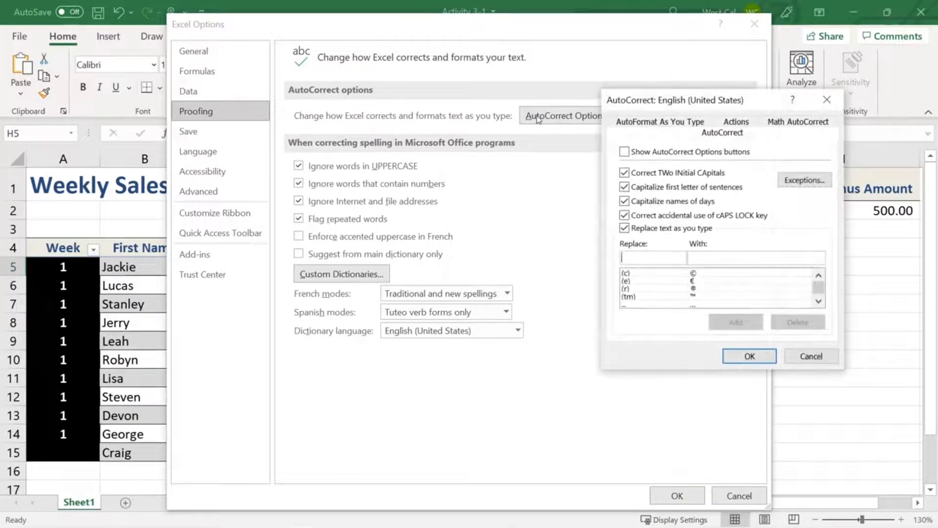
left_click(625, 152)
left_click(749, 356)
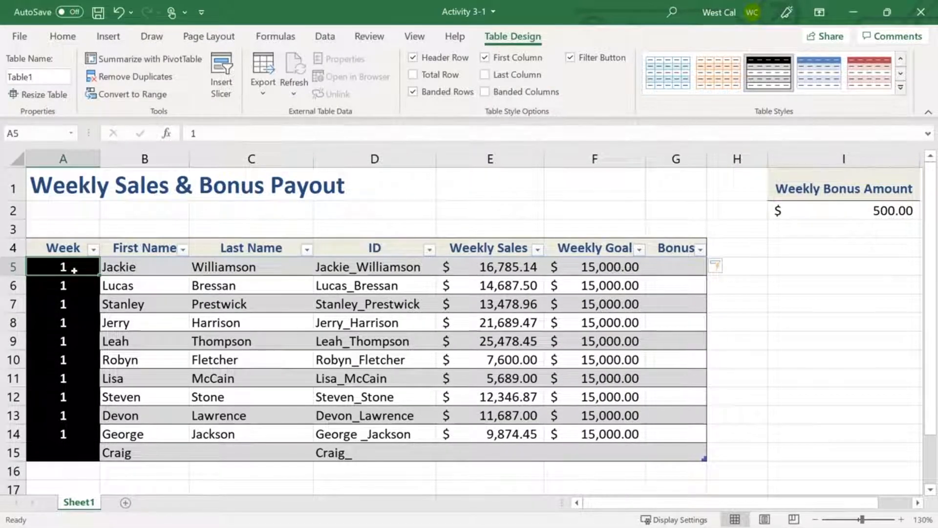
Examine the commands for deleting table rows and columns and for resizing the table
left_click(62, 37)
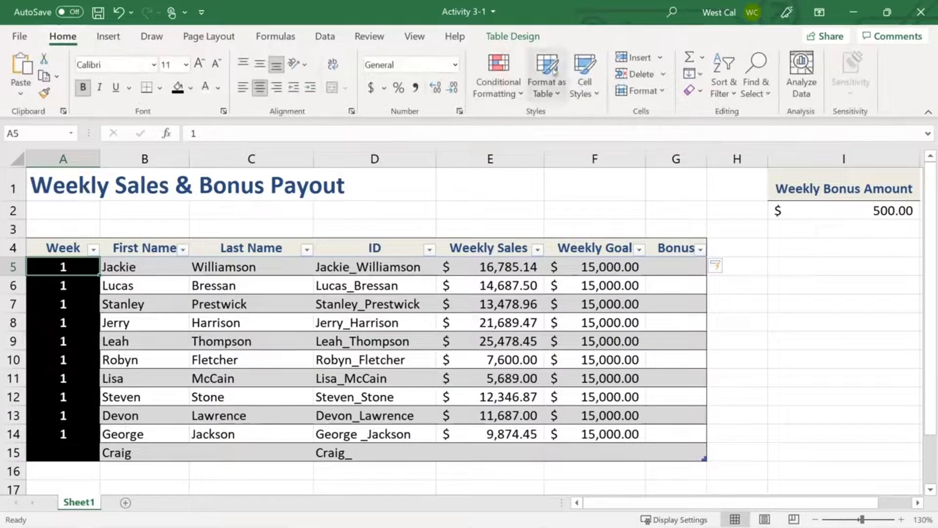
left_click(663, 75)
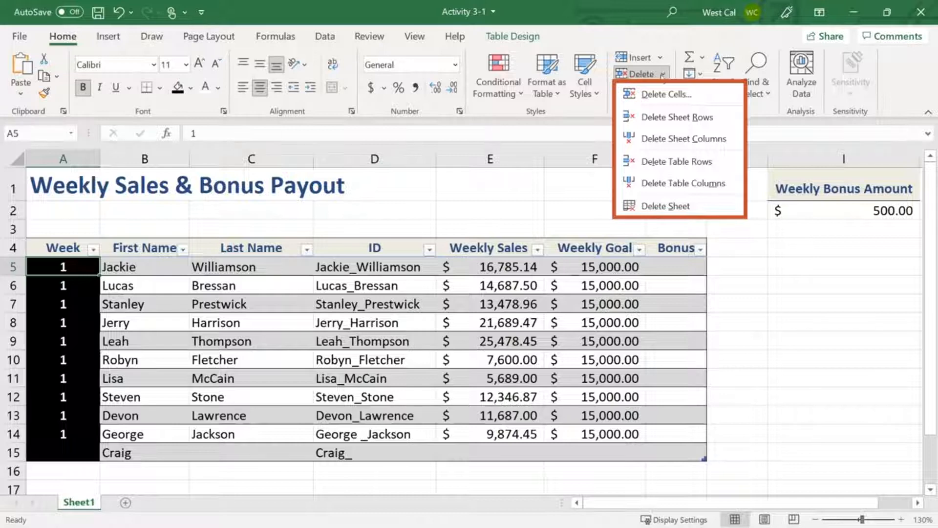
left_click(510, 36)
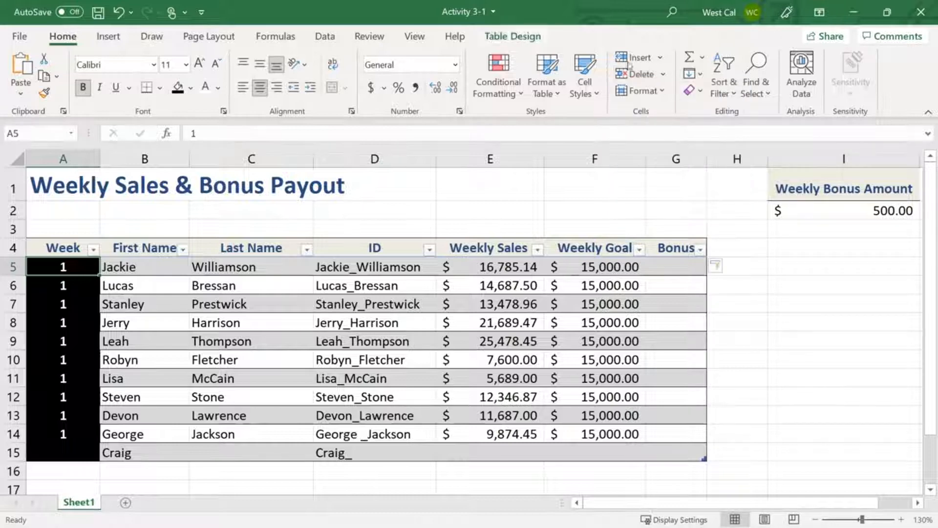
left_click(510, 36)
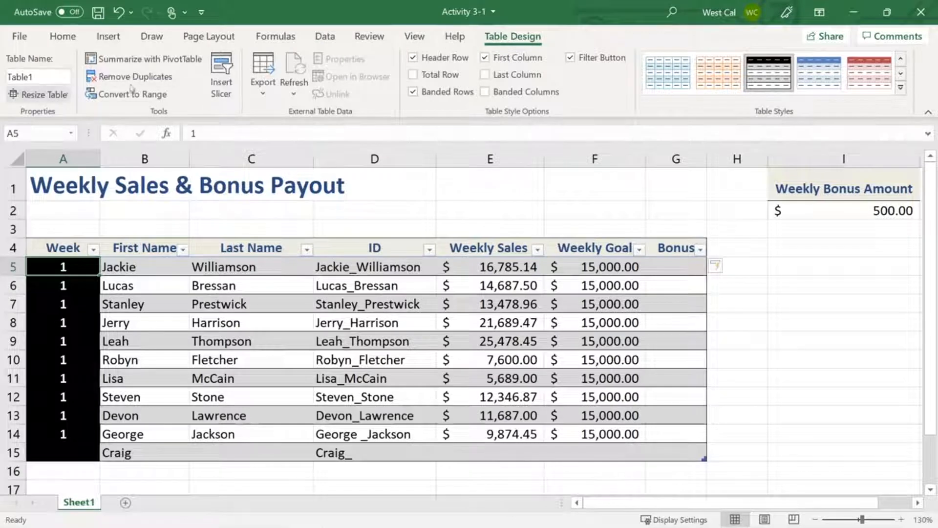
left_click(68, 94)
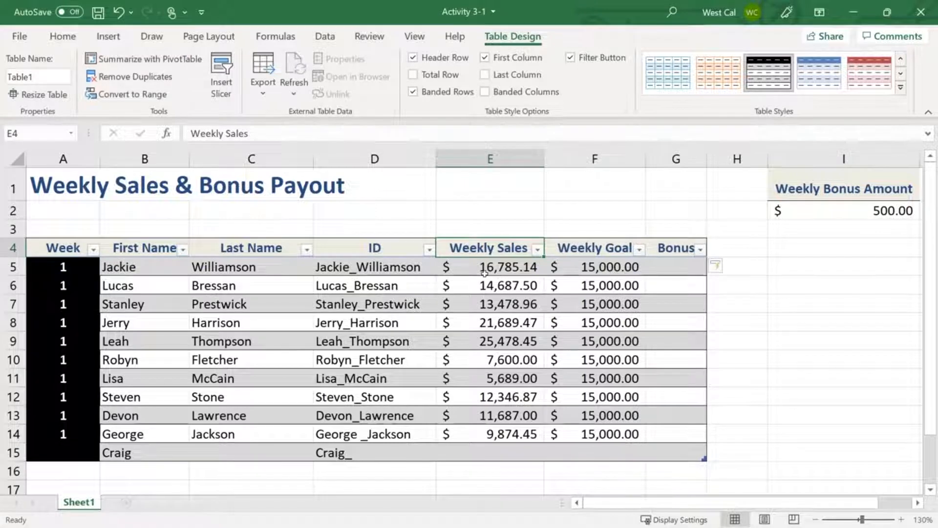
Examine the insert and delete commands offered for table cell E5
left_click(485, 274)
right_click(484, 274)
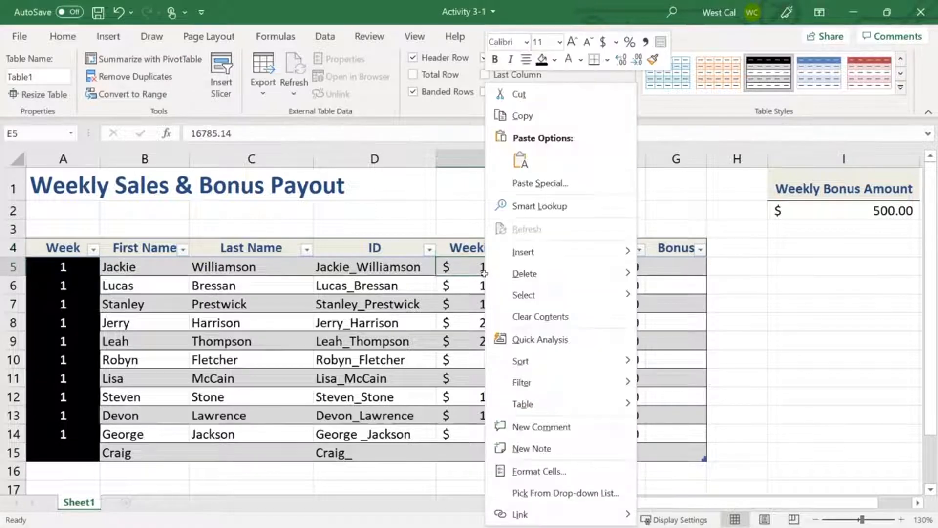
mouse_move(539, 258)
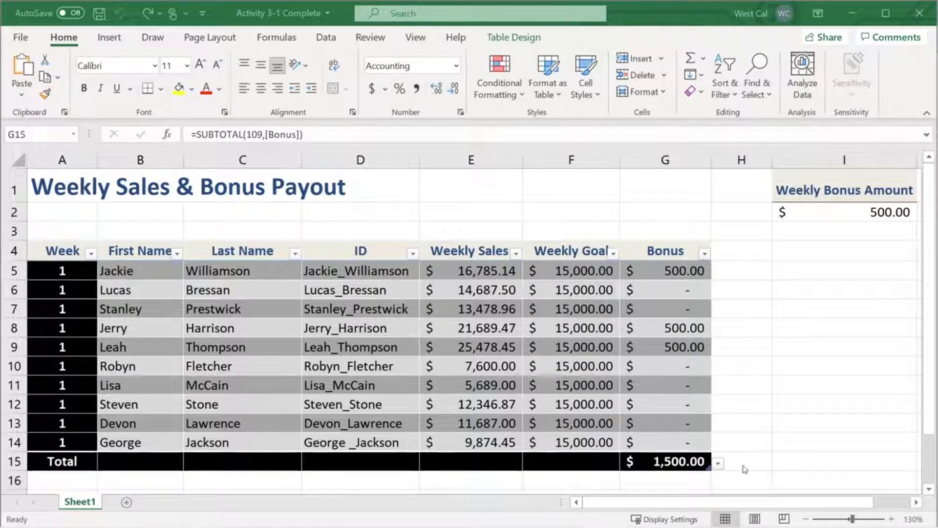
Examine the summary functions available for the Bonus column's total cell G15, down to More Functions
left_click(719, 466)
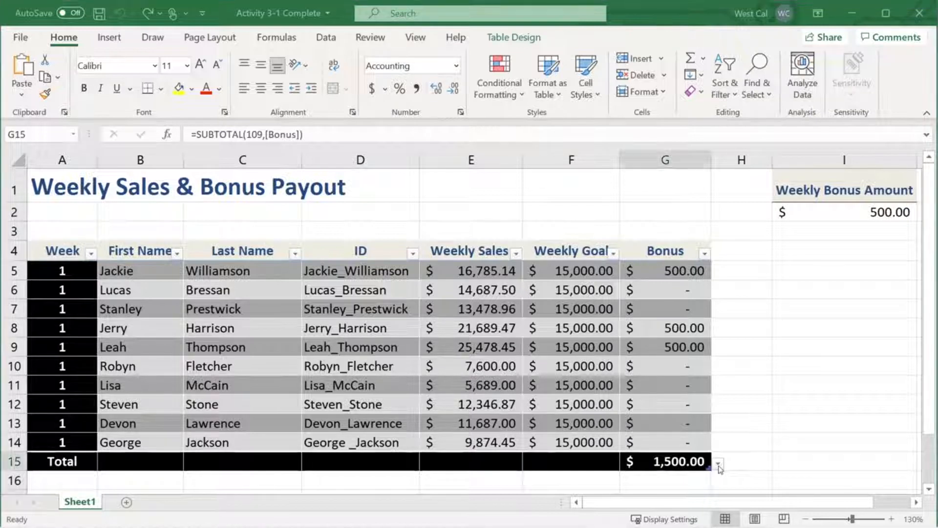
left_click(718, 464)
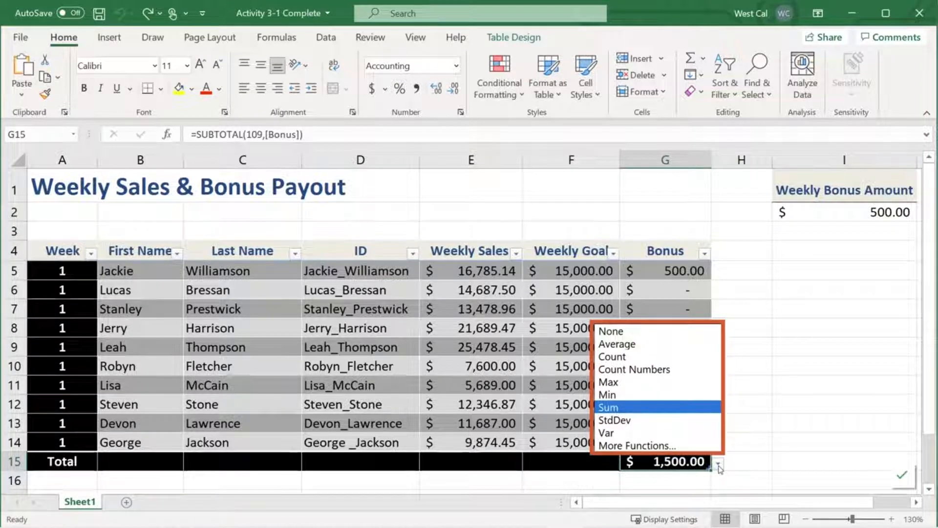
key("Down")
key("Down")
key("Down")
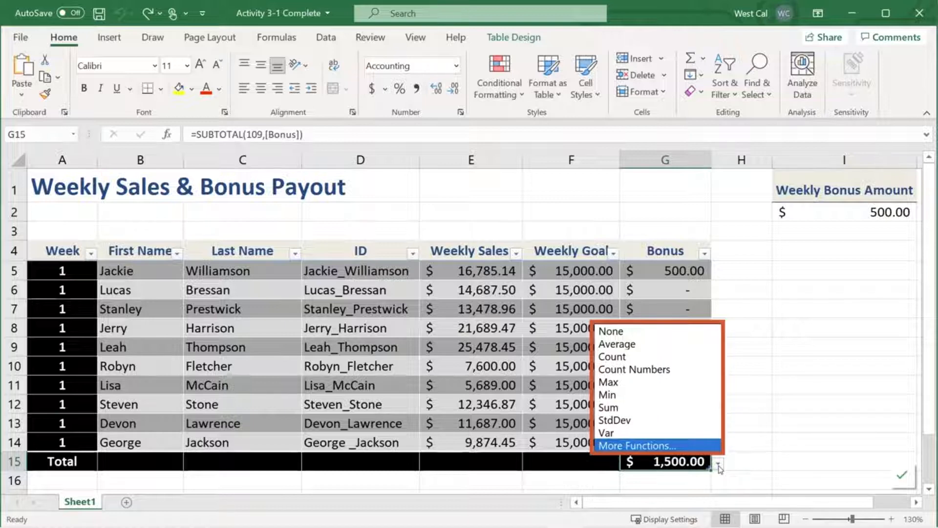
left_click(713, 446)
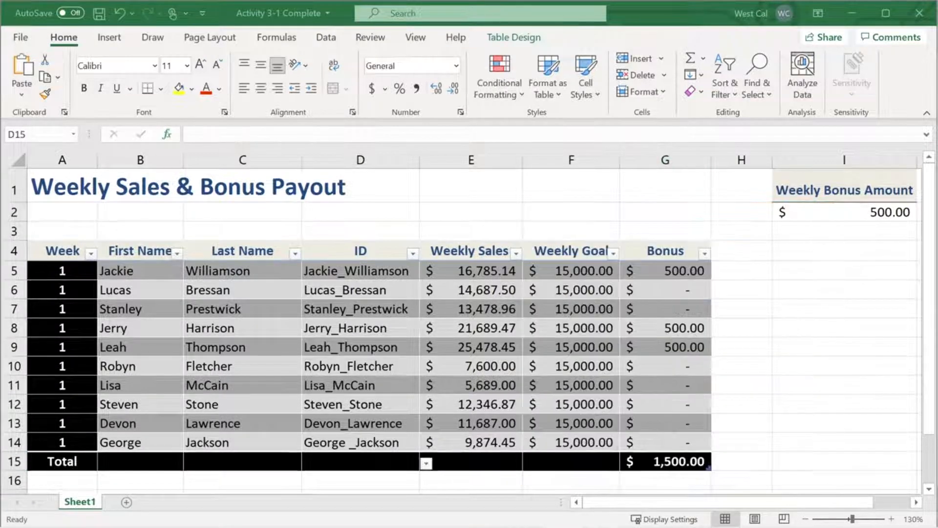
Set the total row to Count for the ID column and Sum for the Weekly Sales column
left_click(426, 463)
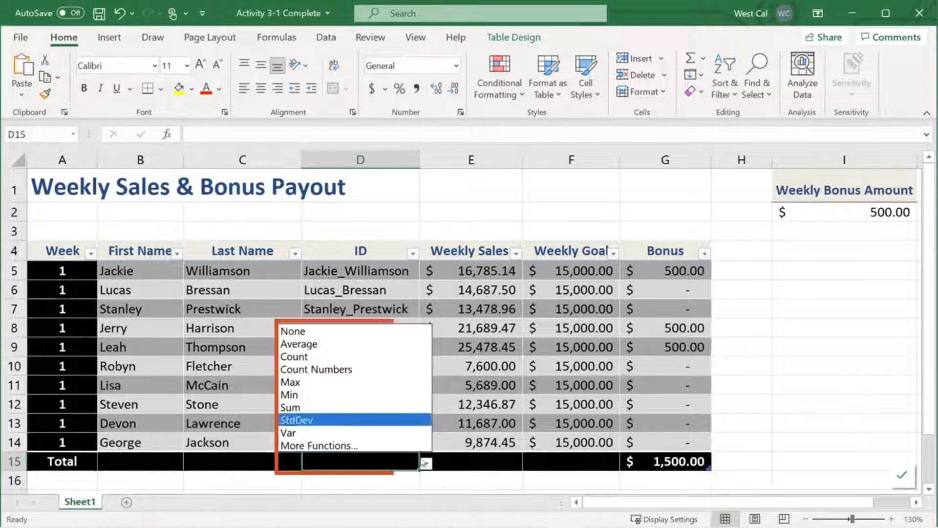
left_click(349, 361)
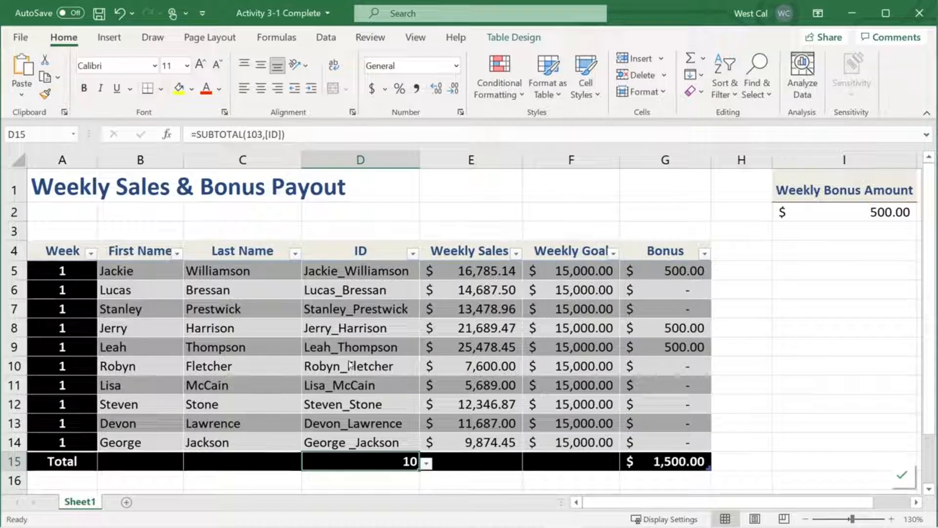
left_click(514, 462)
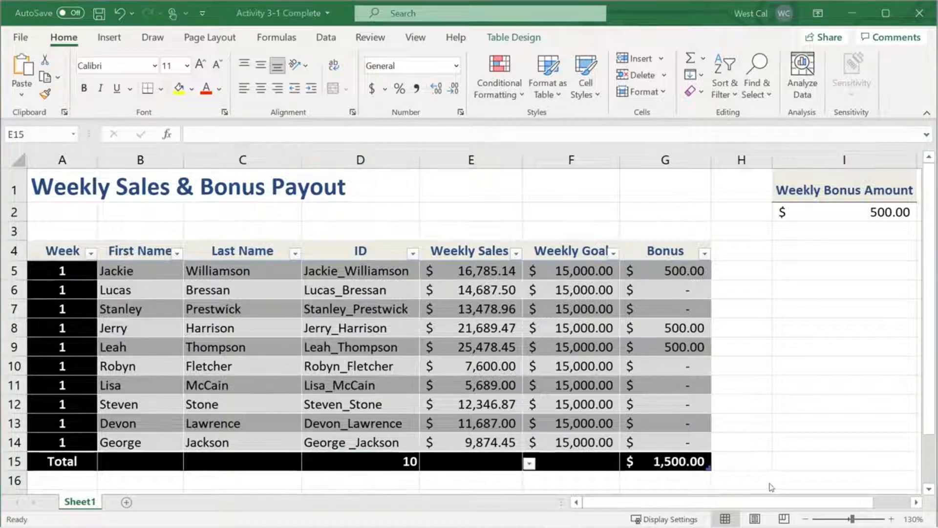
left_click(530, 464)
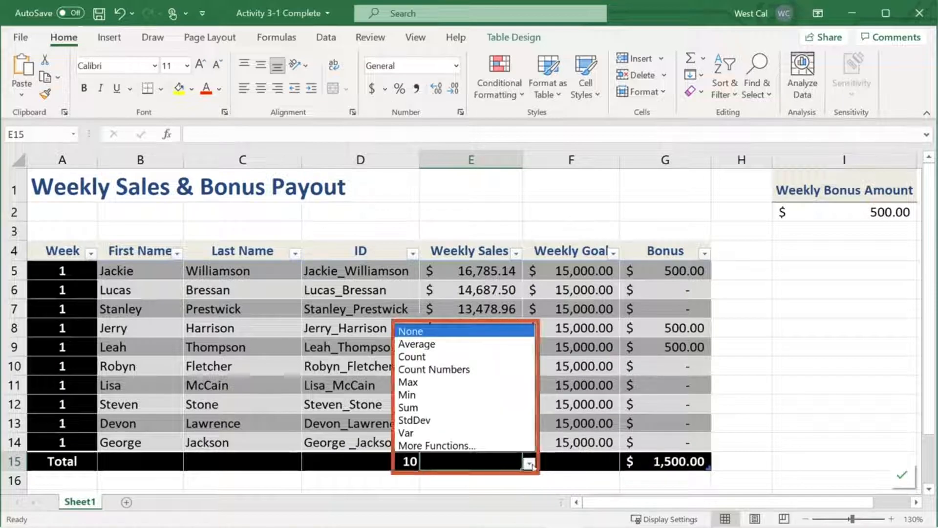
left_click(497, 407)
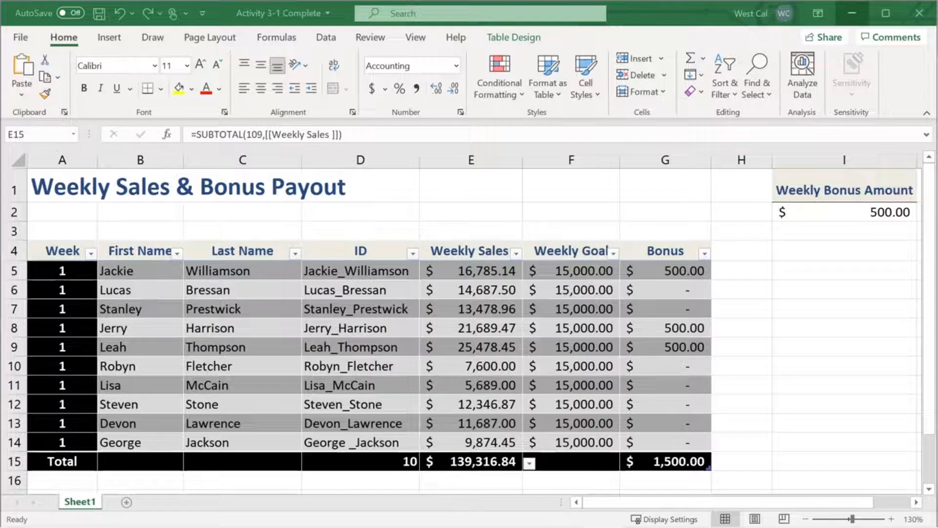
Filter the First Name column to exclude the first six names in the alphabetical list, keeping the last four
left_click(177, 254)
left_click(221, 384)
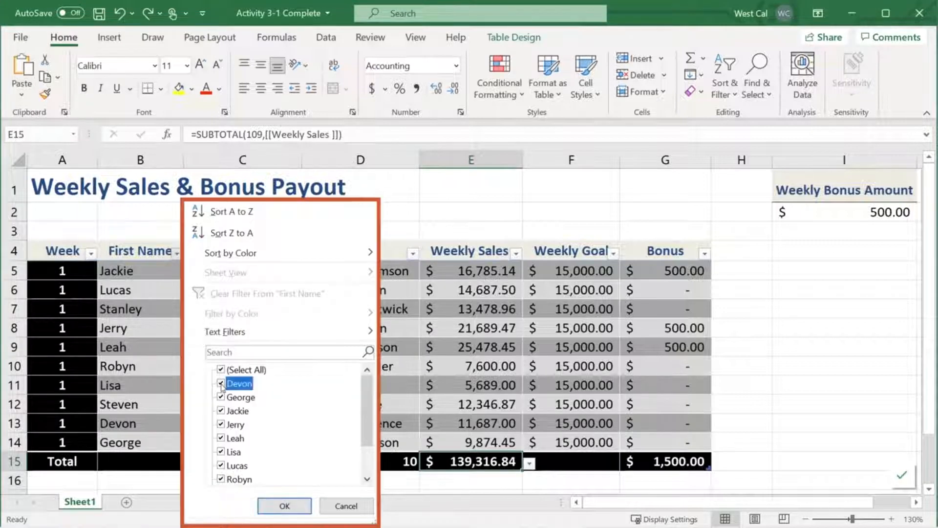
left_click(221, 397)
left_click(221, 410)
left_click(221, 424)
left_click(221, 438)
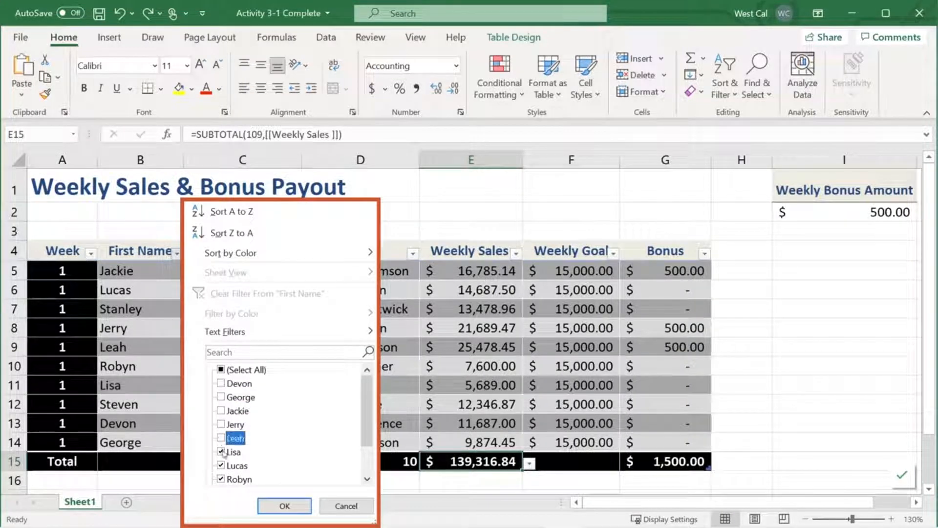
left_click(221, 452)
scroll(351, 477, "down", 1)
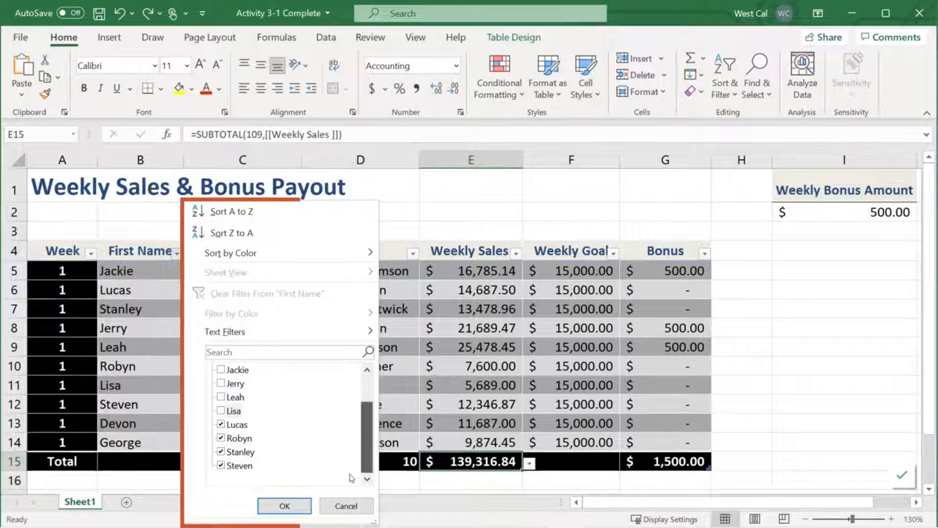
left_click(285, 506)
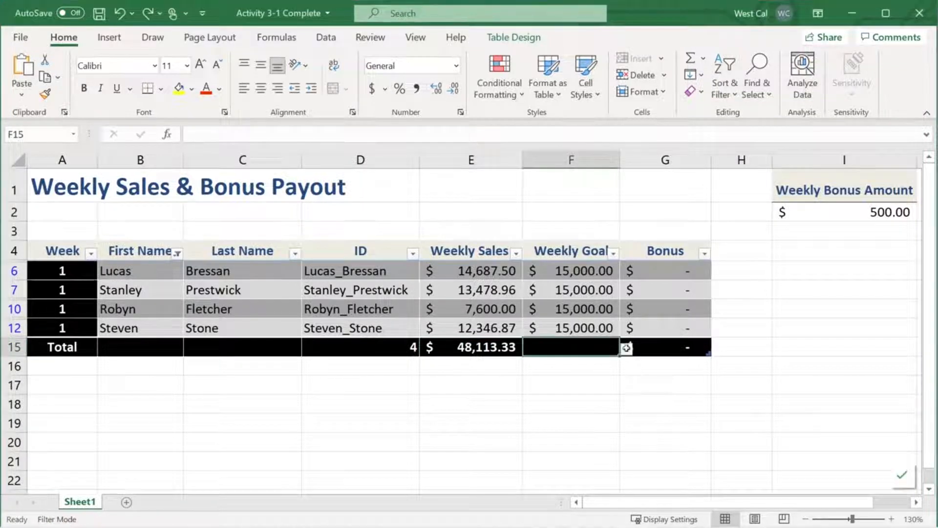
Try inserting the SUM function from More Functions into the Weekly Goal column's total cell F15
left_click(627, 348)
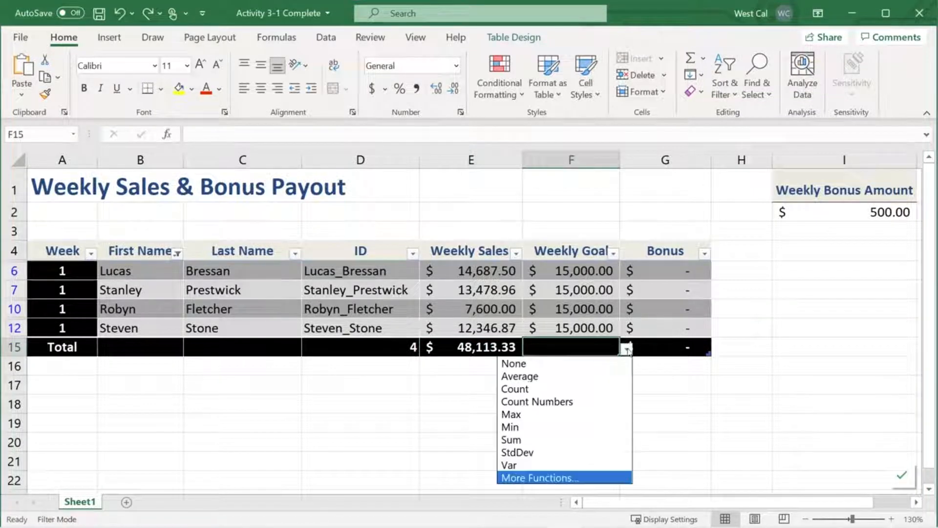
left_click(597, 478)
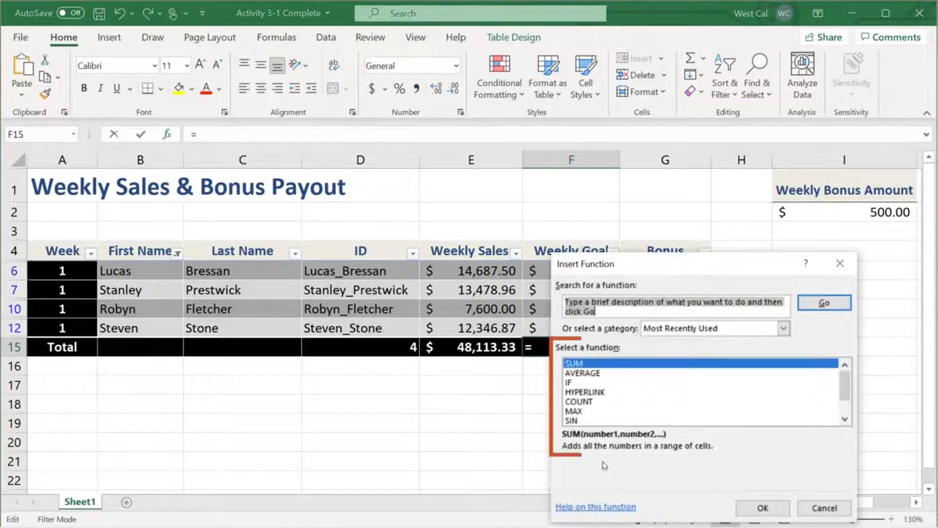
left_click(747, 504)
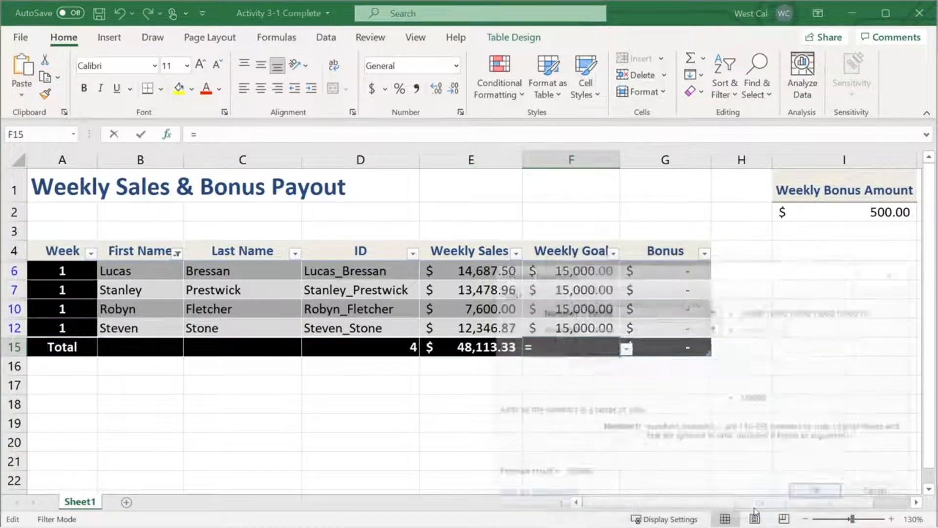
left_click(730, 445)
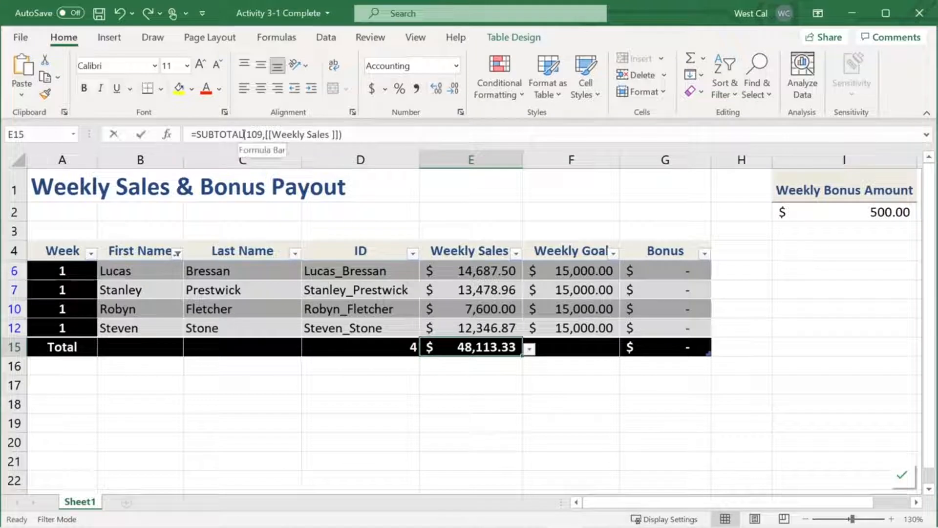
Clear the arguments of the SUBTOTAL formula in E15 and select 109 - SUM as its function number
left_click_drag(244, 134, 379, 137)
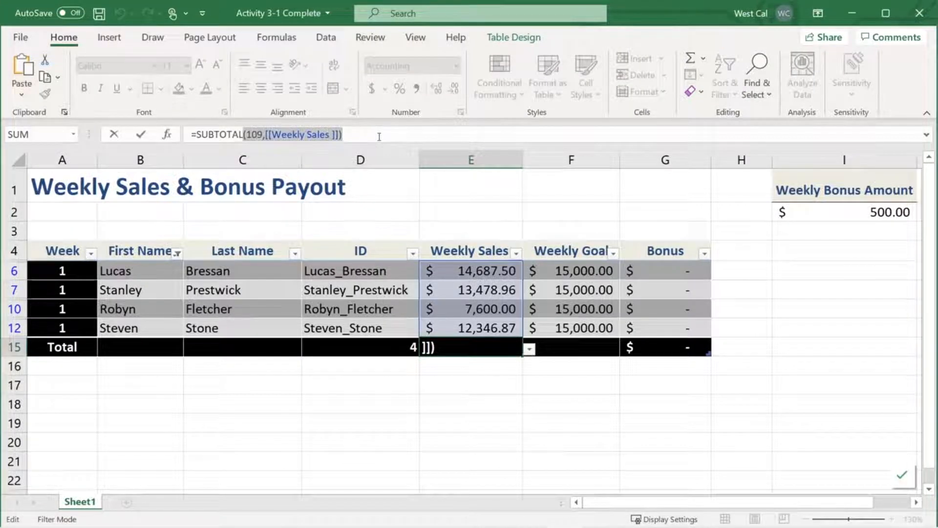
key("BackSpace")
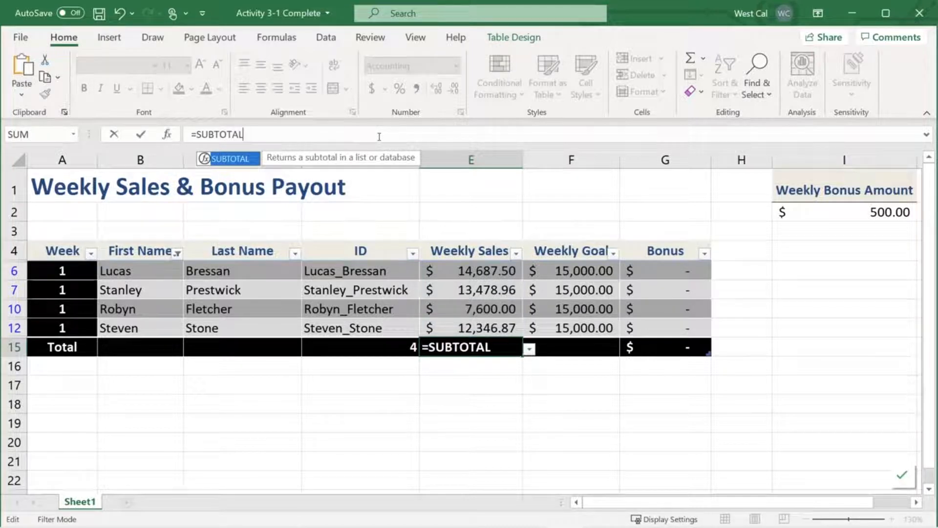
type("(")
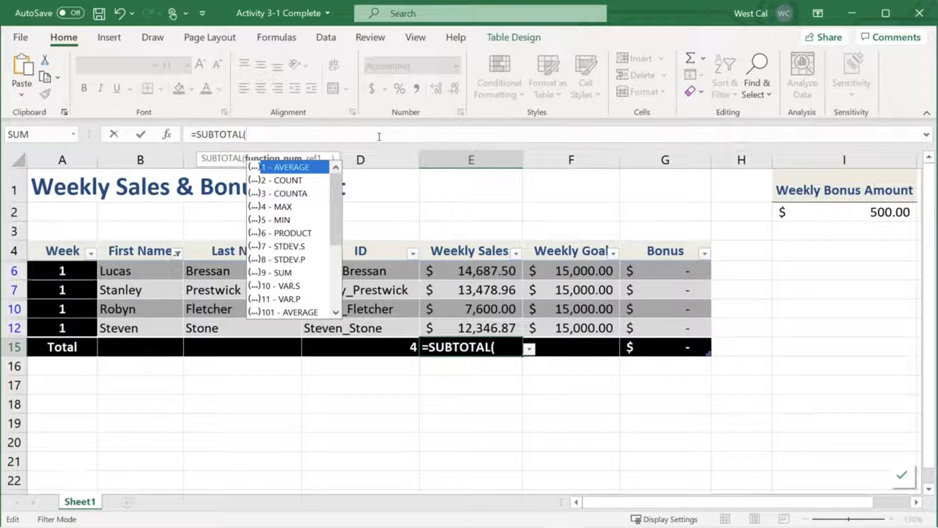
left_click(293, 181)
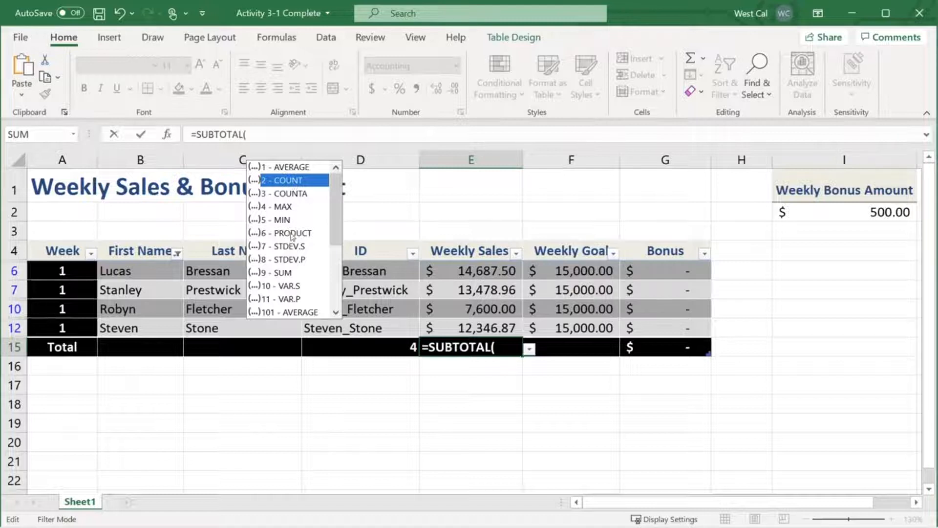
left_click(290, 274)
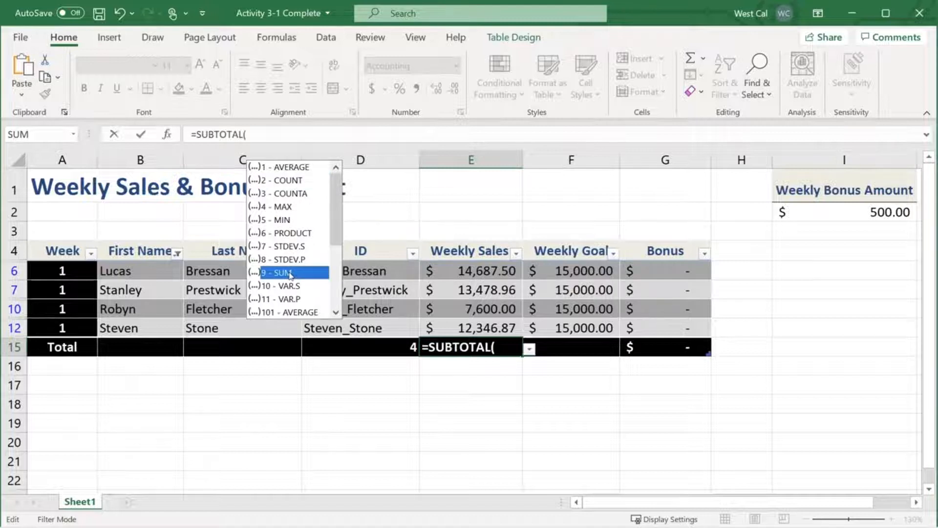
left_click_drag(336, 231, 329, 290)
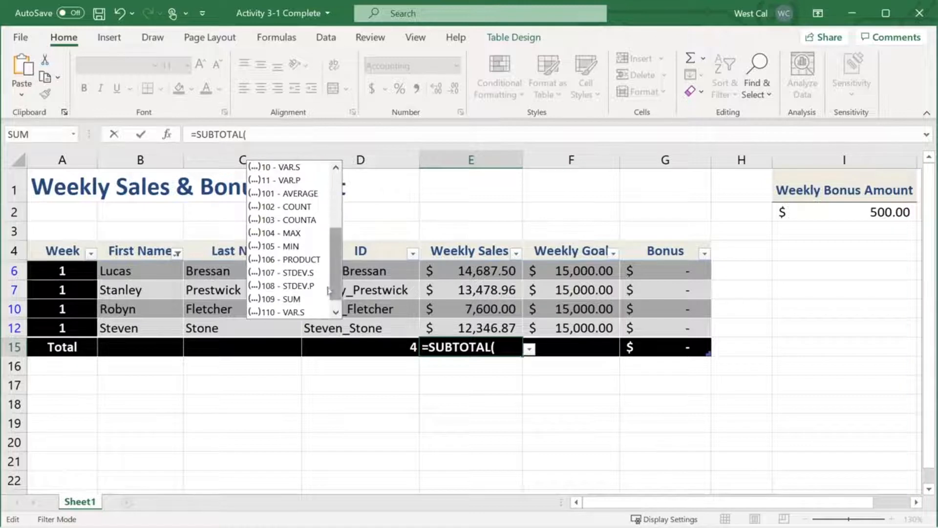
left_click(292, 299)
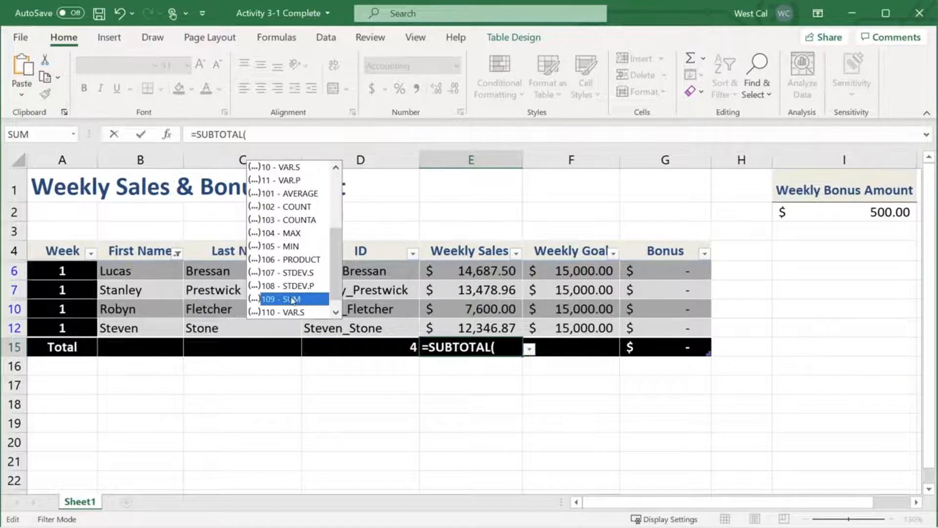
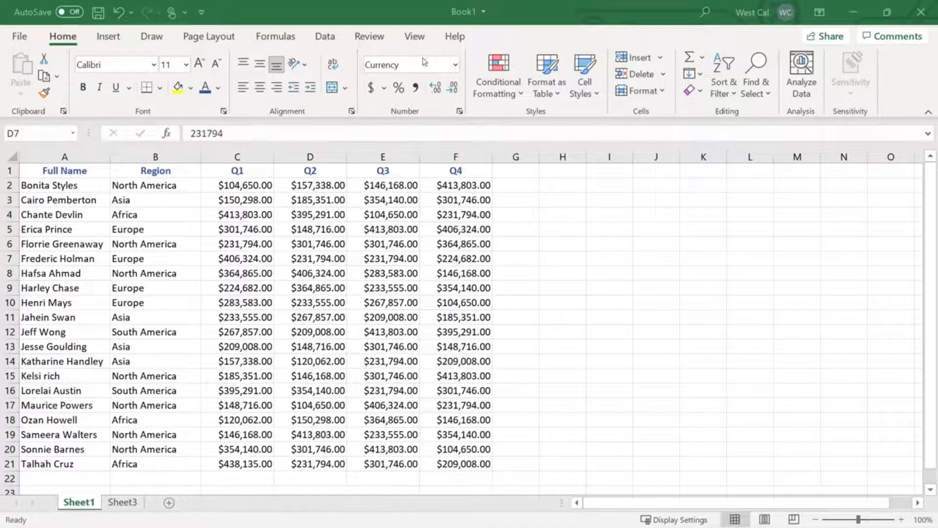
Freeze the panes at cell D7, locking rows 1 to 6 and columns A to C, and scroll both ways to check
left_click(414, 36)
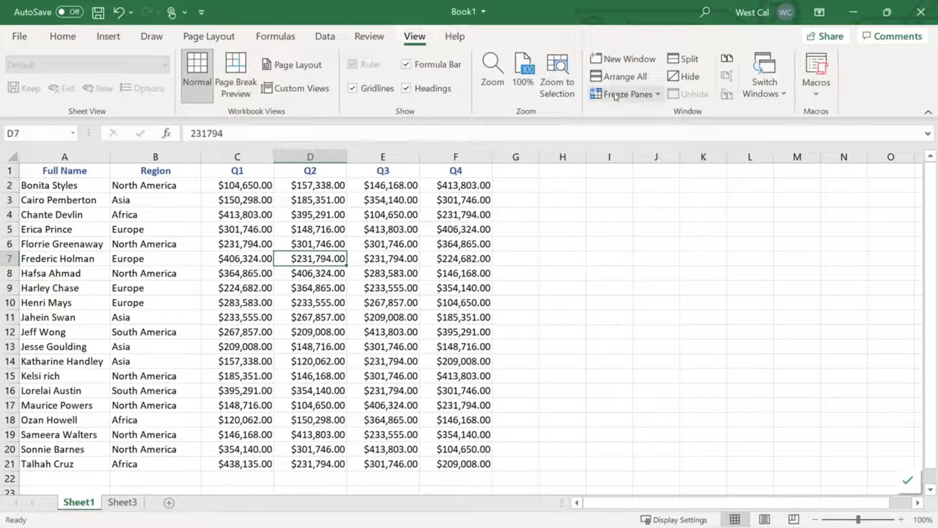
left_click(616, 95)
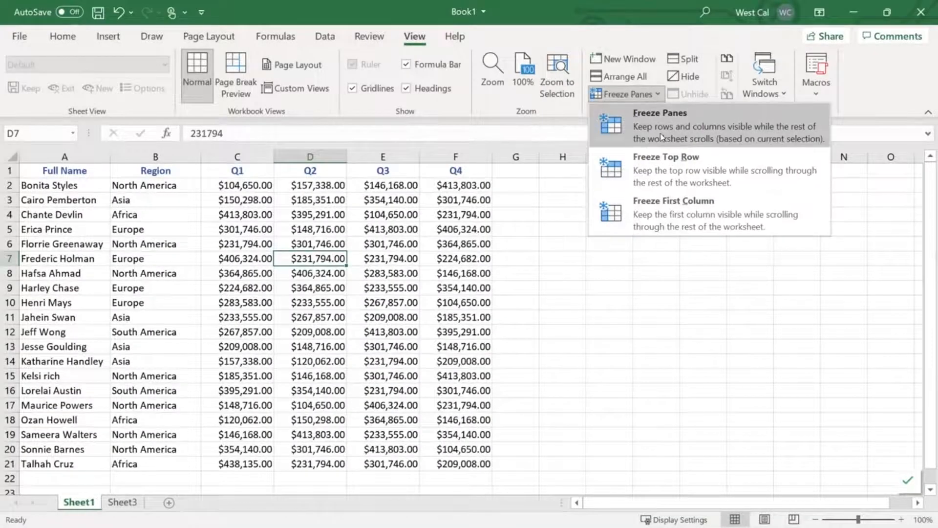
left_click(662, 137)
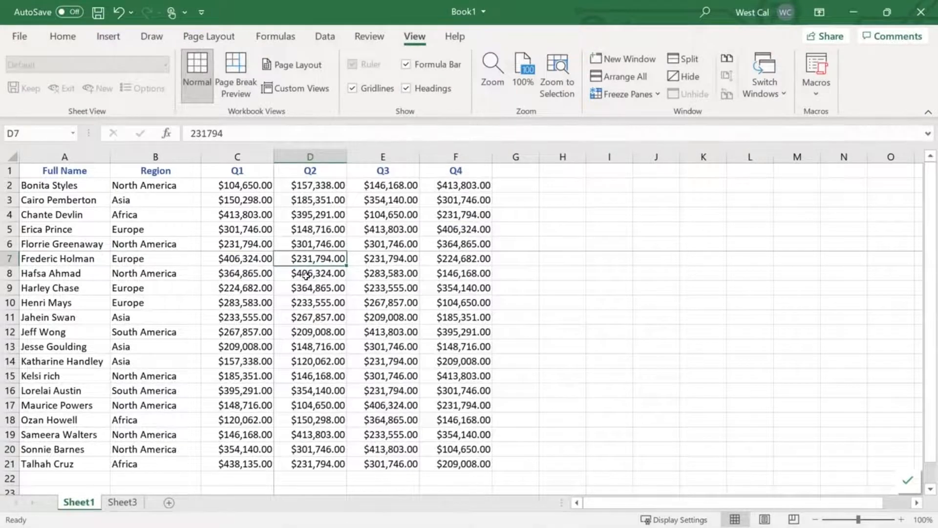
scroll(306, 275, "down", 2)
left_click_drag(825, 503, 851, 502)
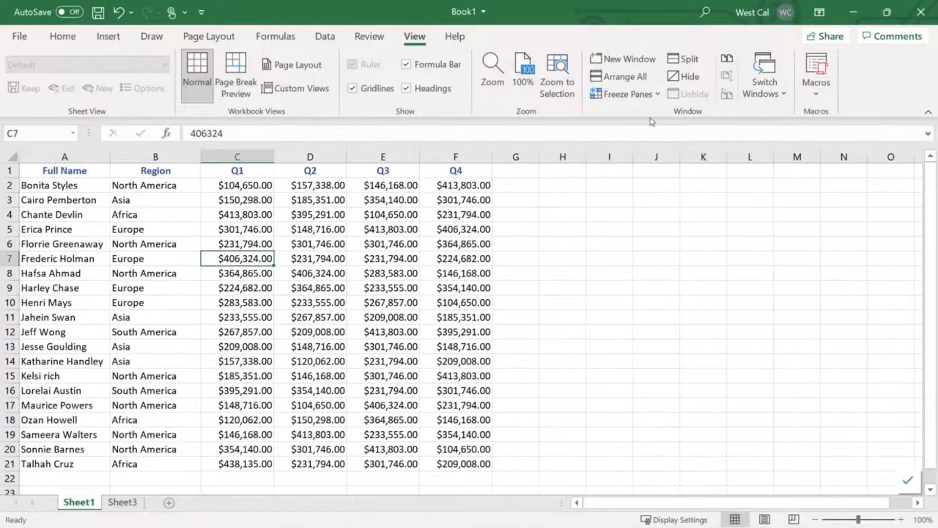
Freeze the panes at cell C7, locking rows 1 to 6 and the Full Name and Region columns, and test by scrolling
left_click(636, 94)
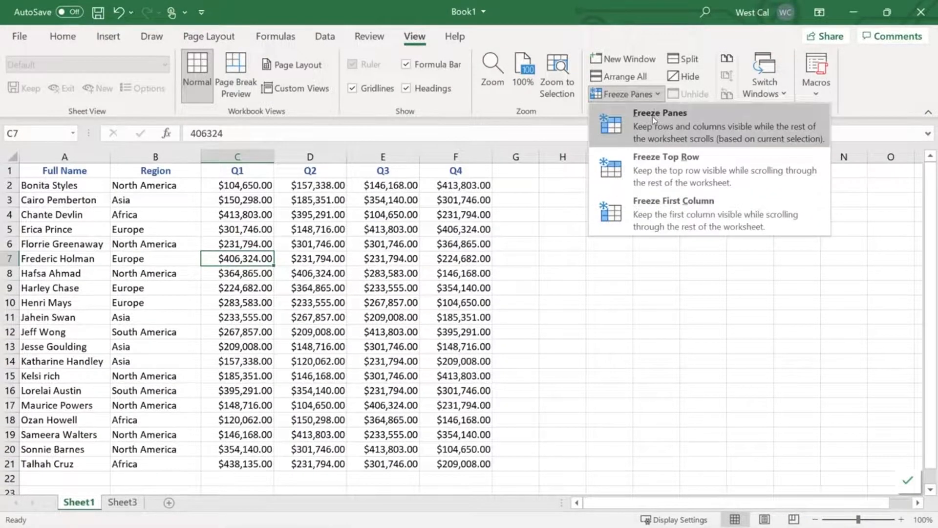
left_click(652, 116)
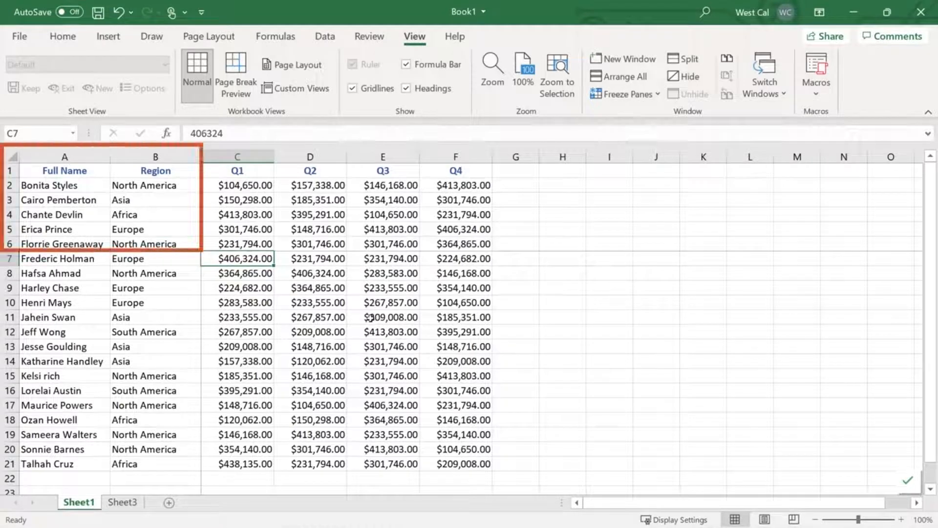
scroll(370, 319, "down", 2)
scroll(370, 318, "down", 2)
left_click_drag(614, 503, 692, 508)
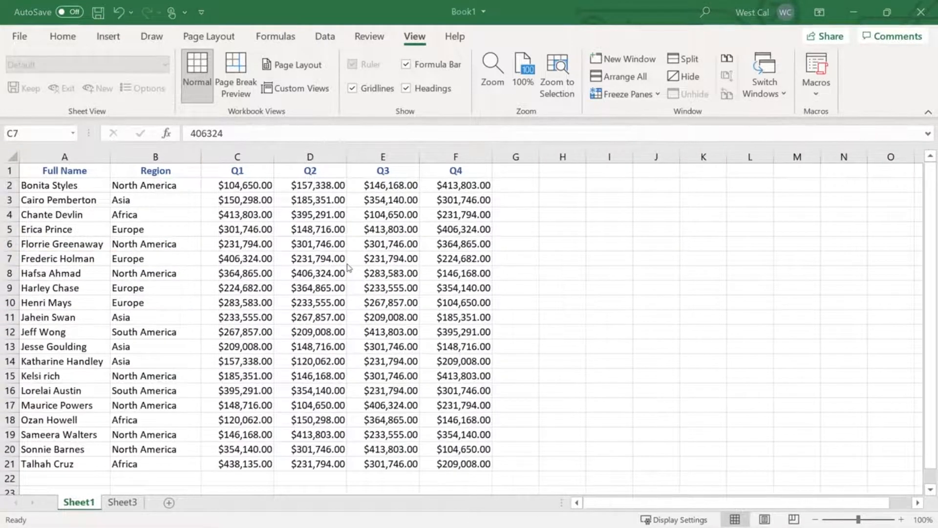
Freeze only the top header row of Sheet1 and scroll down through the data to test it
left_click(616, 96)
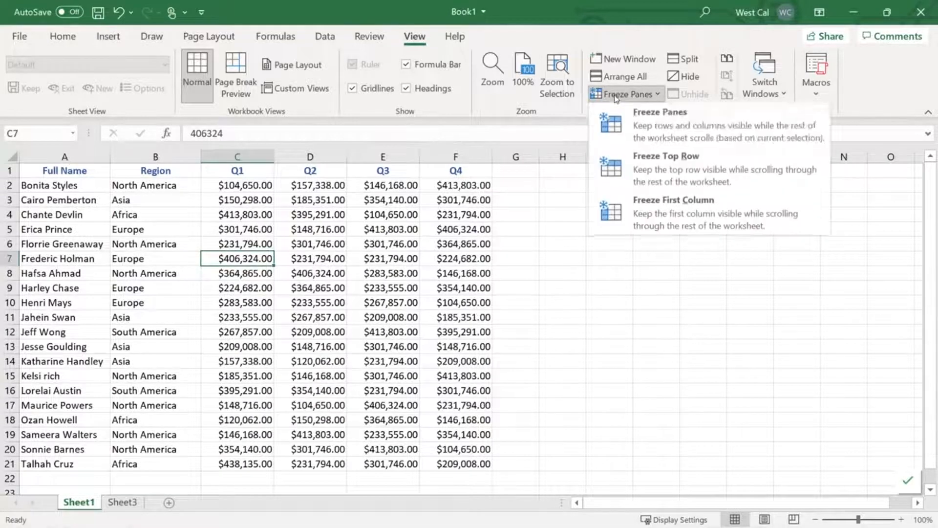
left_click(646, 166)
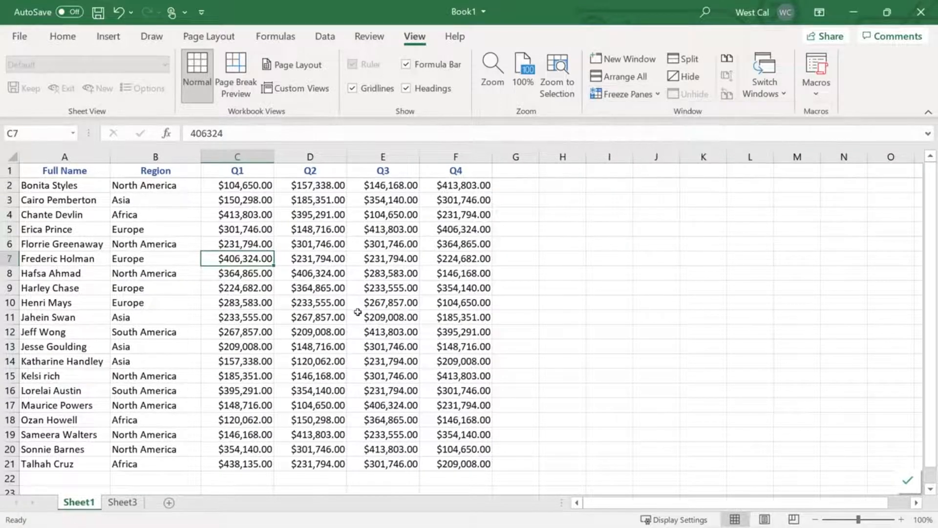
scroll(358, 312, "down", 3)
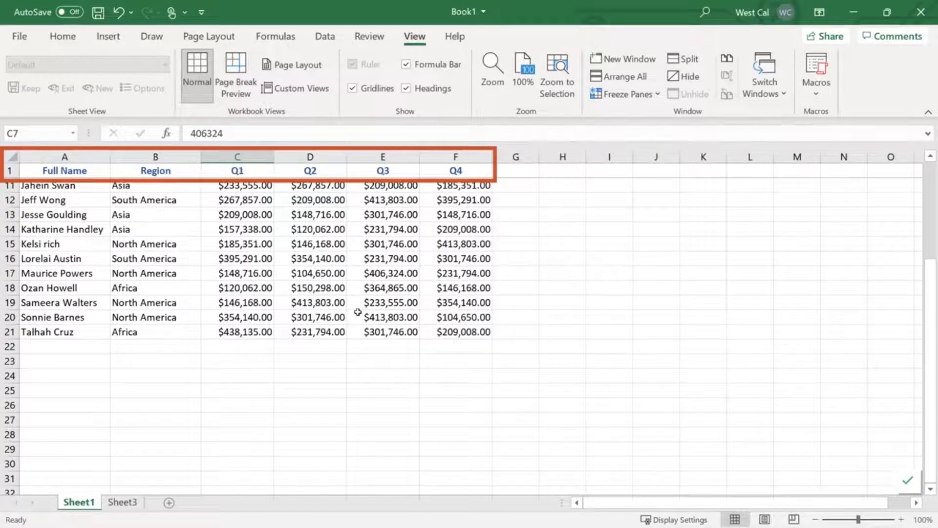
scroll(357, 312, "down", 1)
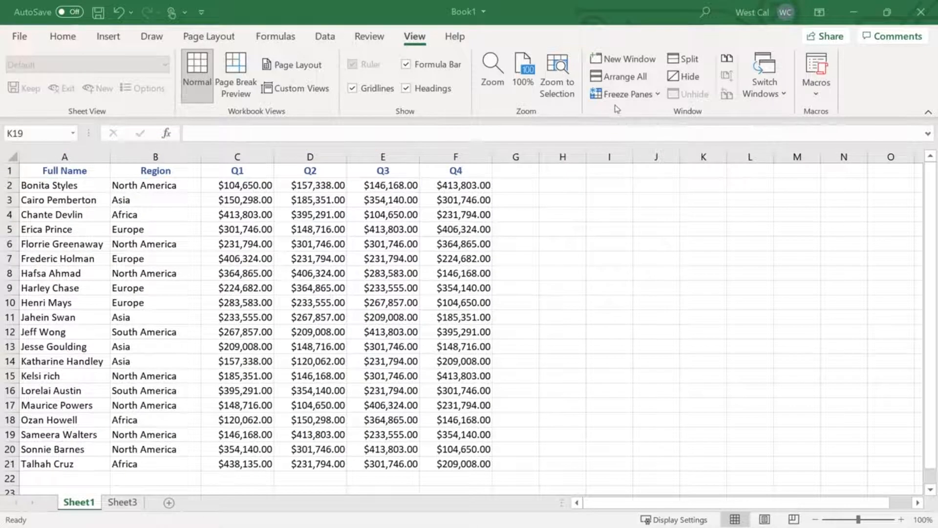
Freeze the first column, test it by scrolling sideways, and unfreeze the panes again
left_click(626, 94)
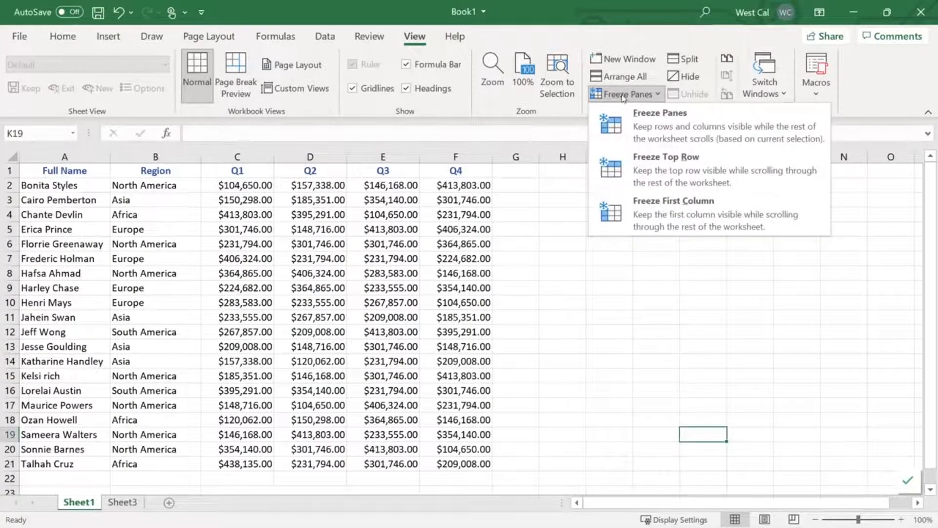
left_click(654, 206)
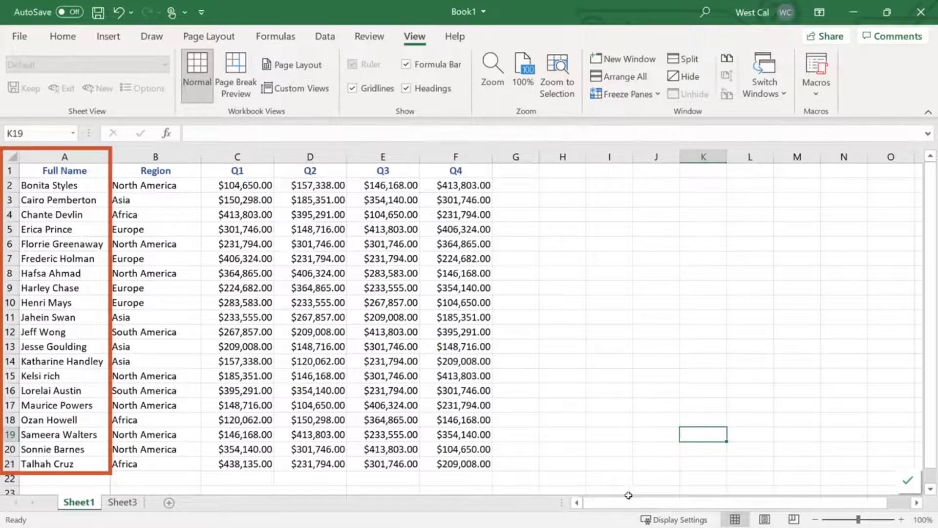
left_click_drag(629, 495, 687, 487)
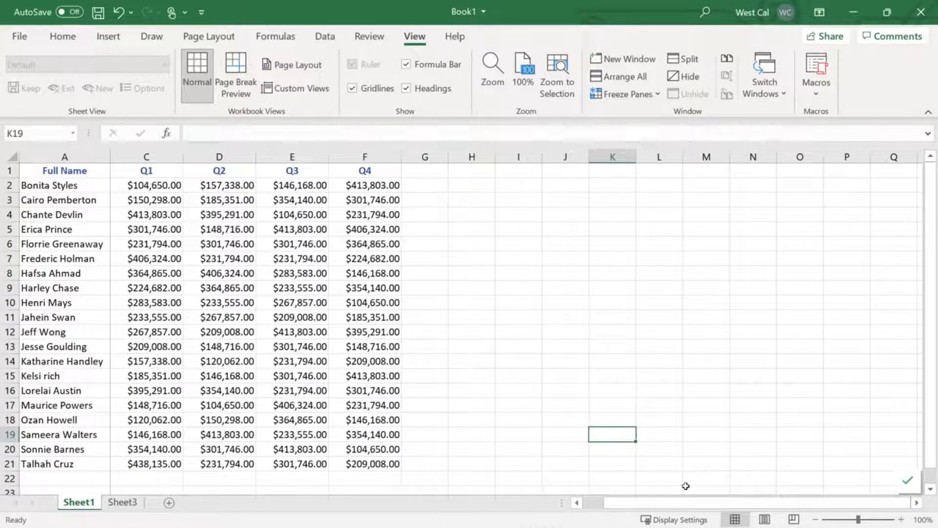
left_click(625, 94)
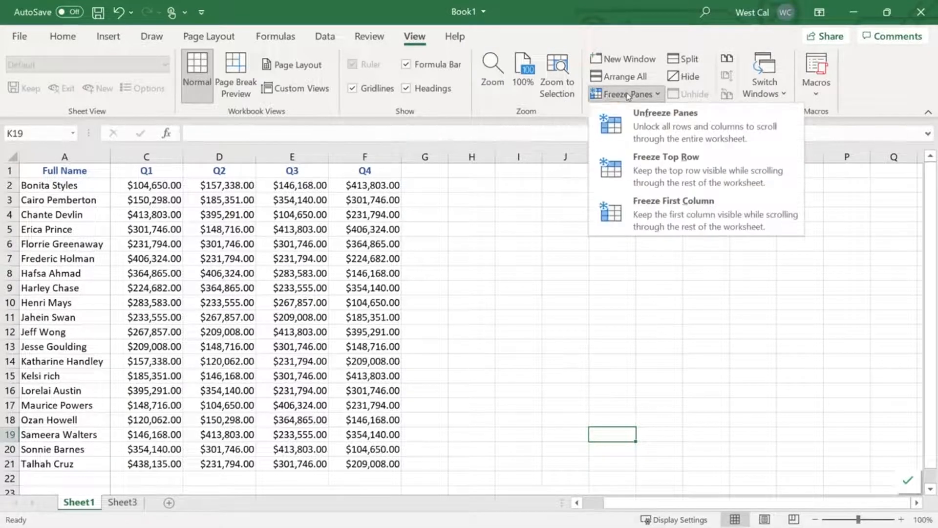
left_click(636, 123)
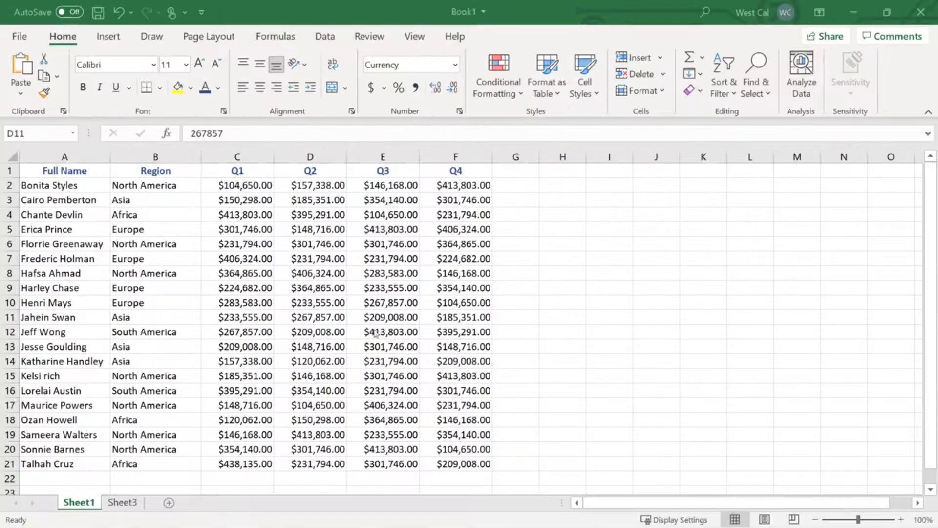
Split the worksheet into four panes at cell D11 and try scrolling the panes vertically and horizontally
left_click(328, 317)
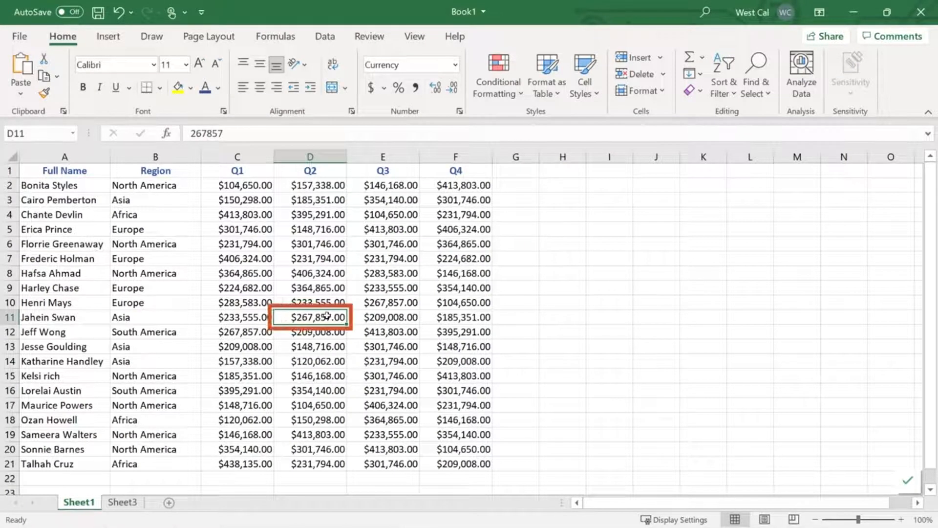
left_click(415, 37)
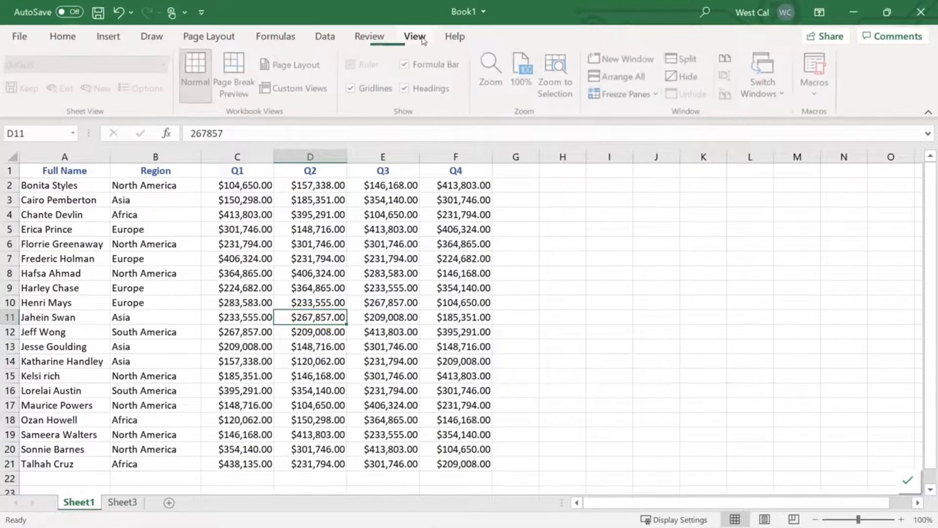
left_click(688, 59)
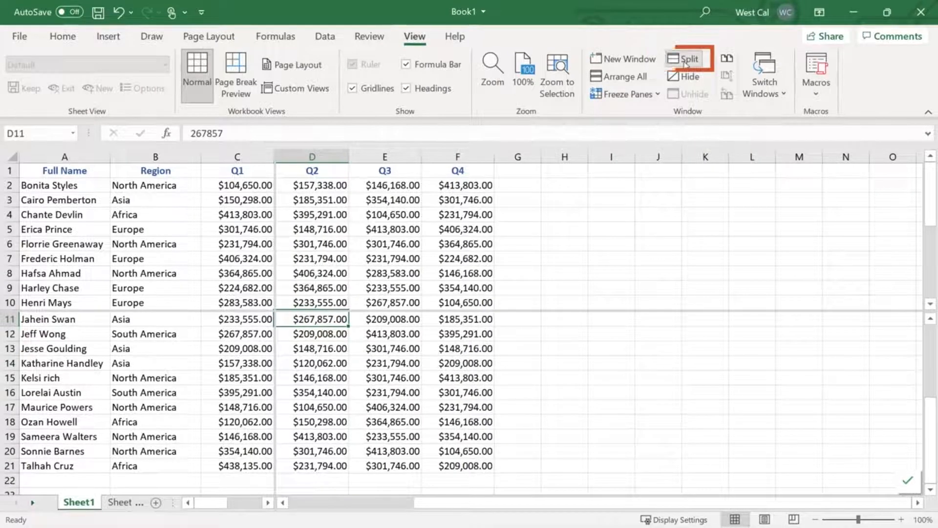
left_click(687, 62)
left_click(687, 62)
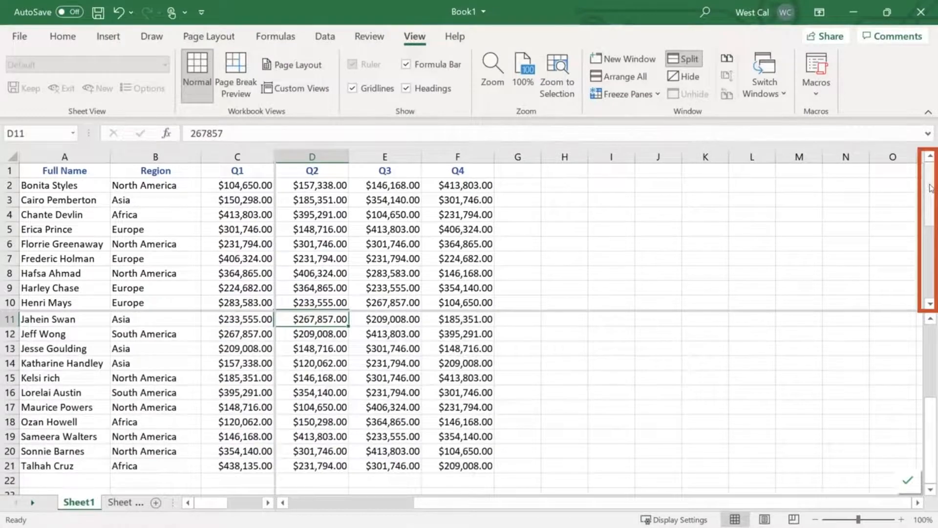
mouse_move(931, 192)
left_mouse_down()
mouse_move(932, 235)
mouse_move(936, 165)
left_mouse_up()
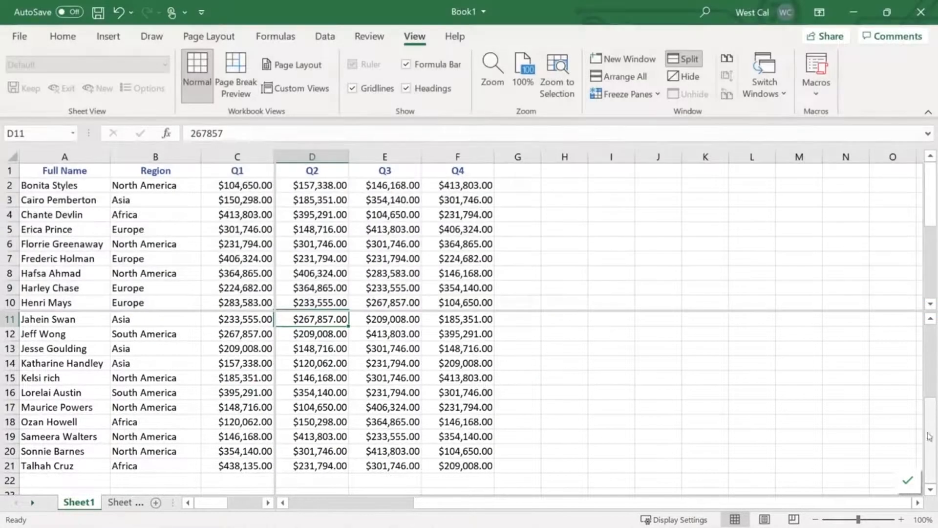
mouse_move(930, 437)
left_mouse_down()
mouse_move(931, 371)
mouse_move(931, 436)
left_mouse_up()
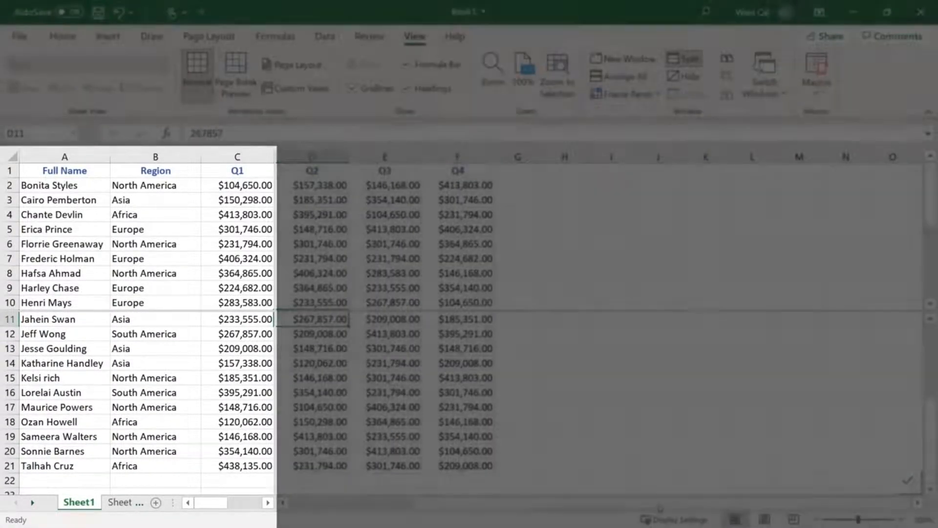
mouse_move(650, 507)
left_mouse_down()
mouse_move(611, 506)
mouse_move(650, 503)
mouse_move(669, 487)
left_mouse_up()
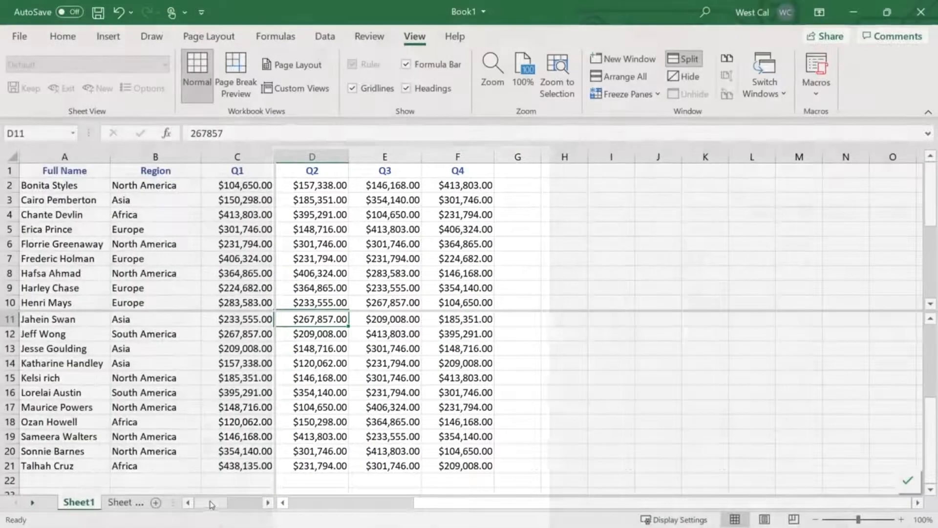
mouse_move(218, 504)
left_mouse_down()
mouse_move(243, 505)
mouse_move(210, 504)
left_mouse_up()
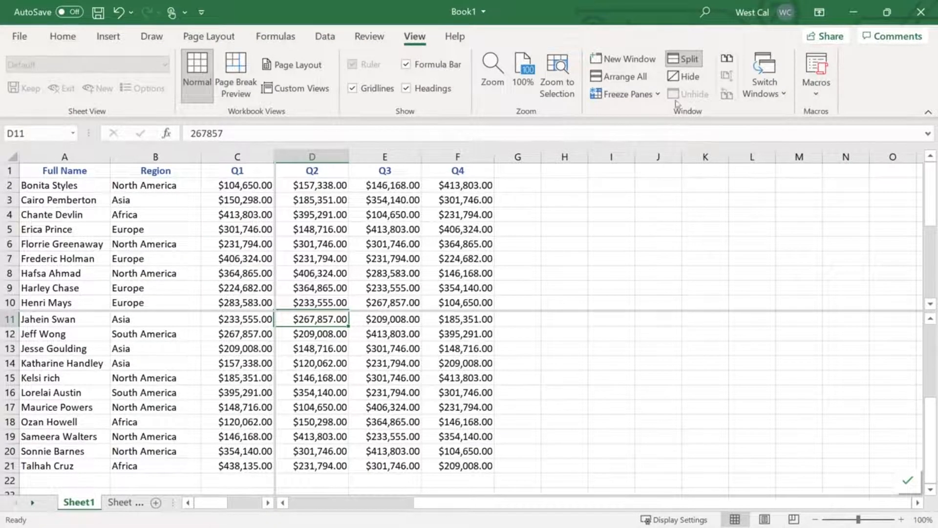
Turn the split off and on again, and move the pane intersection up to about the start of column C, row 8
left_click(684, 62)
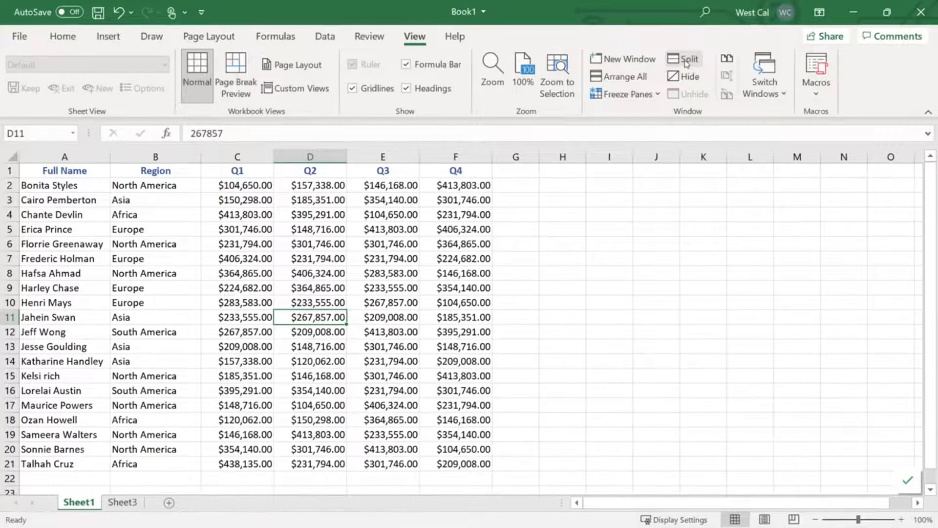
left_click(684, 62)
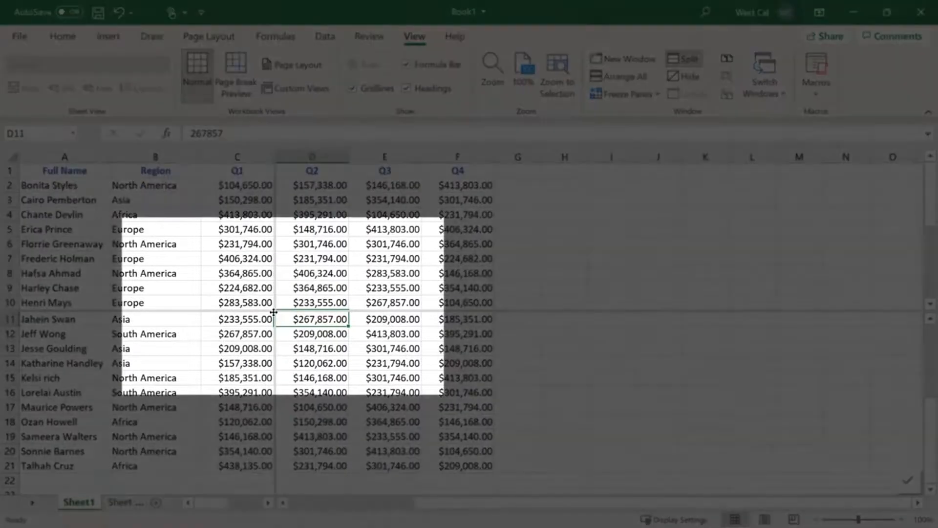
left_click_drag(275, 311, 206, 272)
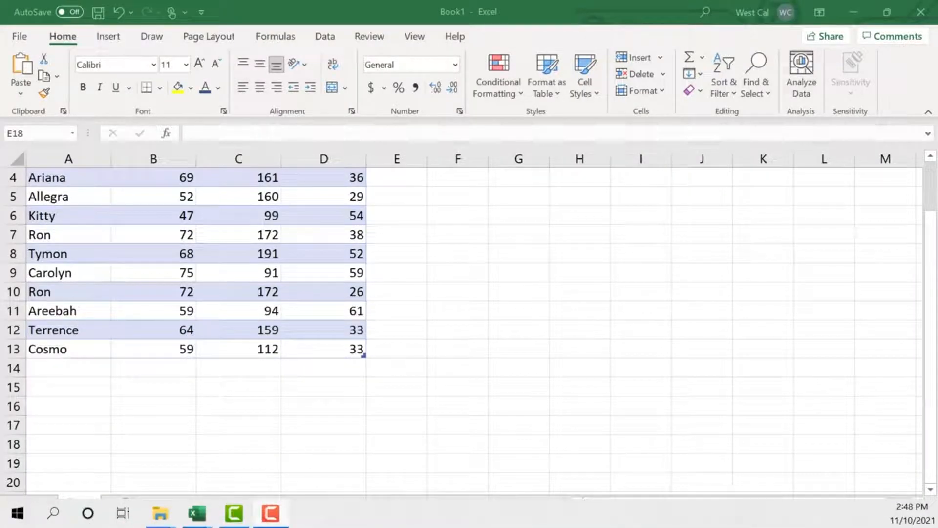
Switch from the Book1 workbook to Book 2 and back to Book1 using the window previews
mouse_move(197, 520)
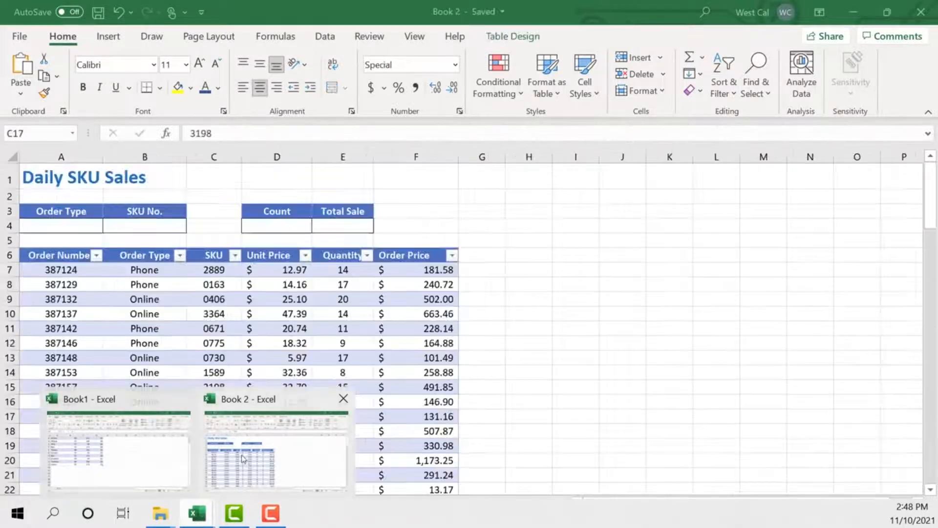
left_click(242, 459)
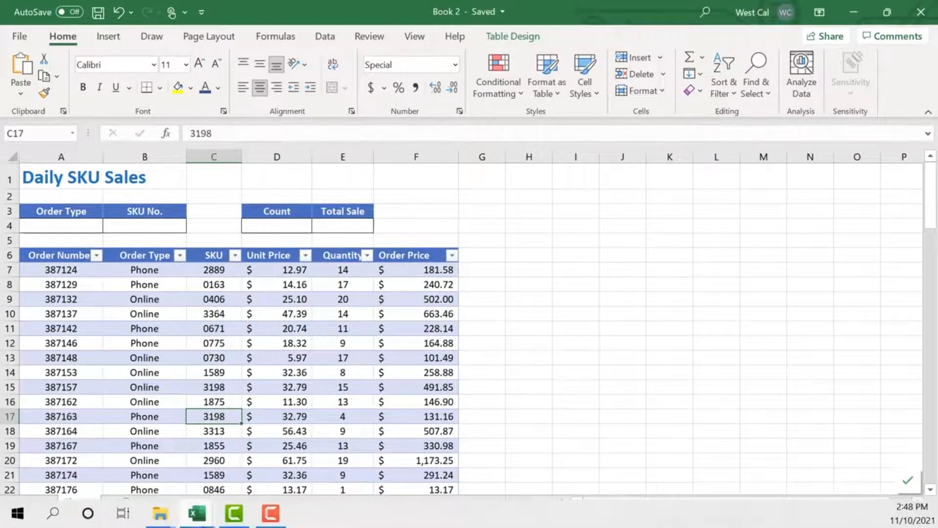
mouse_move(194, 519)
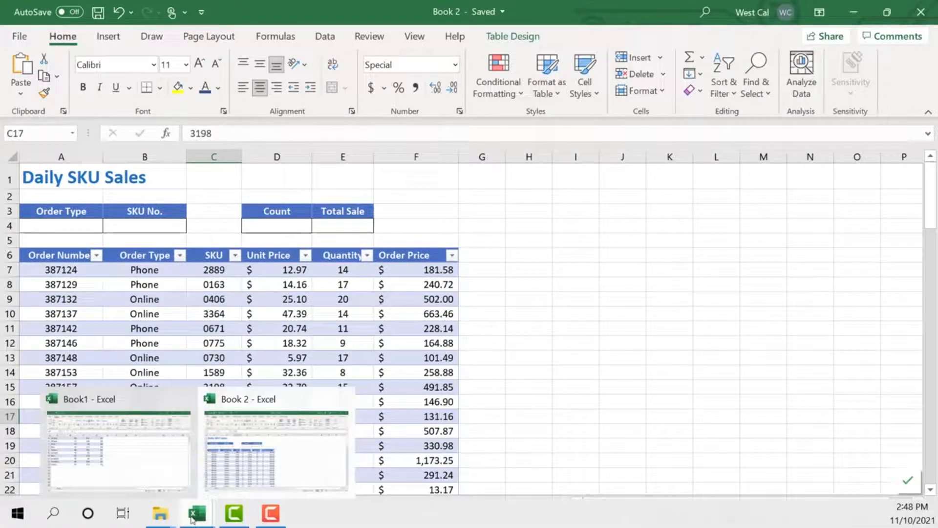
left_click(129, 471)
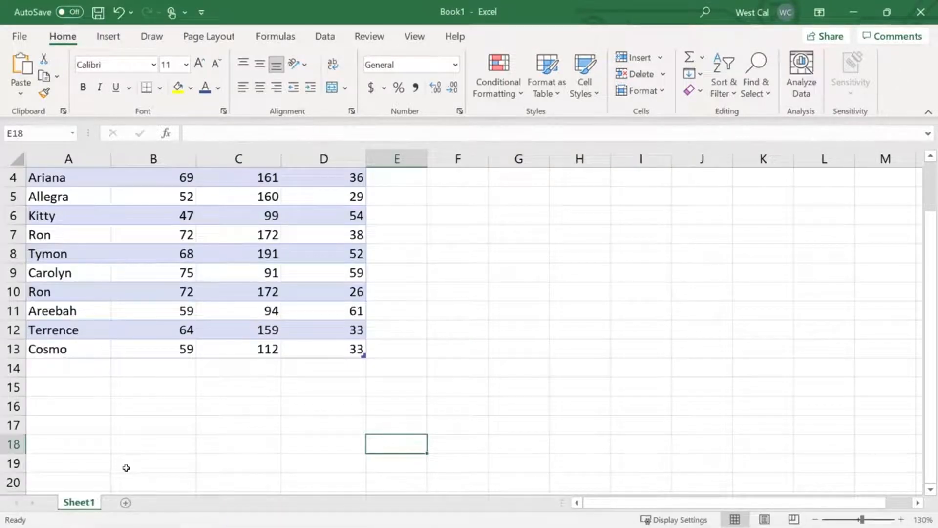
Bring the Book 2 workbook to the front with the Switch Windows command
left_click(414, 37)
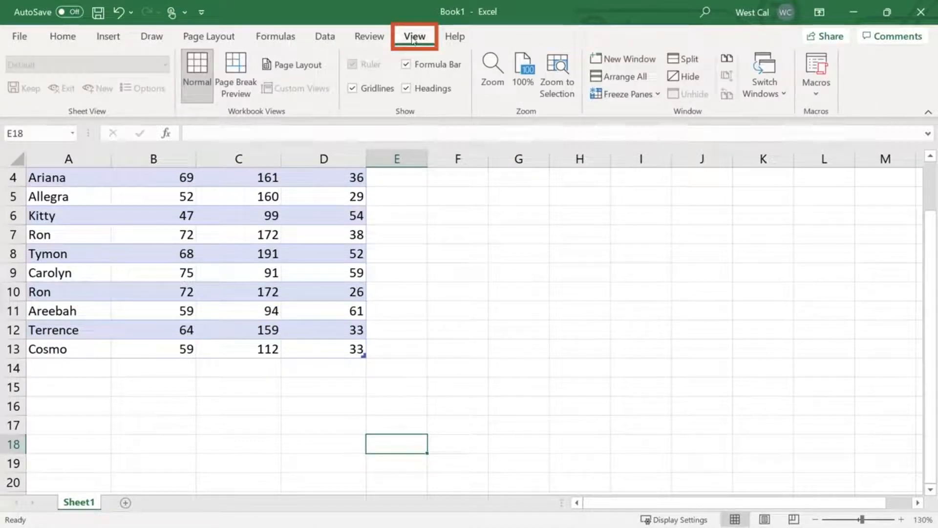
left_click(766, 93)
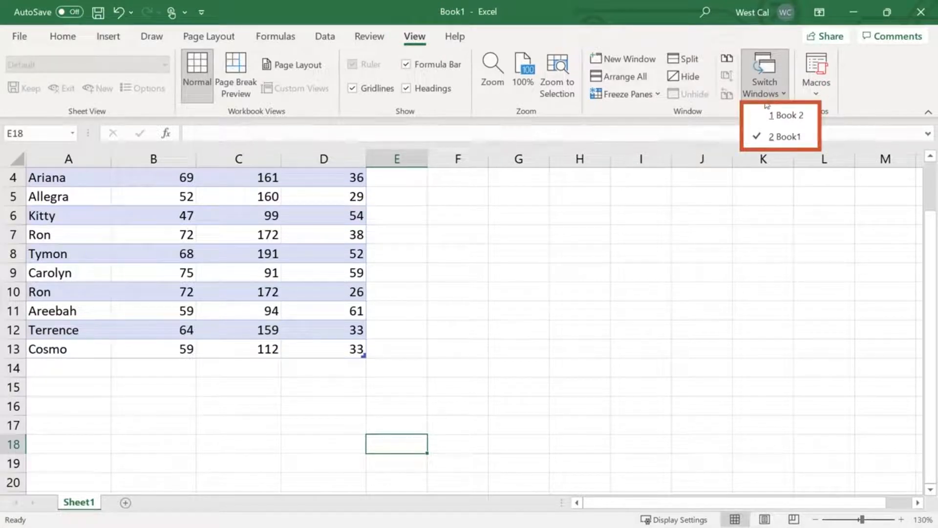
left_click(765, 114)
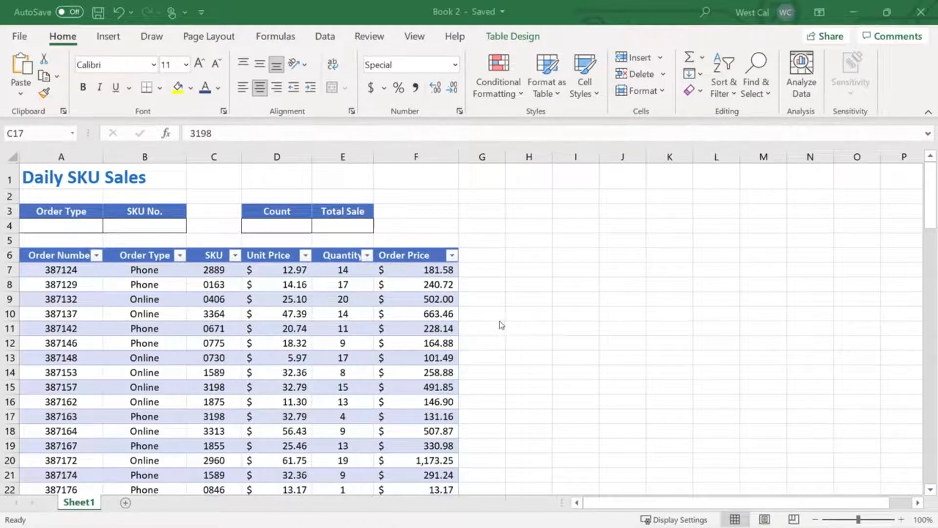
Open a second window of the Book 2 workbook and close that extra window again
left_click(414, 38)
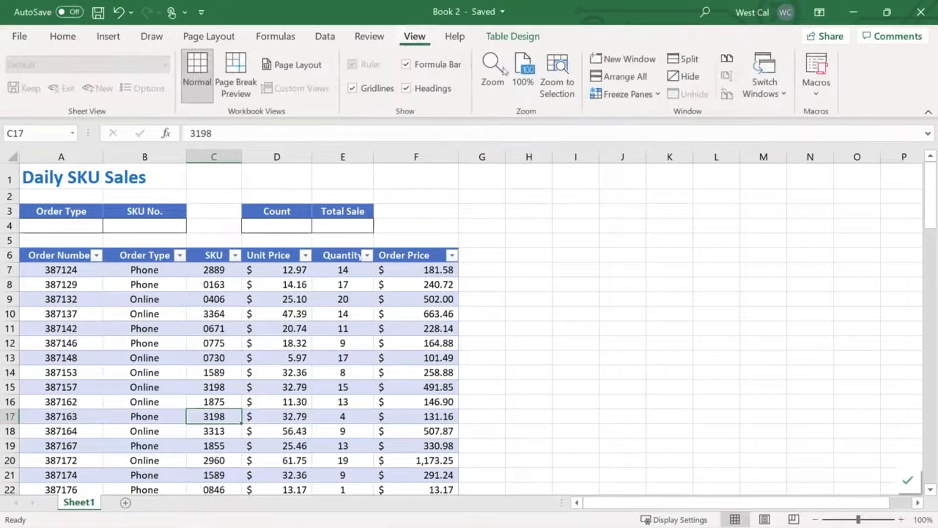
left_click(624, 60)
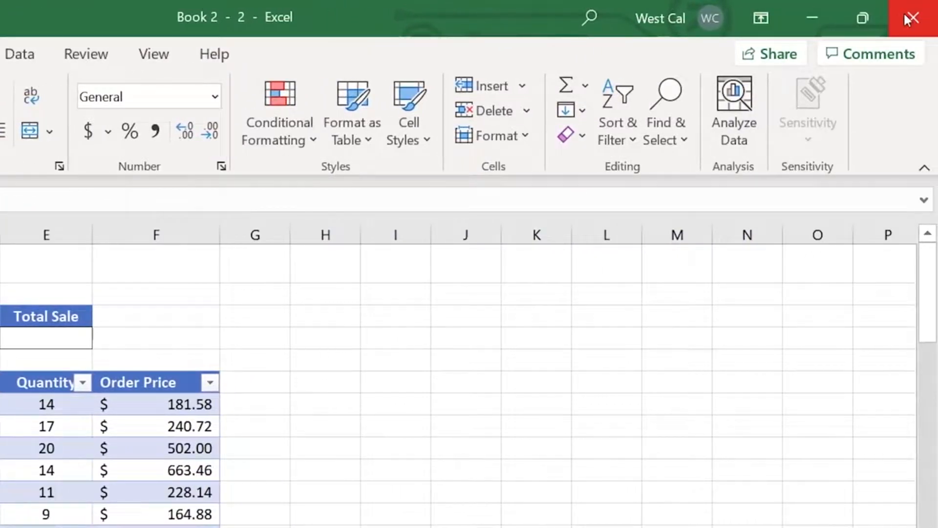
left_click(905, 13)
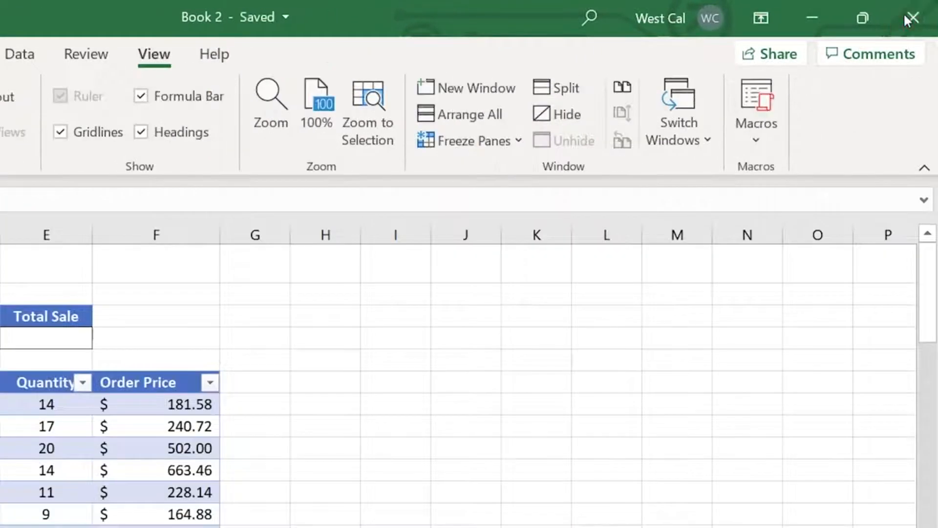
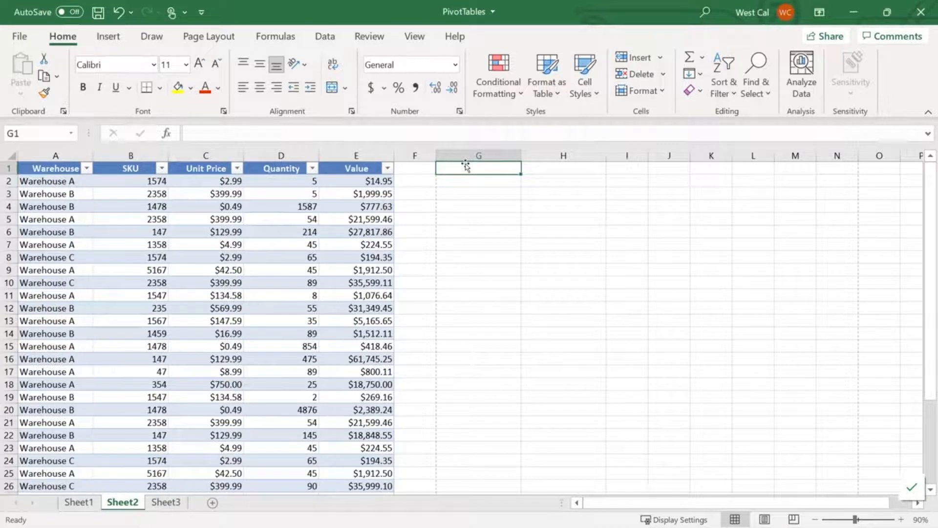
Insert a PivotTable based on the Table2 data on the existing worksheet at cell G1 of Sheet2
key("ctrl+z")
left_click(472, 171)
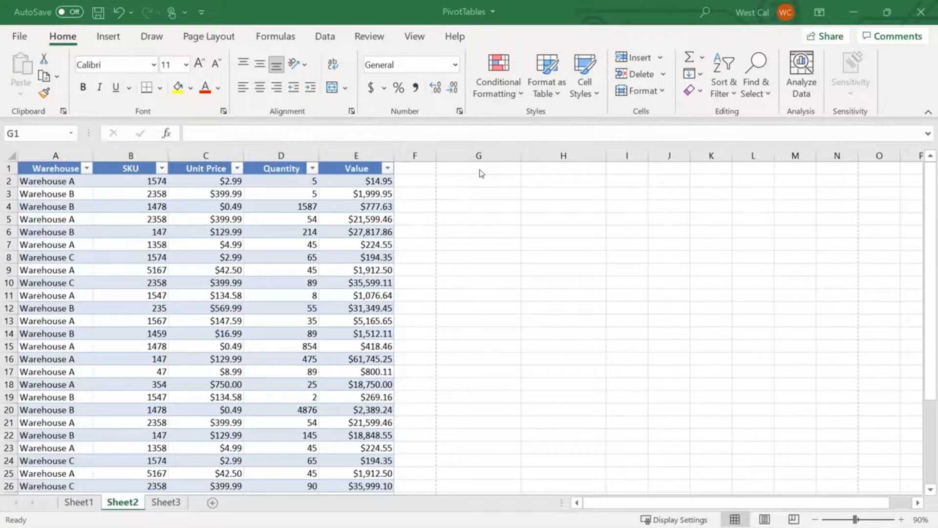
left_click(480, 170)
key("ctrl+z")
left_click(570, 168)
left_click(110, 36)
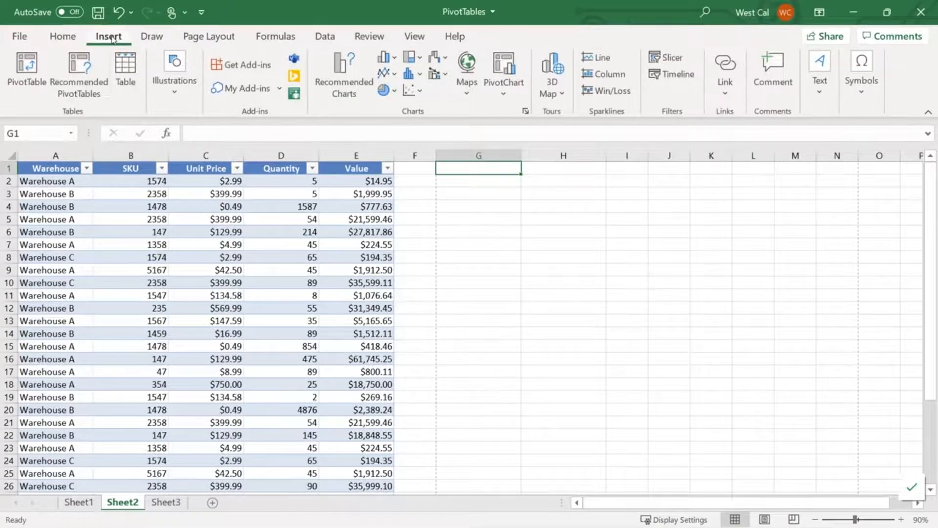
left_click(27, 73)
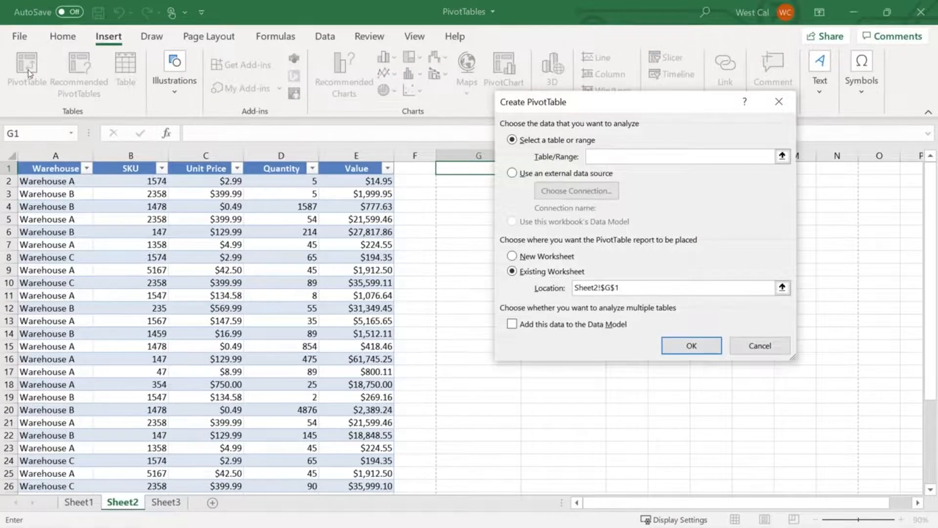
left_click_drag(37, 169, 371, 474)
scroll(368, 421, "up", 4)
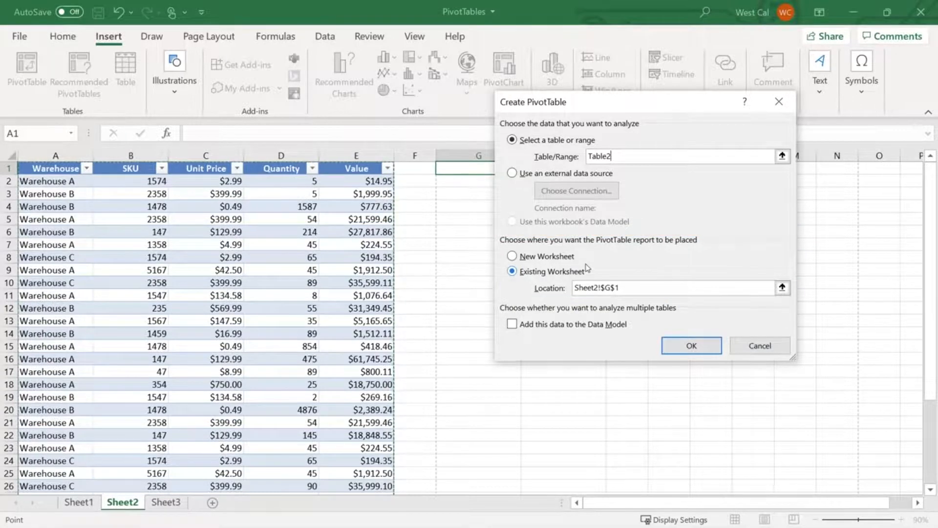
left_click(687, 355)
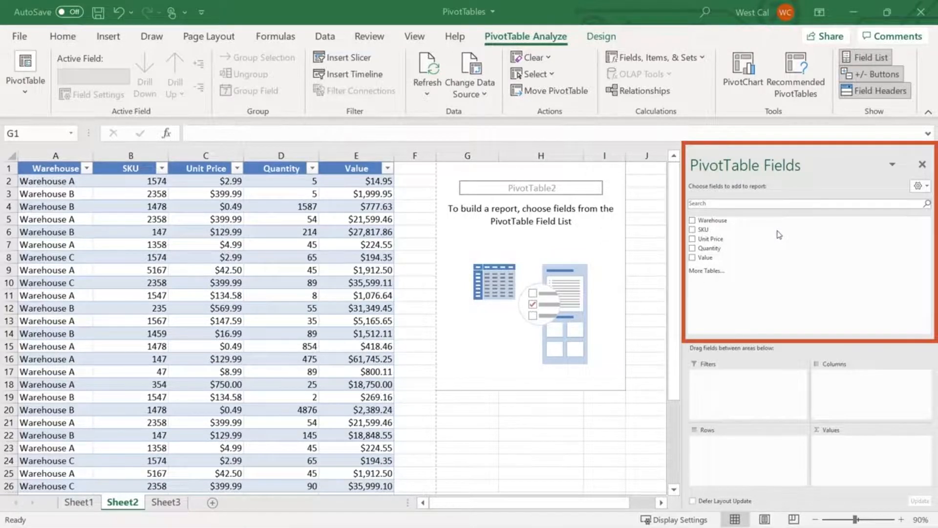
Add the Warehouse field to the PivotTable's rows and the Quantity field to its values
left_click(693, 220)
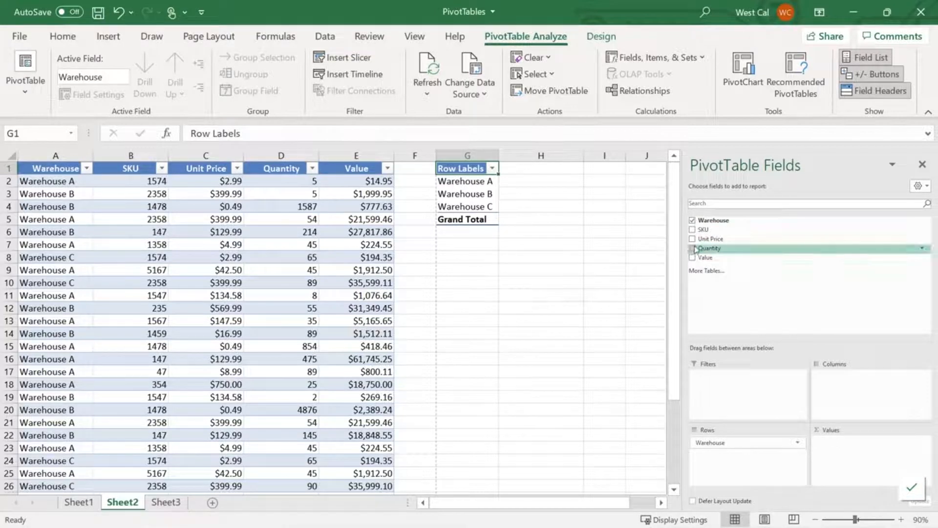
left_click_drag(709, 248, 854, 449)
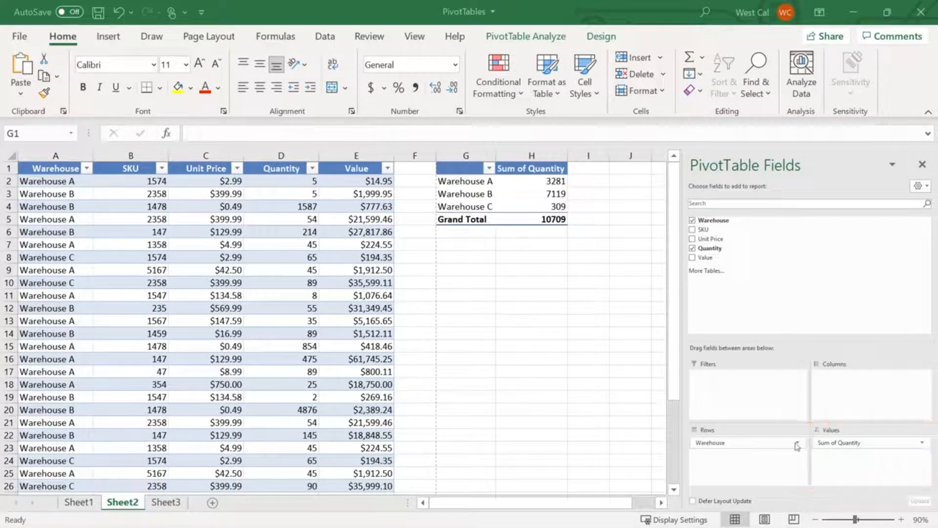
Examine the field settings of the Warehouse row field and accept them with automatic subtotals
left_click(798, 444)
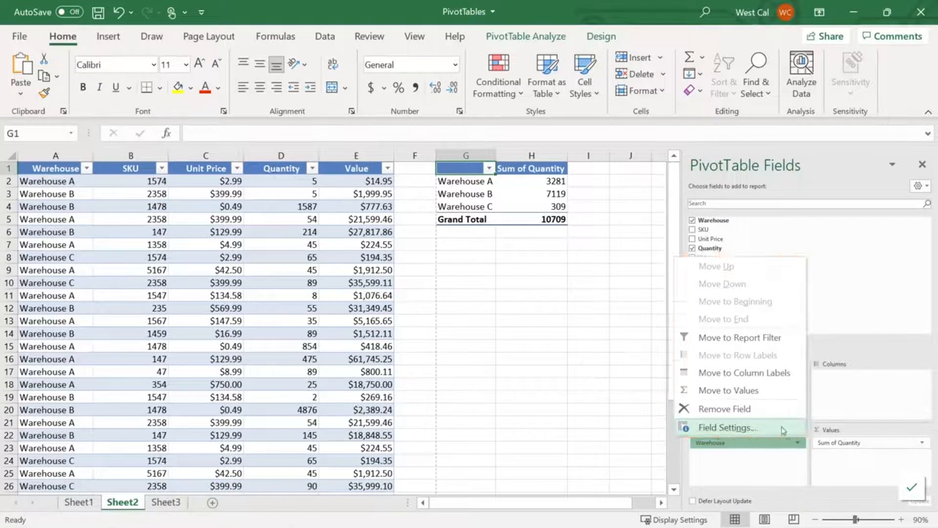
left_click(782, 428)
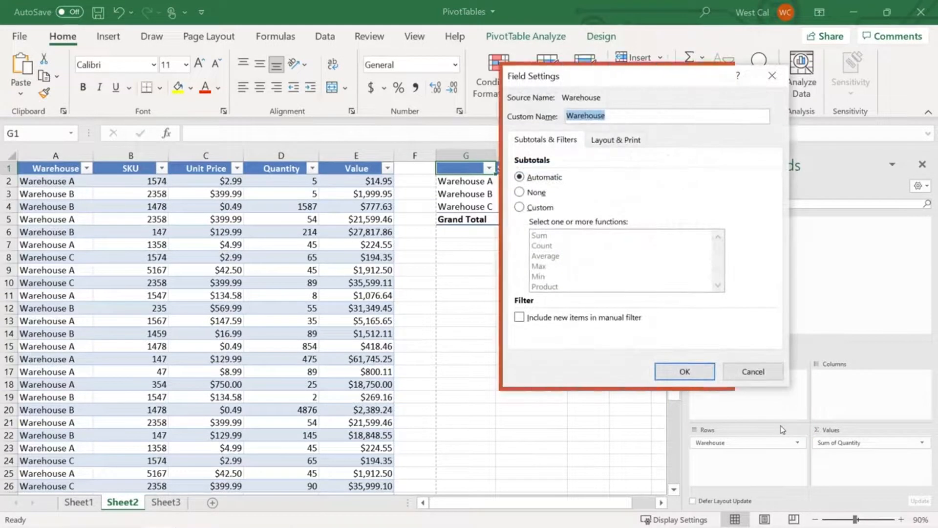
left_click(697, 372)
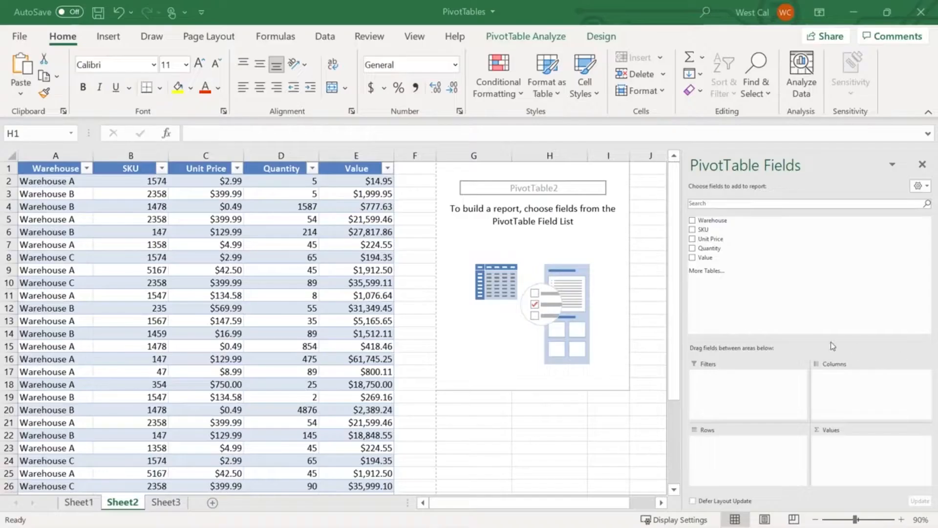
Add Unit Price to the PivotTable's values, keep it summarized by Sum, and add Warehouse to the rows
left_click_drag(709, 239, 840, 448)
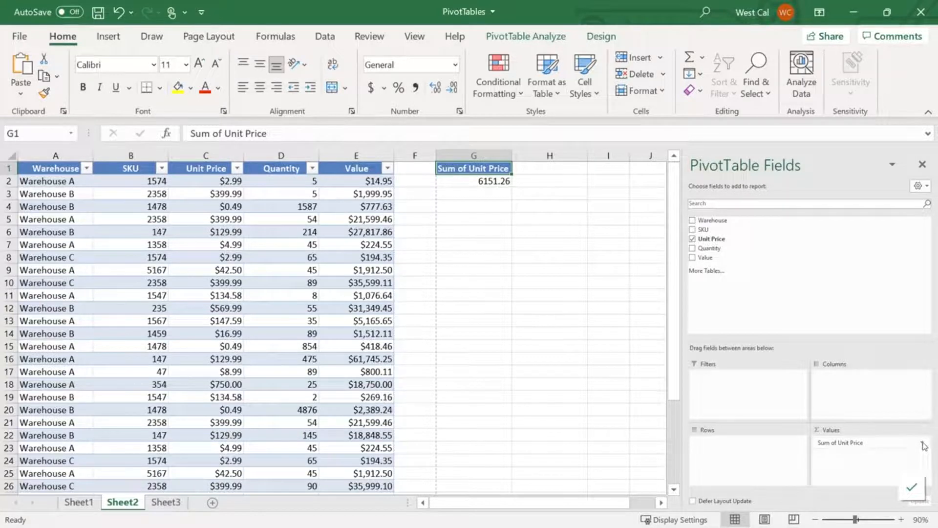
left_click(923, 445)
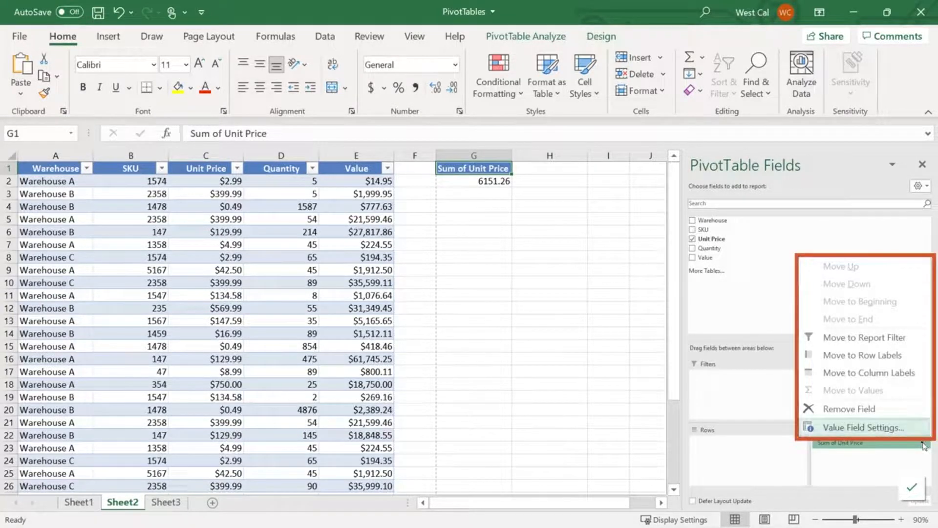
left_click(913, 431)
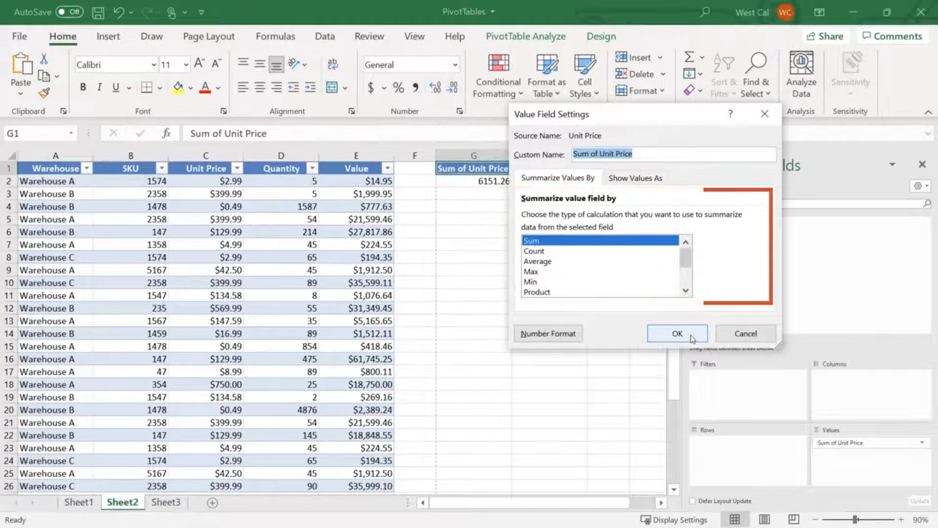
left_click(692, 338)
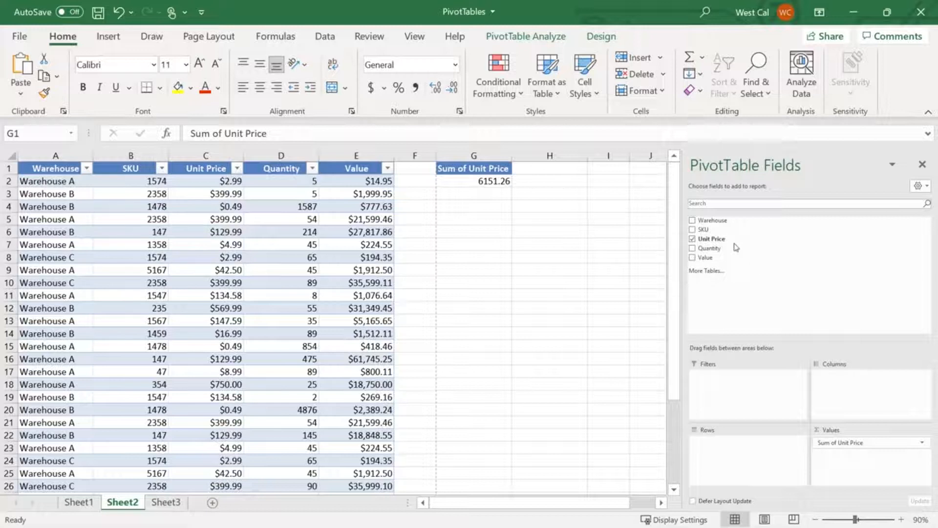
left_click_drag(712, 220, 734, 444)
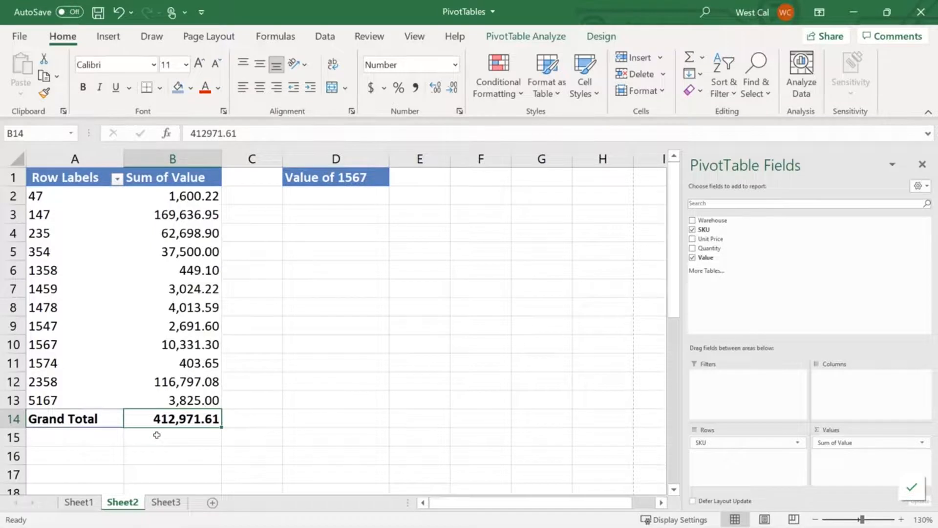
In cell D2, enter a GETPIVOTDATA formula that returns the PivotTable's Value for SKU 1567
left_click(338, 197)
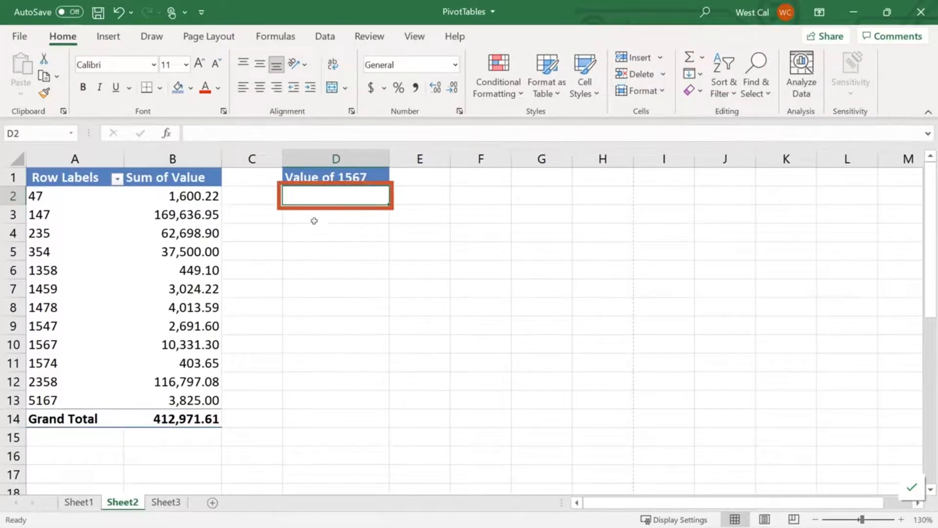
type("=")
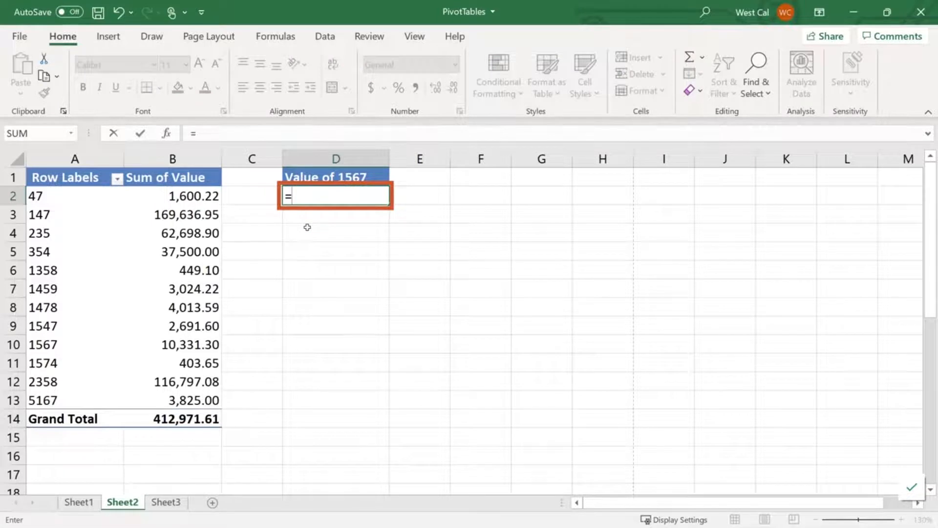
left_click(203, 345)
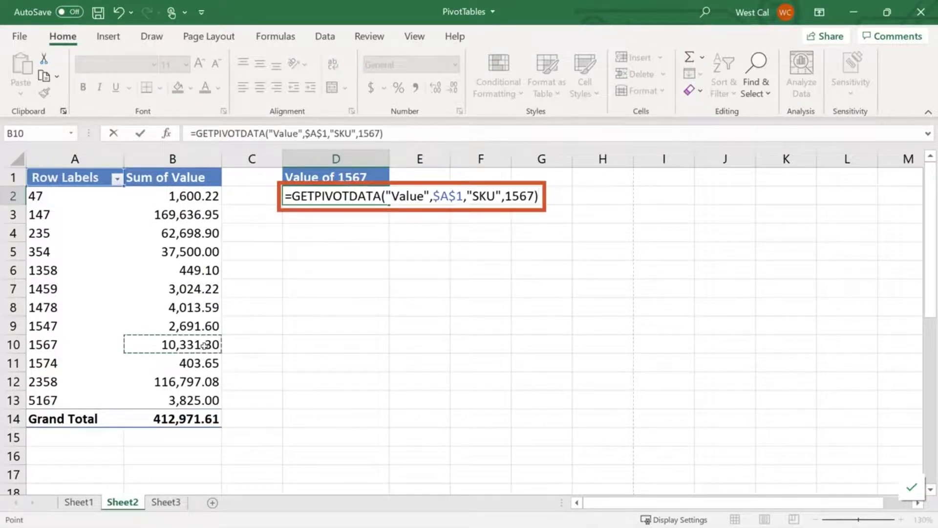
key("Return")
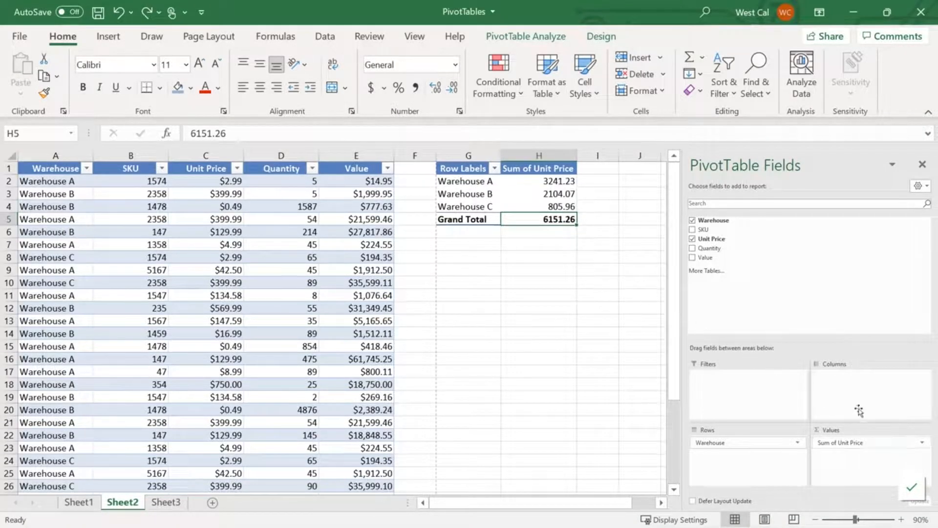
Show the PivotTable's Sum of Unit Price values as % of Grand Total and bring up the PivotTable design options
left_click(924, 442)
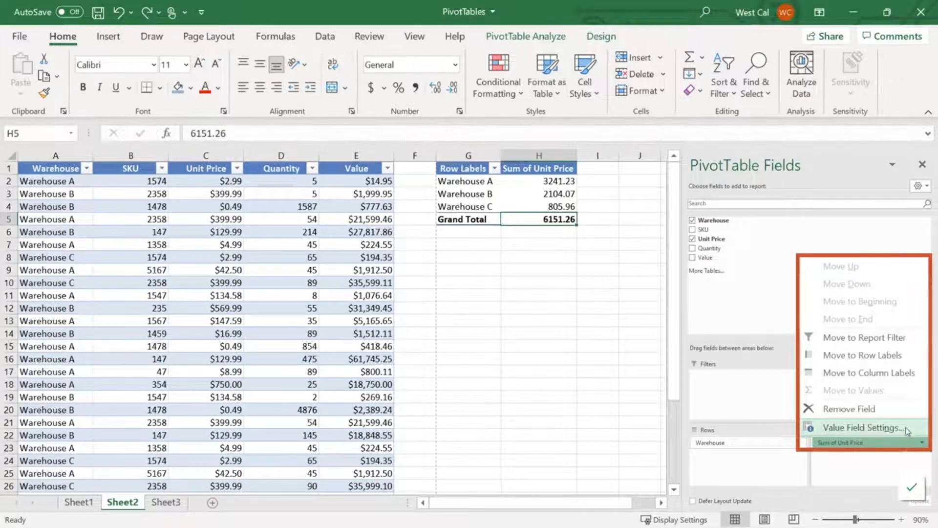
left_click(904, 428)
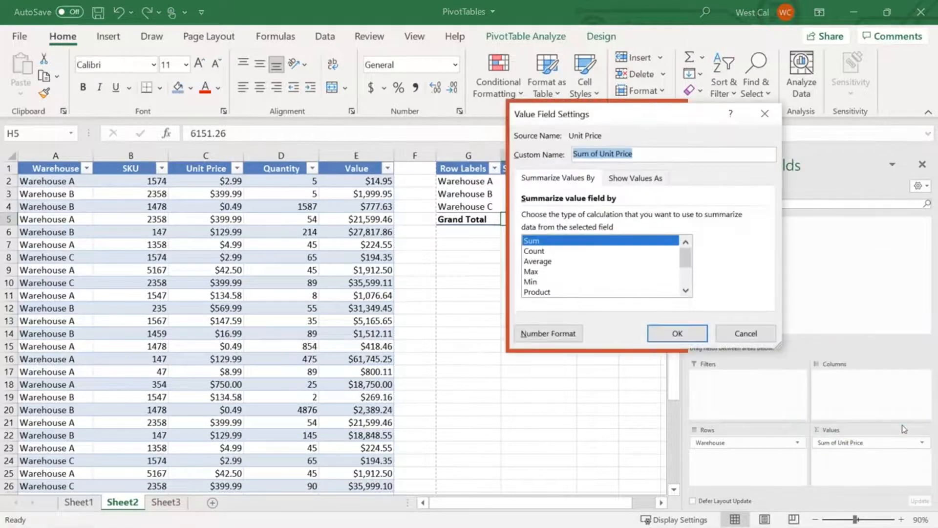
left_click(659, 182)
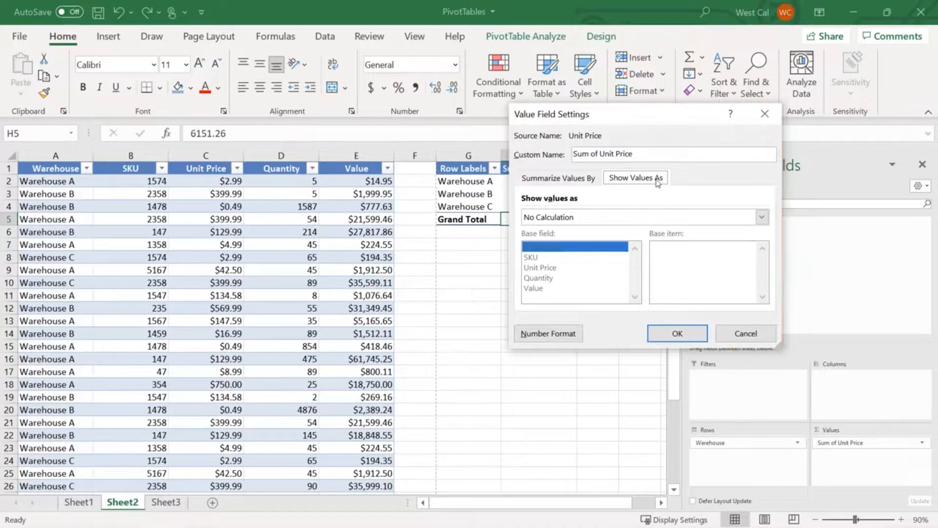
left_click(742, 221)
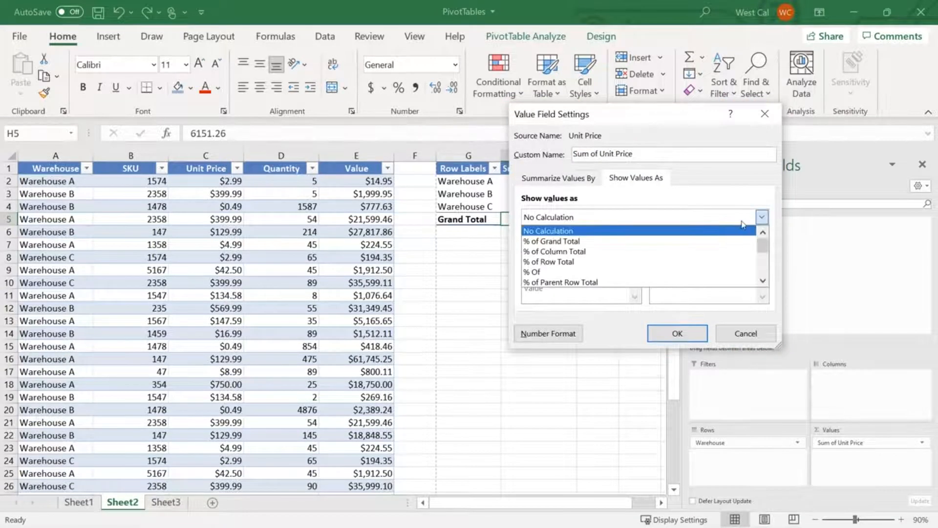
left_click(730, 241)
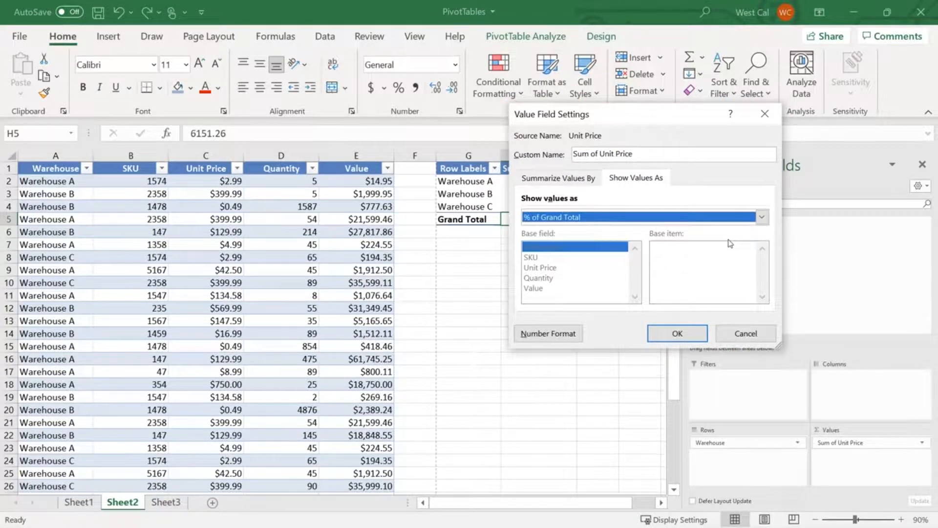
left_click(678, 333)
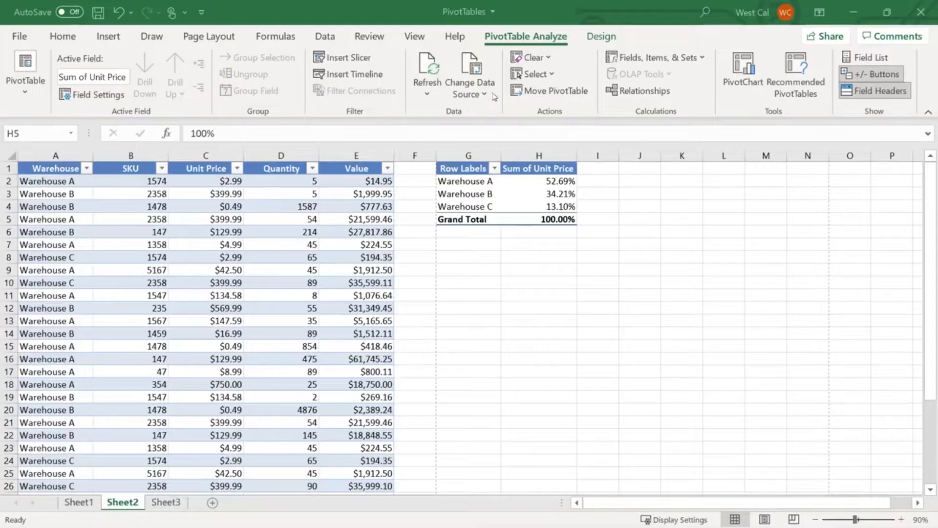
left_click(605, 37)
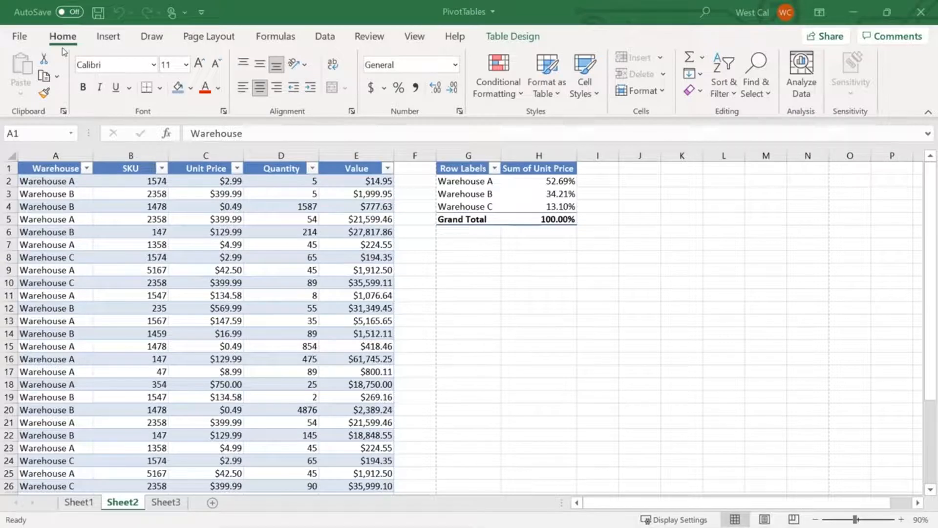
Start another PivotTable on a new worksheet with an external data source and open the list of existing connections
left_click(101, 37)
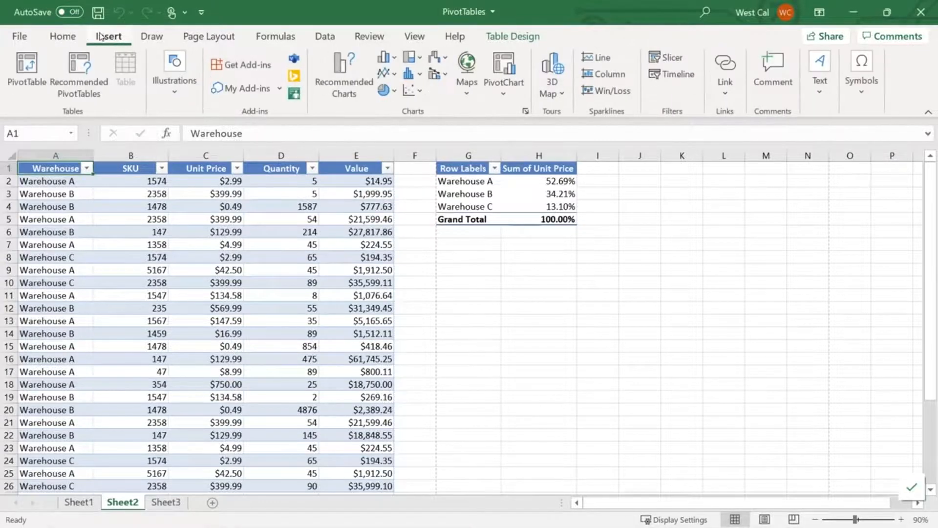
left_click(23, 69)
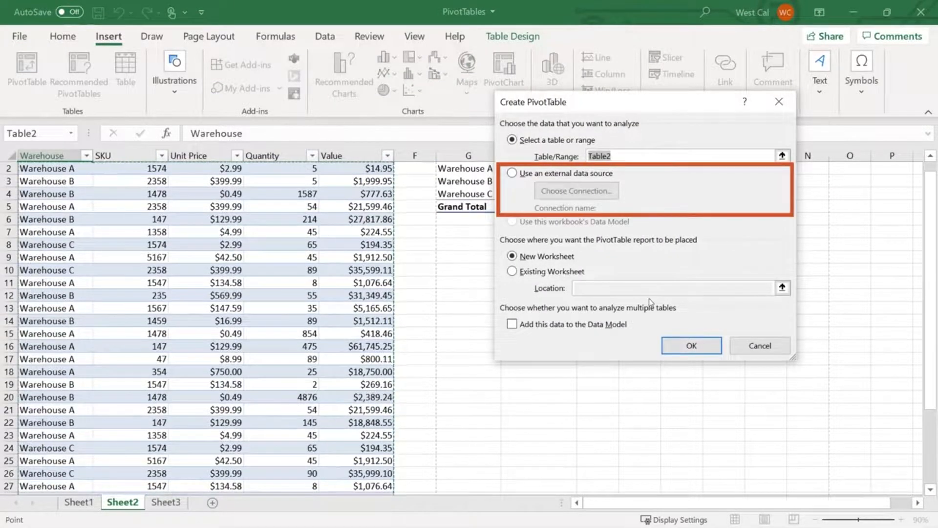
left_click(570, 175)
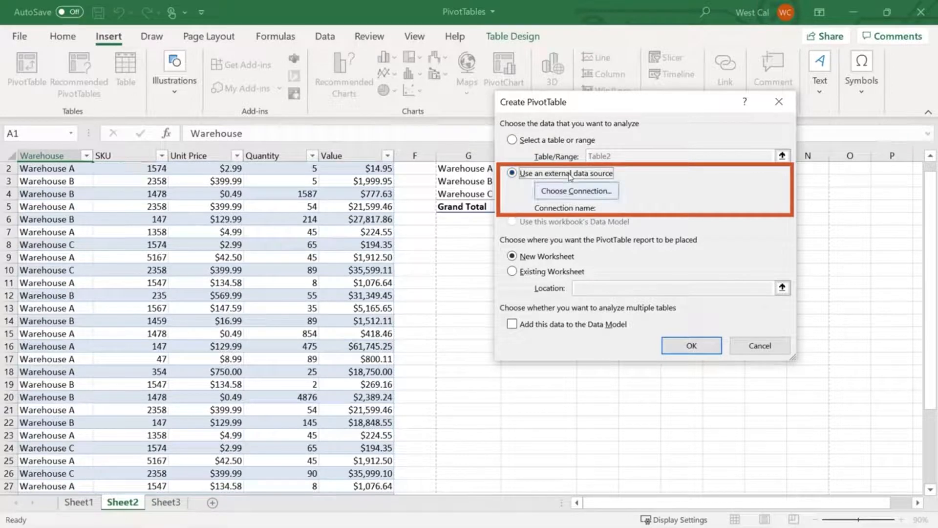
left_click(594, 195)
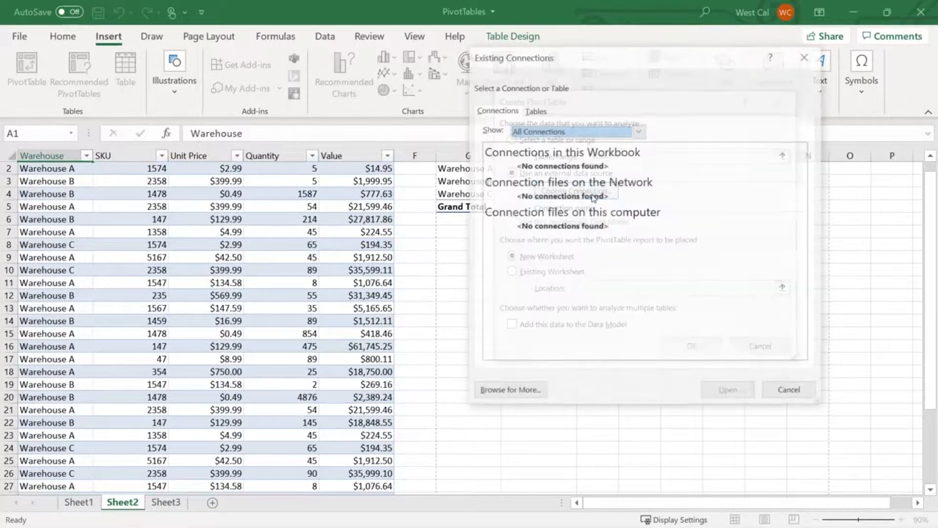
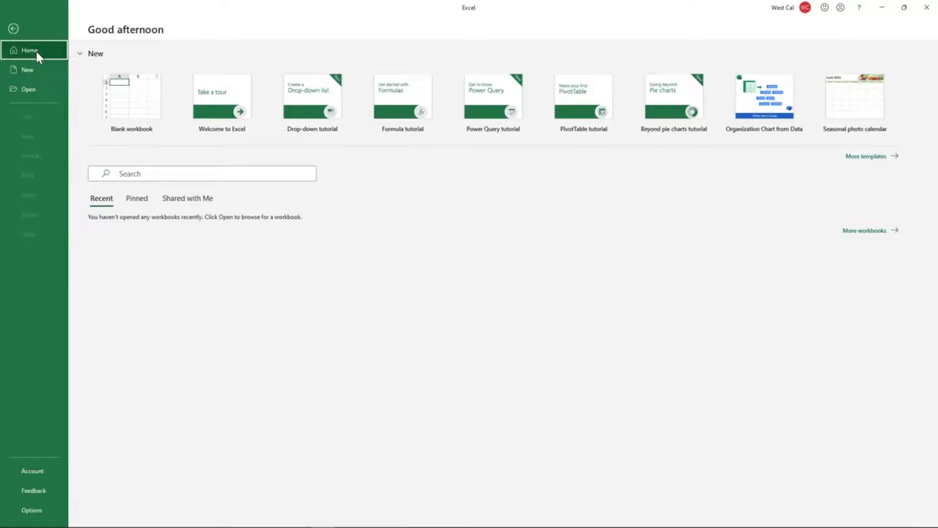
Open the Excel options and review the General and Formulas settings, including the error checking rules
left_click(27, 508)
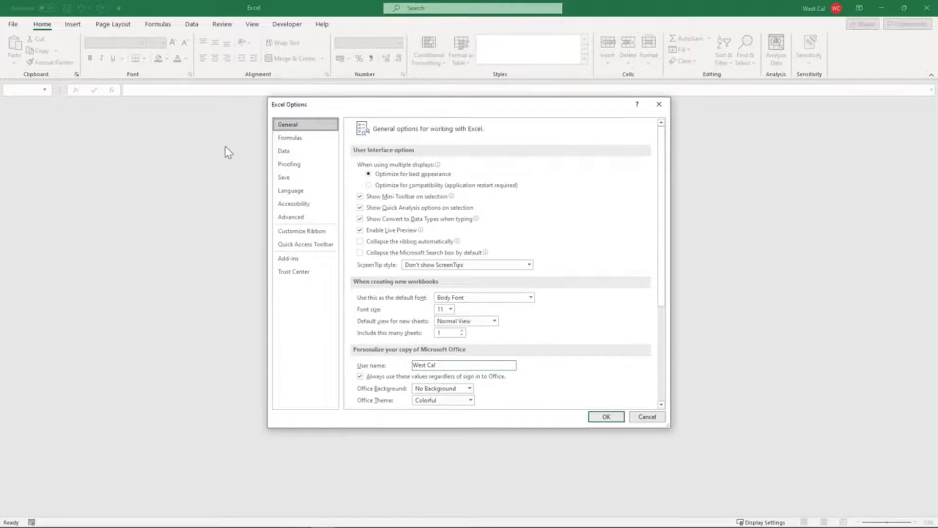
left_click(289, 139)
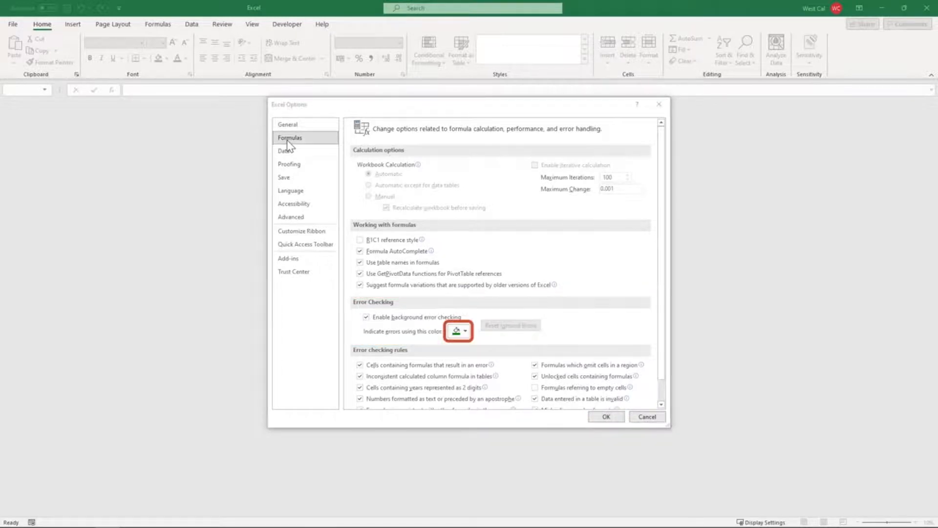
scroll(667, 282, "down", 1)
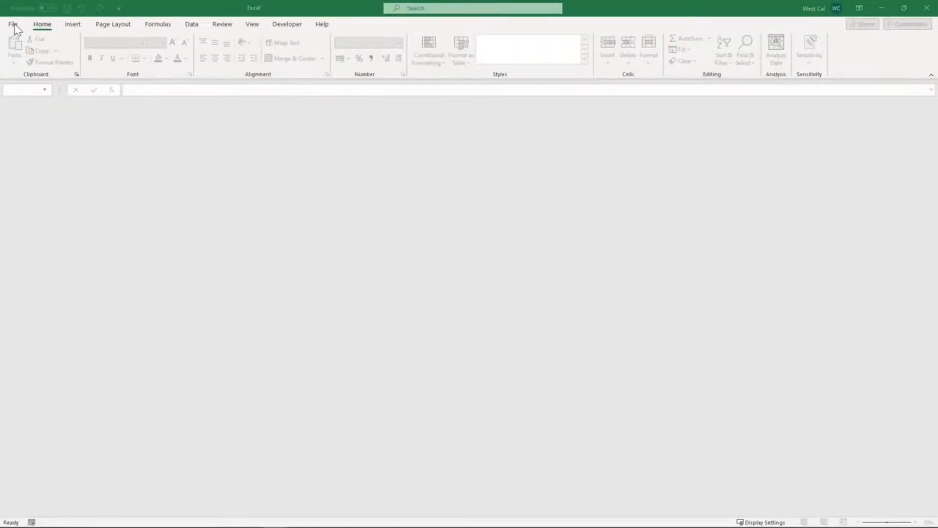
Reopen the Excel options and review the Proofing settings for AutoCorrect and spelling
left_click(14, 24)
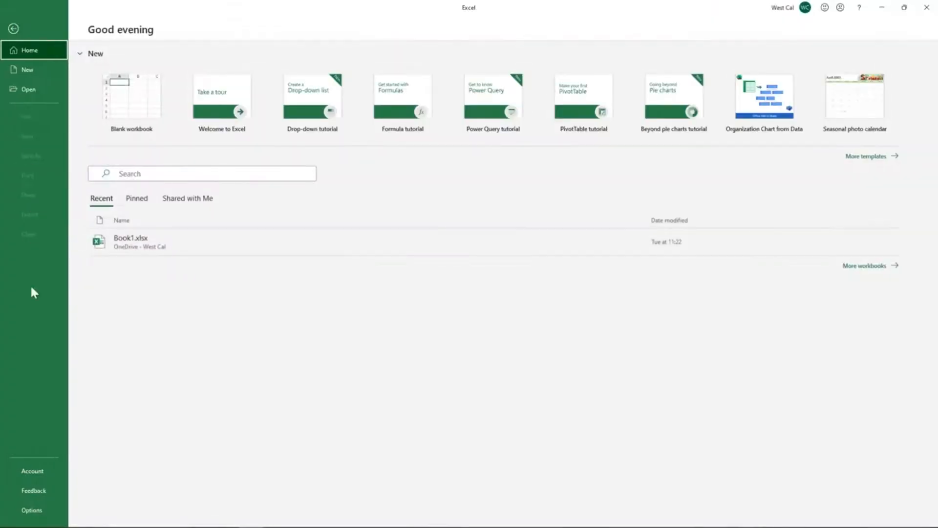
left_click(34, 509)
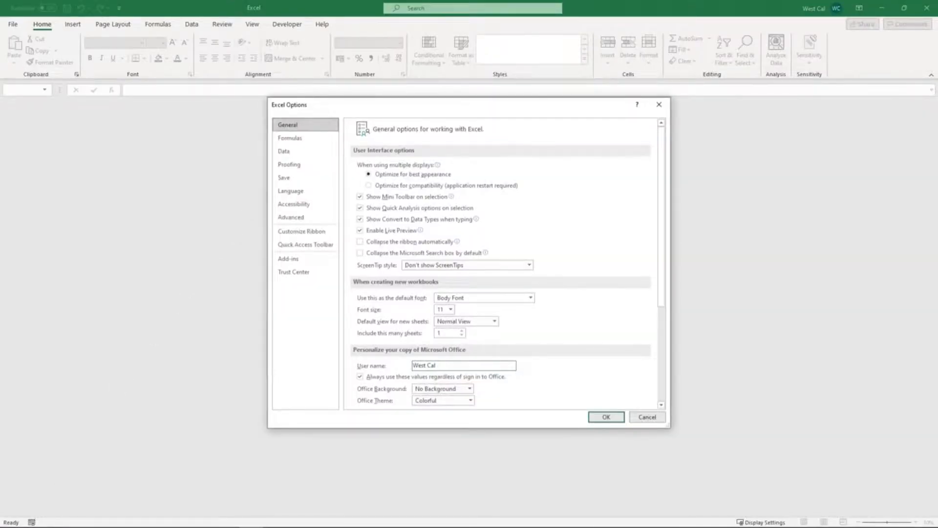
left_click(290, 165)
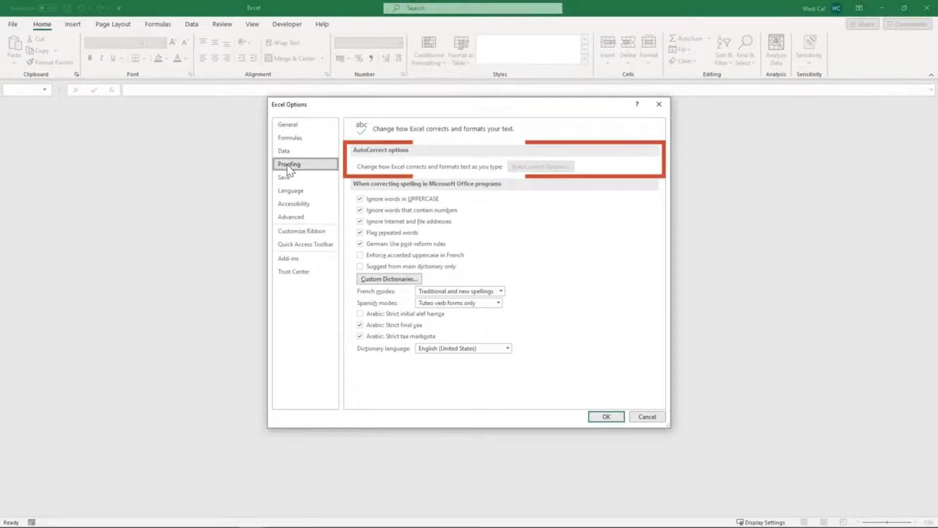
Try a shorter AutoRecover interval in the Save options, toggle AutoRecover saving, and look through the remaining save settings
left_click(287, 179)
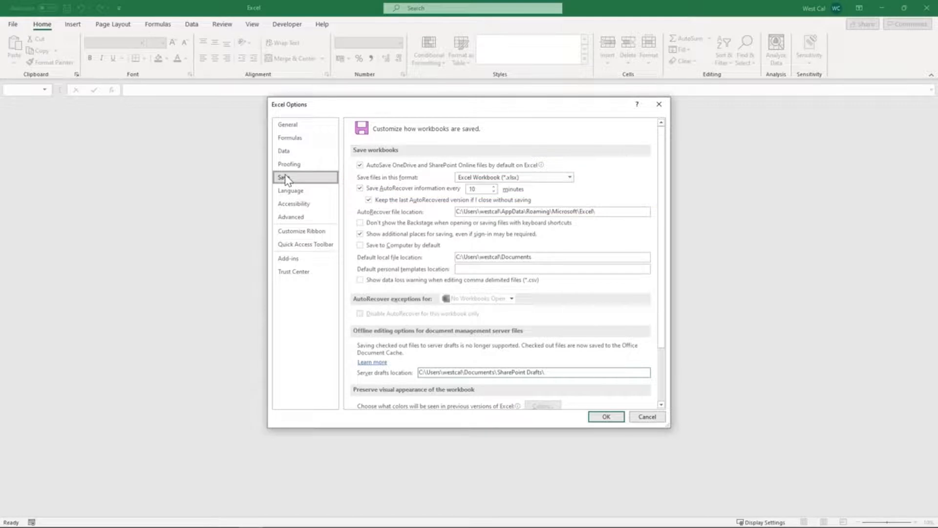
left_click(494, 191)
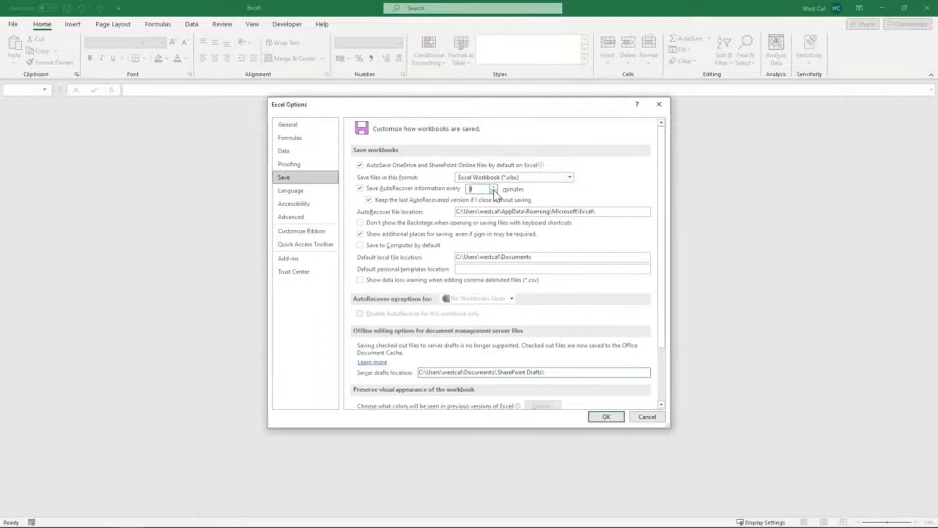
left_click(482, 188)
left_click(359, 188)
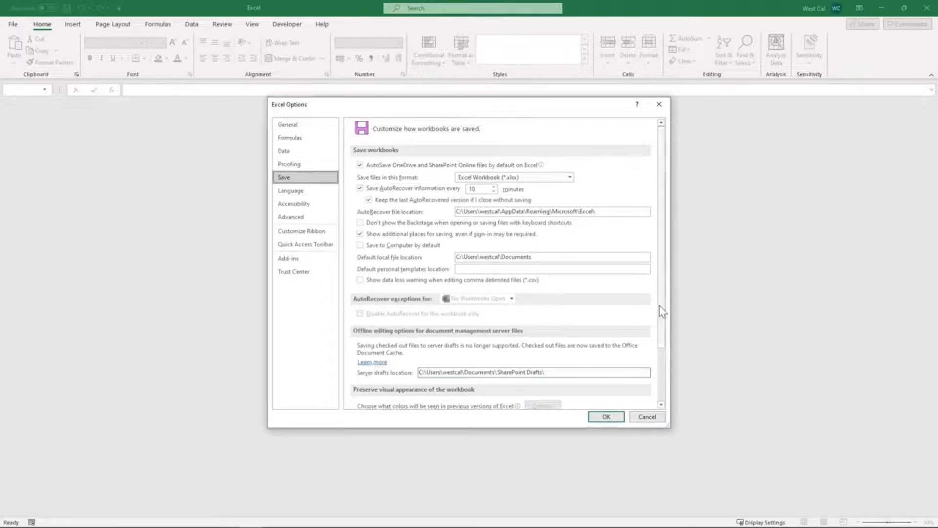
left_click_drag(660, 306, 659, 383)
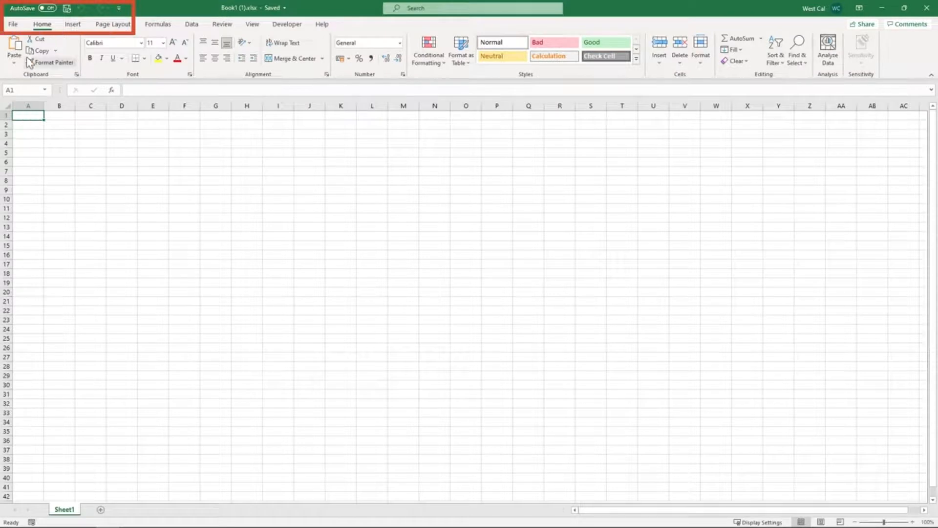
Switch on AutoSave for the open Book1 (1).xlsx workbook
left_click(50, 9)
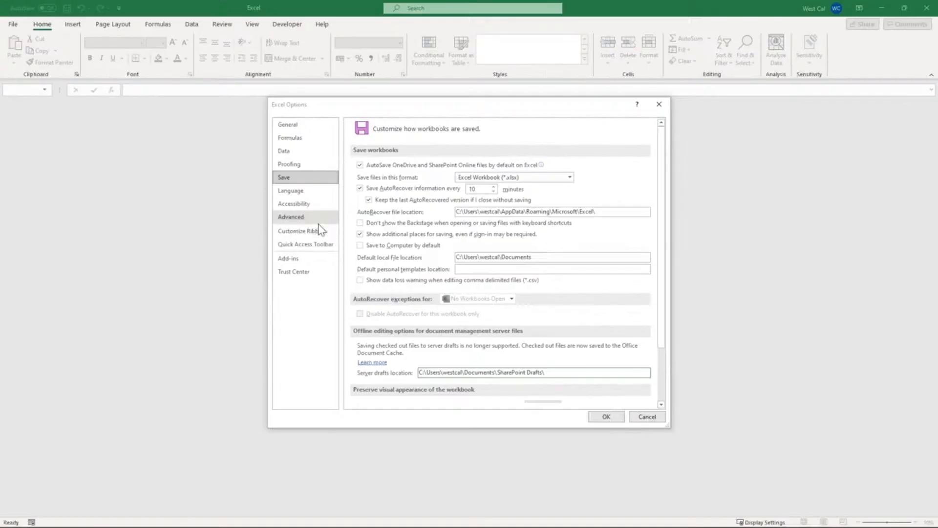
Go to the ribbon customization options and list All Commands as the available commands
left_click(313, 232)
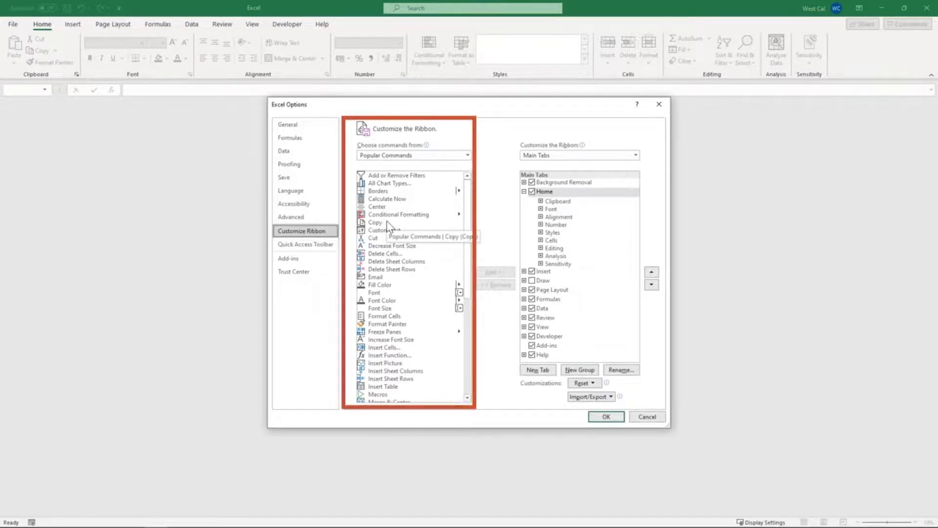
left_click(446, 155)
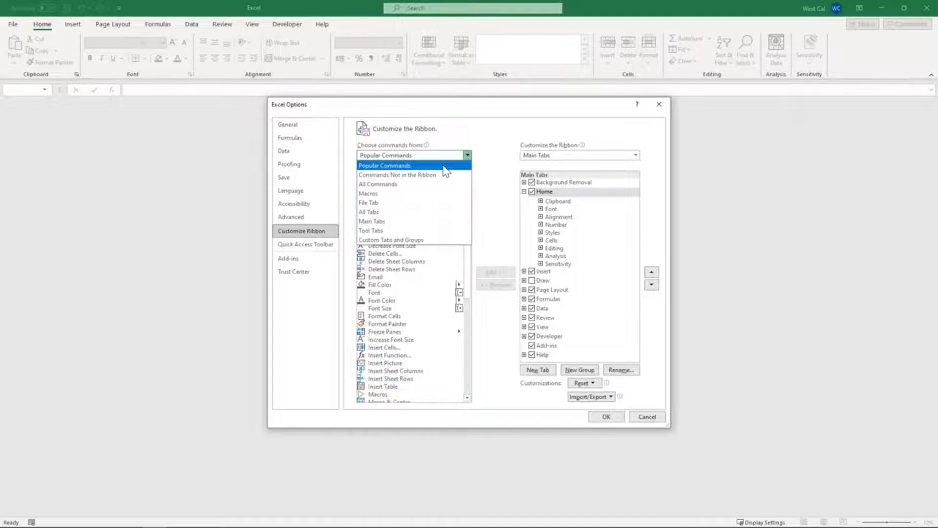
left_click(429, 184)
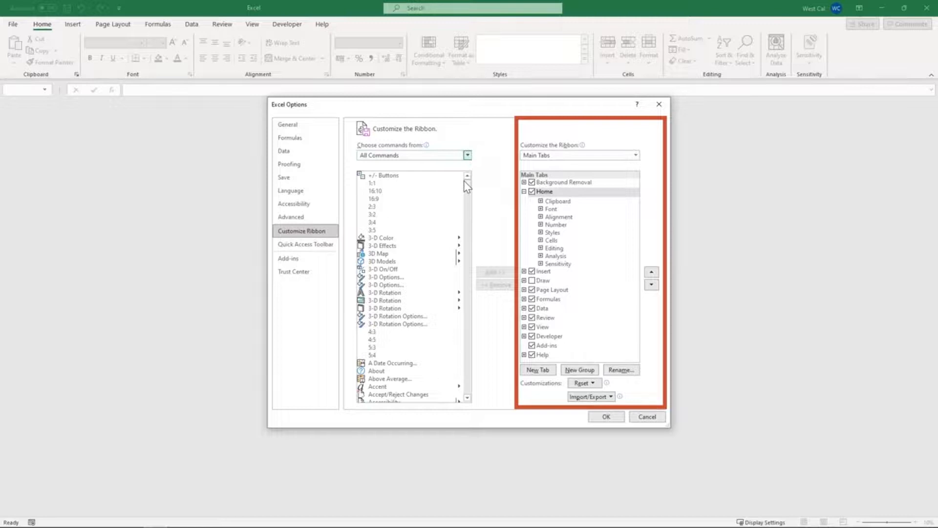
Create a custom group on the Home tab and add Delete Cells, Delete Sheet Columns and Delete Sheet Rows from Popular Commands
left_click(571, 374)
left_click(469, 156)
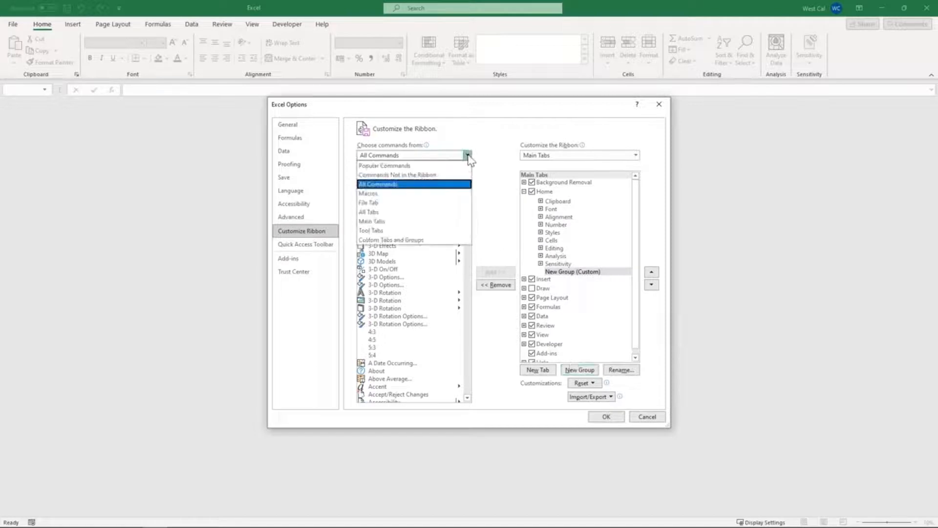
left_click(451, 165)
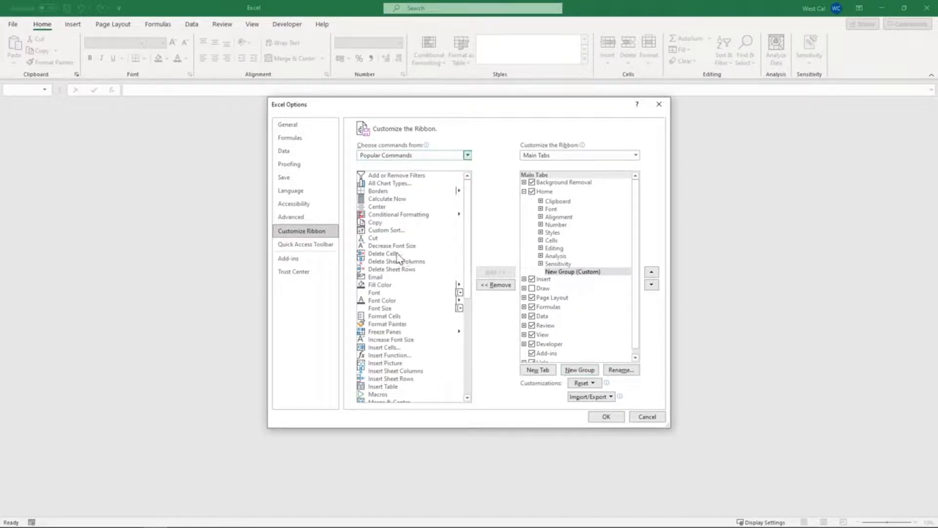
left_click(397, 253)
left_click(493, 271)
left_click(491, 273)
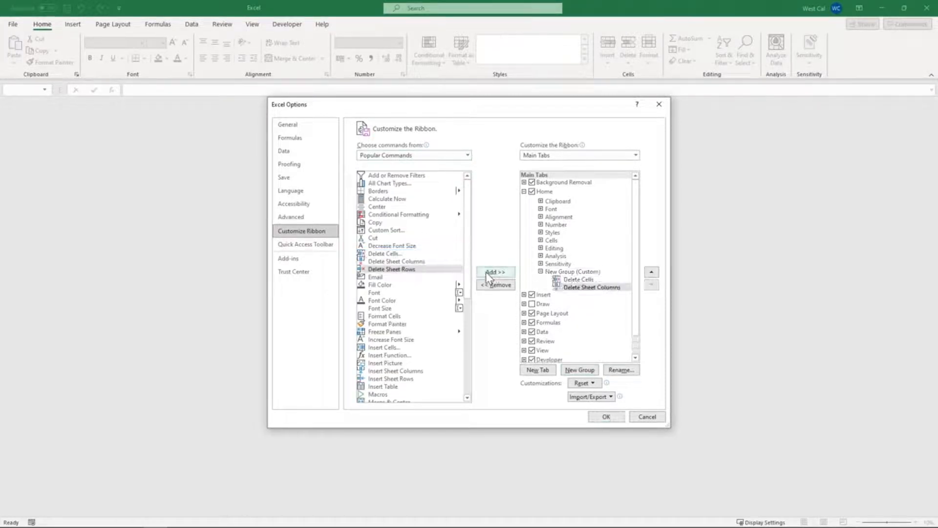
left_click(488, 274)
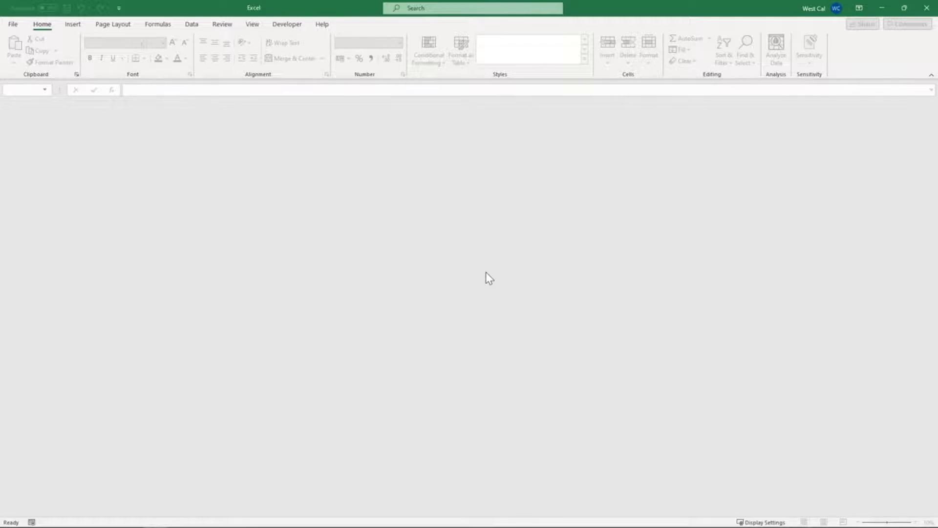
Reopen ribbon customization from the ribbon itself, switch to the Quick Access Toolbar options and check the Import/Export choices
right_click(574, 73)
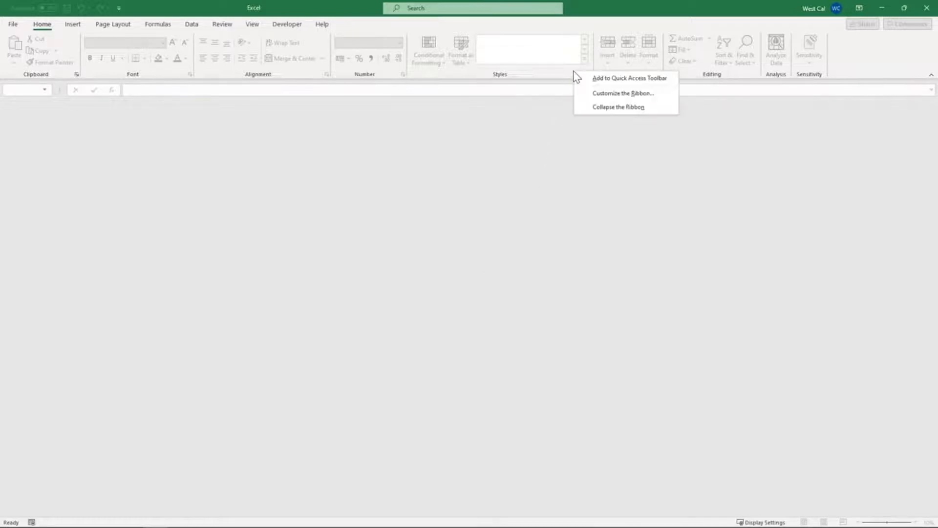
left_click(593, 99)
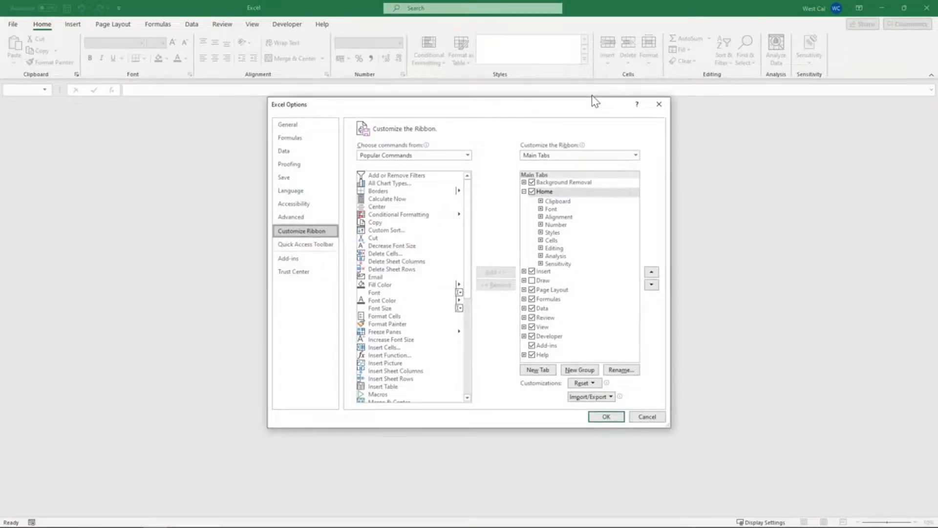
left_click(323, 245)
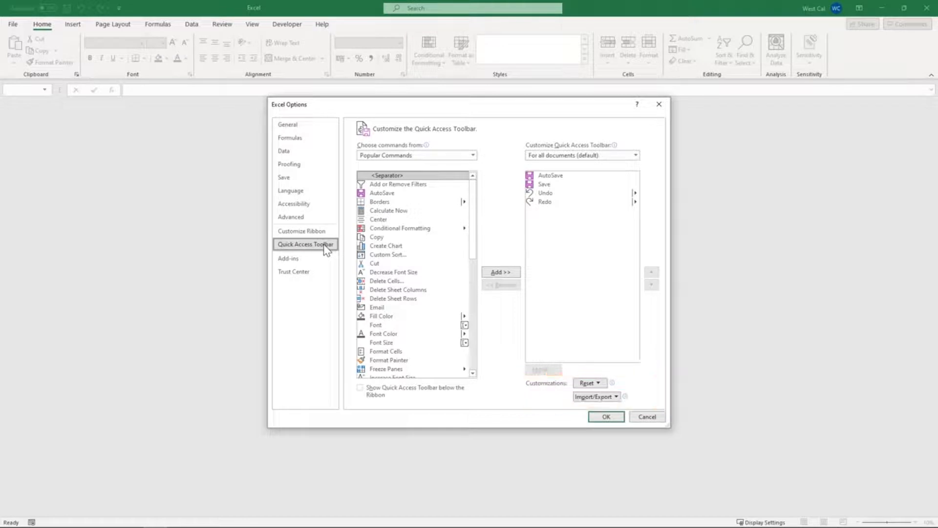
left_click(617, 396)
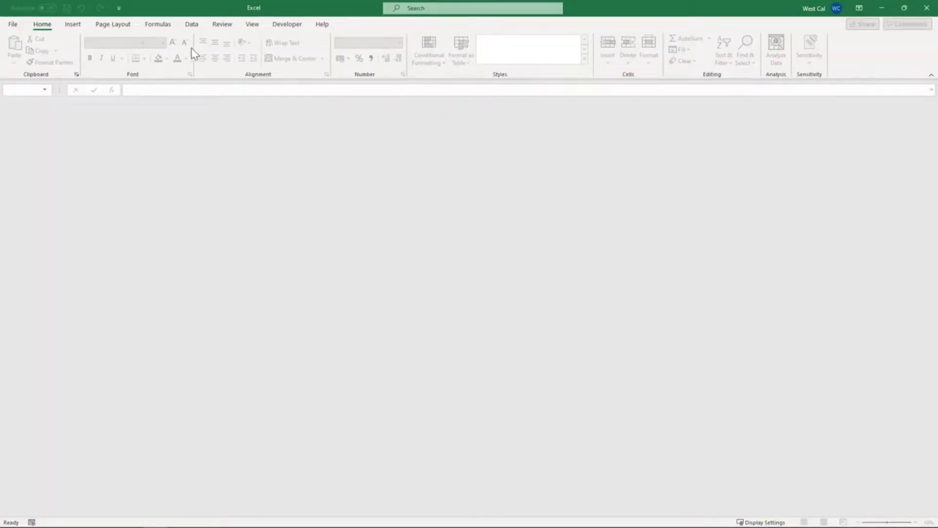
Set the Quick Access Toolbar to show below the ribbon through its More Commands options and apply the change
left_click(118, 8)
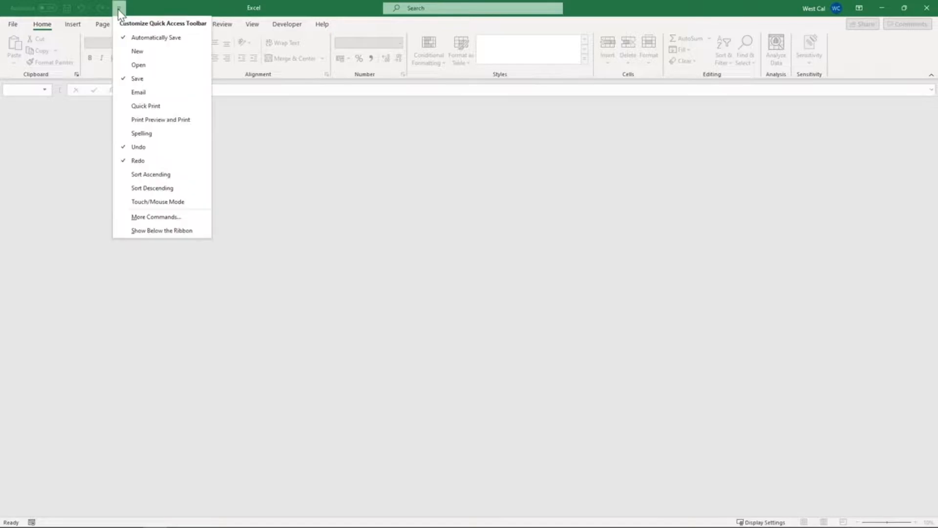
left_click(153, 218)
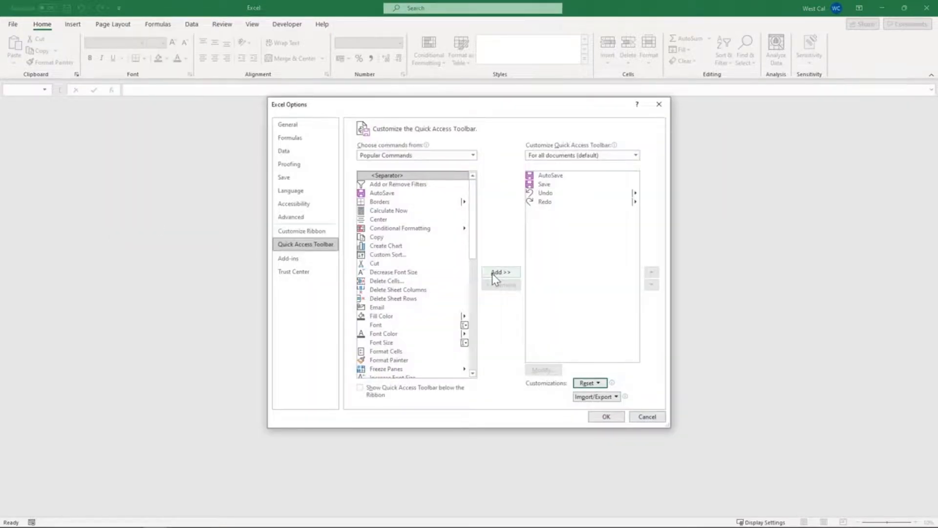
left_click(361, 389)
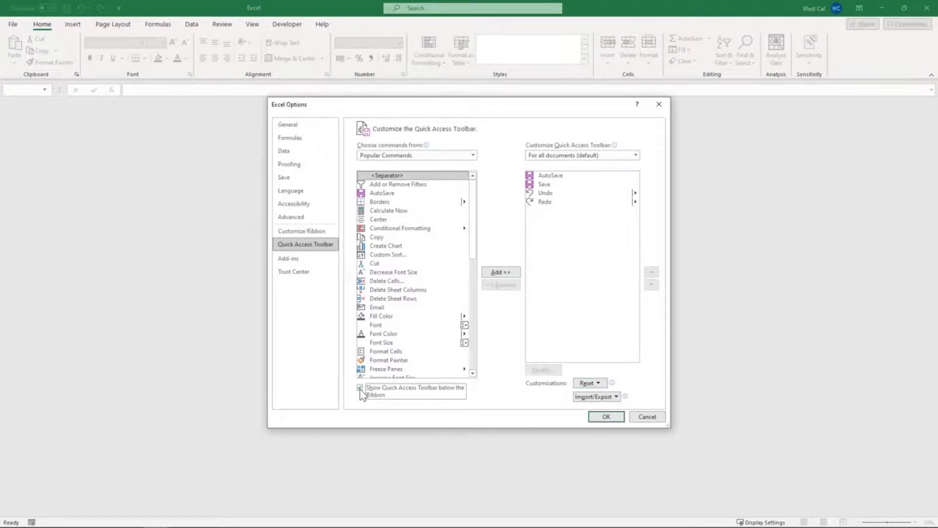
left_click(604, 417)
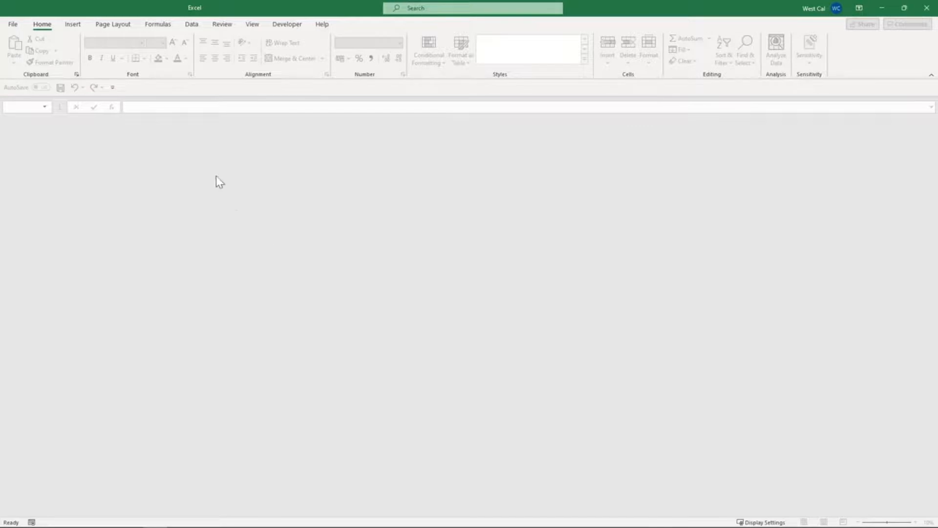
Open the customization choices of the relocated Quick Access Toolbar
left_click(113, 88)
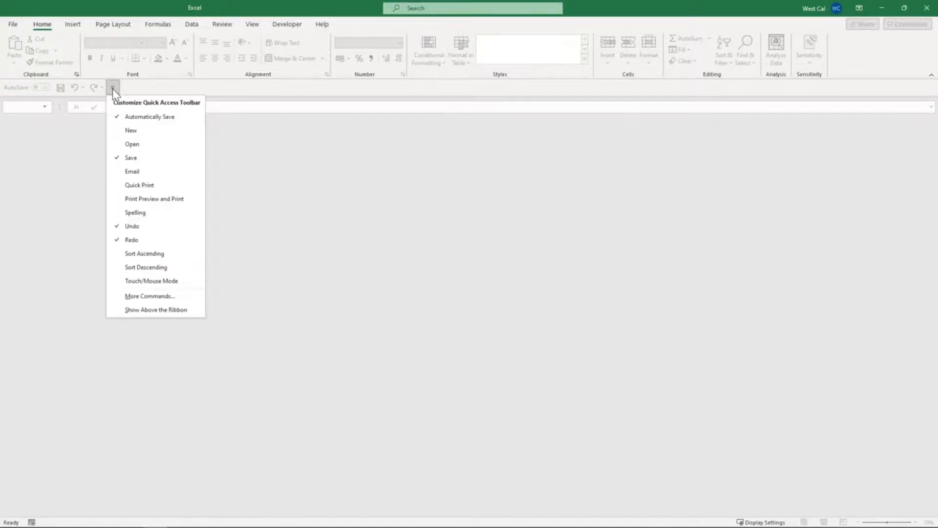
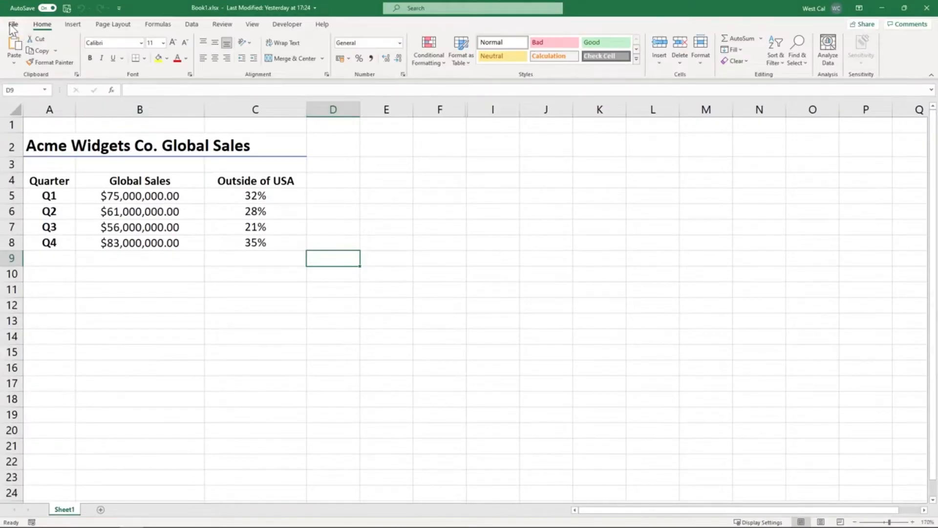
Export the workbook to the Documents folder as Book1.pdf in PDF format, optimized for Standard publishing
left_click(10, 25)
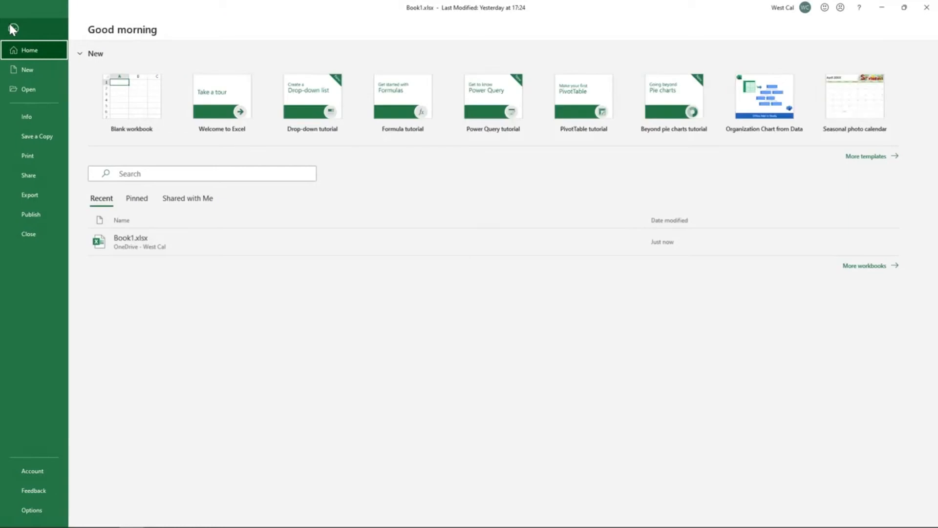
left_click(34, 194)
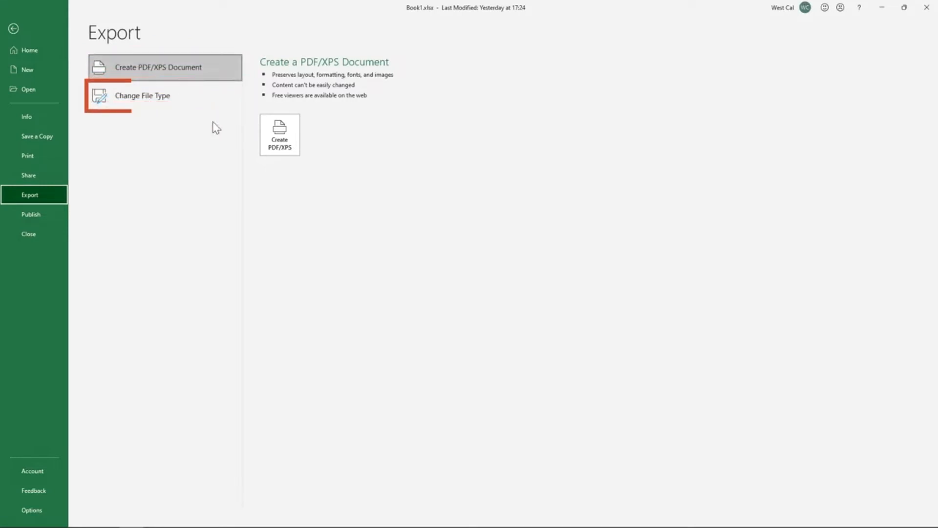
left_click(275, 151)
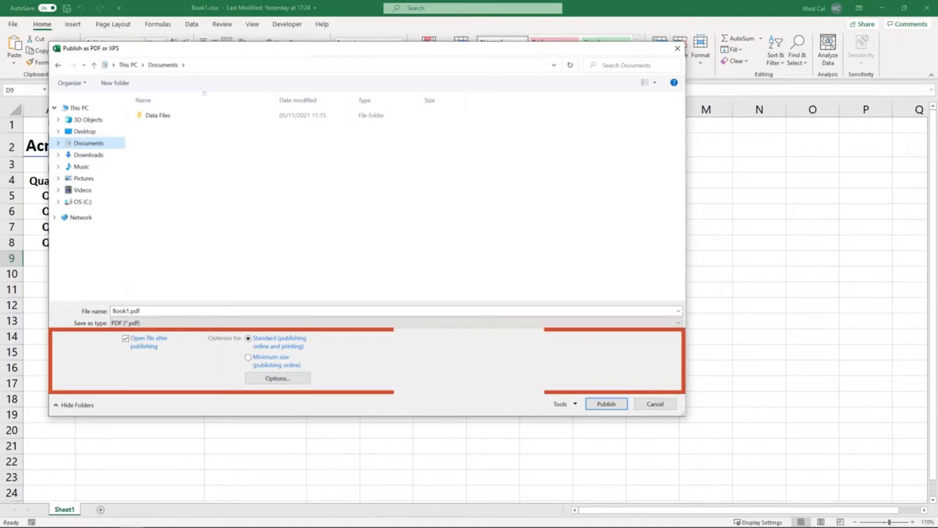
left_click(336, 325)
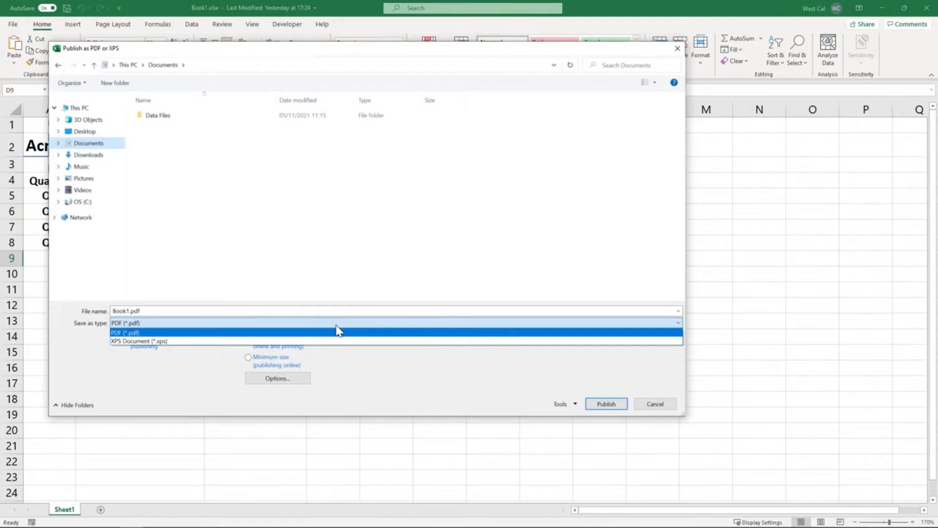
left_click(337, 326)
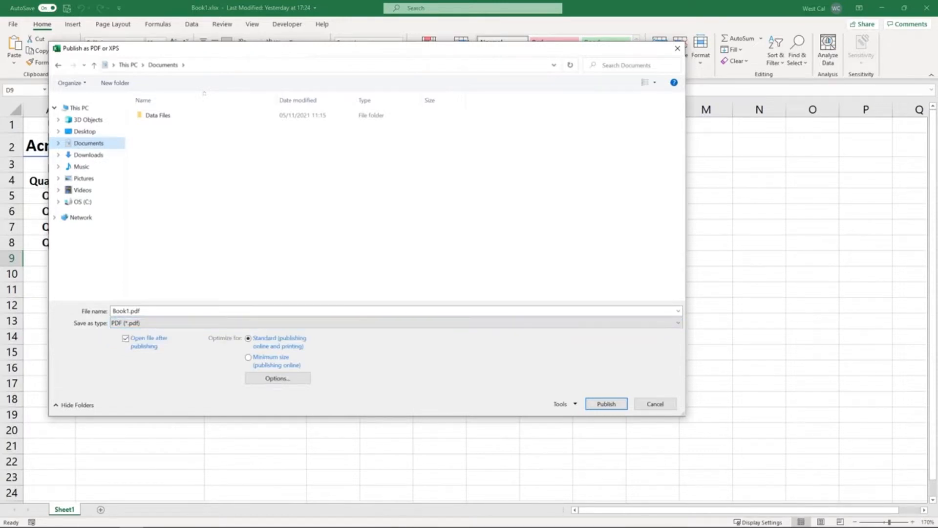
left_click(599, 408)
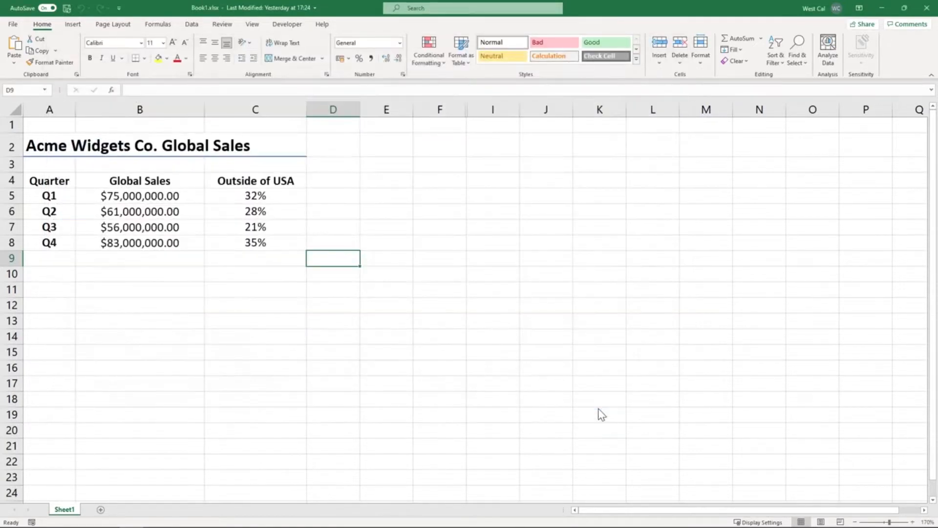
Export the workbook by changing its file type, saving it in Documents as Book1.csv in CSV (Comma delimited) format
left_click(13, 24)
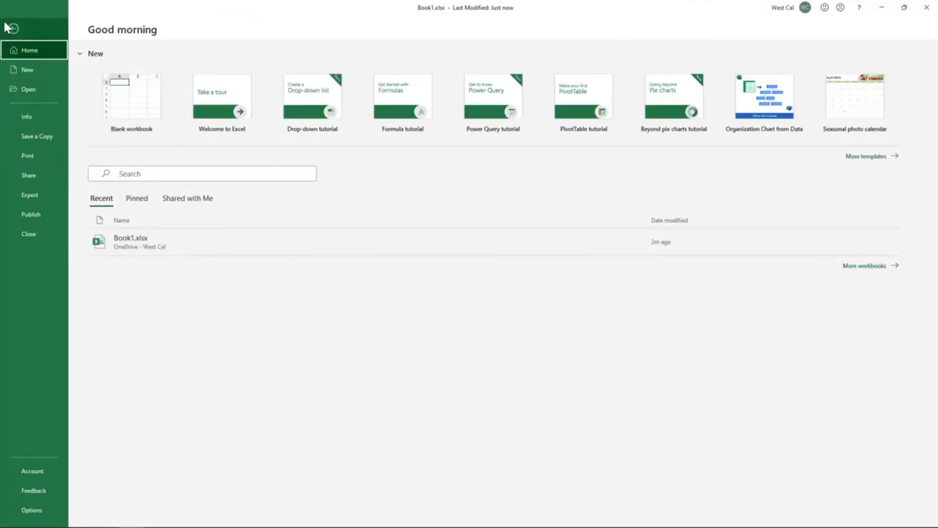
left_click(22, 195)
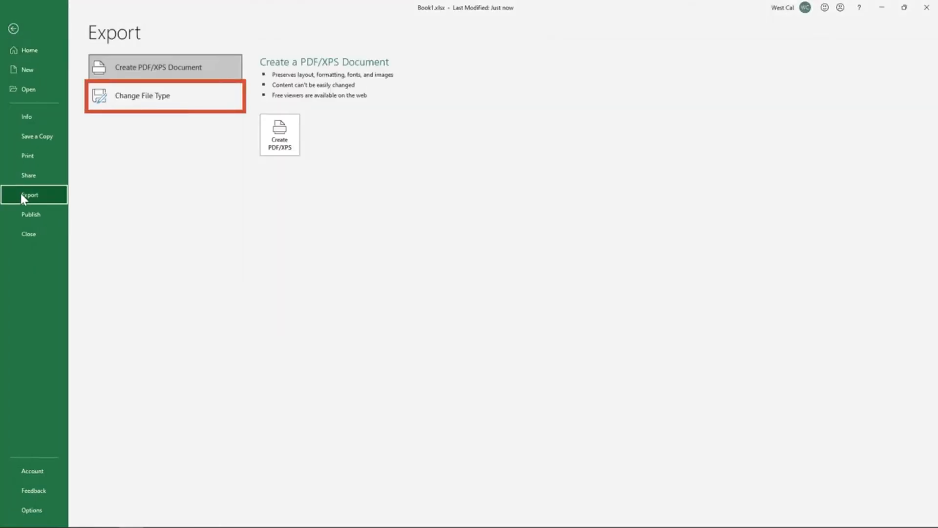
left_click(141, 97)
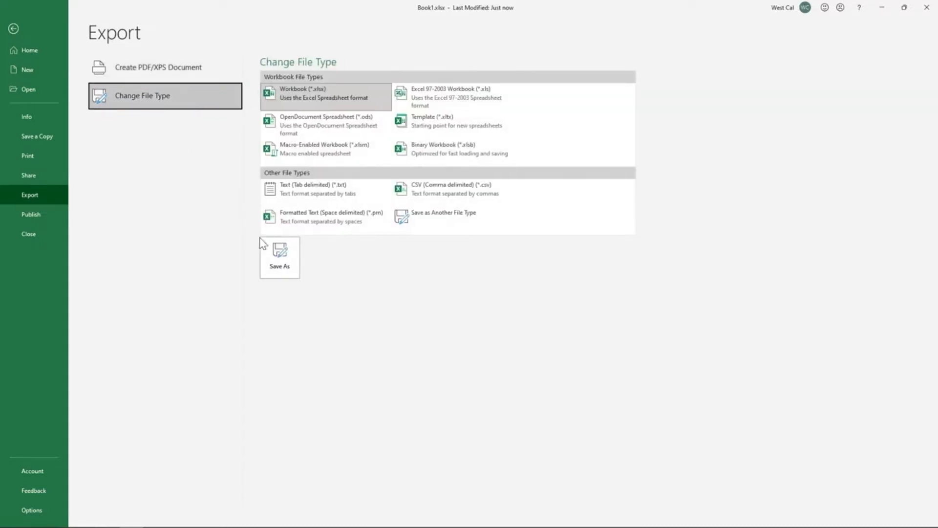
left_click(279, 268)
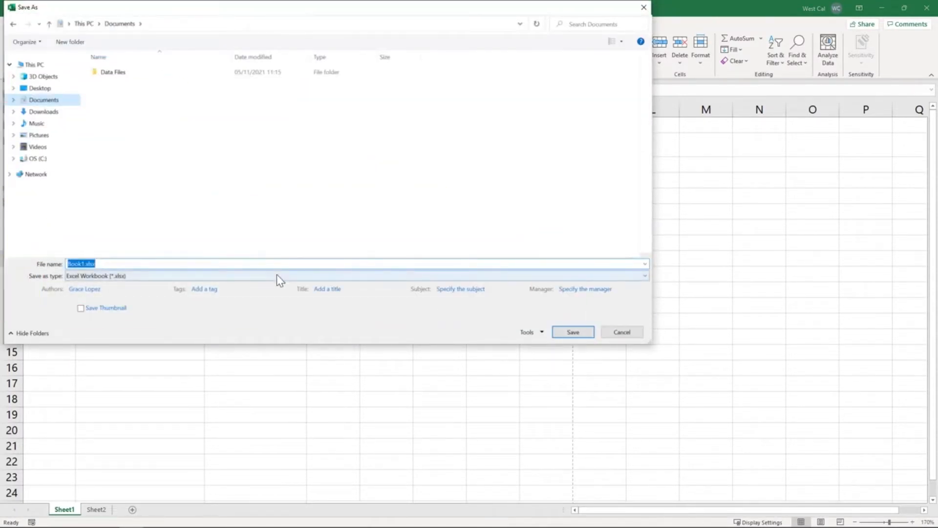
left_click(276, 275)
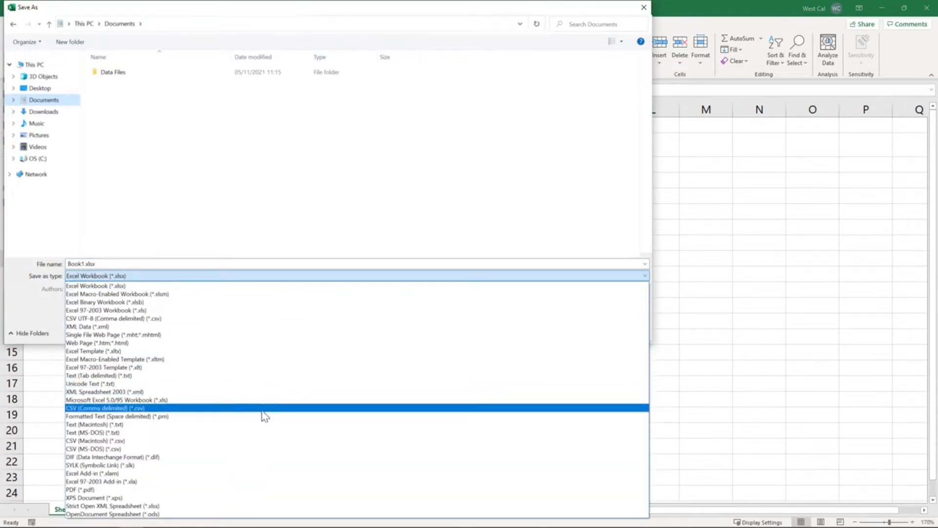
left_click(264, 408)
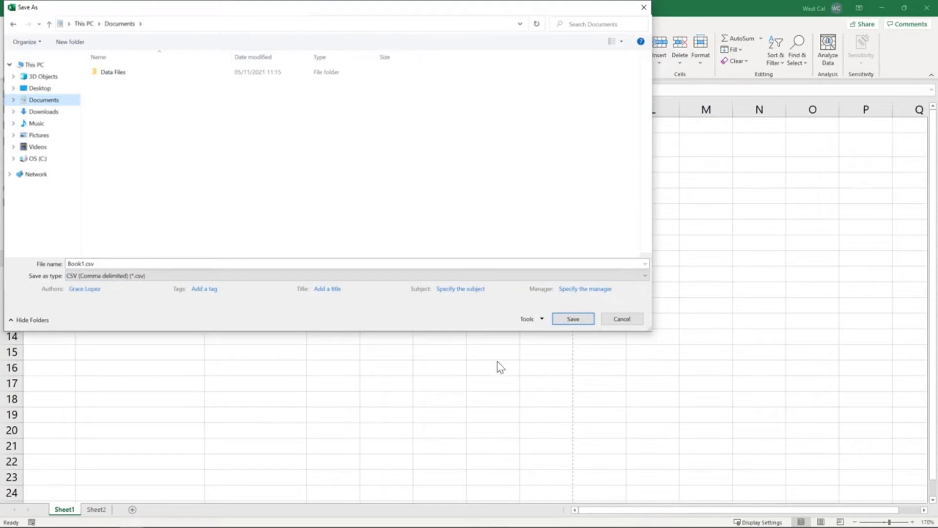
left_click(570, 321)
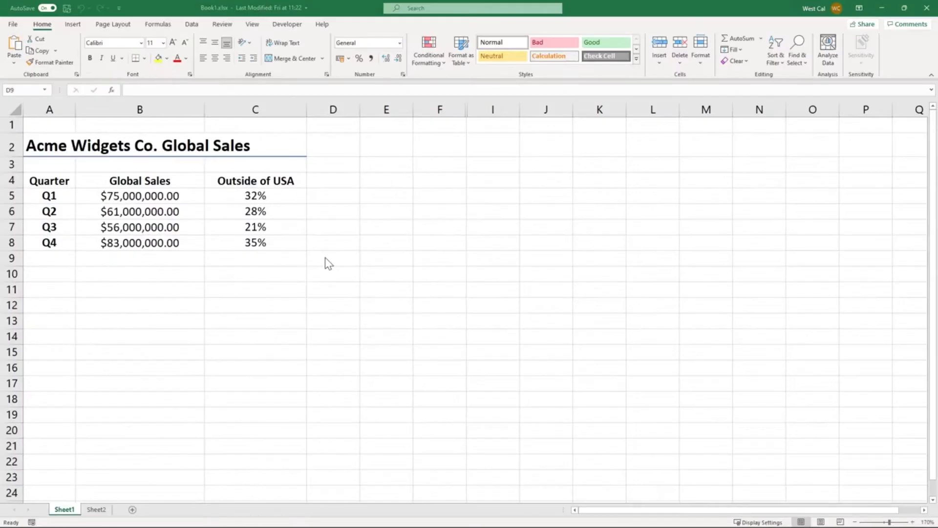
Examine the available Get Data import sources, including the file and database options
left_click(196, 25)
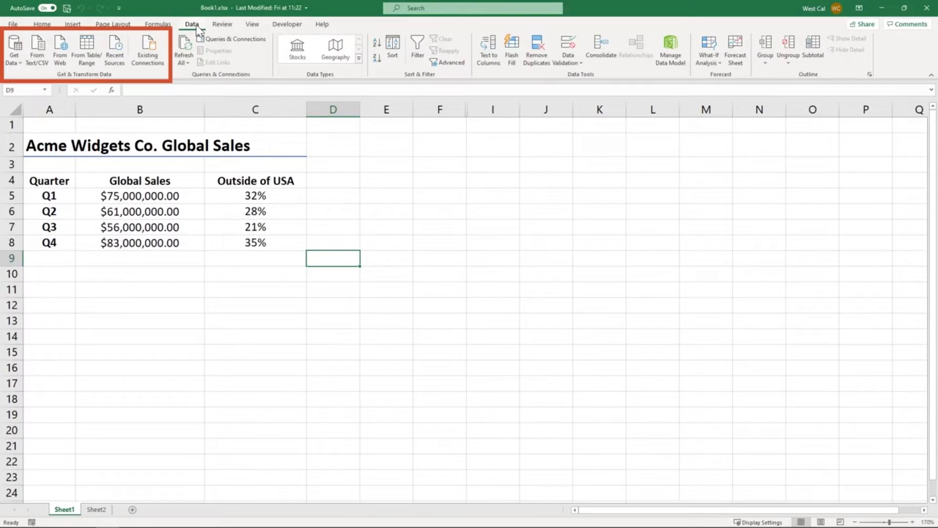
left_click(10, 62)
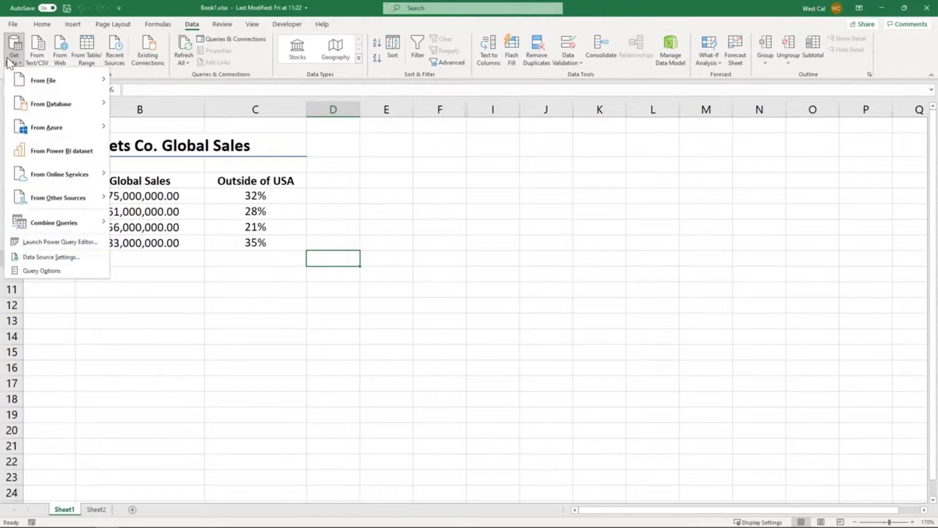
mouse_move(25, 79)
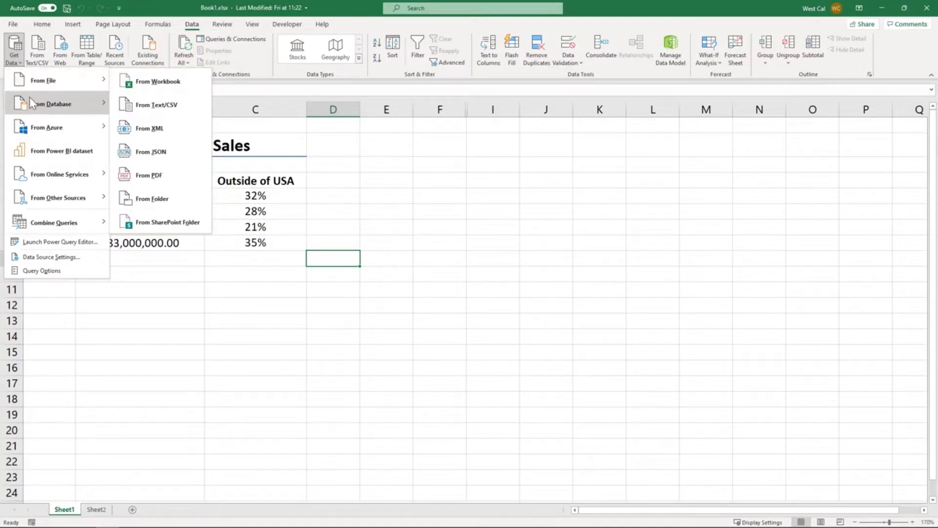
mouse_move(31, 100)
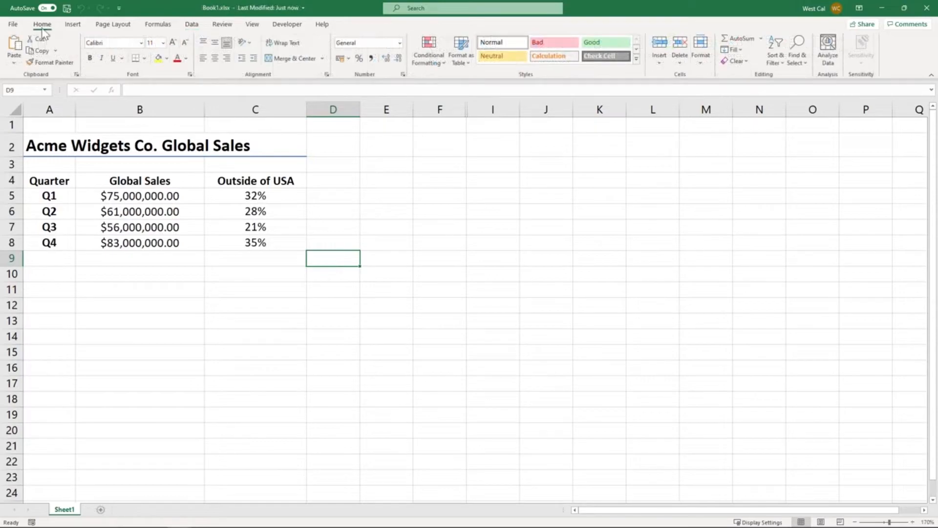
Open Book1.csv from the list of recent workbooks
left_click(15, 24)
left_click(25, 89)
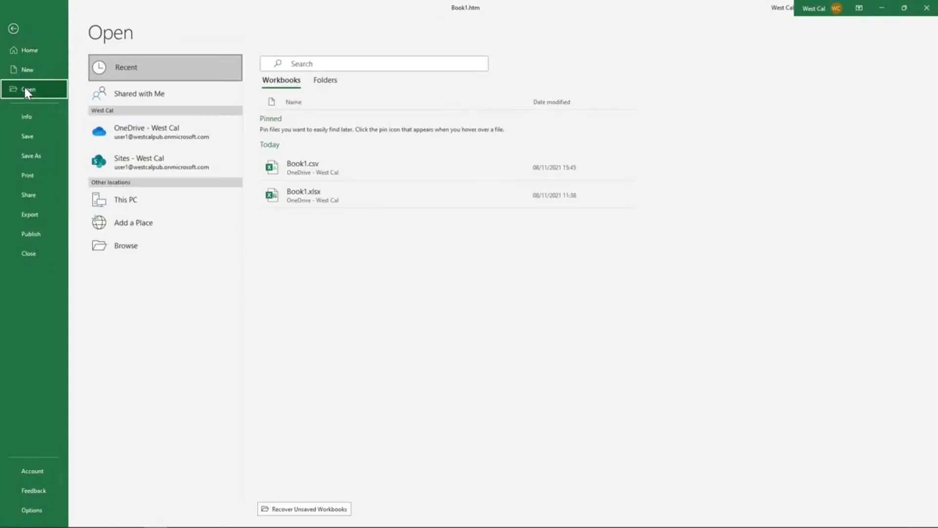
left_click(318, 169)
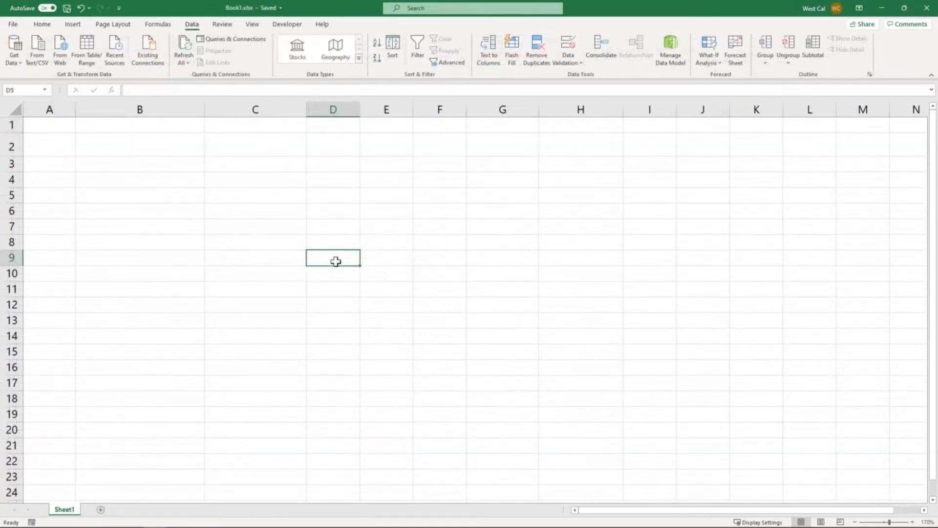
Import Book1.txt from the Documents folder as text data and load it as a table at cell A1 of the existing worksheet
left_click(37, 47)
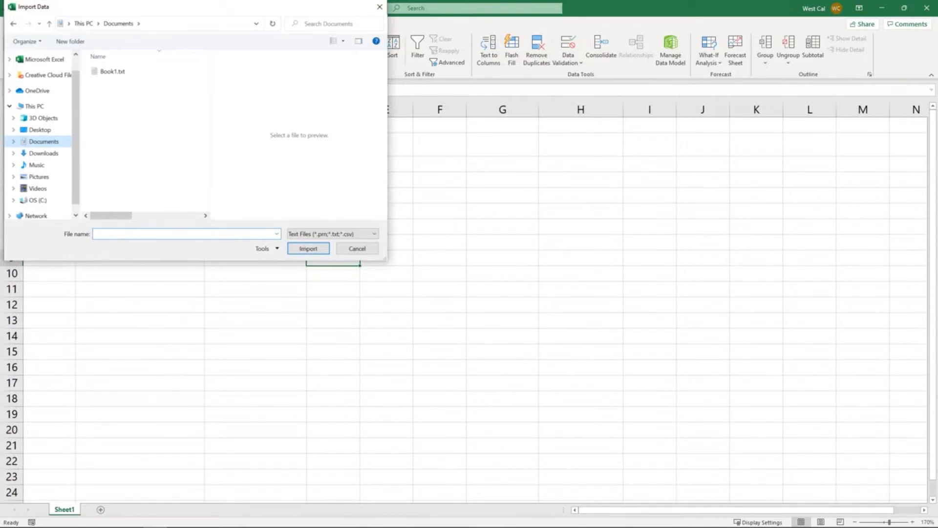
left_click(112, 72)
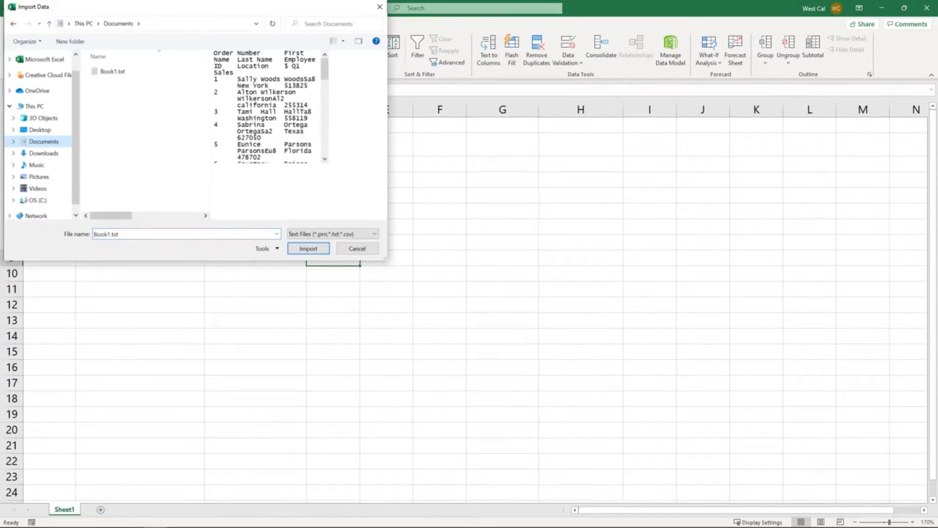
left_click(307, 249)
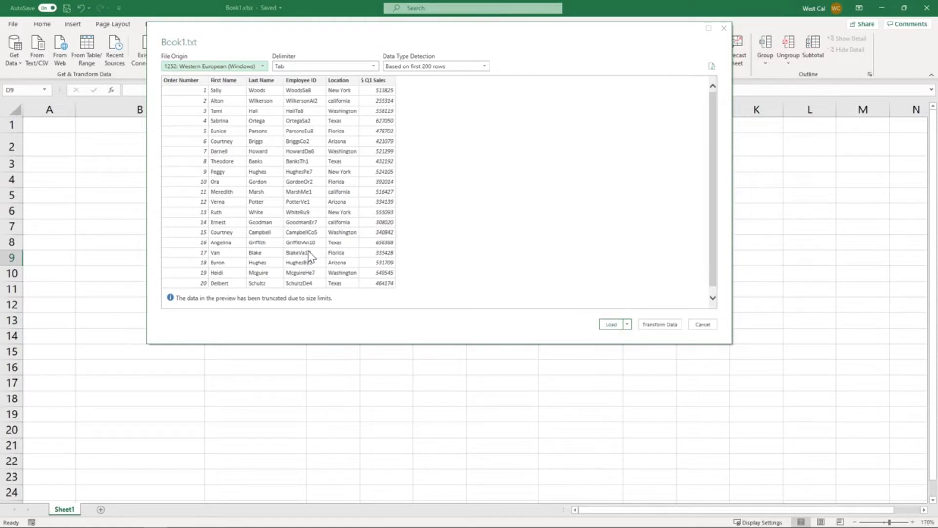
left_click(628, 324)
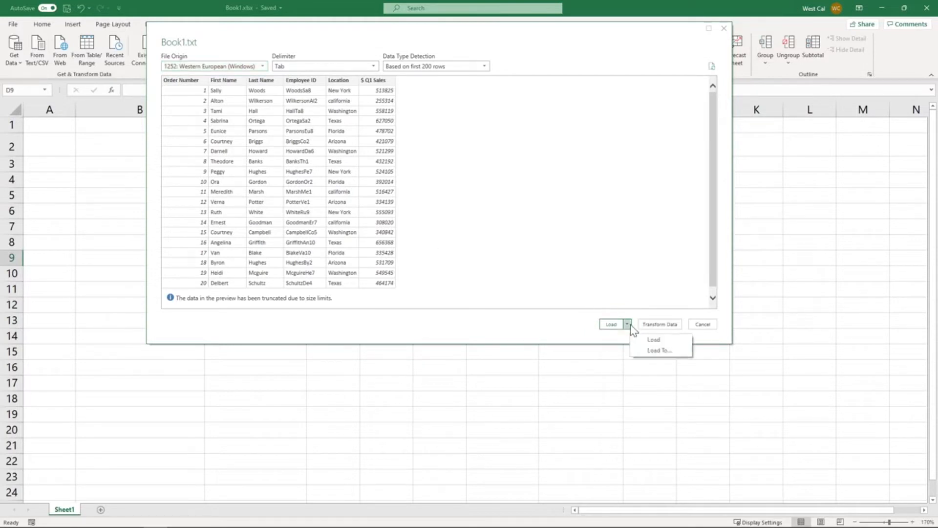
left_click(653, 351)
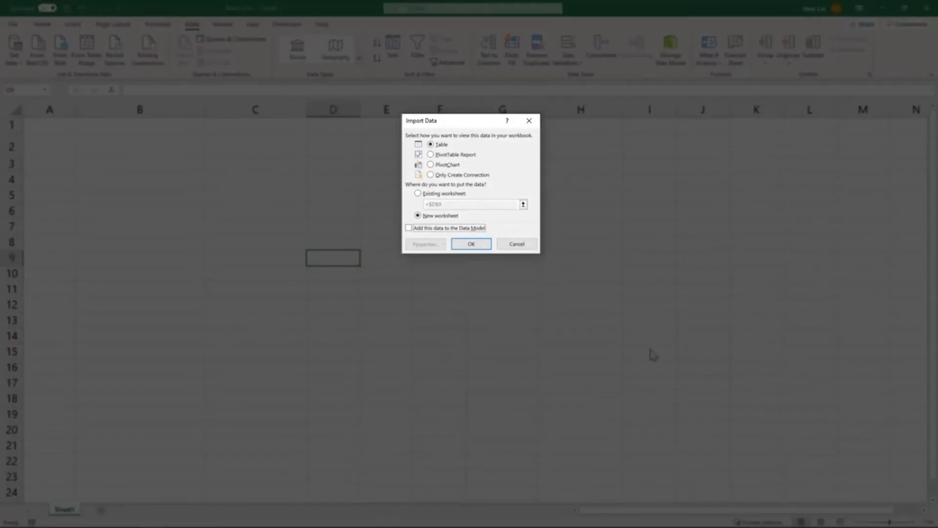
left_click(418, 194)
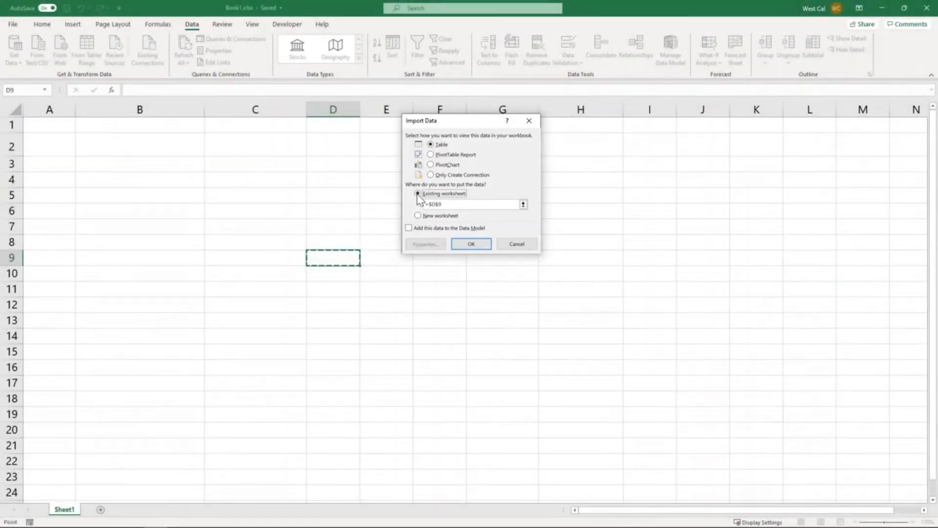
left_click(49, 128)
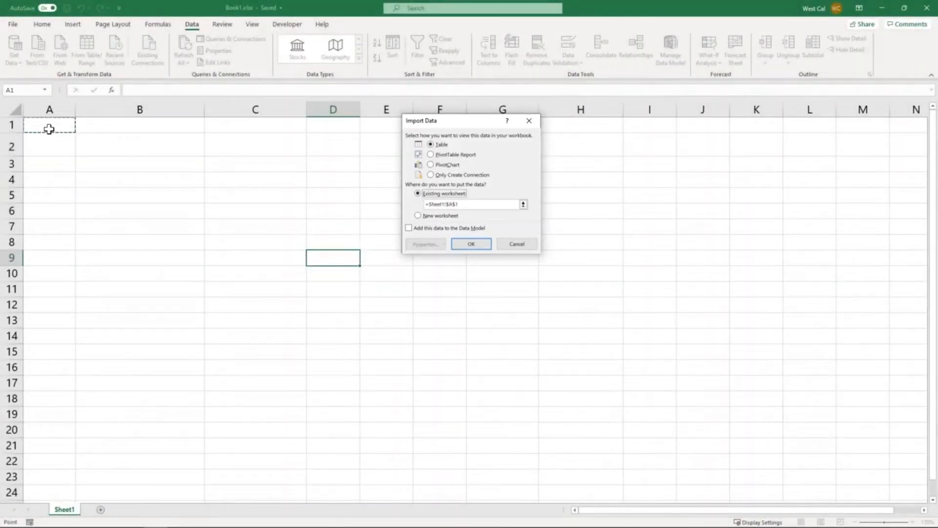
left_click(474, 243)
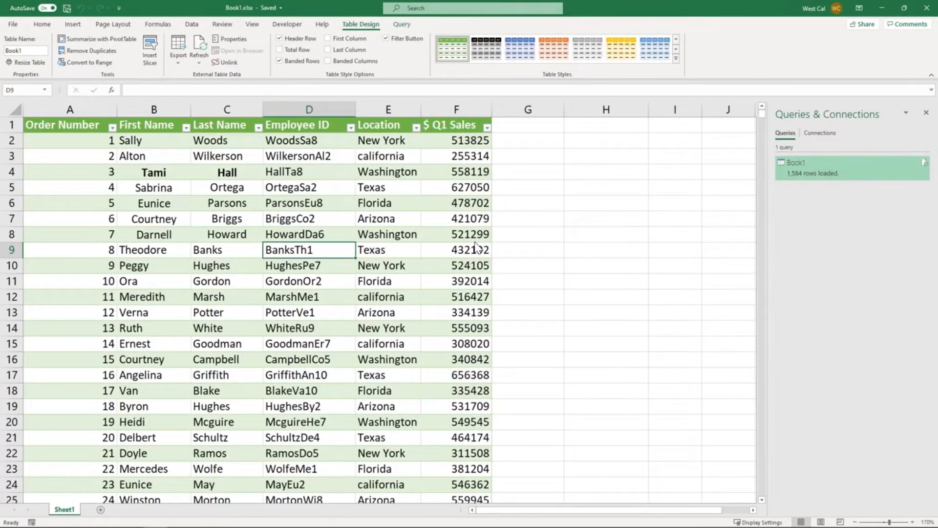
Preview the Book1 query's details, view it in the Power Query Editor and close the editor without edits
left_click(517, 241)
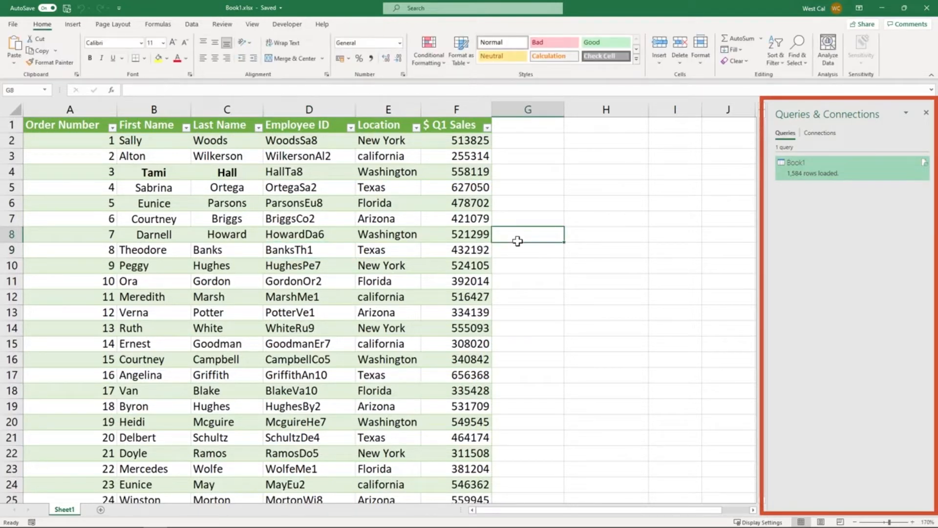
left_click(525, 246)
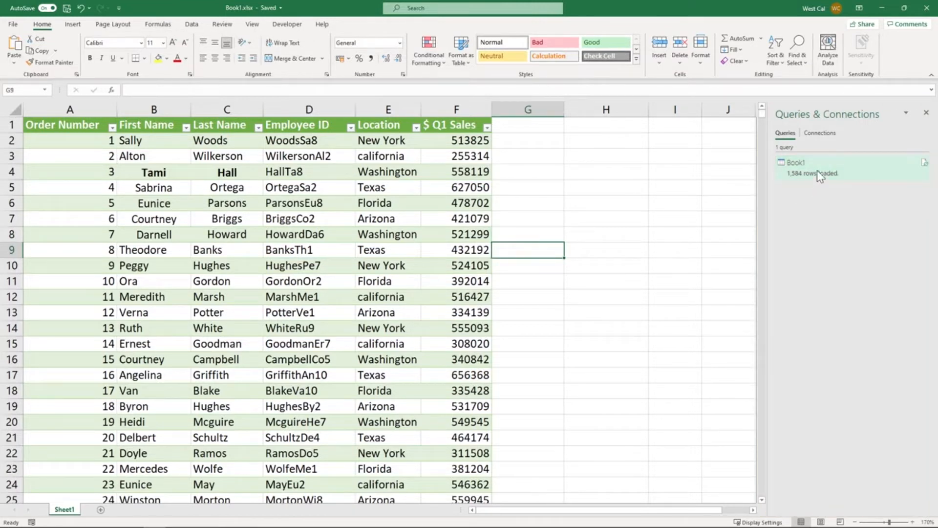
mouse_move(820, 176)
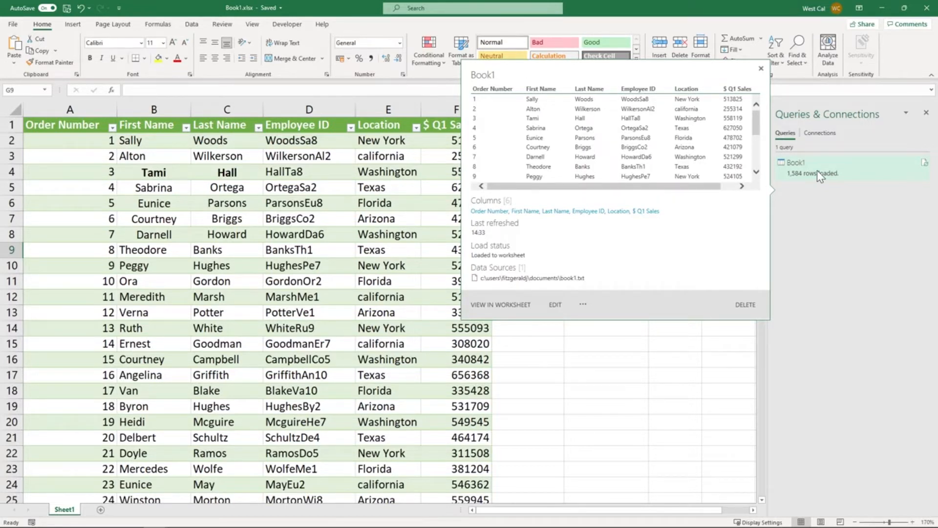
left_click(555, 304)
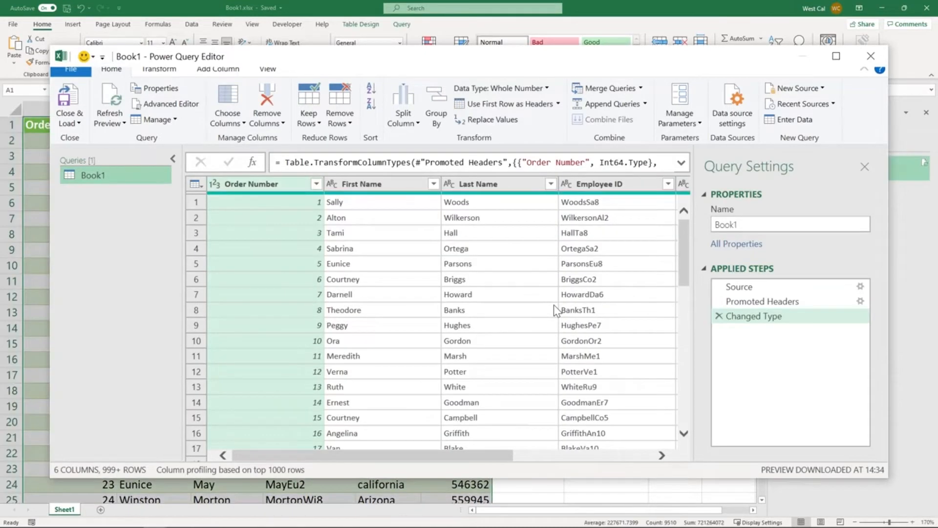
left_click(871, 57)
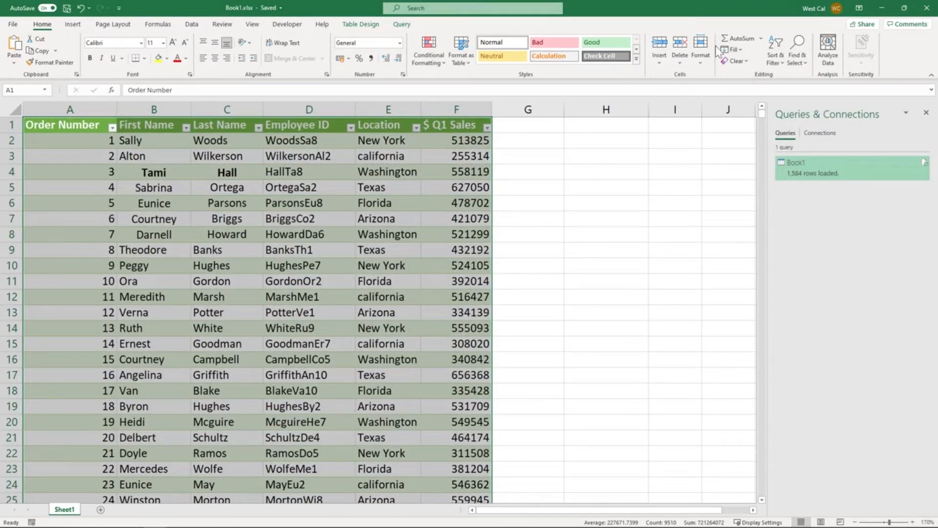
Convert the imported Book1 table to a normal range, removing its query definition from the sheet
left_click(366, 28)
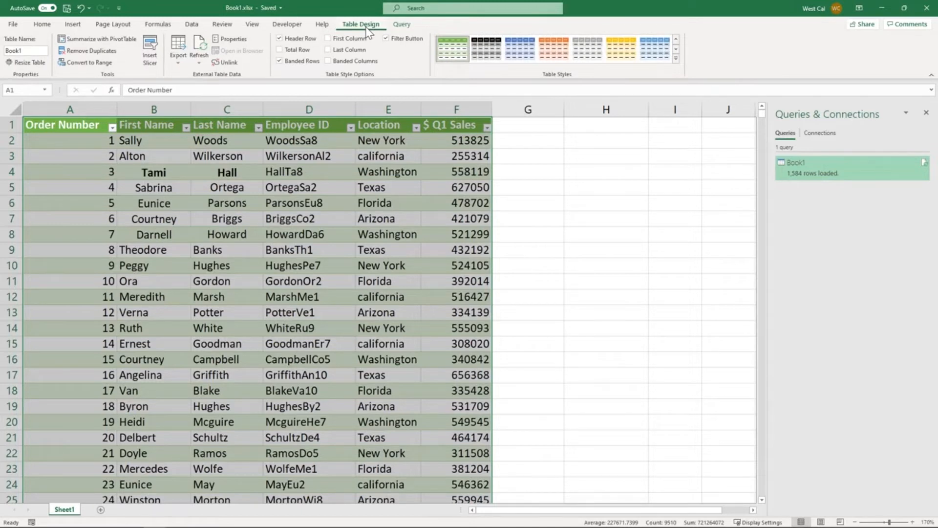
left_click(89, 62)
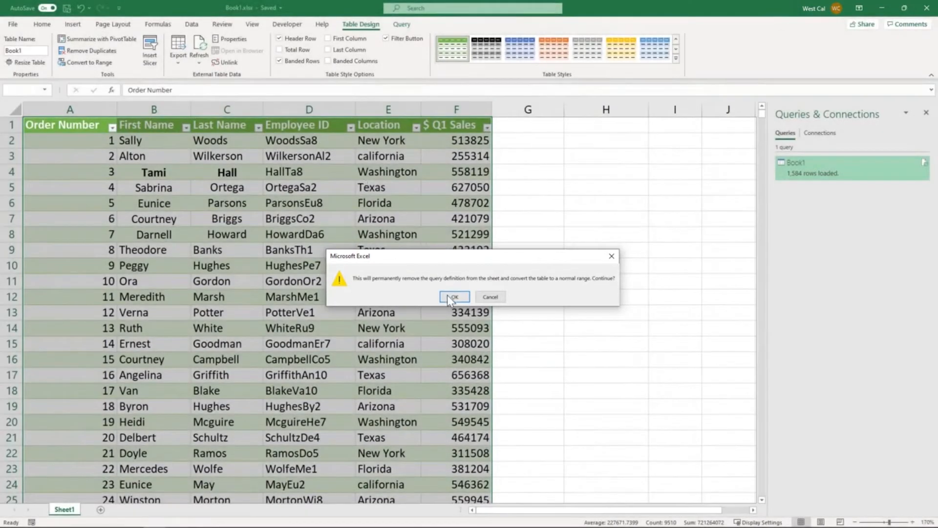
left_click(453, 298)
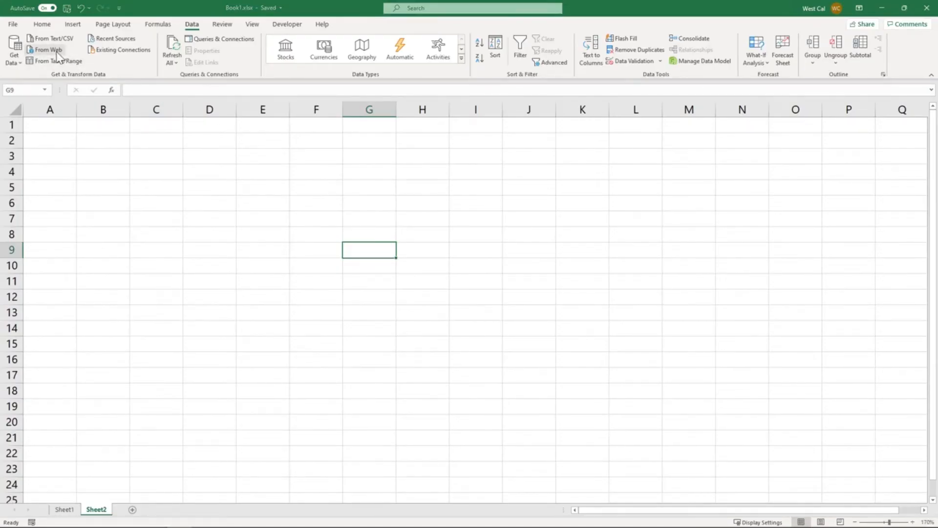
left_click(53, 50)
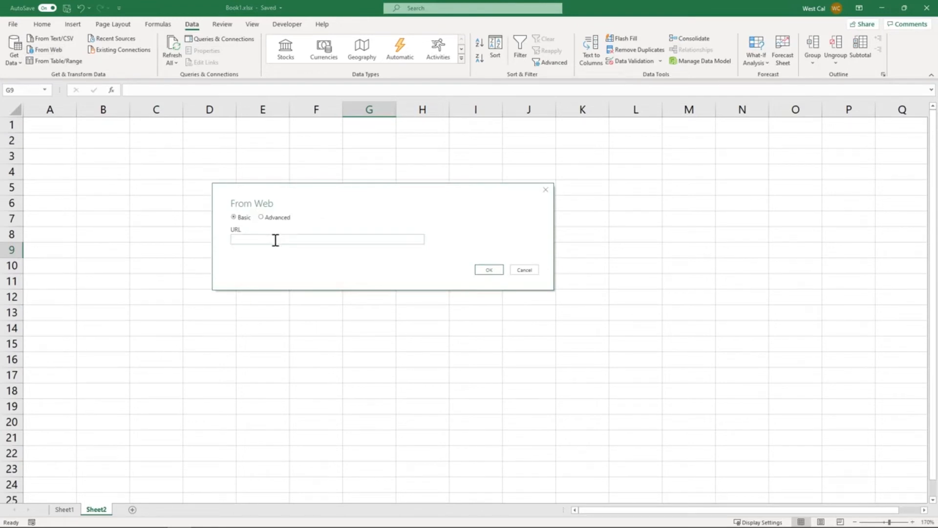
type("https://www.westcalpublishers.info/united-nations/")
left_click(487, 269)
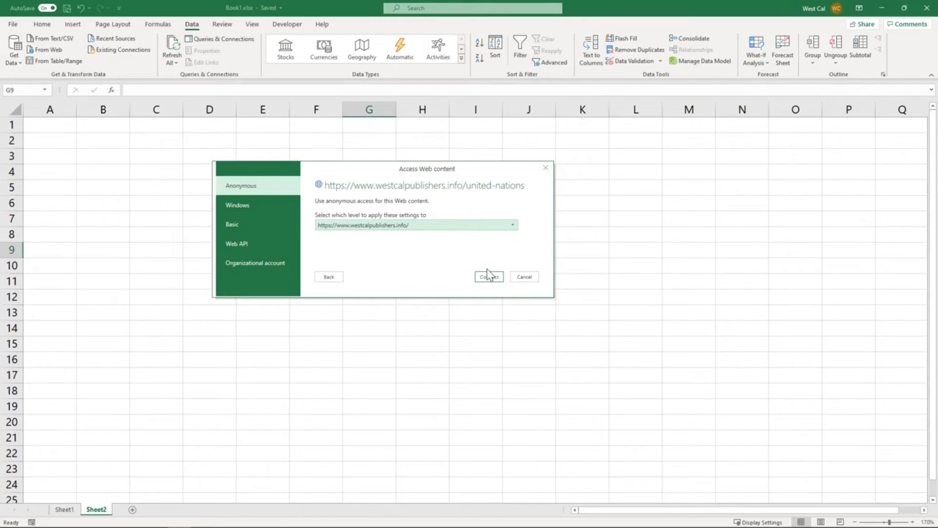
left_click(487, 275)
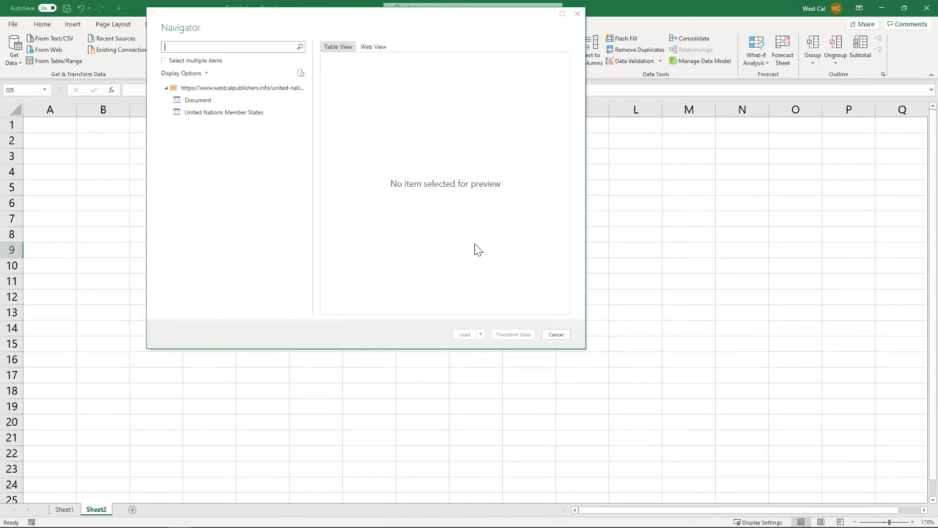
Load the United Nations Member States web data as a table at cell A1 of the existing worksheet Sheet2
left_click(258, 115)
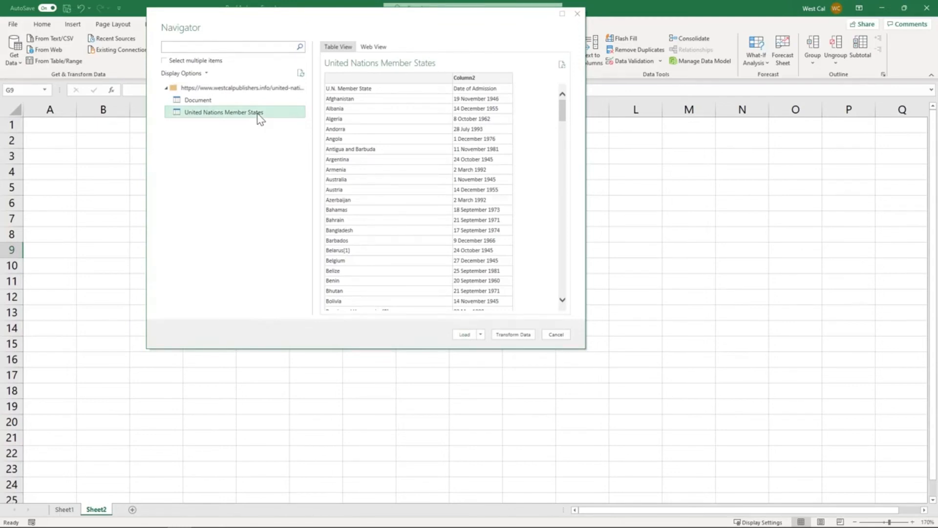
left_click(480, 334)
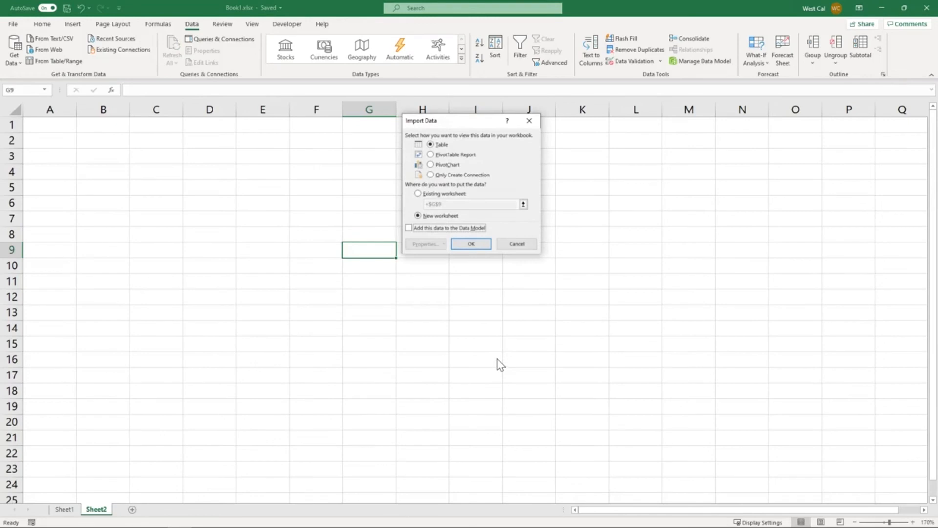
left_click(418, 193)
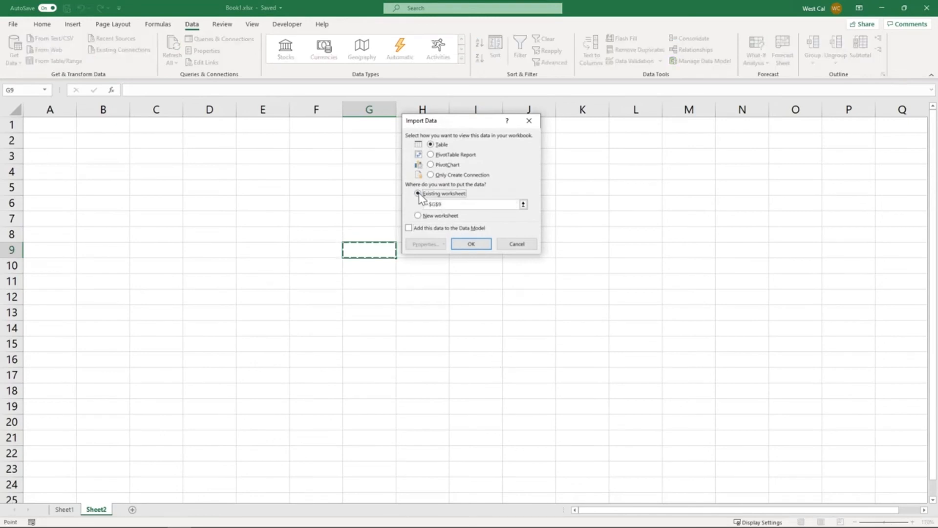
left_click(61, 128)
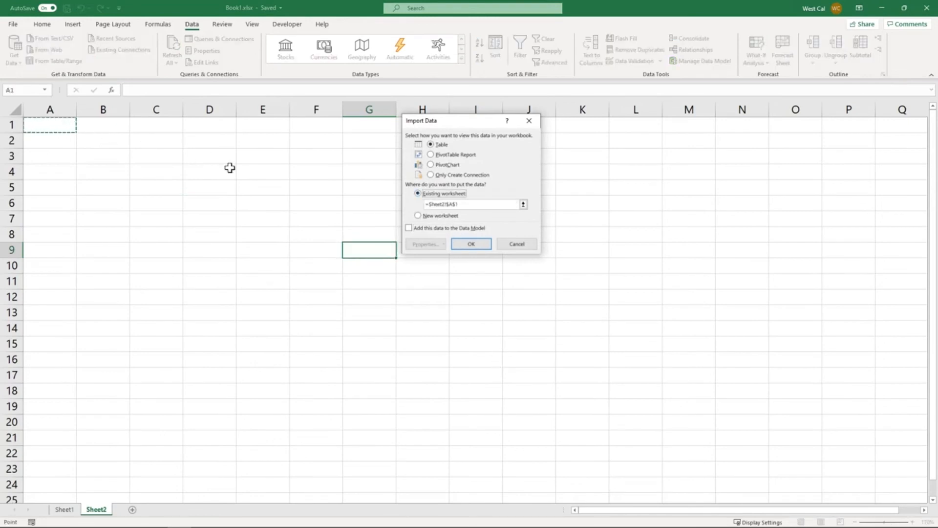
left_click(470, 245)
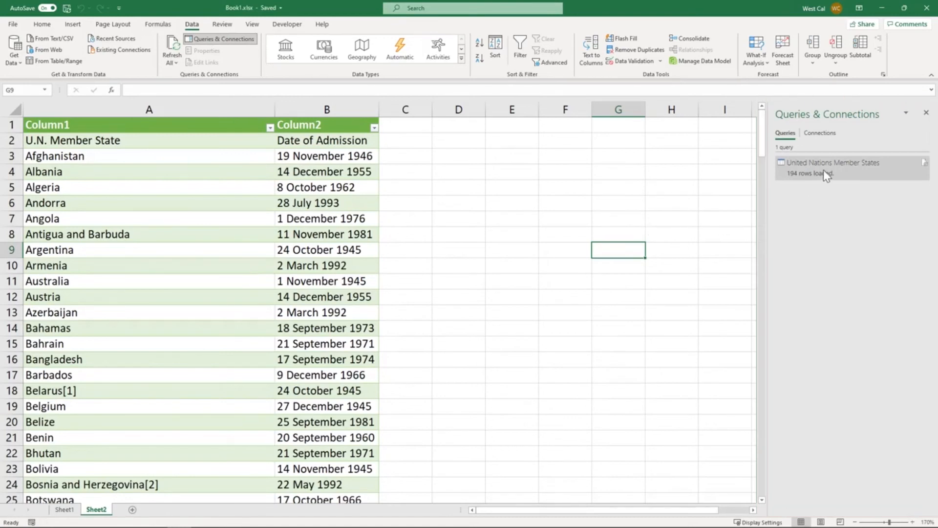
View the United Nations Member States query in the Power Query Editor, making no edits, and close and load it back to the worksheet
mouse_move(824, 171)
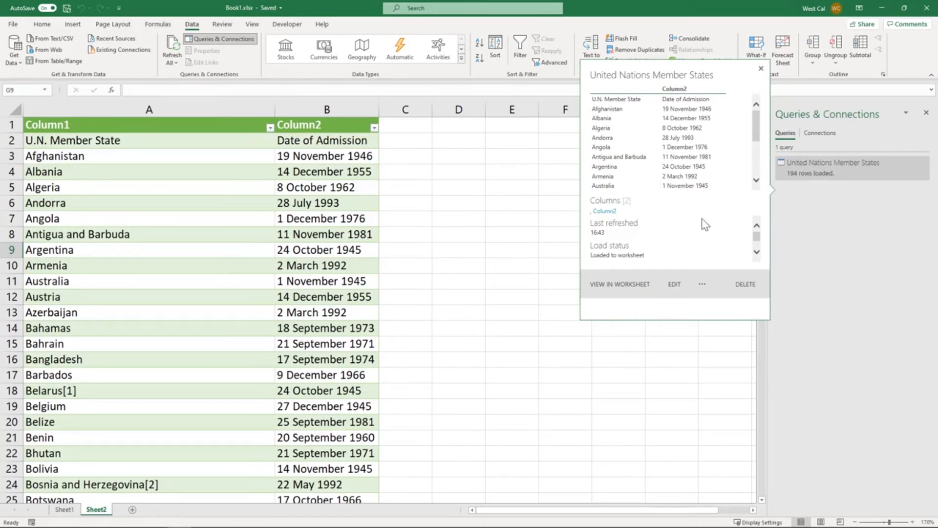
left_click(673, 285)
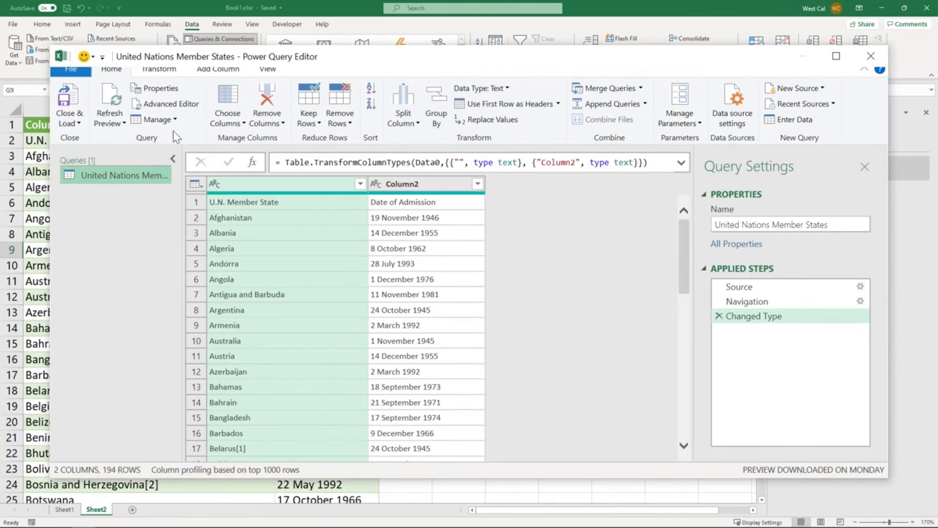
left_click(78, 124)
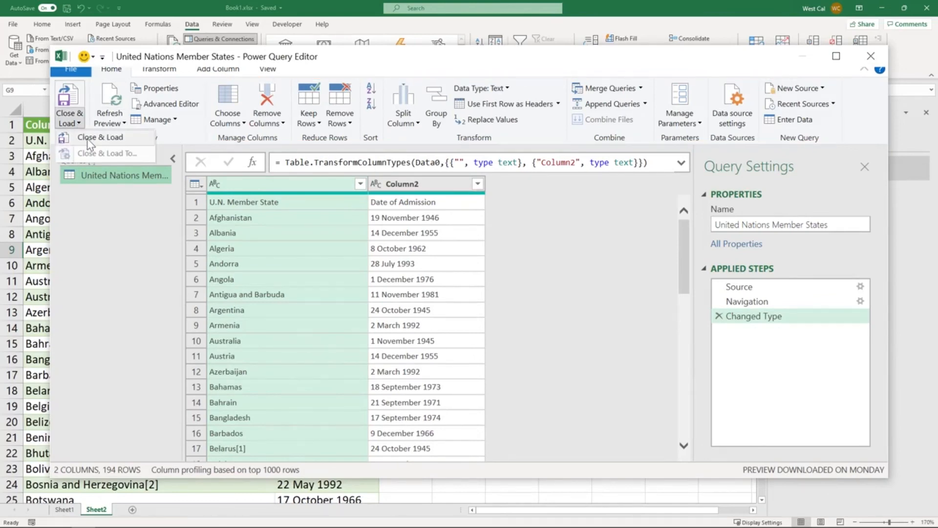
left_click(87, 138)
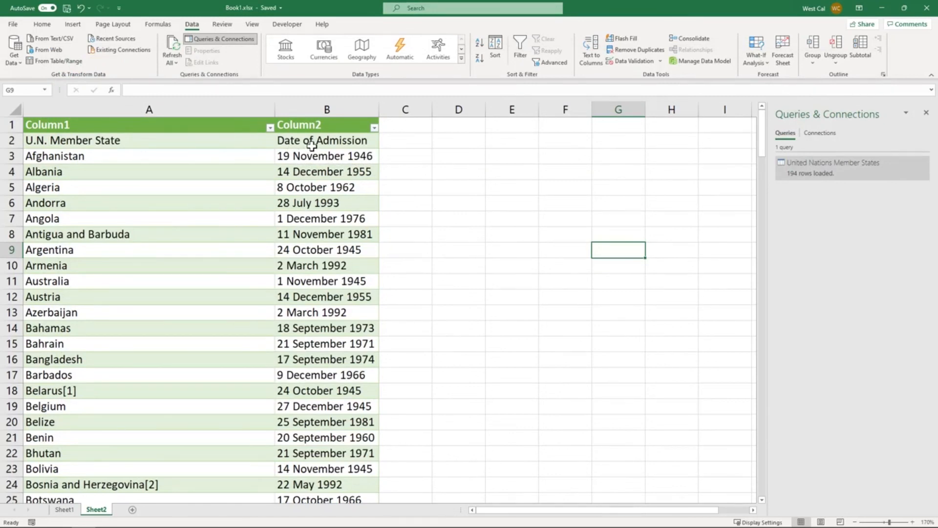
Refresh all of the workbook's data connections to update the imported United Nations Member States table
left_click(312, 145)
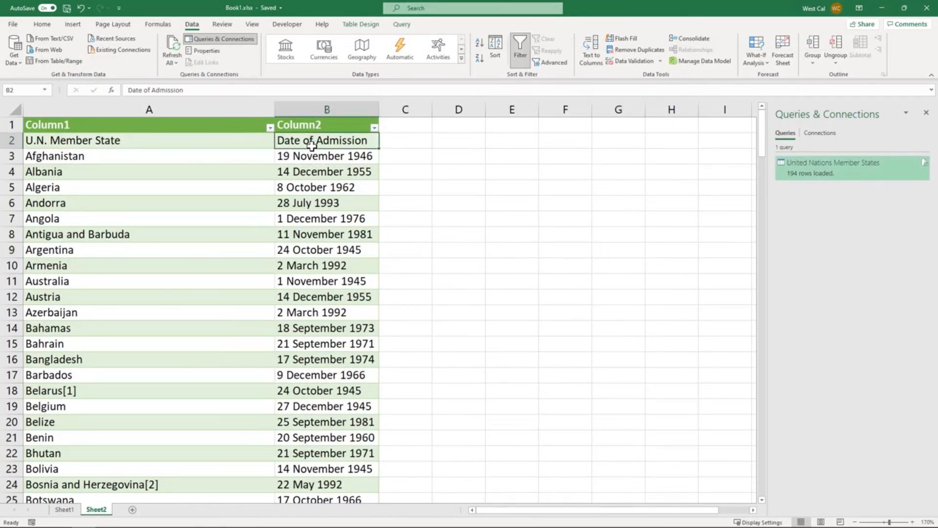
left_click(175, 62)
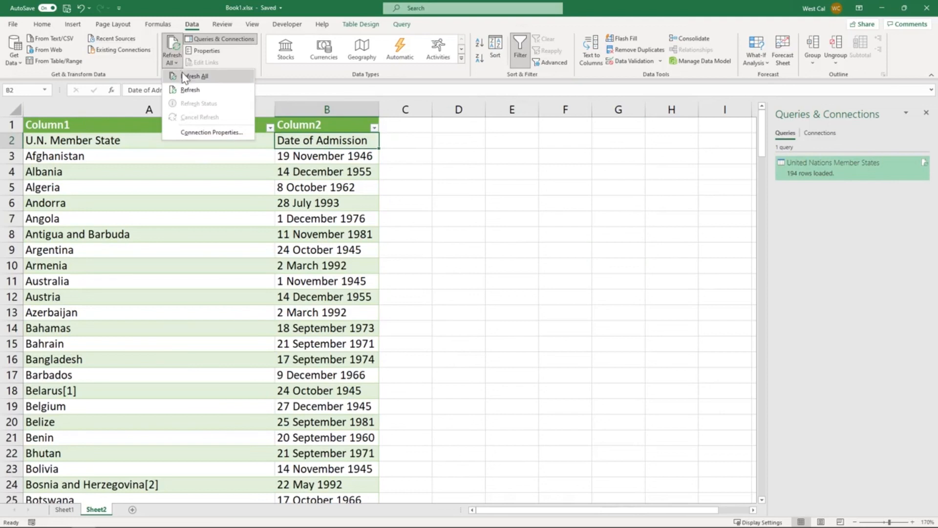
left_click(185, 76)
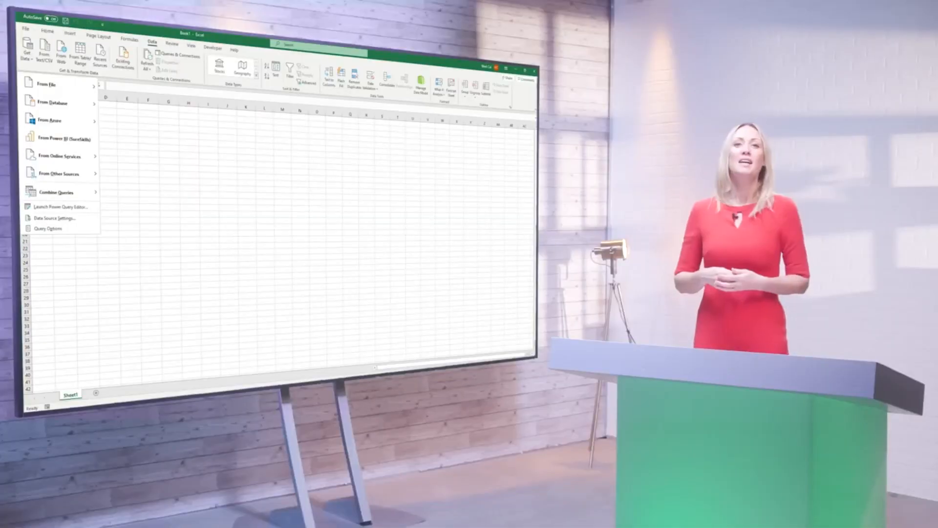